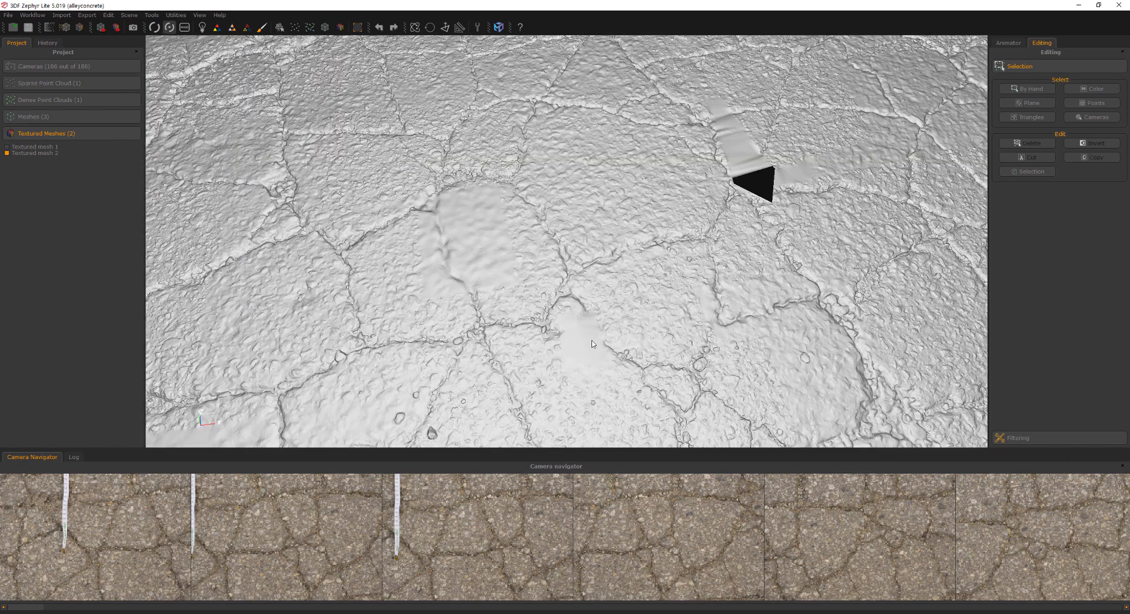
Step: Examine the untextured surface of the cracked concrete mesh for smooth patches and irregularities
{"action": "middle_click_drag", "start_coordinate": [548, 256], "coordinate": [609, 206]}
{"action": "scroll", "coordinate": [586, 231], "scroll_direction": "down", "scroll_amount": 2}
{"action": "middle_click_drag", "start_coordinate": [540, 309], "coordinate": [654, 208]}
{"action": "scroll", "coordinate": [630, 226], "scroll_direction": "down", "scroll_amount": 1}
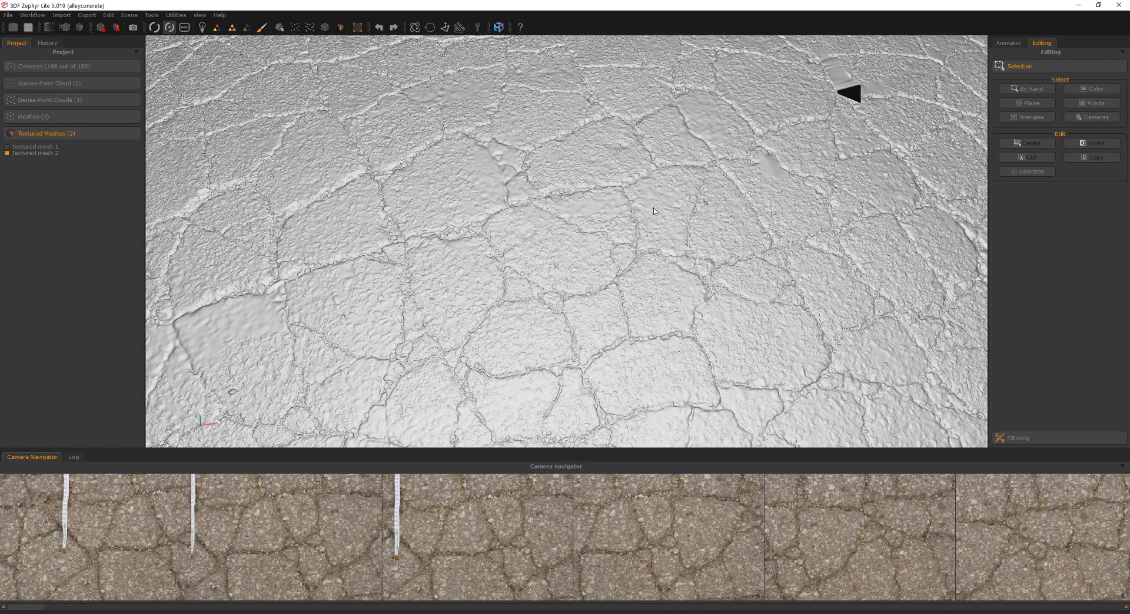
{"action": "left_click_drag", "start_coordinate": [614, 255], "coordinate": [629, 227]}
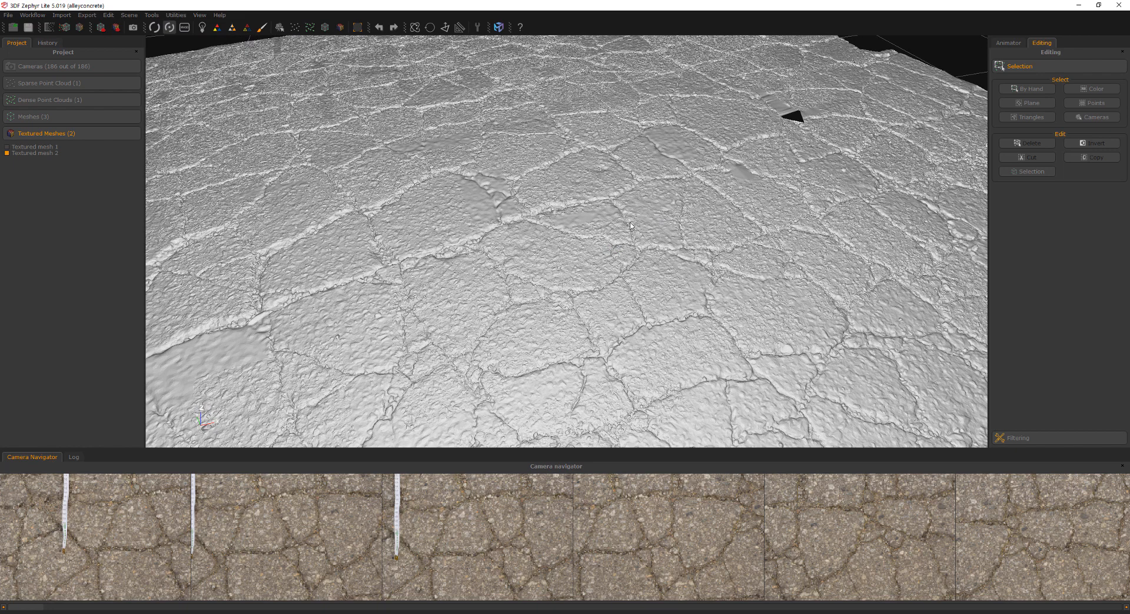
{"action": "middle_click_drag", "start_coordinate": [630, 222], "coordinate": [677, 238]}
{"action": "left_click", "coordinate": [678, 237]}
{"action": "mouse_move", "coordinate": [618, 261]}
{"action": "left_mouse_down"}
{"action": "mouse_move", "coordinate": [653, 272]}
{"action": "mouse_move", "coordinate": [601, 261]}
{"action": "left_mouse_up"}
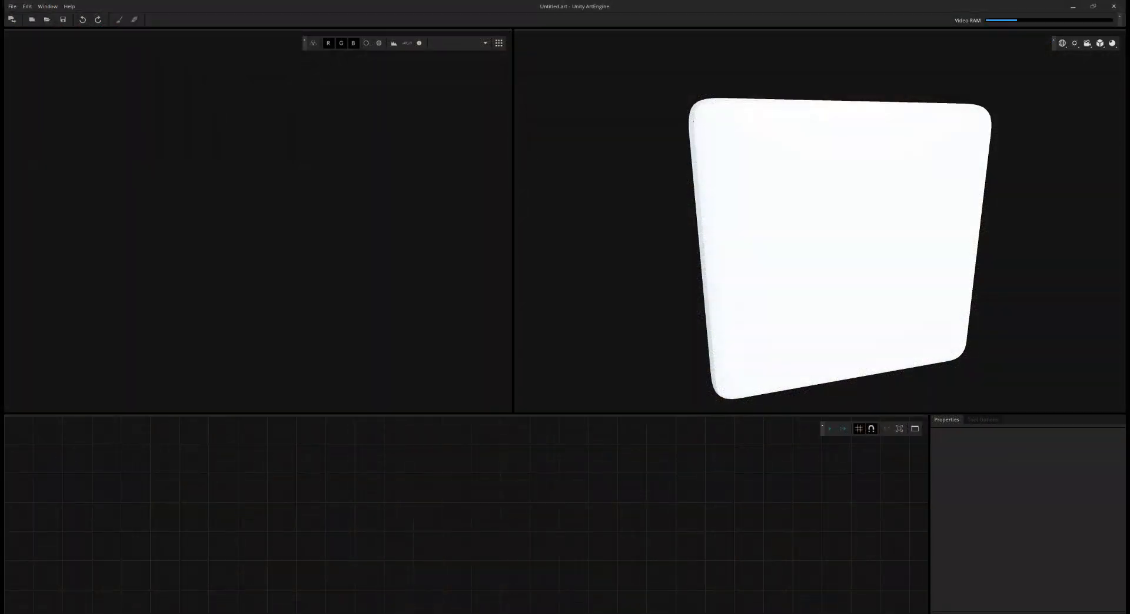
Step: In Unity ArtEngine, import the alleyconcrete ambient occlusion, height, normal and transferred texture maps into the graph
{"action": "left_click_drag", "start_coordinate": [423, 487], "coordinate": [422, 481]}
{"action": "scroll", "coordinate": [546, 542], "scroll_direction": "down", "scroll_amount": 1}
{"action": "middle_click_drag", "start_coordinate": [548, 607], "coordinate": [556, 477]}
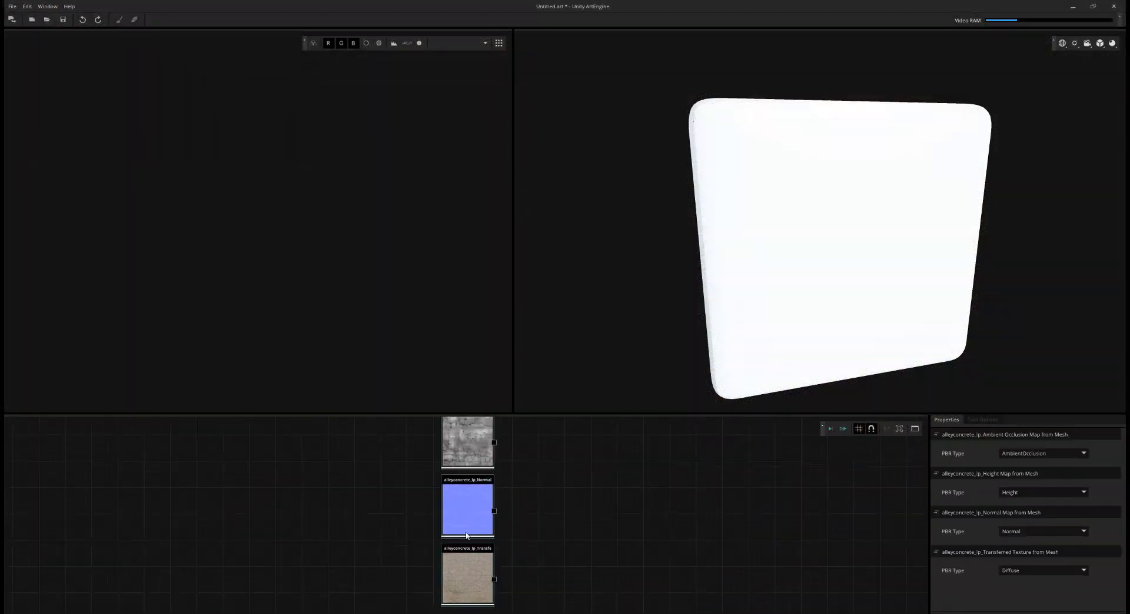
Step: Preview the transferred texture map tiled in the 2D view to check its seams and gradients
{"action": "middle_click_drag", "start_coordinate": [469, 582], "coordinate": [471, 522]}
{"action": "left_click", "coordinate": [471, 521]}
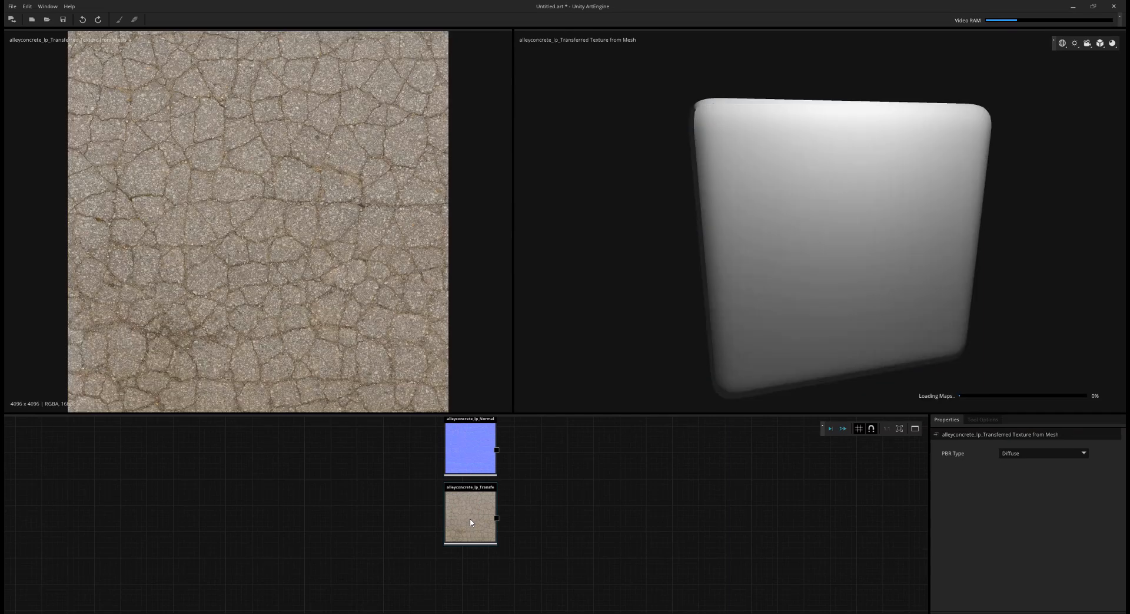
{"action": "key", "text": "t"}
{"action": "scroll", "coordinate": [425, 323], "scroll_direction": "down", "scroll_amount": 3}
{"action": "middle_click_drag", "start_coordinate": [458, 318], "coordinate": [454, 309]}
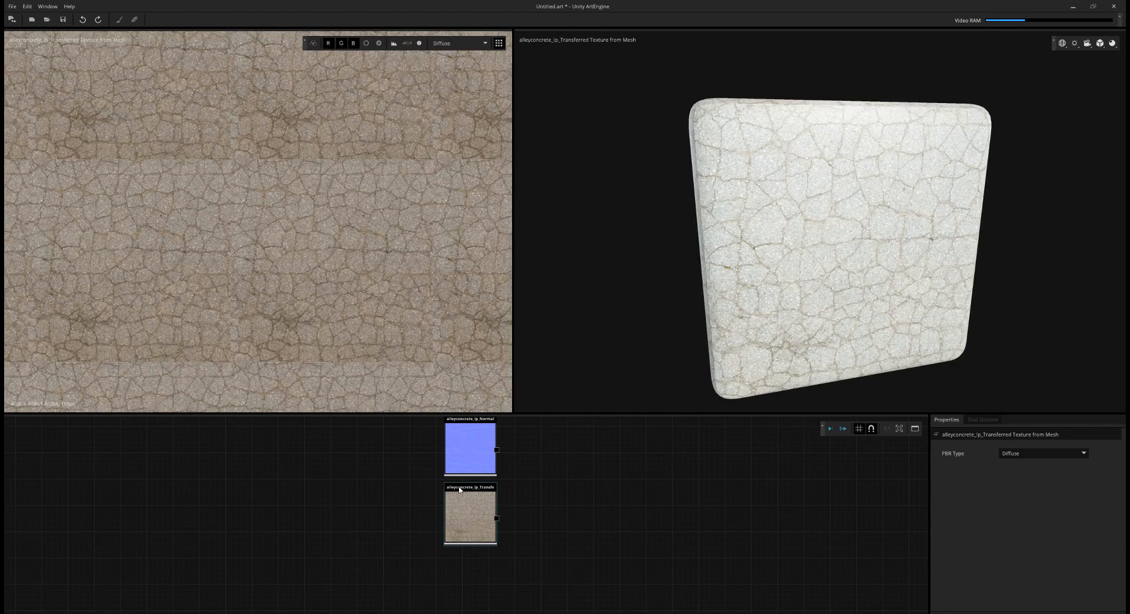
Step: Add a Gradient Removal node to the transferred texture map and preview its output
{"action": "key", "text": "Tab"}
{"action": "type", "text": "grad"}
{"action": "left_click", "coordinate": [506, 503]}
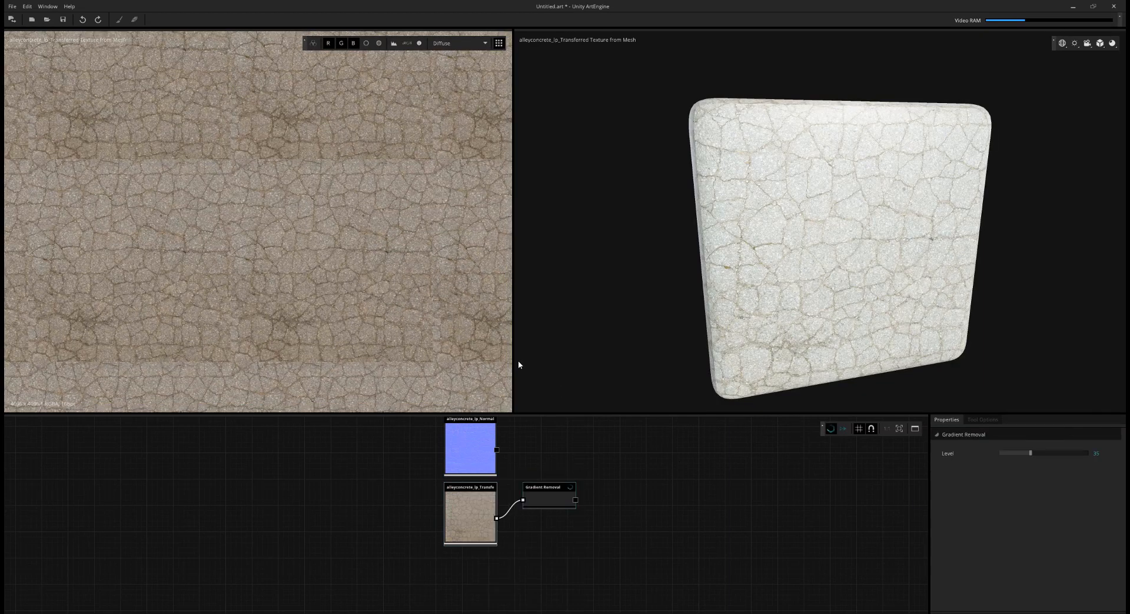
{"action": "left_click", "coordinate": [554, 504]}
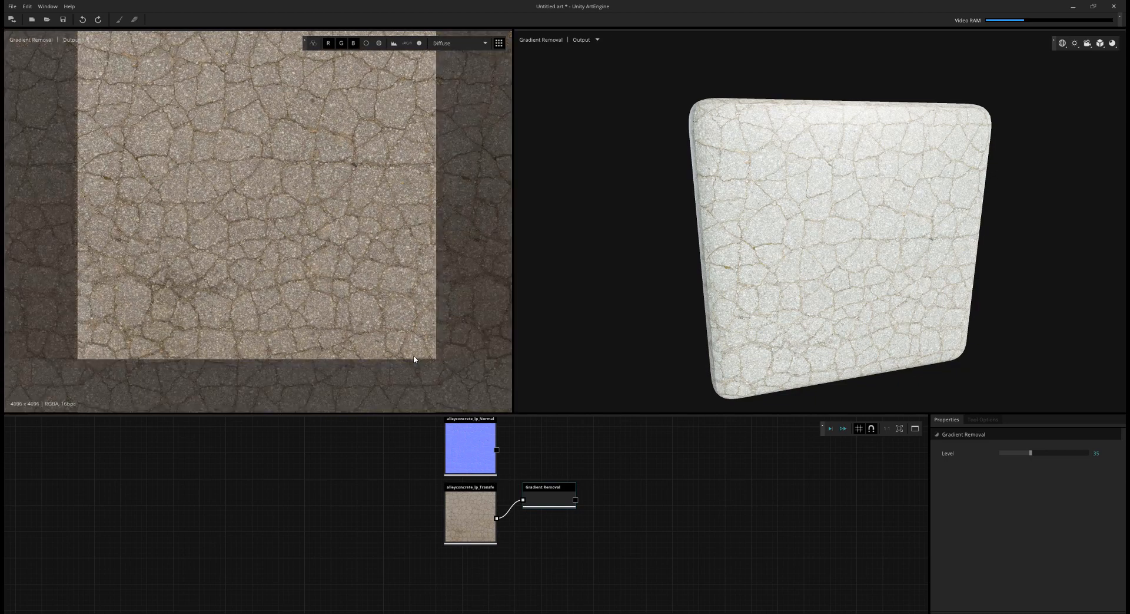
Step: Compose the ambient occlusion, height, normal and gradient-removed diffuse maps into one material and feed it into a Seam Removal node
{"action": "left_click", "coordinate": [517, 443]}
{"action": "scroll", "coordinate": [601, 540], "scroll_direction": "down", "scroll_amount": 3}
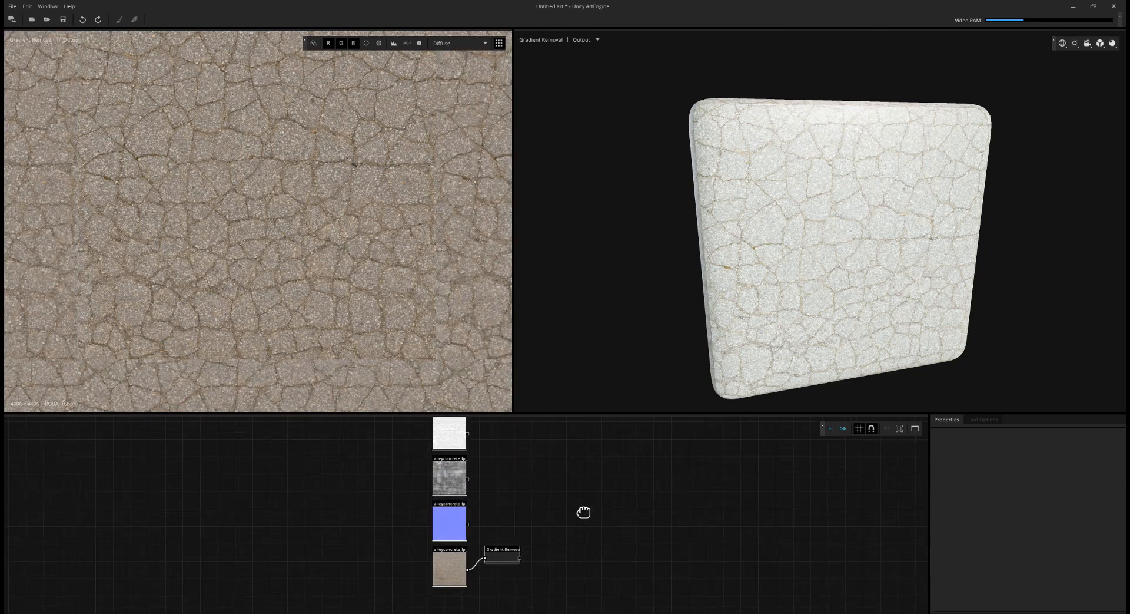
{"action": "left_click", "coordinate": [445, 444]}
{"action": "left_click", "coordinate": [443, 486], "text": "shift"}
{"action": "left_click", "coordinate": [443, 529], "text": "shift"}
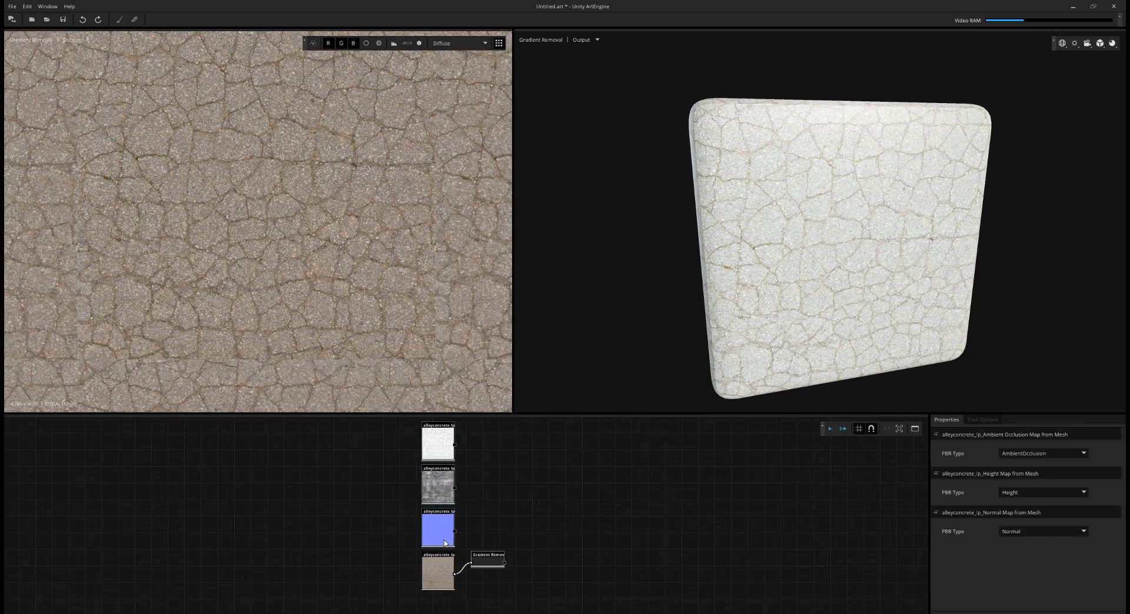
{"action": "left_click", "coordinate": [484, 557], "text": "shift"}
{"action": "right_click", "coordinate": [444, 534]}
{"action": "left_click", "coordinate": [472, 562]}
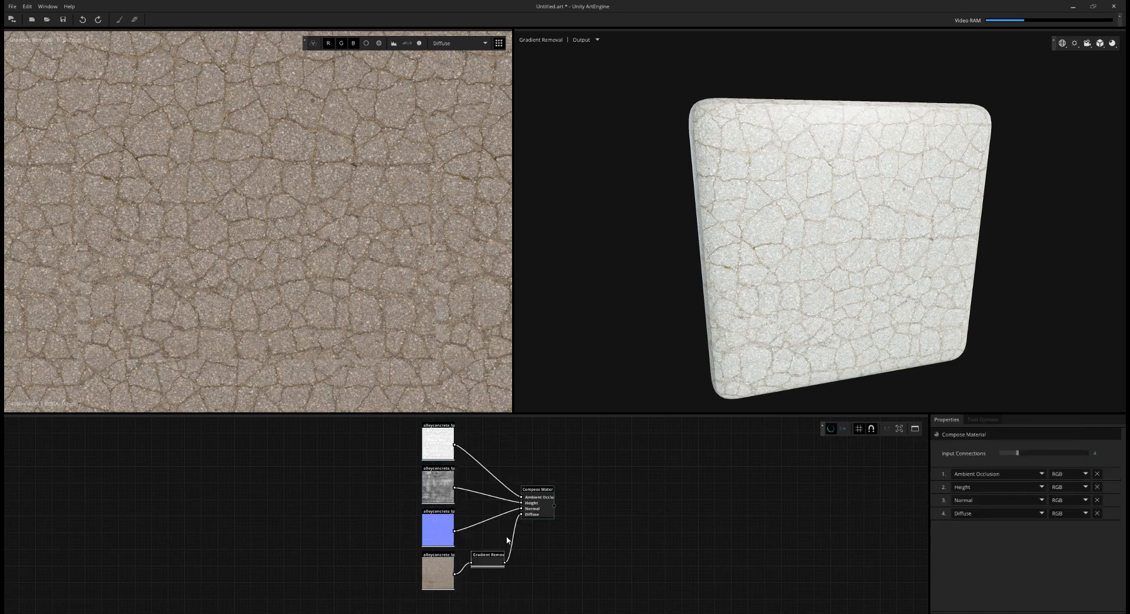
{"action": "right_click", "coordinate": [532, 471]}
{"action": "left_click", "coordinate": [590, 496]}
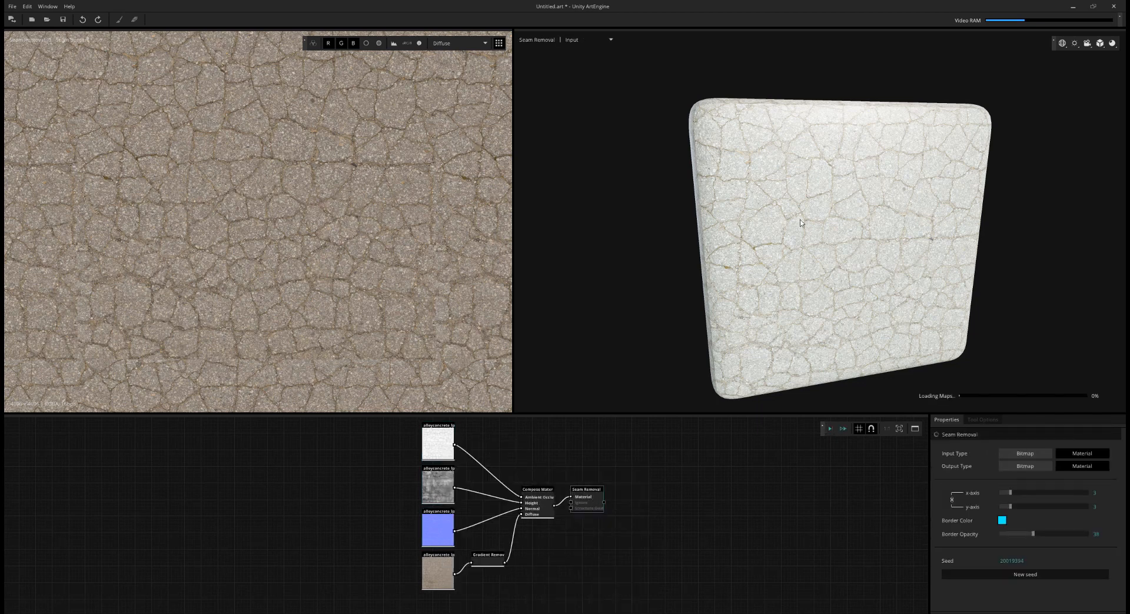
Step: Set the 3D preview geometry to plane.FBX and its lighting to the warehouse.exr environment map with gamma 1.3
{"action": "left_click", "coordinate": [1100, 43]}
{"action": "left_click", "coordinate": [1081, 63]}
{"action": "left_click", "coordinate": [1042, 104]}
{"action": "left_click", "coordinate": [1063, 43]}
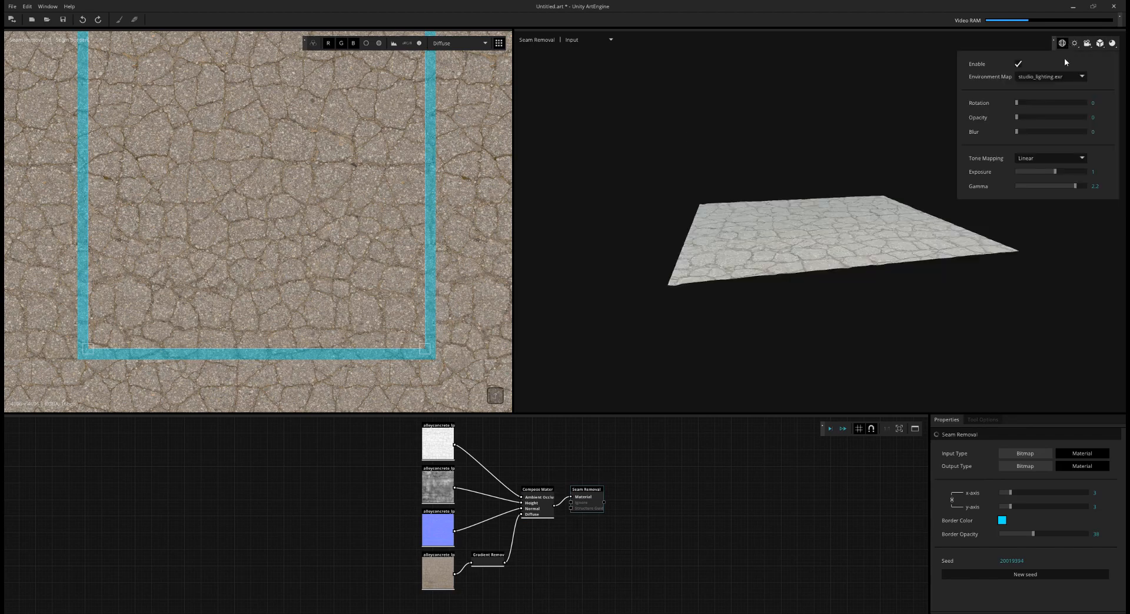
{"action": "left_click", "coordinate": [1082, 76]}
{"action": "left_click", "coordinate": [1038, 157]}
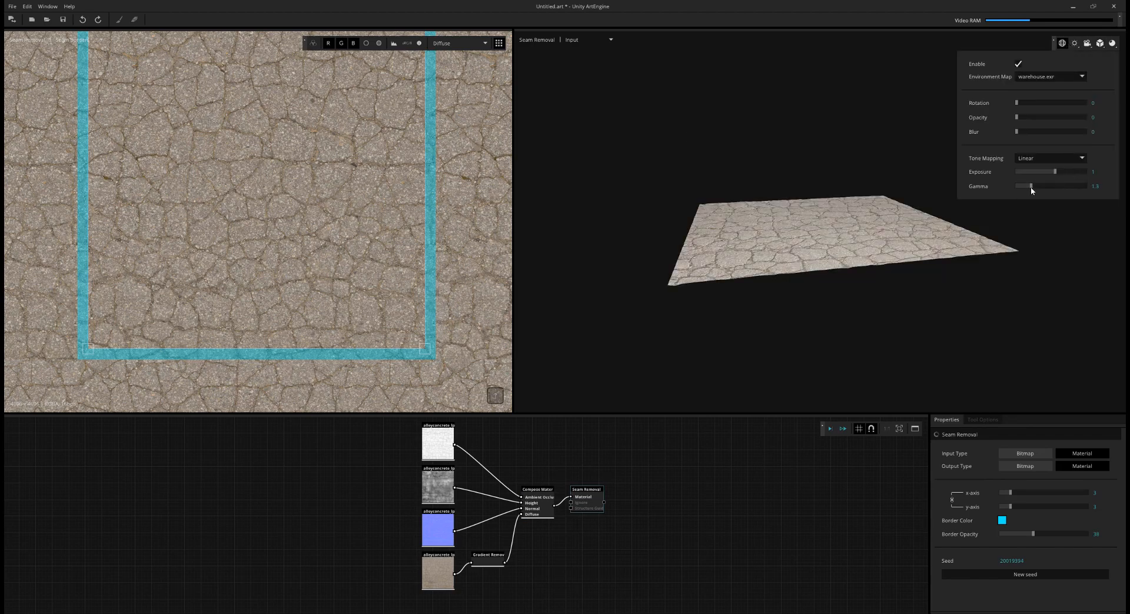
Step: Set the preview plane's U and V tiling to 2 and widen the 2D view
{"action": "left_click_drag", "start_coordinate": [1003, 300], "coordinate": [1042, 365]}
{"action": "scroll", "coordinate": [1054, 347], "scroll_direction": "up", "scroll_amount": 3}
{"action": "scroll", "coordinate": [1054, 347], "scroll_direction": "down", "scroll_amount": 3}
{"action": "left_click", "coordinate": [1099, 46]}
{"action": "left_click", "coordinate": [1095, 155]}
{"action": "type", "text": "2"}
{"action": "key", "text": "Return"}
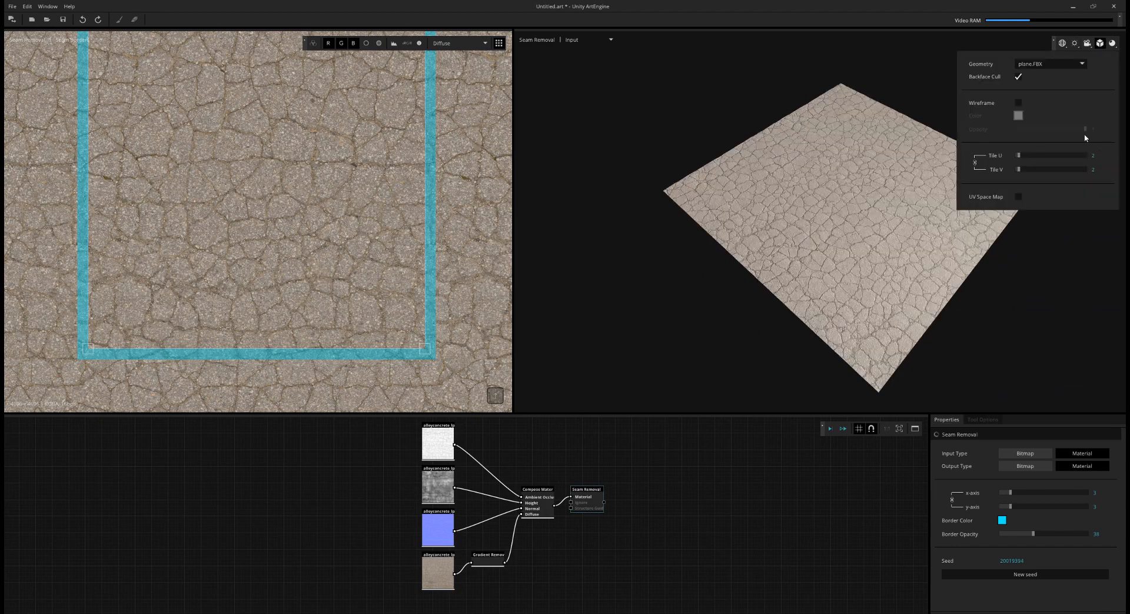
{"action": "left_click_drag", "start_coordinate": [889, 200], "coordinate": [696, 230]}
Step: Execute the graph up to the Seam Removal node
{"action": "left_click", "coordinate": [834, 430]}
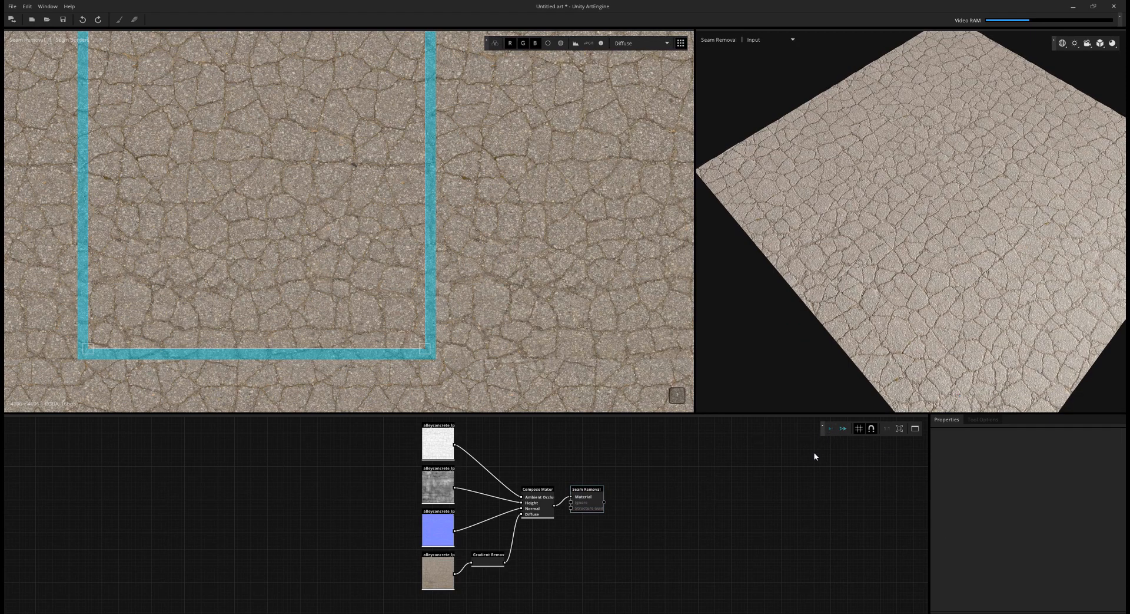
{"action": "left_click", "coordinate": [590, 506]}
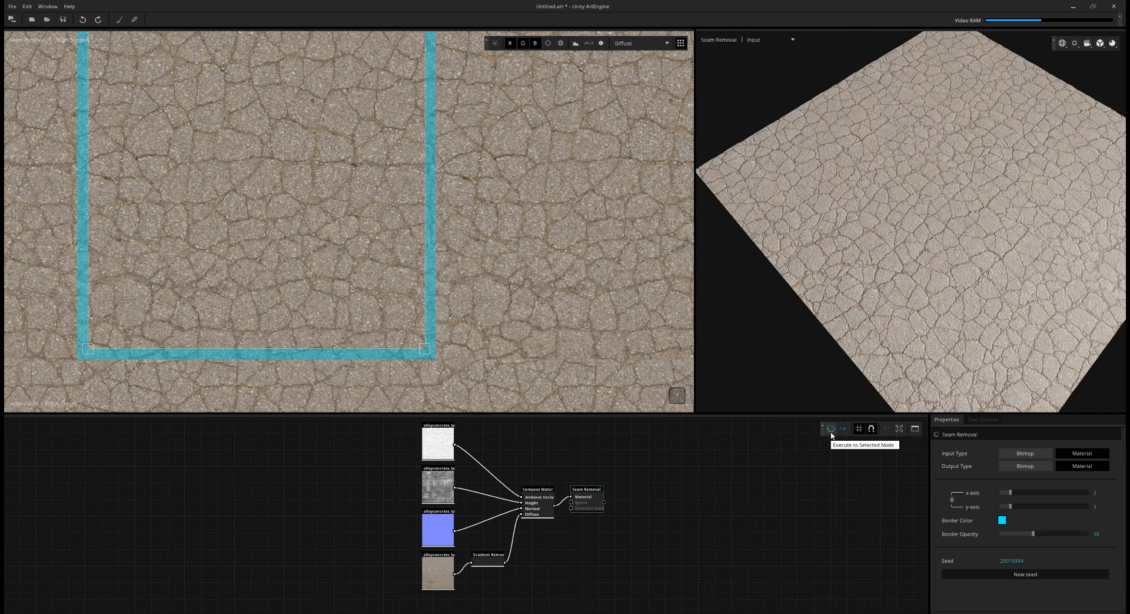
{"action": "left_click", "coordinate": [831, 430]}
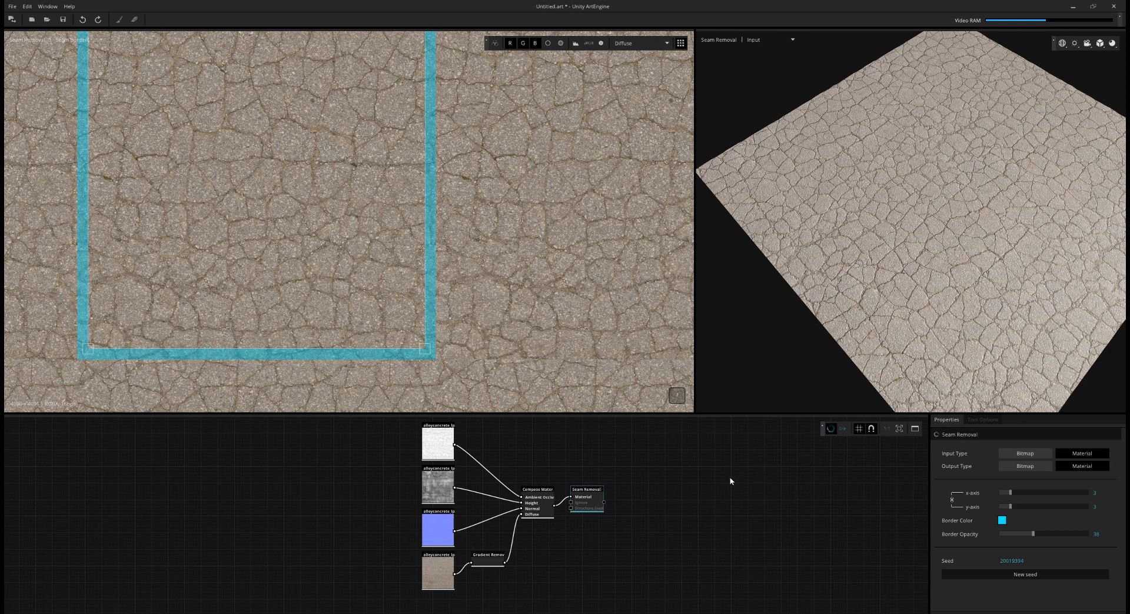
Step: Examine the seam-removed concrete material up close on the 3D preview plane
{"action": "left_click_drag", "start_coordinate": [948, 245], "coordinate": [963, 130]}
{"action": "scroll", "coordinate": [925, 240], "scroll_direction": "up", "scroll_amount": 4}
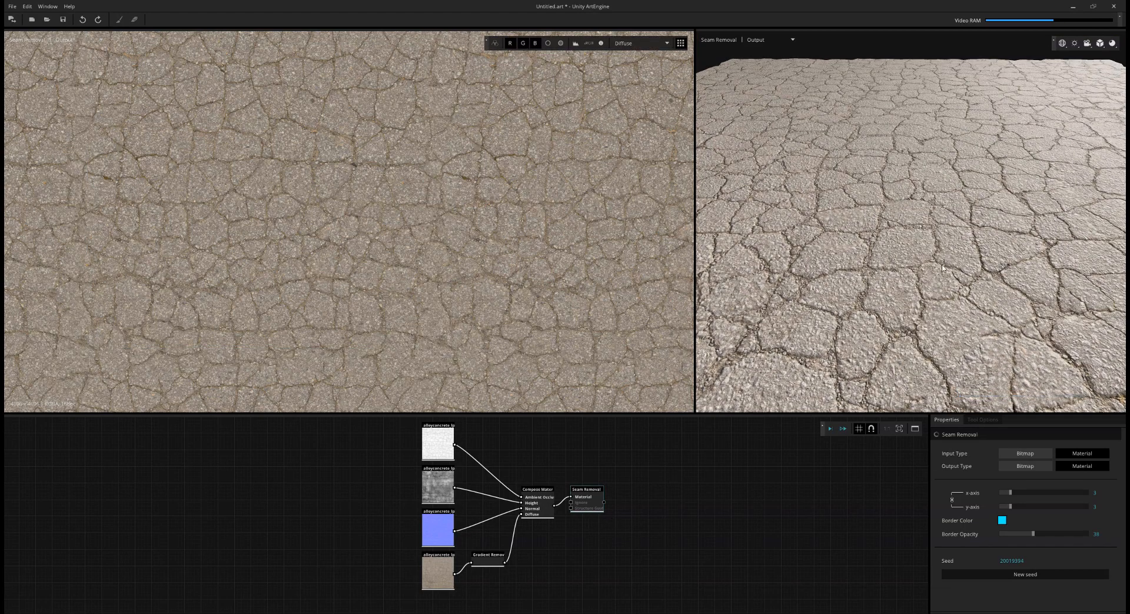
{"action": "mouse_move", "coordinate": [941, 222]}
{"action": "left_mouse_down"}
{"action": "mouse_move", "coordinate": [942, 193]}
{"action": "mouse_move", "coordinate": [921, 248]}
{"action": "mouse_move", "coordinate": [978, 226]}
{"action": "mouse_move", "coordinate": [959, 194]}
{"action": "mouse_move", "coordinate": [982, 290]}
{"action": "mouse_move", "coordinate": [944, 240]}
{"action": "left_mouse_up"}
{"action": "scroll", "coordinate": [944, 240], "scroll_direction": "up", "scroll_amount": 5}
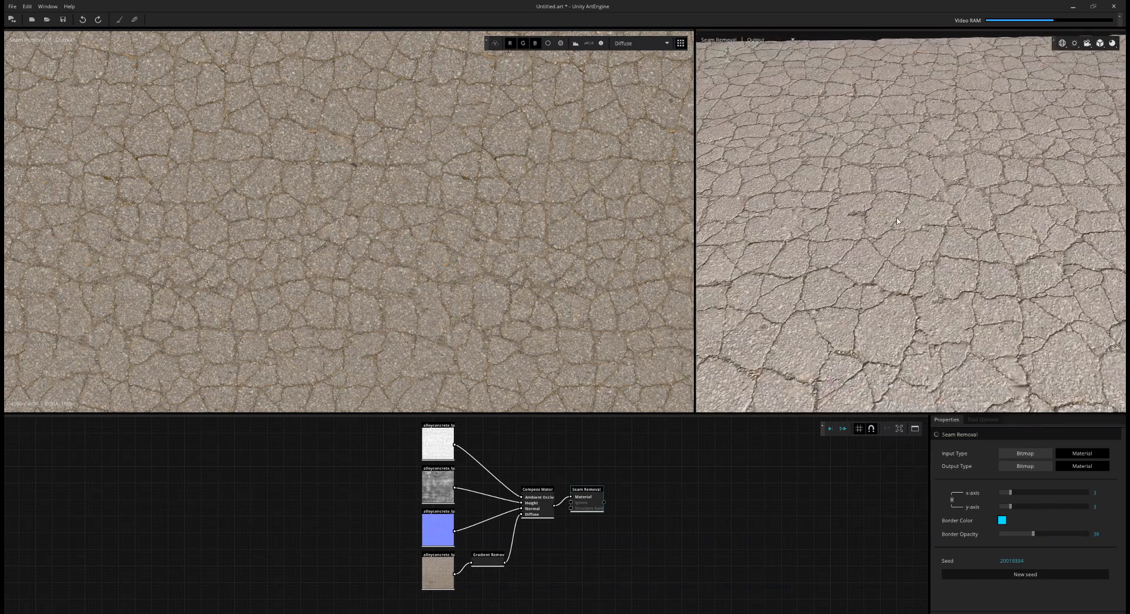
{"action": "scroll", "coordinate": [421, 234], "scroll_direction": "down", "scroll_amount": 2}
Step: Show the seam-removed material's ambient occlusion map in the 2D view and examine it for remaining seams and repetition
{"action": "middle_click_drag", "start_coordinate": [323, 219], "coordinate": [507, 197]}
{"action": "scroll", "coordinate": [422, 235], "scroll_direction": "up", "scroll_amount": 3}
{"action": "key", "text": "c"}
{"action": "scroll", "coordinate": [485, 355], "scroll_direction": "up", "scroll_amount": 3}
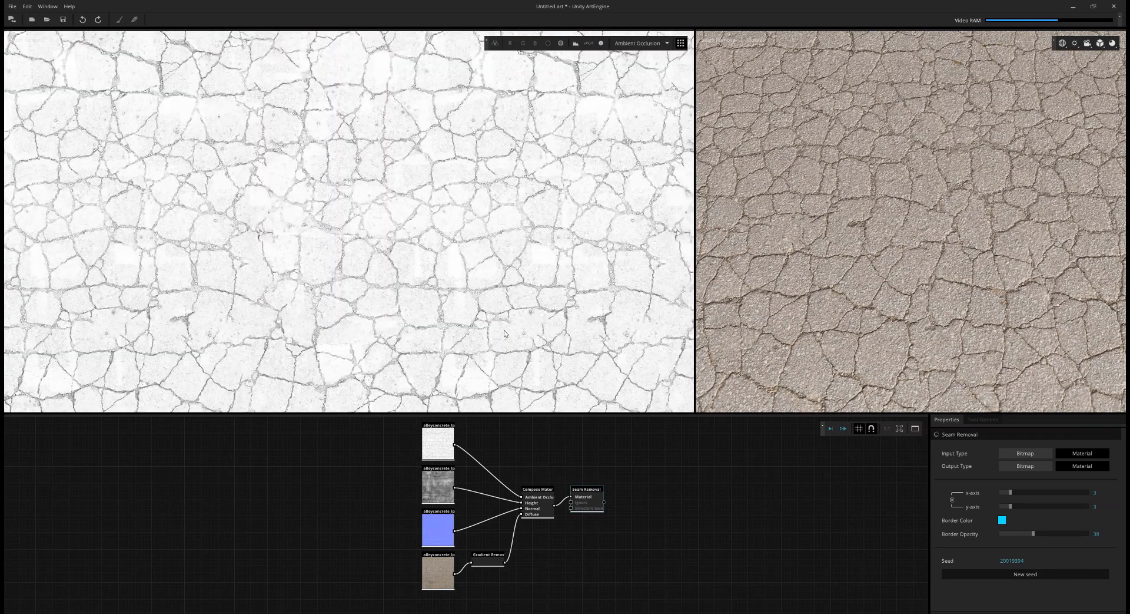
{"action": "middle_click_drag", "start_coordinate": [449, 405], "coordinate": [574, 303]}
{"action": "middle_click_drag", "start_coordinate": [569, 168], "coordinate": [547, 272]}
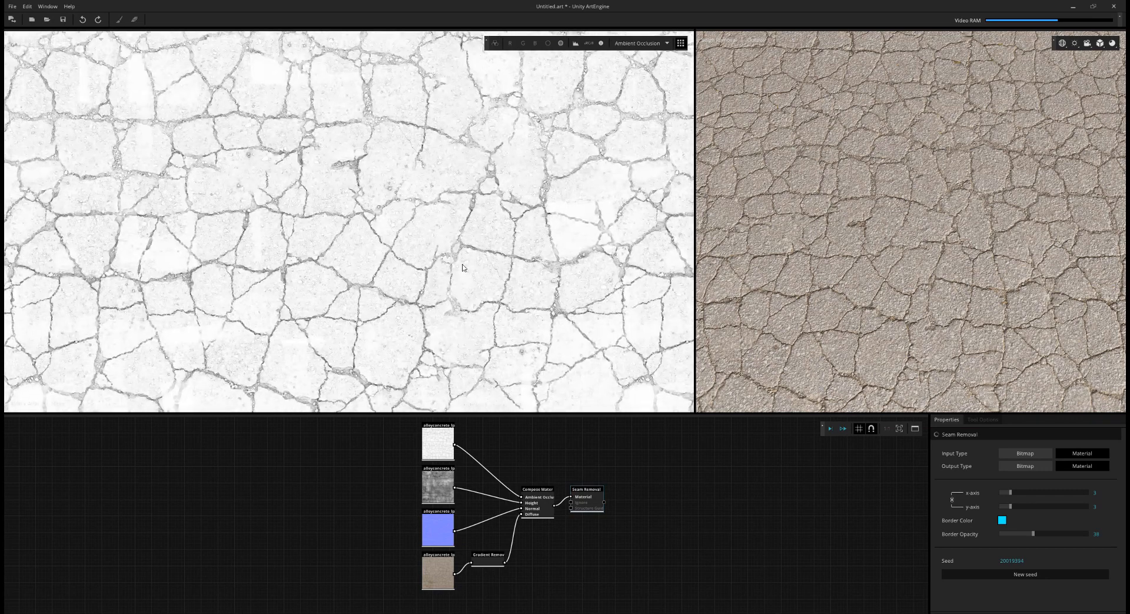
{"action": "middle_click_drag", "start_coordinate": [385, 240], "coordinate": [568, 255]}
{"action": "middle_click_drag", "start_coordinate": [312, 267], "coordinate": [467, 243]}
{"action": "middle_click_drag", "start_coordinate": [228, 343], "coordinate": [377, 239]}
{"action": "middle_click_drag", "start_coordinate": [382, 325], "coordinate": [386, 191]}
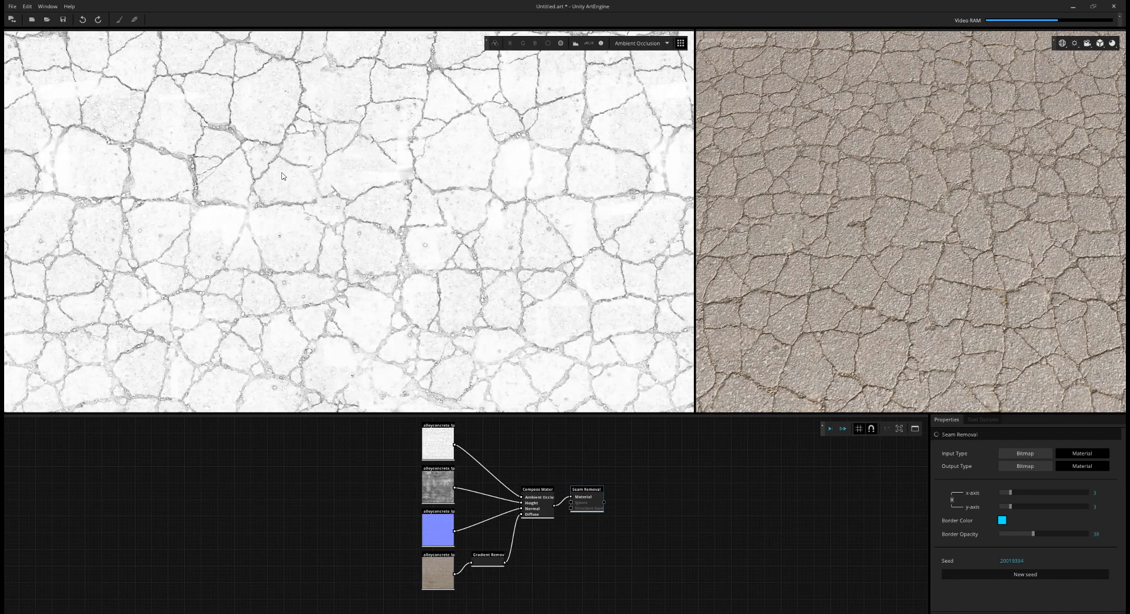
{"action": "middle_click_drag", "start_coordinate": [343, 315], "coordinate": [362, 201]}
{"action": "middle_click_drag", "start_coordinate": [325, 299], "coordinate": [342, 129]}
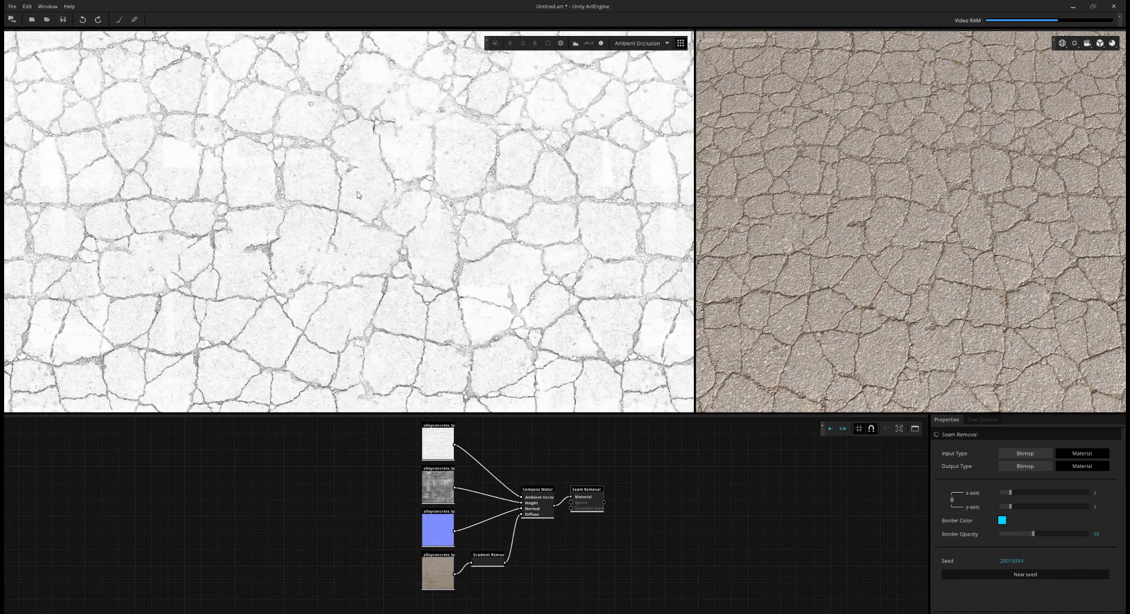
{"action": "scroll", "coordinate": [327, 229], "scroll_direction": "down", "scroll_amount": 5}
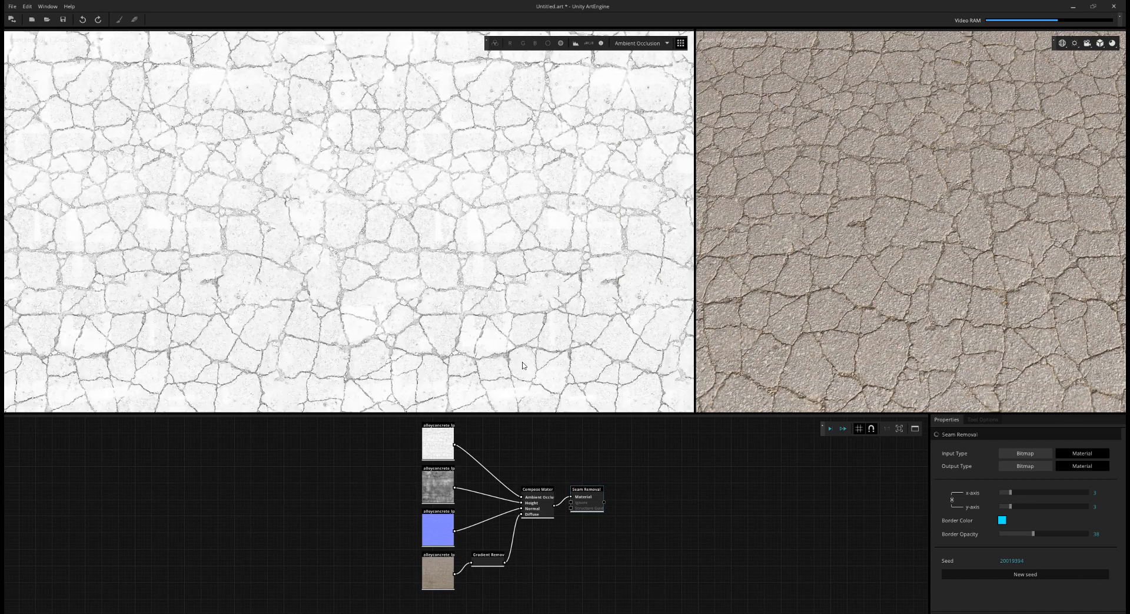
{"action": "middle_click_drag", "start_coordinate": [577, 340], "coordinate": [517, 380]}
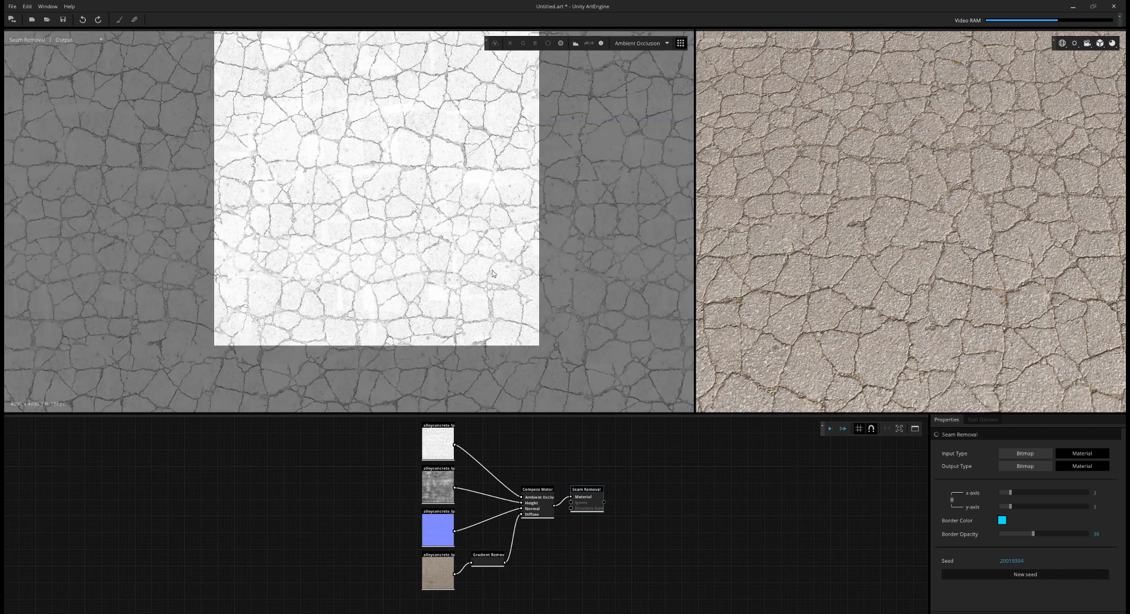
Step: Move the Seam Removal node farther from Compose Material, place a copy of the ambient occlusion map node below Compose Material and preview it
{"action": "left_click", "coordinate": [697, 493]}
{"action": "scroll", "coordinate": [631, 463], "scroll_direction": "up", "scroll_amount": 1}
{"action": "middle_click_drag", "start_coordinate": [631, 462], "coordinate": [614, 471]}
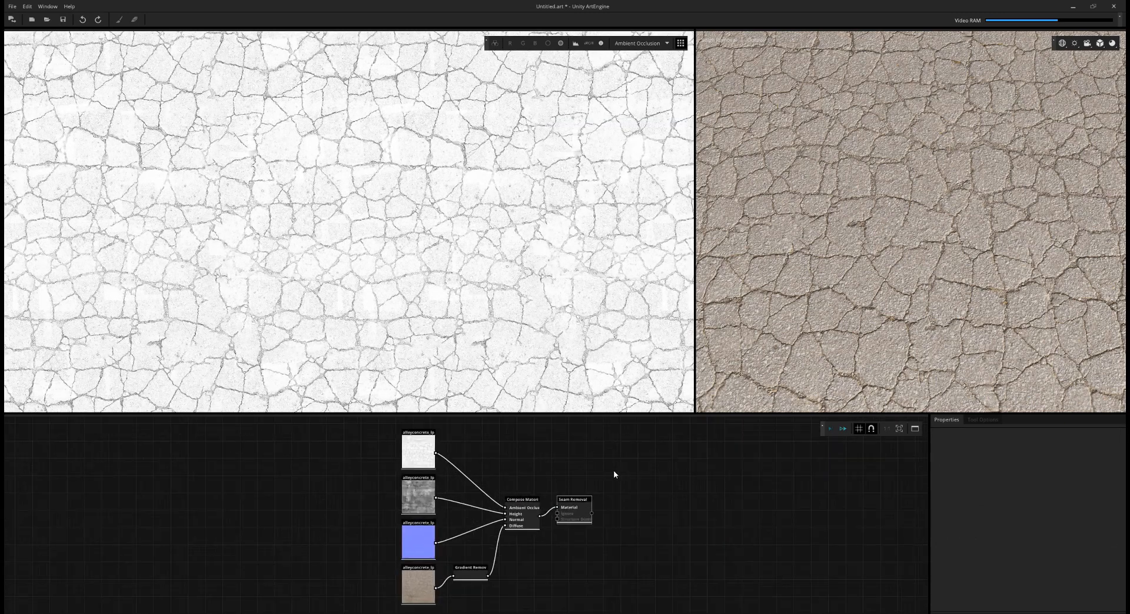
{"action": "left_click_drag", "start_coordinate": [574, 499], "coordinate": [620, 496]}
{"action": "left_click", "coordinate": [431, 450]}
{"action": "key", "text": "ctrl+c"}
{"action": "key", "text": "ctrl+v"}
{"action": "scroll", "coordinate": [575, 483], "scroll_direction": "down", "scroll_amount": 1}
{"action": "middle_click_drag", "start_coordinate": [581, 490], "coordinate": [612, 457]}
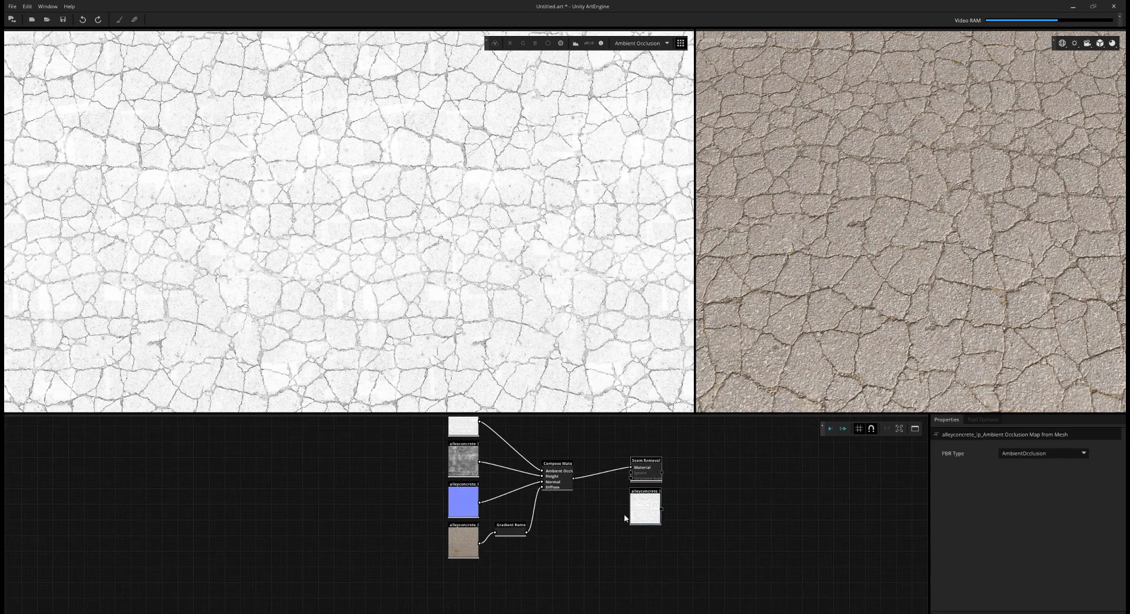
{"action": "left_click_drag", "start_coordinate": [631, 515], "coordinate": [571, 530]}
{"action": "double_click", "coordinate": [571, 530]}
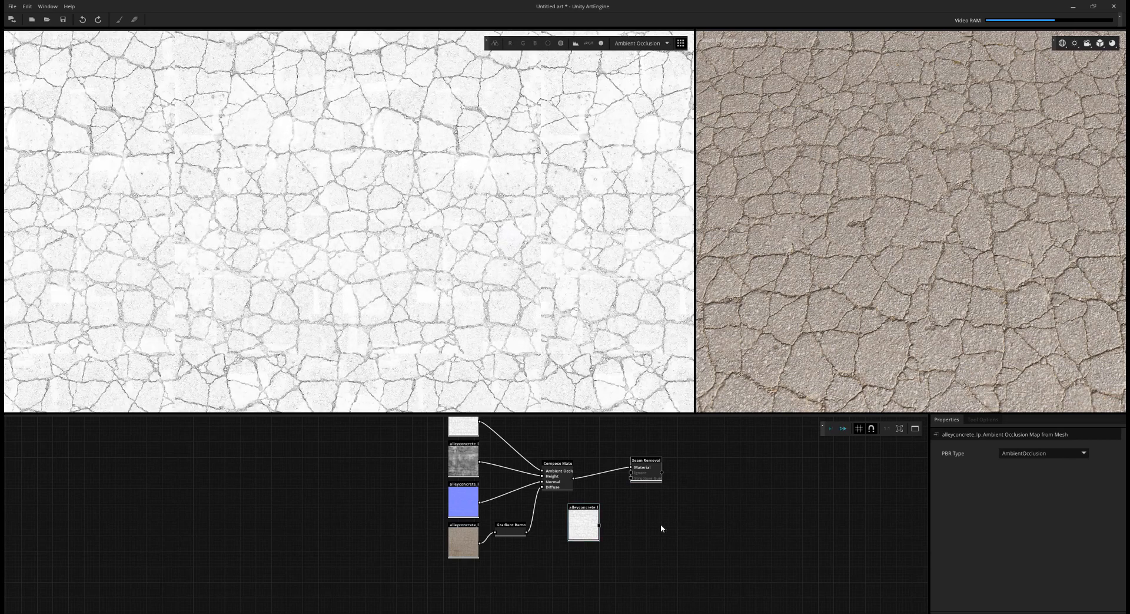
Step: Add a High Pass node to the copied ambient occlusion map, raise its radius and set its contrast to 64
{"action": "right_click", "coordinate": [614, 524]}
{"action": "left_click", "coordinate": [642, 604]}
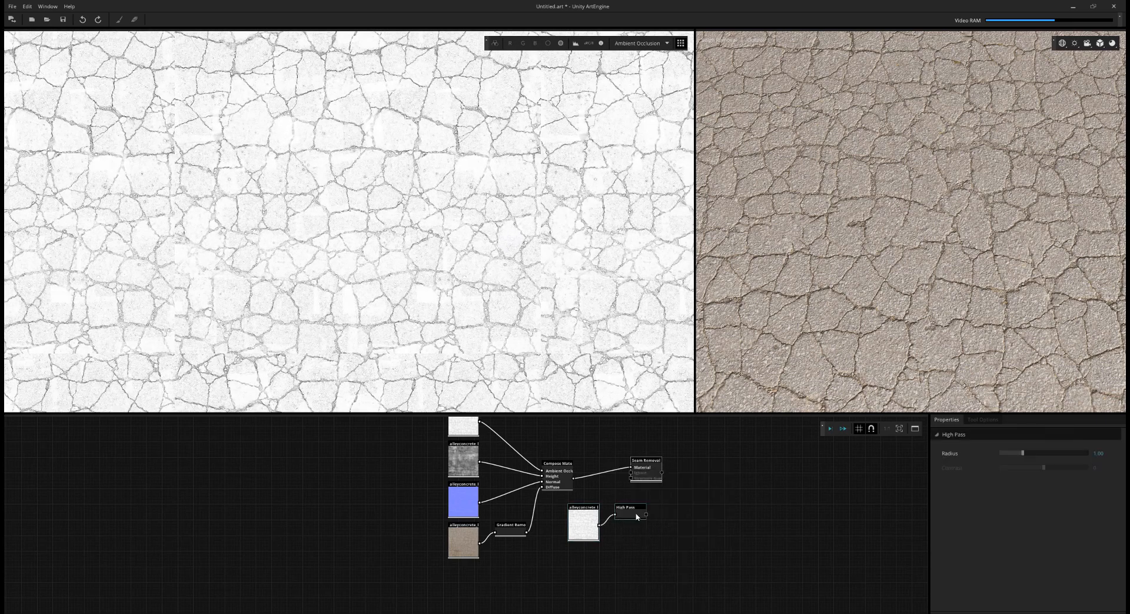
{"action": "double_click", "coordinate": [630, 510]}
{"action": "left_click", "coordinate": [1033, 453]}
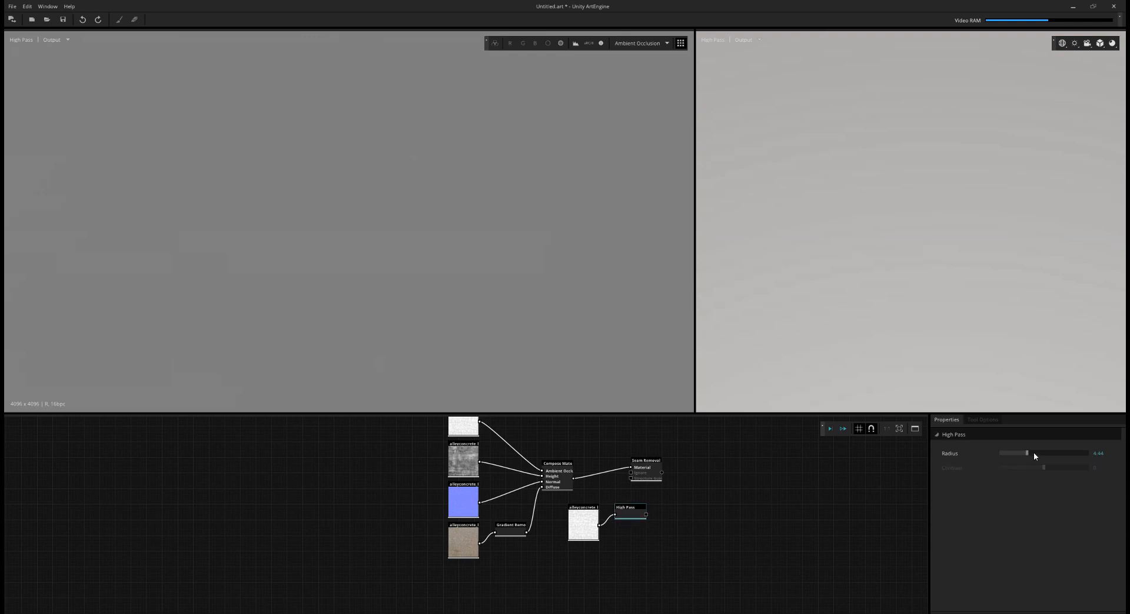
{"action": "left_click_drag", "start_coordinate": [1067, 454], "coordinate": [1058, 454]}
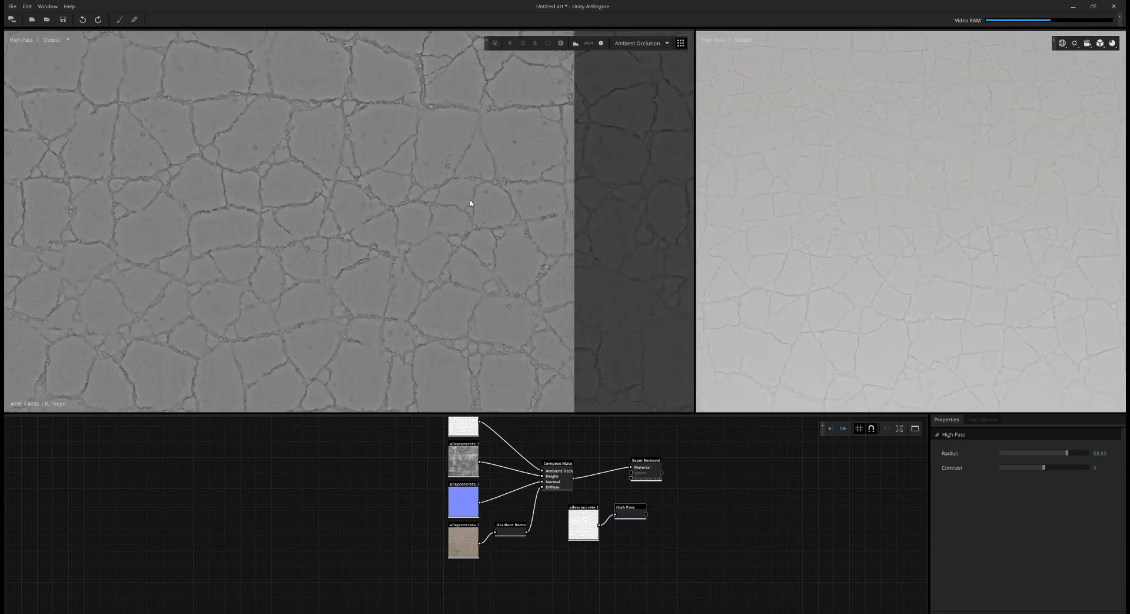
{"action": "left_click_drag", "start_coordinate": [1044, 467], "coordinate": [1074, 471]}
{"action": "scroll", "coordinate": [661, 536], "scroll_direction": "up", "scroll_amount": 1}
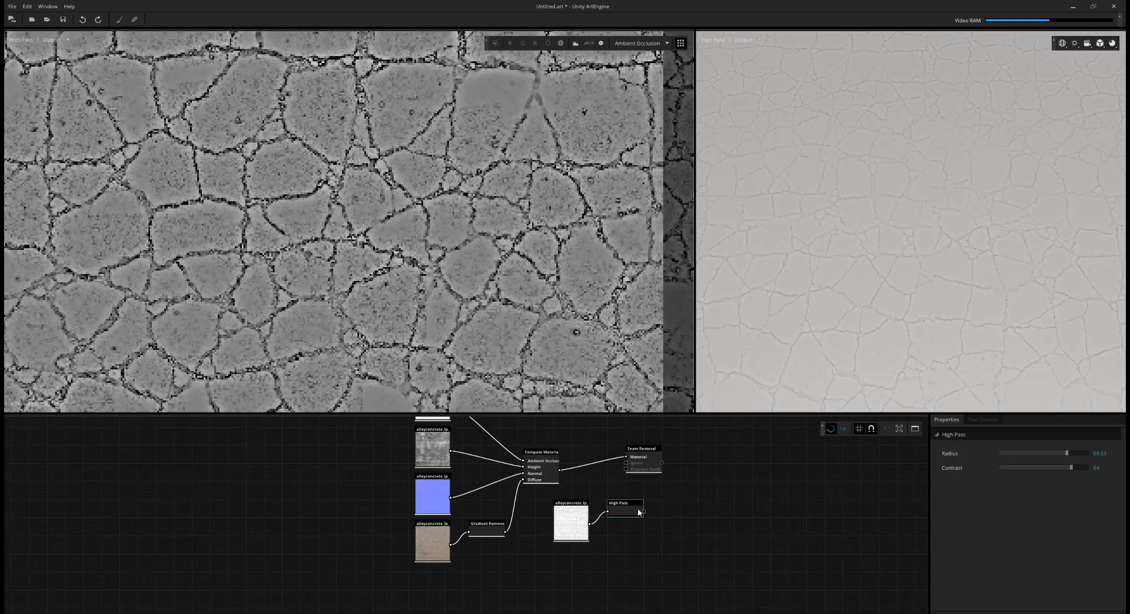
Step: Add a Histogram Scan node after the High Pass with position 70 and contrast 49, and execute it
{"action": "left_click", "coordinate": [641, 506]}
{"action": "type", "text": "hist"}
{"action": "key", "text": "Return"}
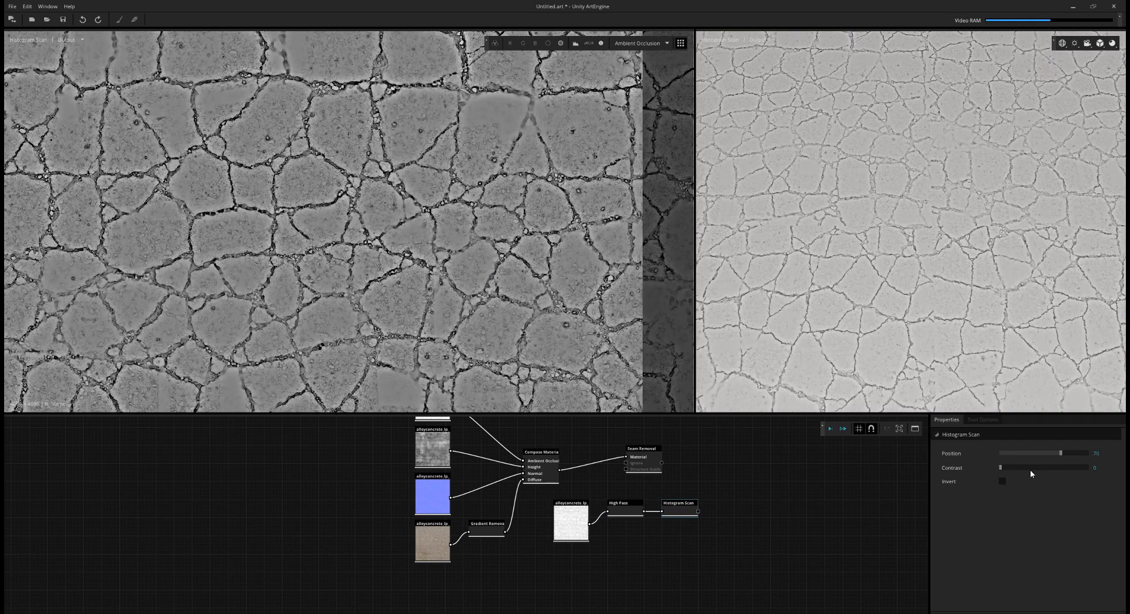
{"action": "left_click_drag", "start_coordinate": [1035, 469], "coordinate": [1043, 469]}
{"action": "double_click", "coordinate": [685, 512]}
{"action": "left_click", "coordinate": [831, 429]}
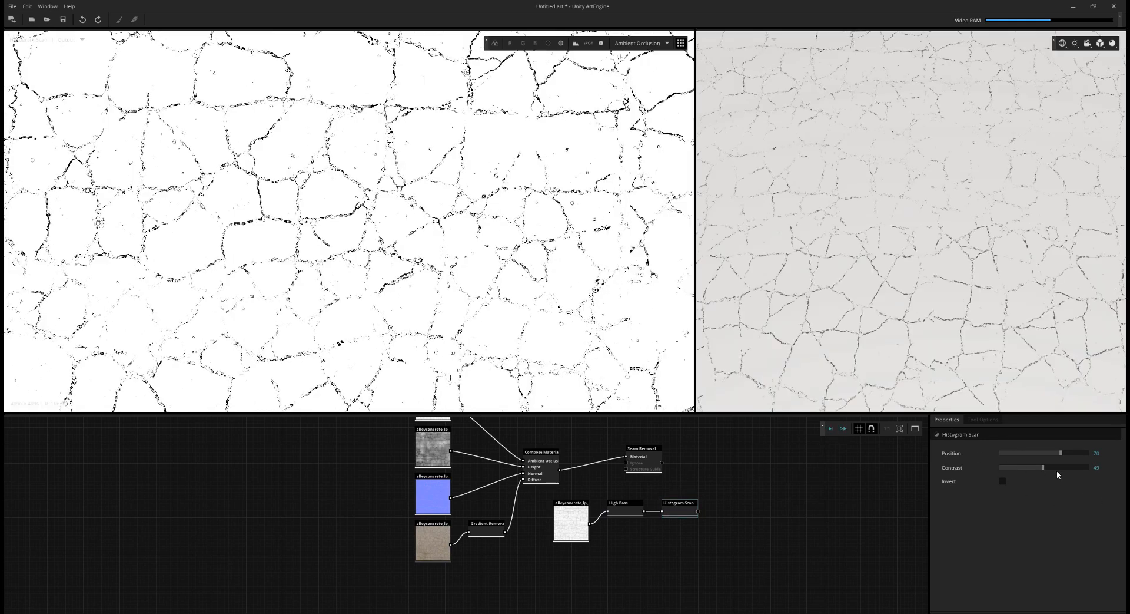
Step: Try lowering the Histogram Scan contrast to 17 and the position to 41, executing the node after each change
{"action": "left_click_drag", "start_coordinate": [1043, 467], "coordinate": [1023, 467]}
{"action": "left_click", "coordinate": [830, 429]}
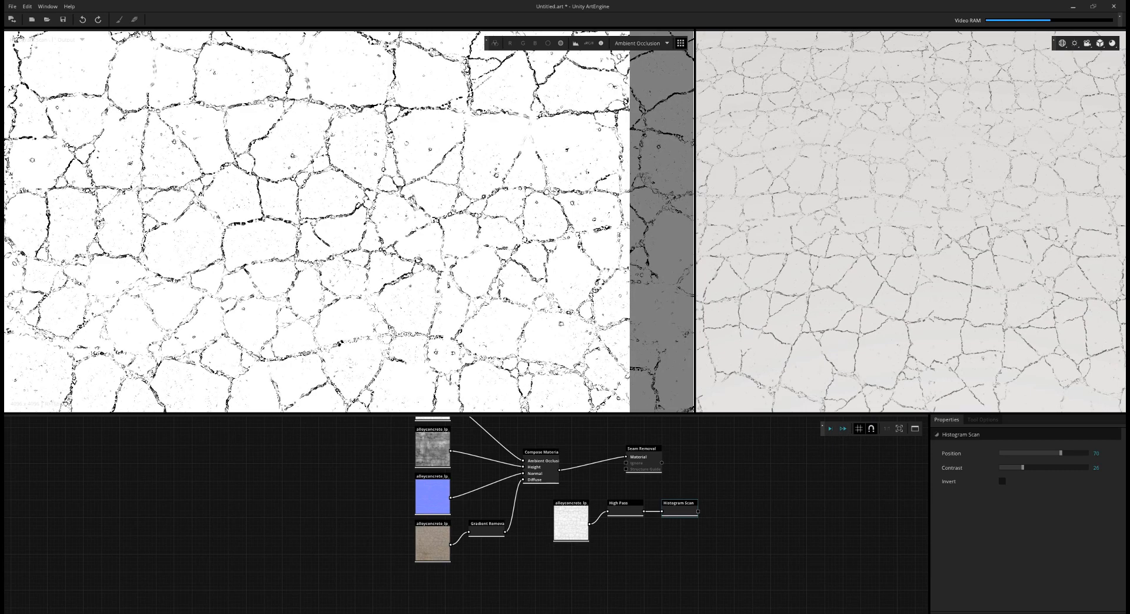
{"action": "left_click", "coordinate": [830, 429]}
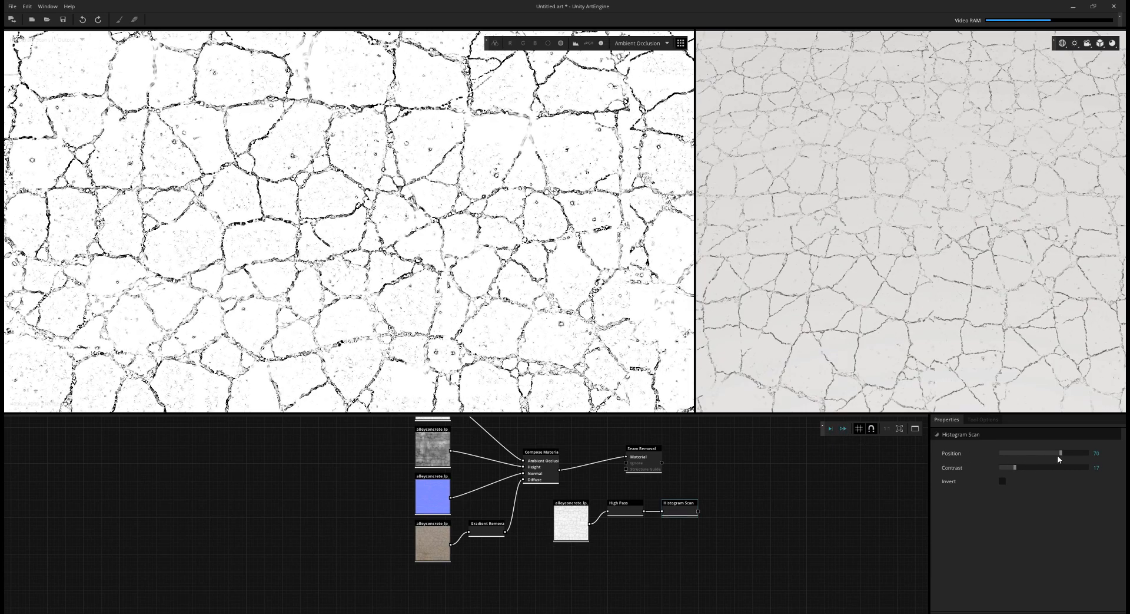
{"action": "left_click_drag", "start_coordinate": [1061, 453], "coordinate": [1041, 458]}
{"action": "left_click", "coordinate": [830, 428]}
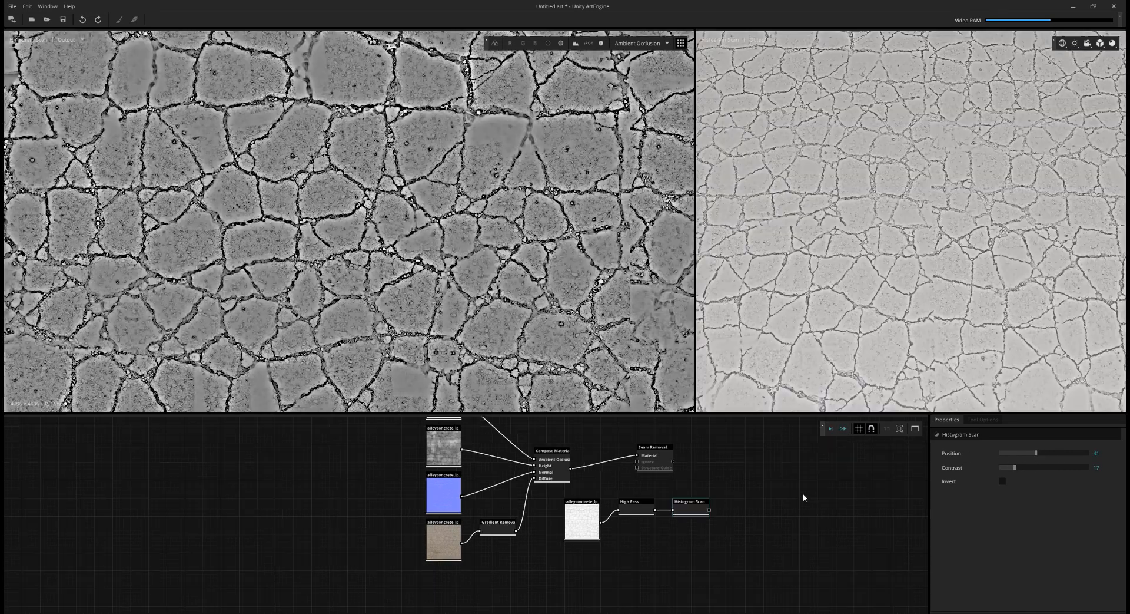
Step: Try the Histogram Scan with position 62 and contrast 40, executing the node to compare the crack mask
{"action": "left_click", "coordinate": [1053, 457]}
{"action": "left_click", "coordinate": [830, 429]}
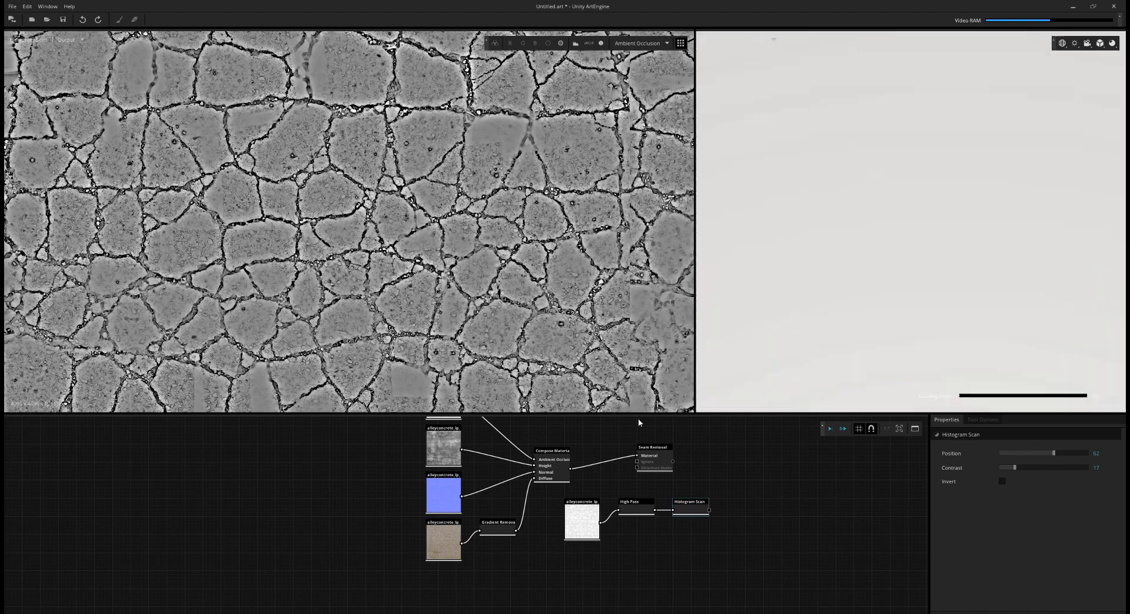
{"action": "left_click", "coordinate": [1035, 467]}
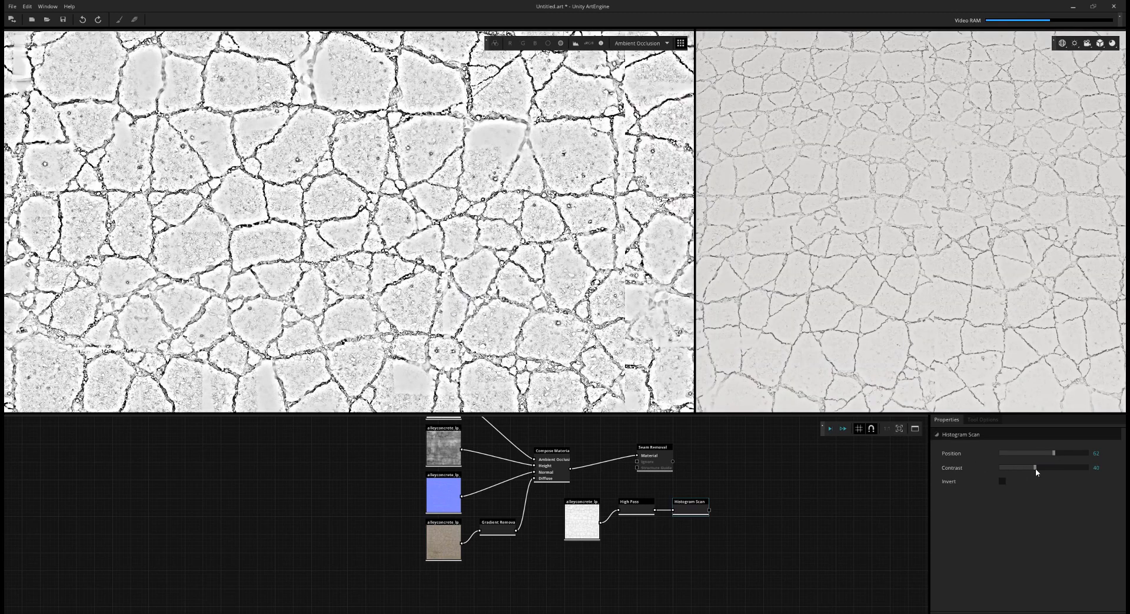
{"action": "left_click", "coordinate": [834, 430]}
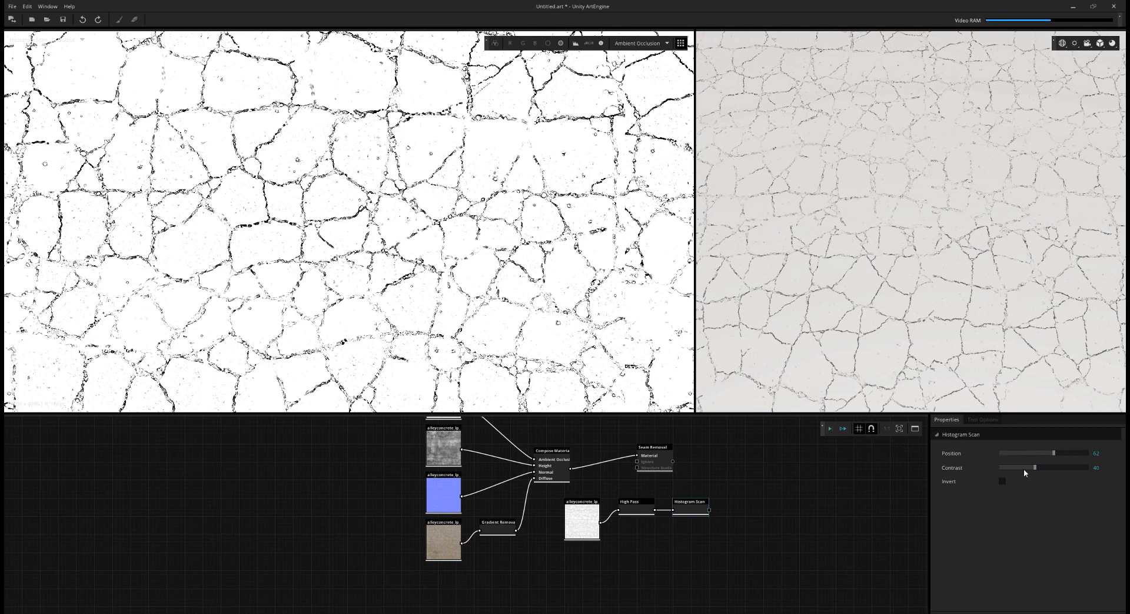
Step: Set the Histogram Scan contrast to 8 and the position to 61, and execute the node
{"action": "left_click", "coordinate": [1007, 468]}
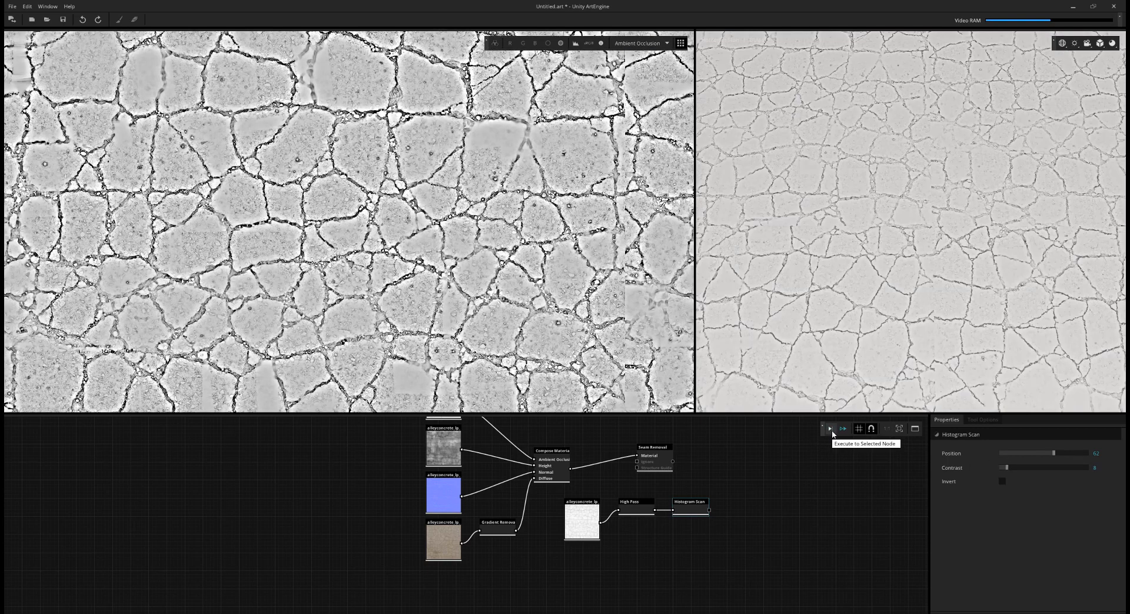
{"action": "scroll", "coordinate": [521, 236], "scroll_direction": "up", "scroll_amount": 2}
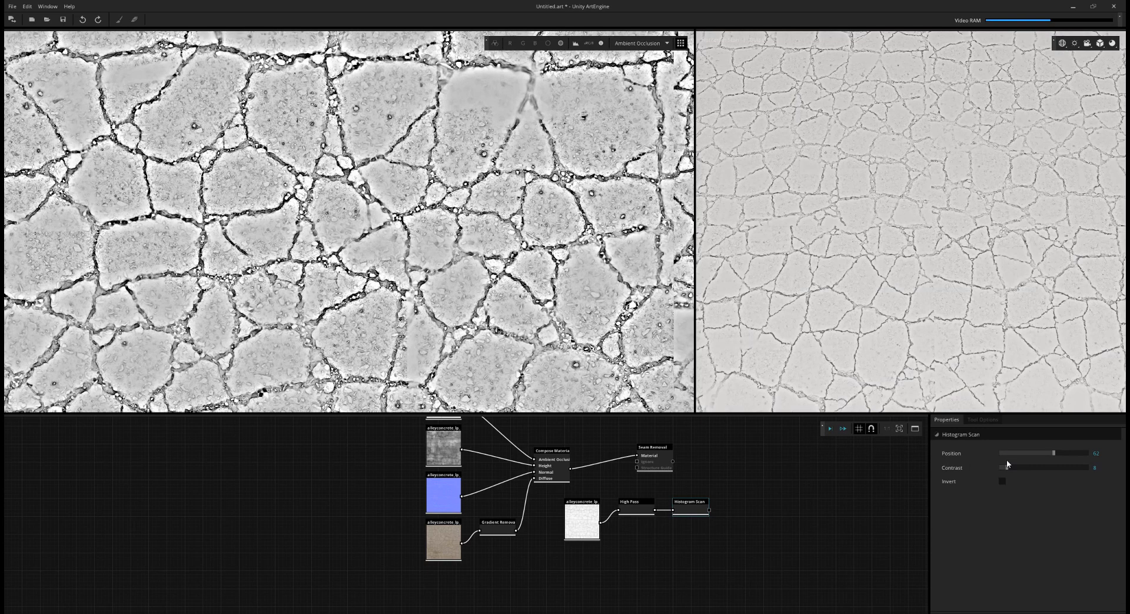
{"action": "mouse_move", "coordinate": [1038, 453]}
{"action": "left_mouse_down"}
{"action": "mouse_move", "coordinate": [1026, 452]}
{"action": "mouse_move", "coordinate": [1041, 454]}
{"action": "left_mouse_up"}
{"action": "left_click", "coordinate": [830, 428]}
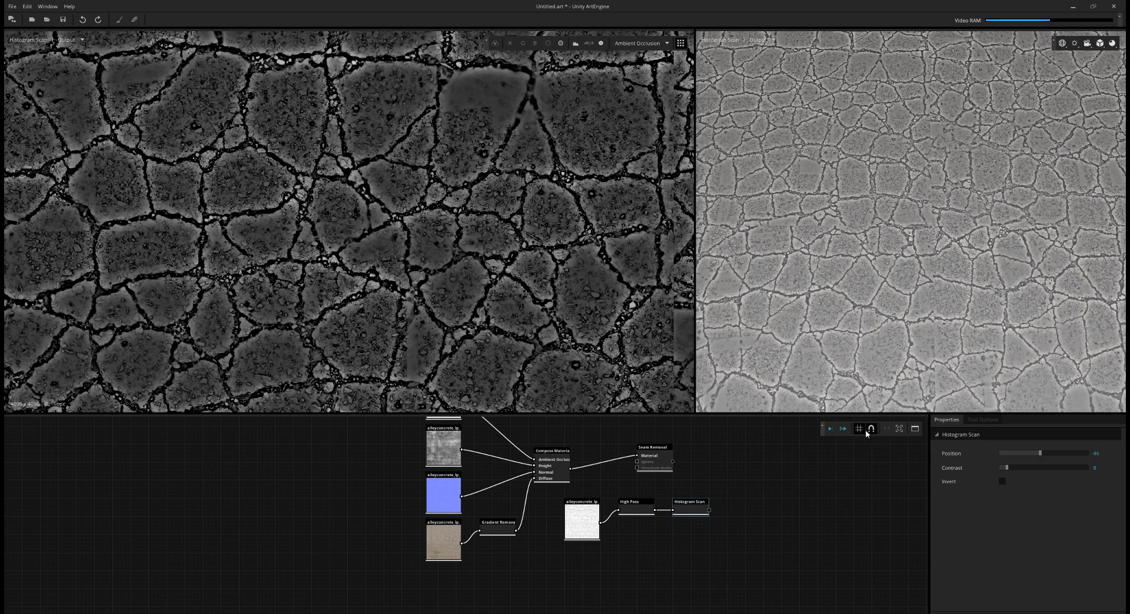
{"action": "left_click", "coordinate": [834, 430]}
{"action": "scroll", "coordinate": [425, 276], "scroll_direction": "down", "scroll_amount": 11}
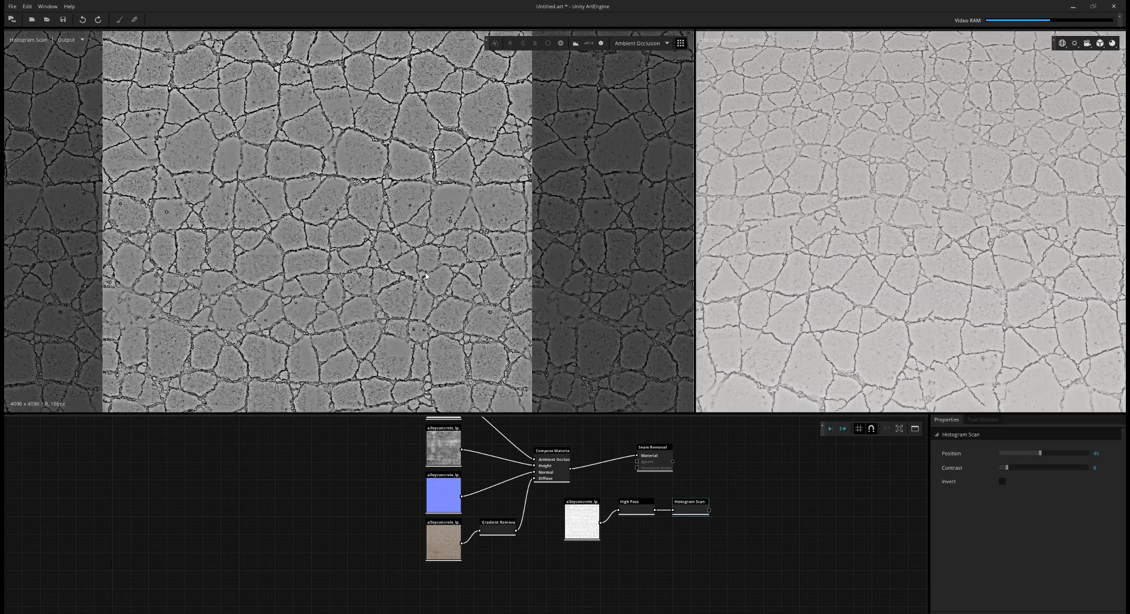
{"action": "scroll", "coordinate": [425, 275], "scroll_direction": "up", "scroll_amount": 9}
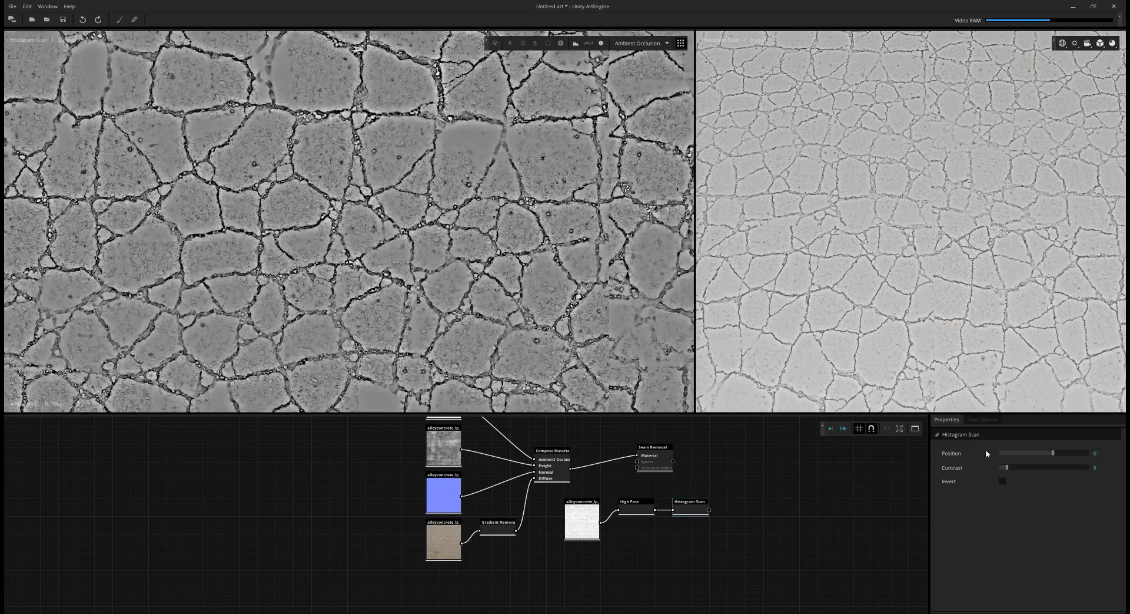
{"action": "left_click", "coordinate": [830, 429]}
{"action": "scroll", "coordinate": [548, 303], "scroll_direction": "down", "scroll_amount": 3}
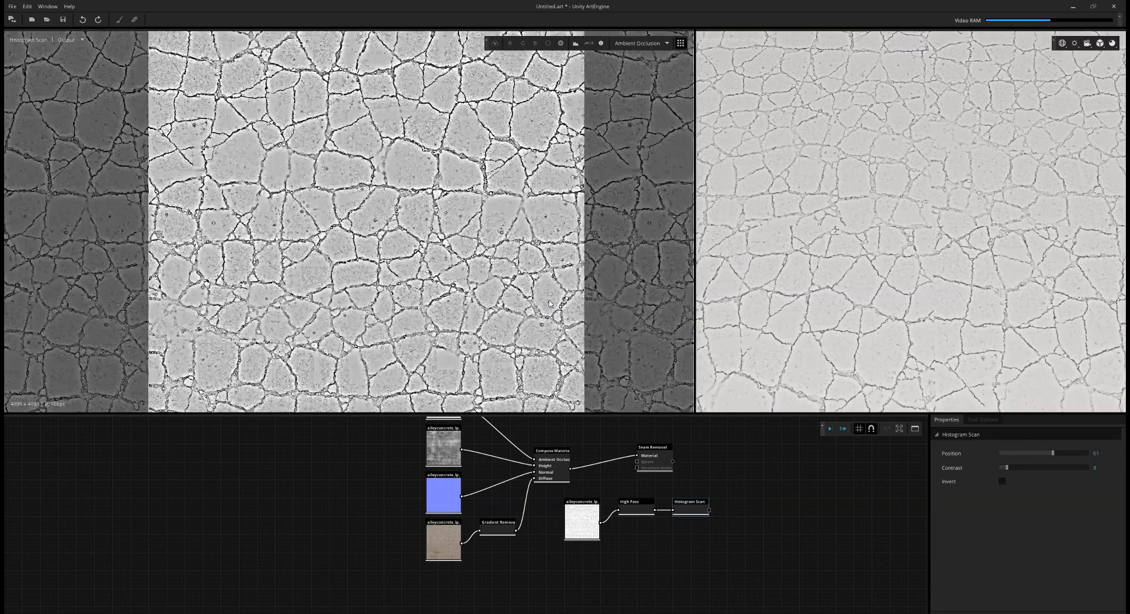
Step: Move the Seam Removal node aside, detached from Compose Material, and add a Mutation node to the graph
{"action": "left_click", "coordinate": [750, 464]}
{"action": "scroll", "coordinate": [762, 469], "scroll_direction": "up", "scroll_amount": 1}
{"action": "middle_click_drag", "start_coordinate": [760, 470], "coordinate": [790, 448]}
{"action": "left_click_drag", "start_coordinate": [667, 467], "coordinate": [807, 555]}
{"action": "key", "text": "Tab"}
{"action": "type", "text": "mutat"}
{"action": "key", "text": "Return"}
{"action": "left_click", "coordinate": [726, 464]}
{"action": "scroll", "coordinate": [726, 463], "scroll_direction": "up", "scroll_amount": 1}
{"action": "scroll", "coordinate": [798, 549], "scroll_direction": "up", "scroll_amount": 1}
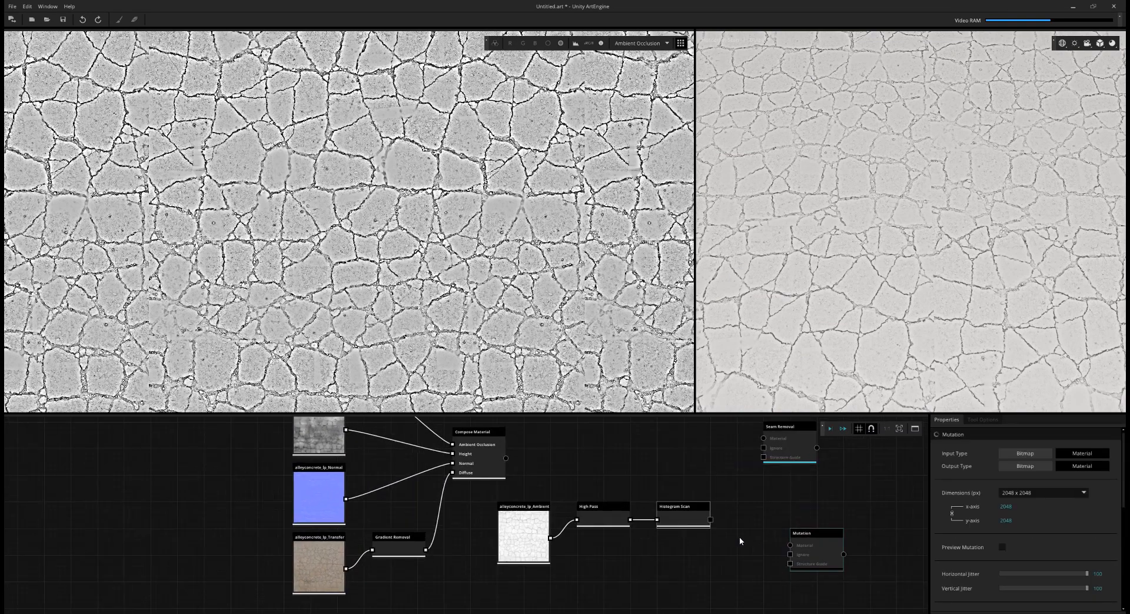
Step: Connect the Histogram Scan output to Mutation's Structure Guide input, align Mutation with that chain and move Seam Removal farther away
{"action": "left_click_drag", "start_coordinate": [711, 519], "coordinate": [789, 566]}
{"action": "left_click_drag", "start_coordinate": [819, 554], "coordinate": [793, 526]}
{"action": "middle_click_drag", "start_coordinate": [816, 442], "coordinate": [835, 518]}
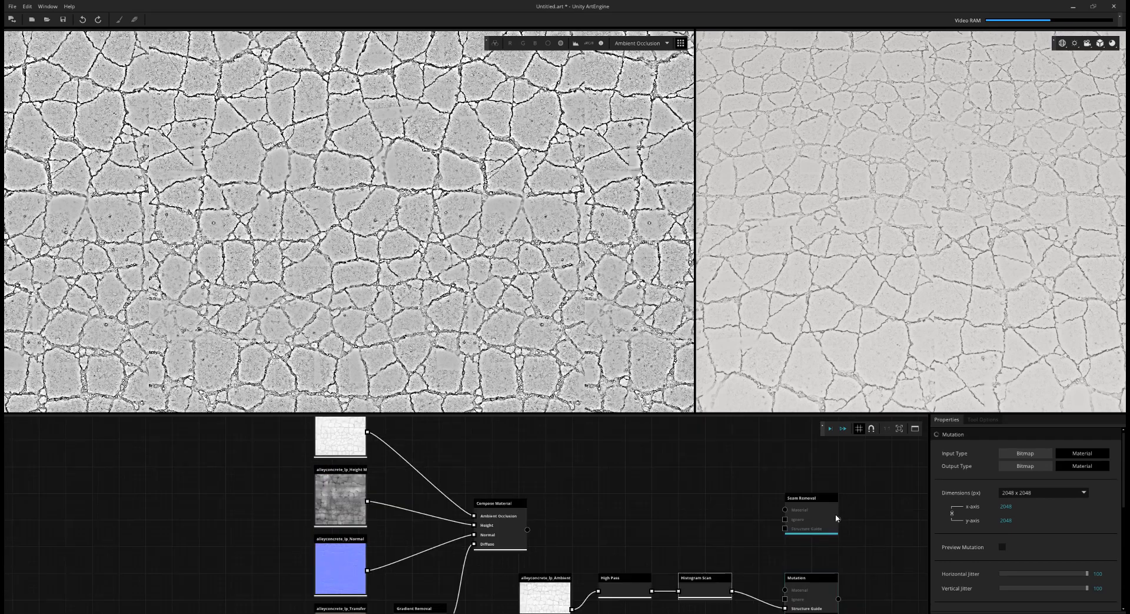
{"action": "left_click_drag", "start_coordinate": [827, 512], "coordinate": [882, 488]}
Step: Connect the Gradient Removal output to Mutation's bitmap input and inspect the diffuse map in the 2D view
{"action": "scroll", "coordinate": [717, 520], "scroll_direction": "down", "scroll_amount": 1}
{"action": "middle_click_drag", "start_coordinate": [474, 602], "coordinate": [502, 552]}
{"action": "left_click_drag", "start_coordinate": [503, 552], "coordinate": [813, 524]}
{"action": "middle_click_drag", "start_coordinate": [833, 530], "coordinate": [790, 540]}
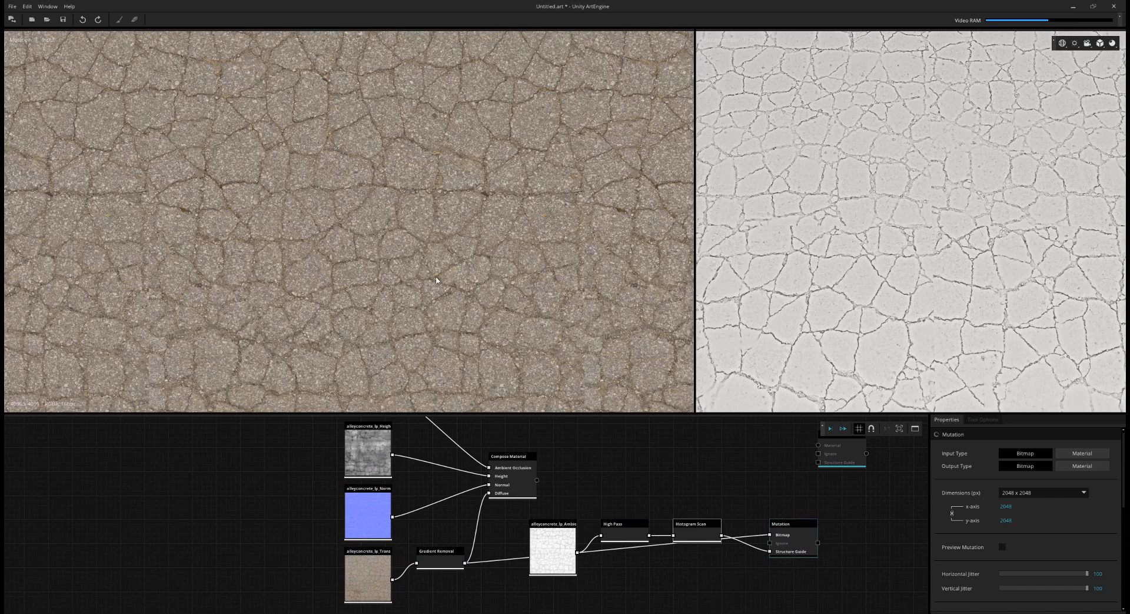
{"action": "scroll", "coordinate": [422, 291], "scroll_direction": "down", "scroll_amount": 3}
{"action": "scroll", "coordinate": [421, 290], "scroll_direction": "up", "scroll_amount": 3}
{"action": "middle_click_drag", "start_coordinate": [600, 206], "coordinate": [556, 322]}
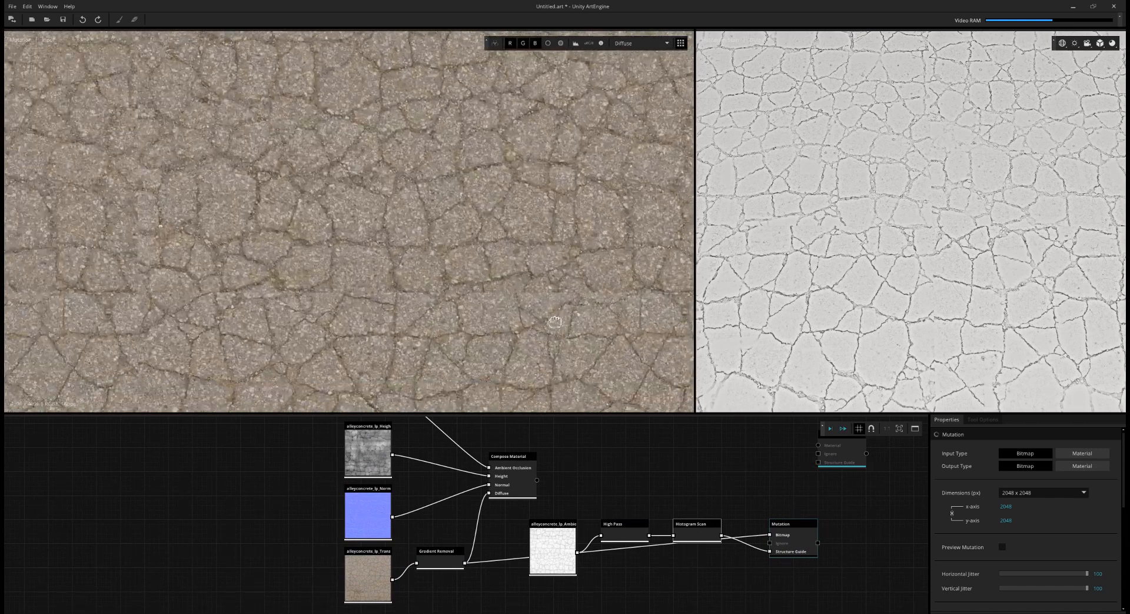
Step: Set Mutation's dimensions to 4096 x 4096, horizontal jitter to 10 and vertical jitter to 14, and enable Preview Mutation
{"action": "left_click", "coordinate": [1007, 492]}
{"action": "left_click", "coordinate": [1046, 526]}
{"action": "scroll", "coordinate": [1046, 526], "scroll_direction": "down", "scroll_amount": 1}
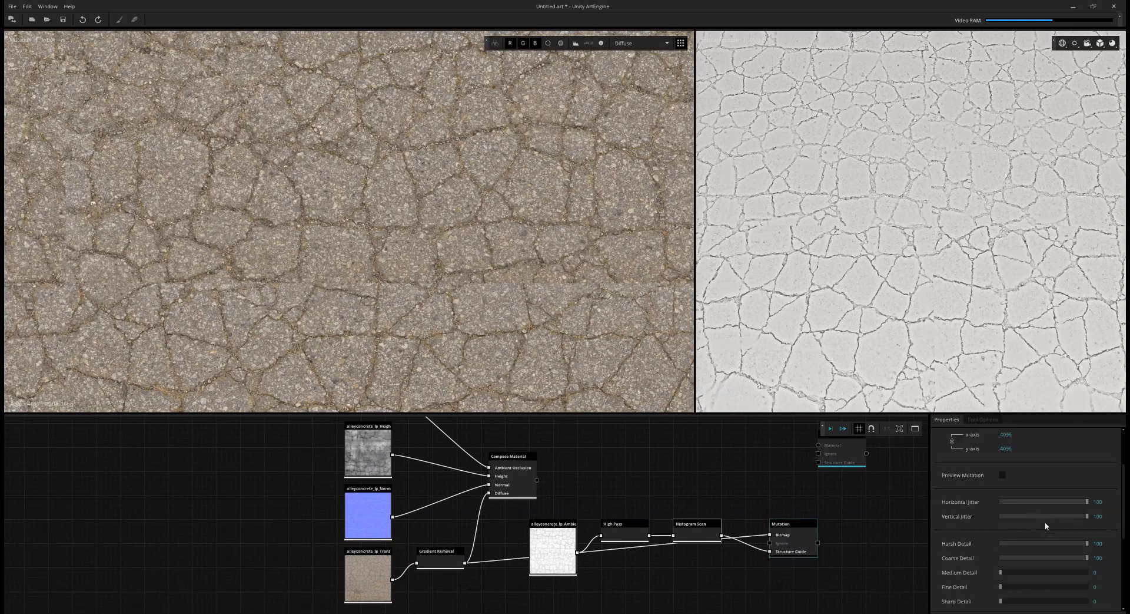
{"action": "left_click", "coordinate": [1009, 501]}
{"action": "left_click", "coordinate": [1012, 516]}
{"action": "left_click", "coordinate": [1003, 474]}
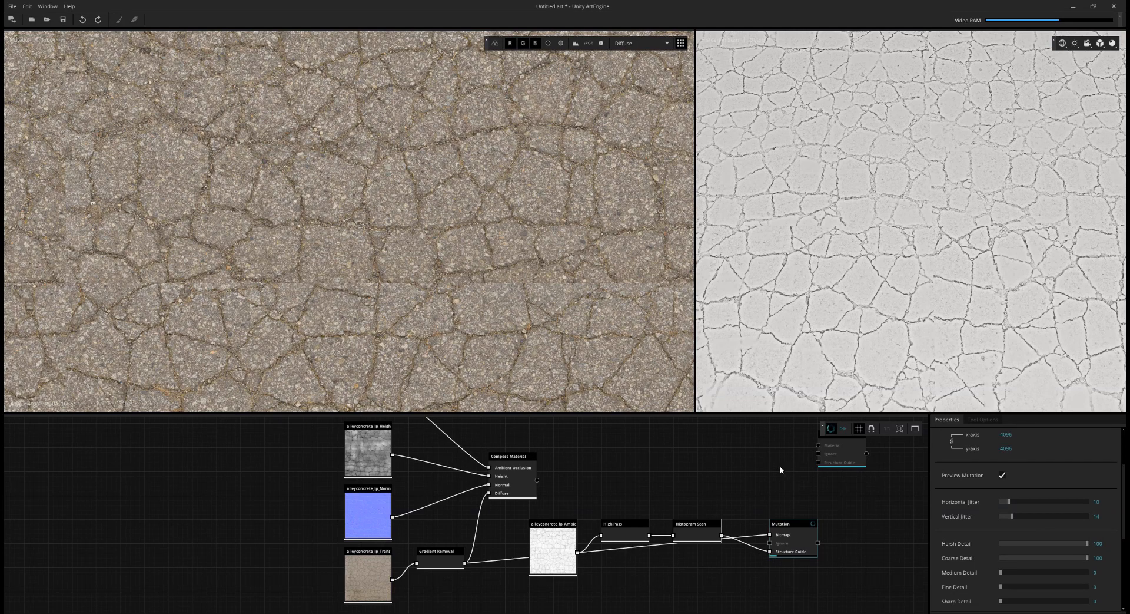
{"action": "scroll", "coordinate": [798, 517], "scroll_direction": "up", "scroll_amount": 5}
{"action": "middle_click_drag", "start_coordinate": [798, 517], "coordinate": [743, 500]}
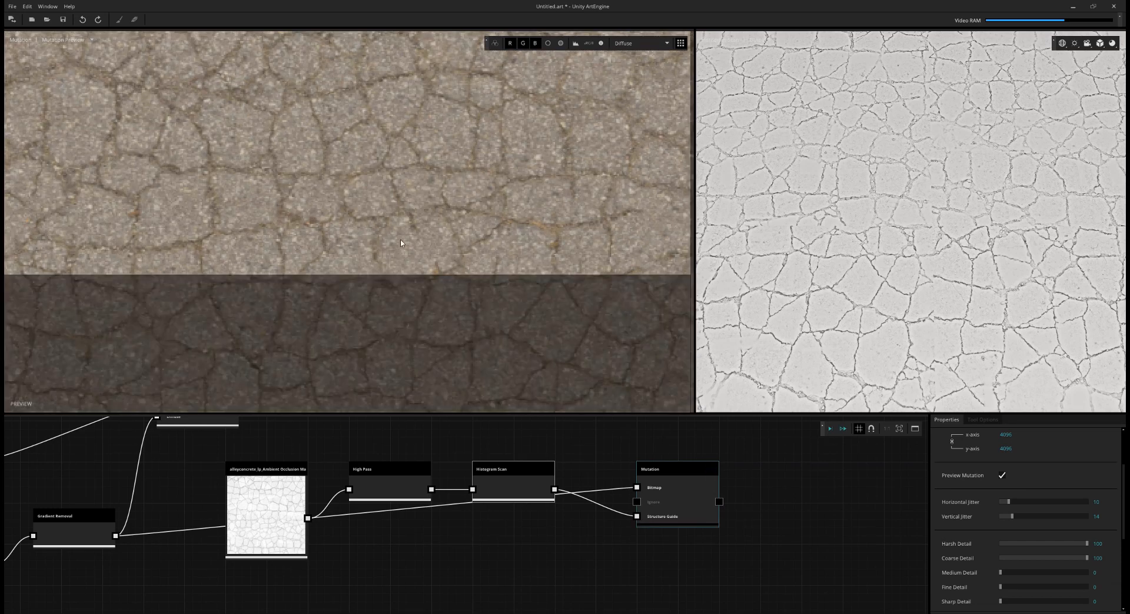
Step: Examine the mutation preview across its tile borders for visible seams, broken cracks and repeating features
{"action": "scroll", "coordinate": [401, 242], "scroll_direction": "down", "scroll_amount": 3}
{"action": "scroll", "coordinate": [475, 298], "scroll_direction": "up", "scroll_amount": 1}
{"action": "middle_click_drag", "start_coordinate": [475, 298], "coordinate": [428, 293]}
{"action": "scroll", "coordinate": [557, 358], "scroll_direction": "up", "scroll_amount": 2}
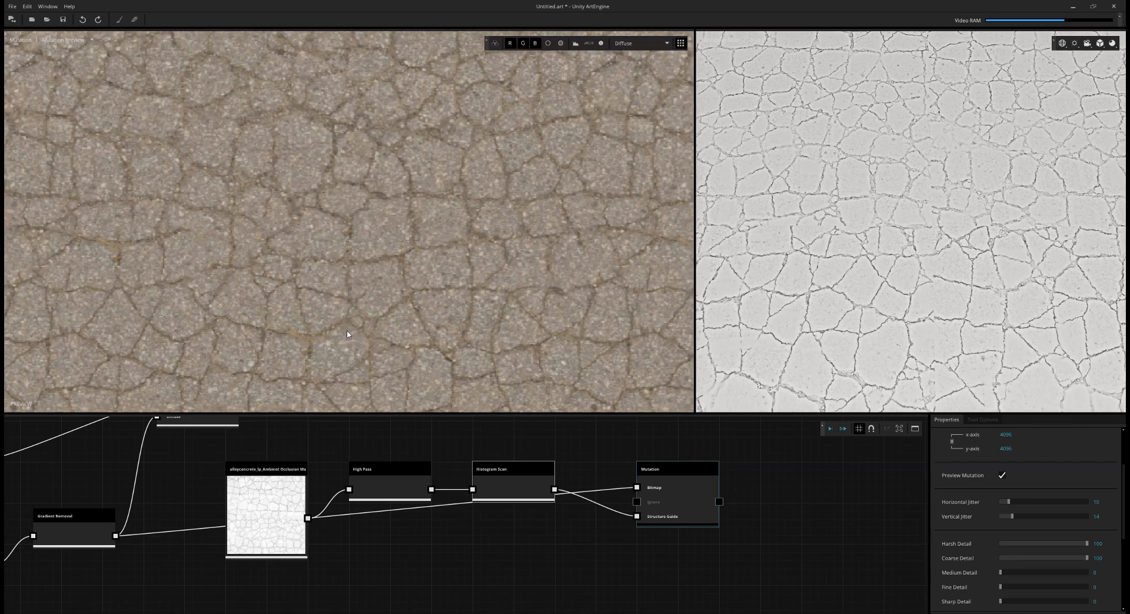
{"action": "middle_click_drag", "start_coordinate": [347, 335], "coordinate": [431, 172]}
{"action": "scroll", "coordinate": [239, 273], "scroll_direction": "down", "scroll_amount": 2}
{"action": "middle_click_drag", "start_coordinate": [238, 272], "coordinate": [254, 153]}
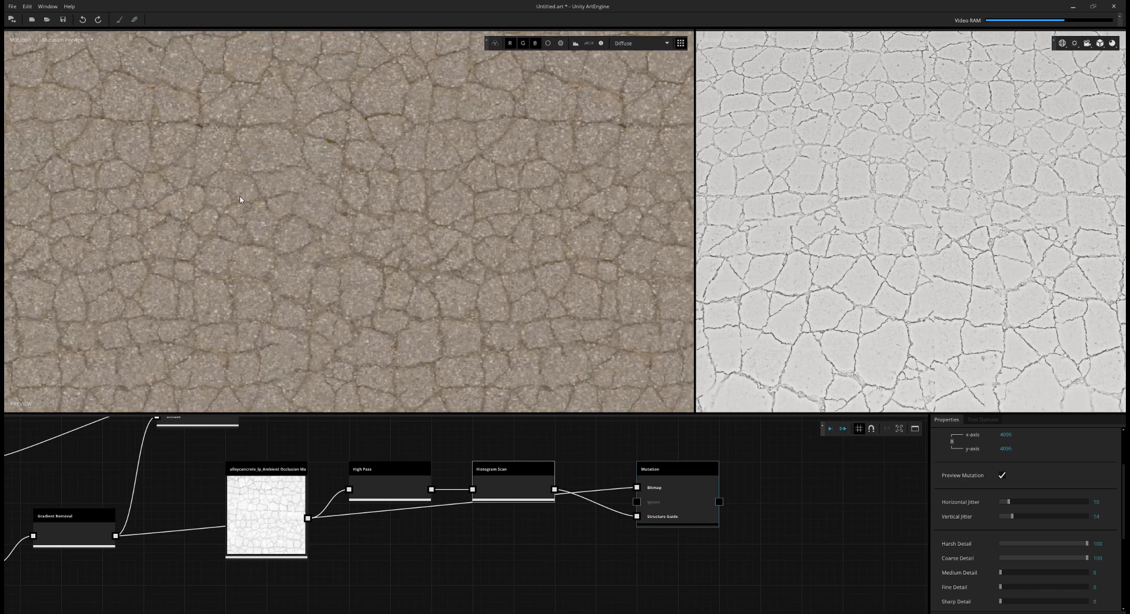
{"action": "middle_click_drag", "start_coordinate": [238, 271], "coordinate": [240, 190]}
{"action": "middle_click_drag", "start_coordinate": [223, 238], "coordinate": [381, 175]}
{"action": "scroll", "coordinate": [543, 288], "scroll_direction": "down", "scroll_amount": 1}
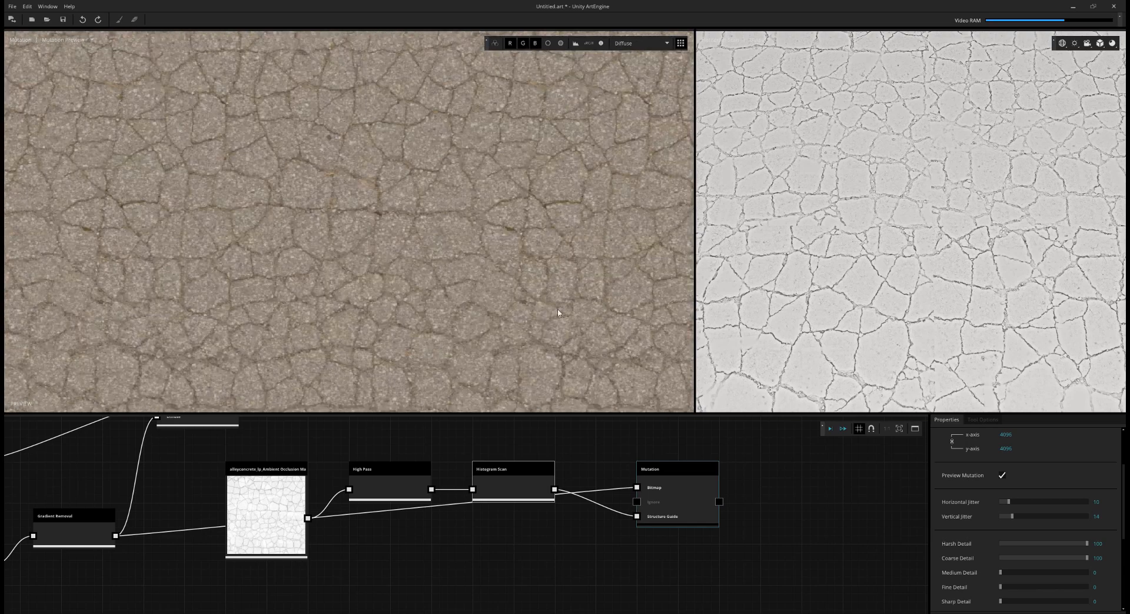
{"action": "middle_click_drag", "start_coordinate": [539, 248], "coordinate": [575, 184]}
{"action": "scroll", "coordinate": [483, 260], "scroll_direction": "up", "scroll_amount": 5}
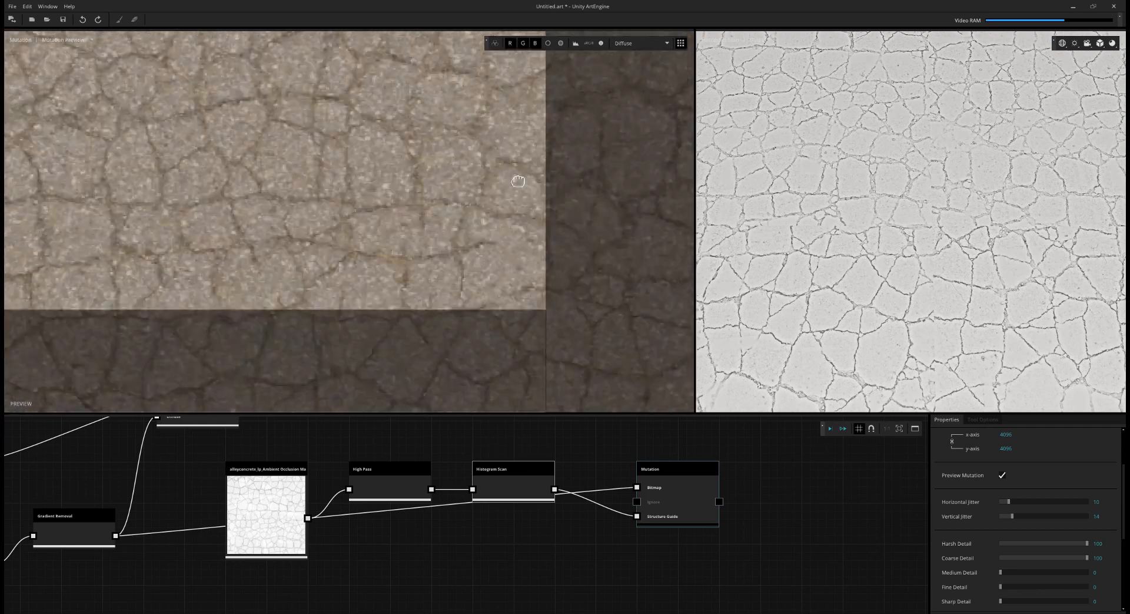
Step: Try a Feature Ghosting of 5 on the Mutation node and check the regenerated preview for repetition
{"action": "scroll", "coordinate": [1012, 497], "scroll_direction": "down", "scroll_amount": 5}
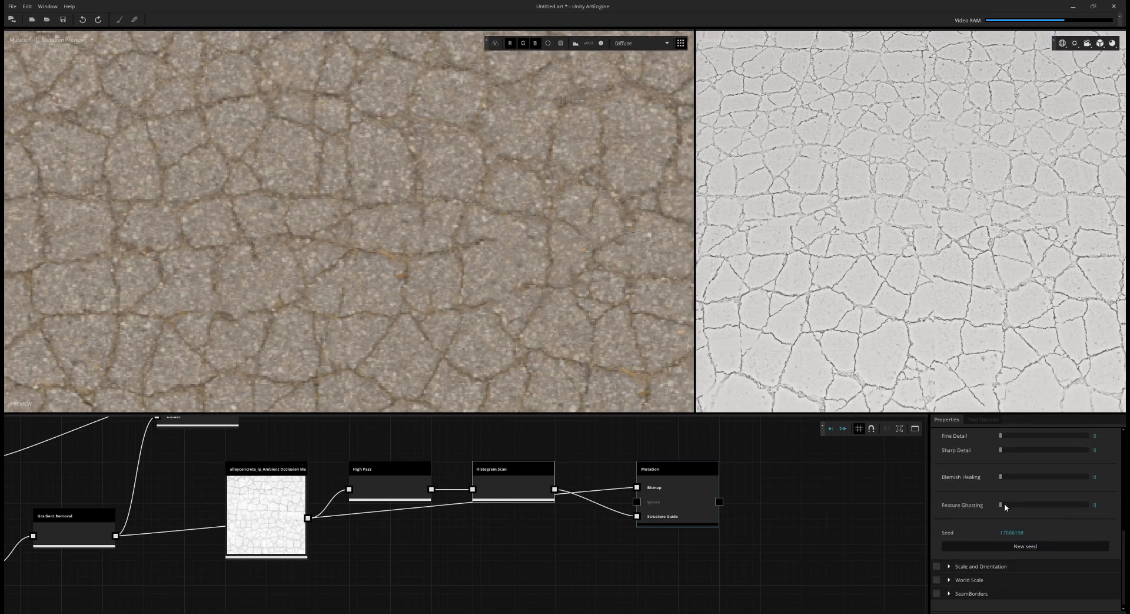
{"action": "left_click", "coordinate": [1004, 504]}
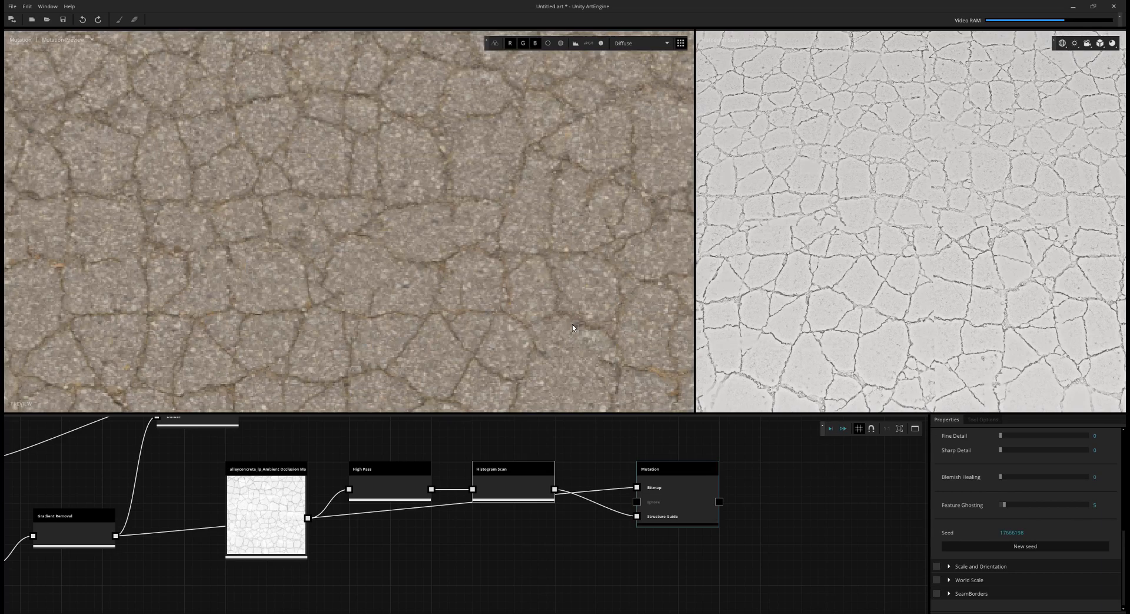
{"action": "scroll", "coordinate": [573, 327], "scroll_direction": "down", "scroll_amount": 4}
{"action": "middle_click_drag", "start_coordinate": [488, 333], "coordinate": [510, 331]}
{"action": "scroll", "coordinate": [454, 334], "scroll_direction": "up", "scroll_amount": 3}
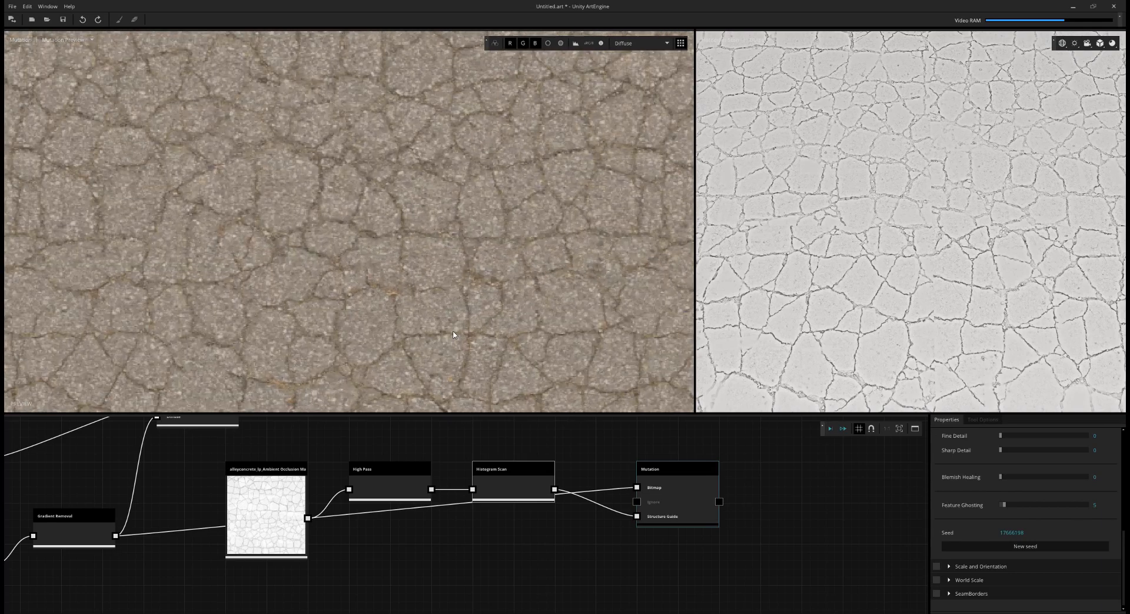
{"action": "middle_click_drag", "start_coordinate": [440, 274], "coordinate": [368, 298]}
{"action": "scroll", "coordinate": [214, 244], "scroll_direction": "down", "scroll_amount": 3}
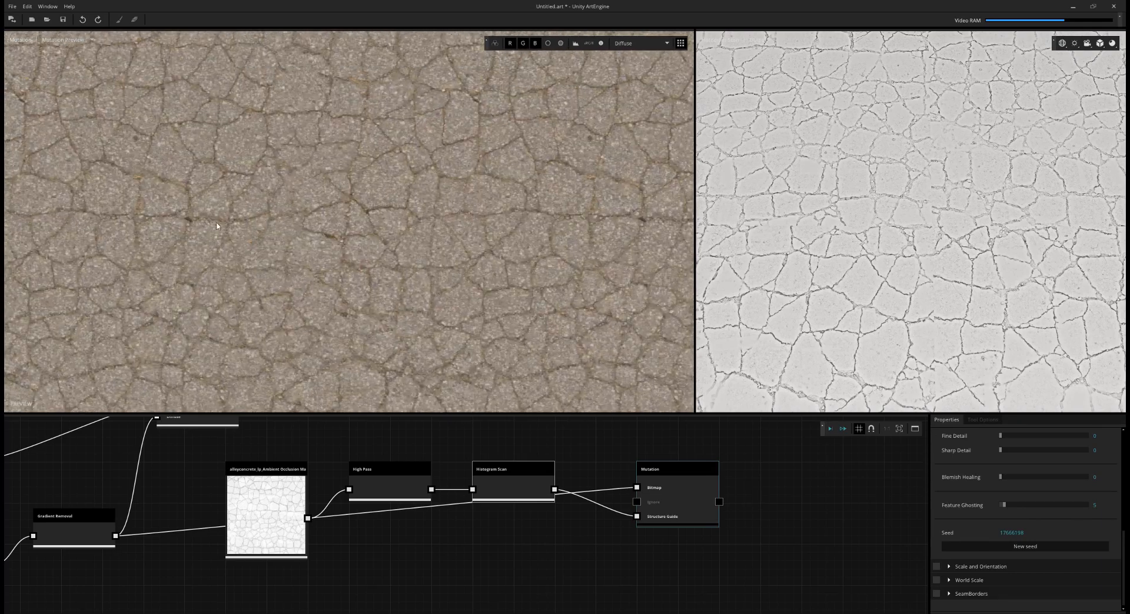
{"action": "middle_click_drag", "start_coordinate": [220, 228], "coordinate": [299, 255]}
{"action": "middle_click_drag", "start_coordinate": [472, 162], "coordinate": [185, 209]}
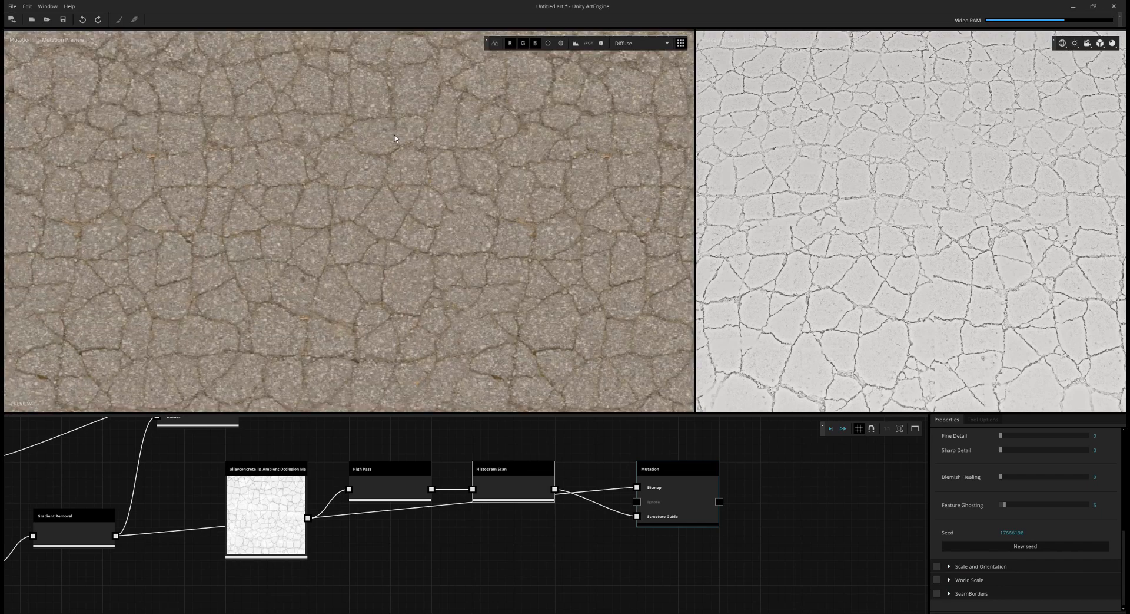
Step: Enable Mutation's SeamBorders with 8 on both axes, and move the High Pass and Histogram Scan nodes lower in the graph
{"action": "left_click", "coordinate": [937, 592]}
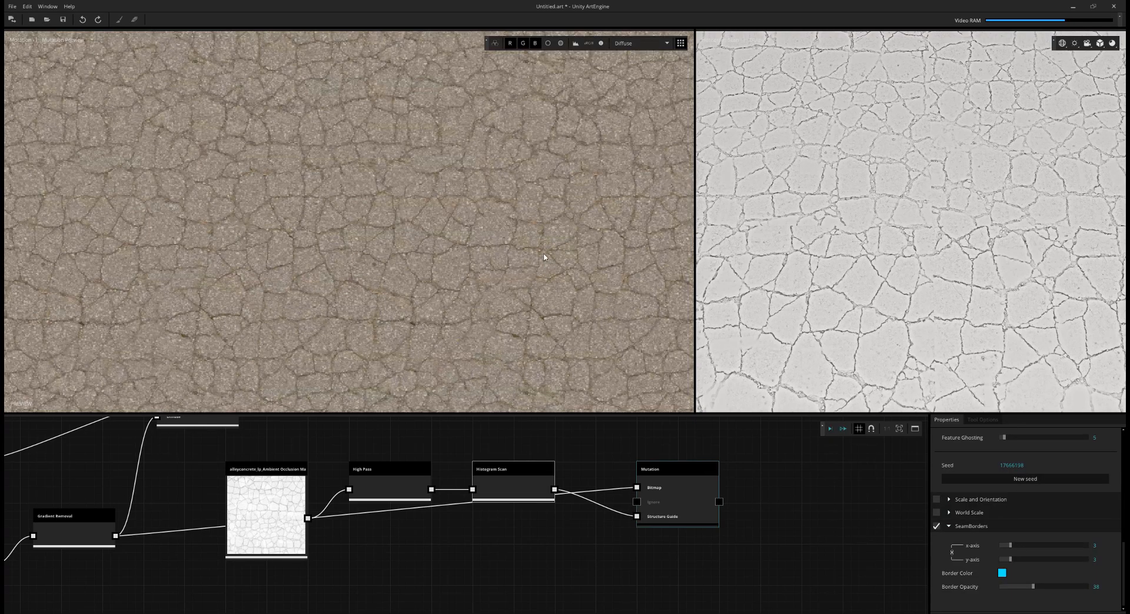
{"action": "left_click_drag", "start_coordinate": [1015, 546], "coordinate": [1023, 546]}
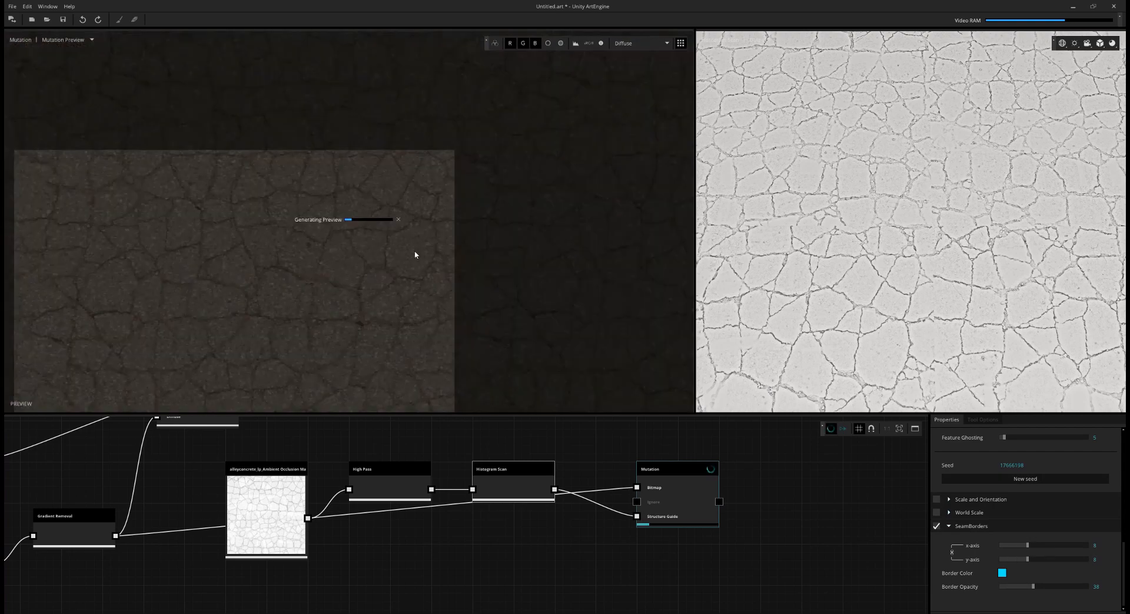
{"action": "left_click_drag", "start_coordinate": [455, 461], "coordinate": [504, 546]}
{"action": "left_click", "coordinate": [489, 471]}
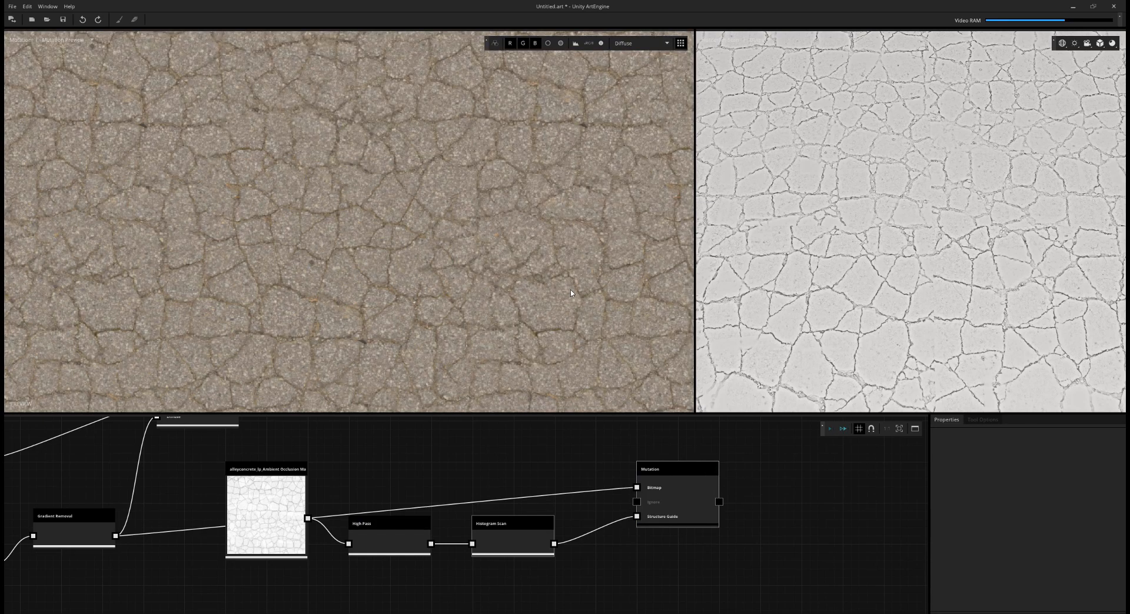
Step: Check the mutation preview around its tile edges and set the Mutation node's Feature Ghosting to 19
{"action": "middle_click_drag", "start_coordinate": [552, 317], "coordinate": [593, 227]}
{"action": "middle_click_drag", "start_coordinate": [487, 302], "coordinate": [503, 199]}
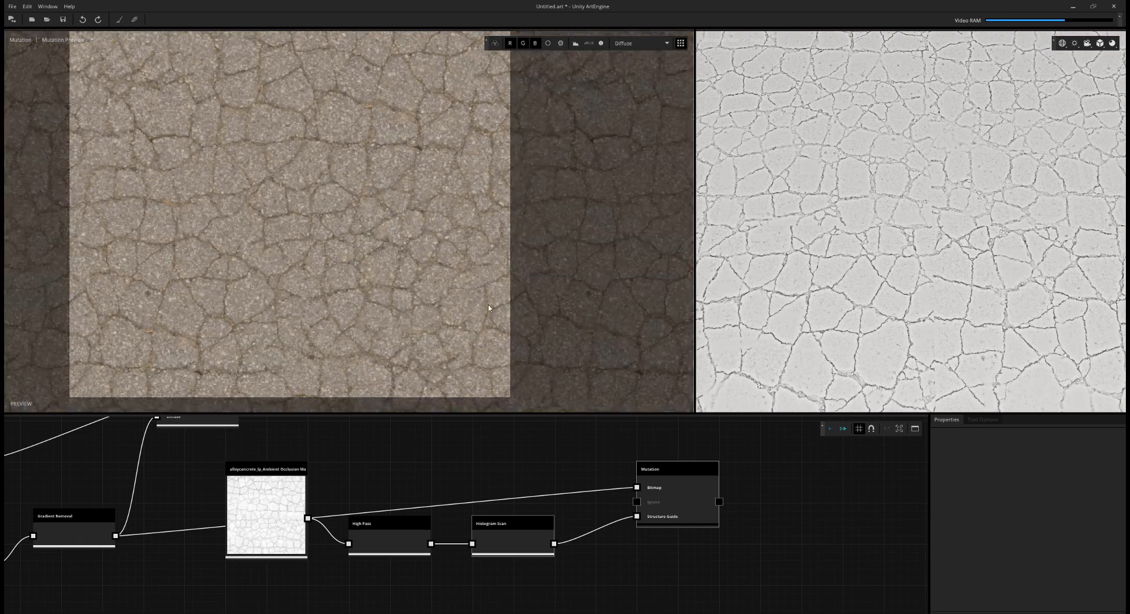
{"action": "middle_click_drag", "start_coordinate": [581, 313], "coordinate": [603, 251]}
{"action": "middle_click_drag", "start_coordinate": [276, 381], "coordinate": [288, 252]}
{"action": "scroll", "coordinate": [289, 252], "scroll_direction": "up", "scroll_amount": 5}
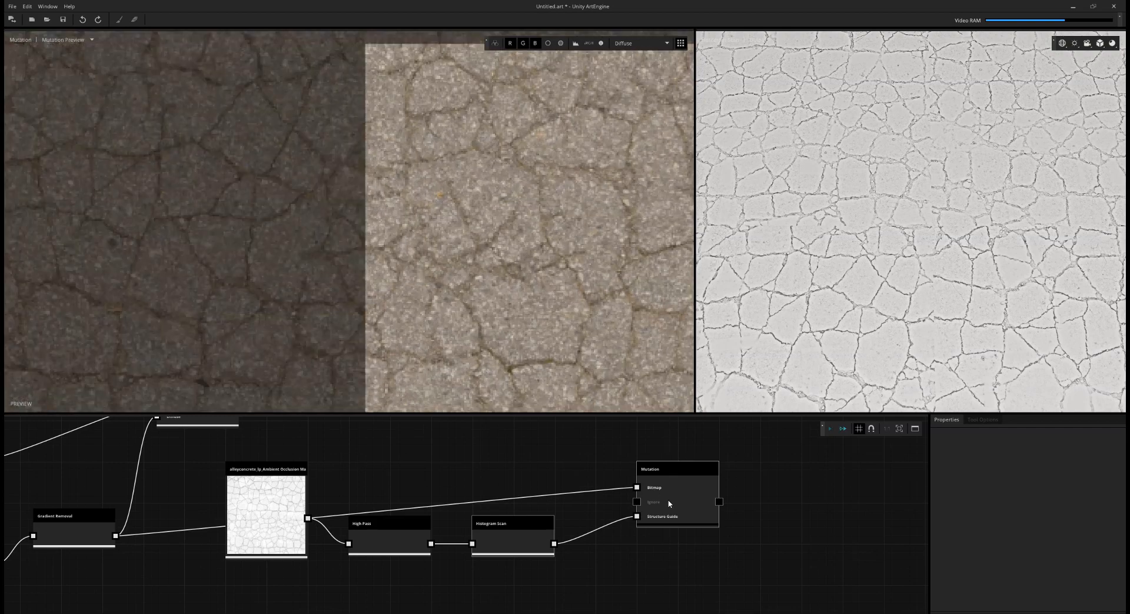
{"action": "left_click", "coordinate": [670, 497]}
{"action": "scroll", "coordinate": [1035, 547], "scroll_direction": "down", "scroll_amount": 3}
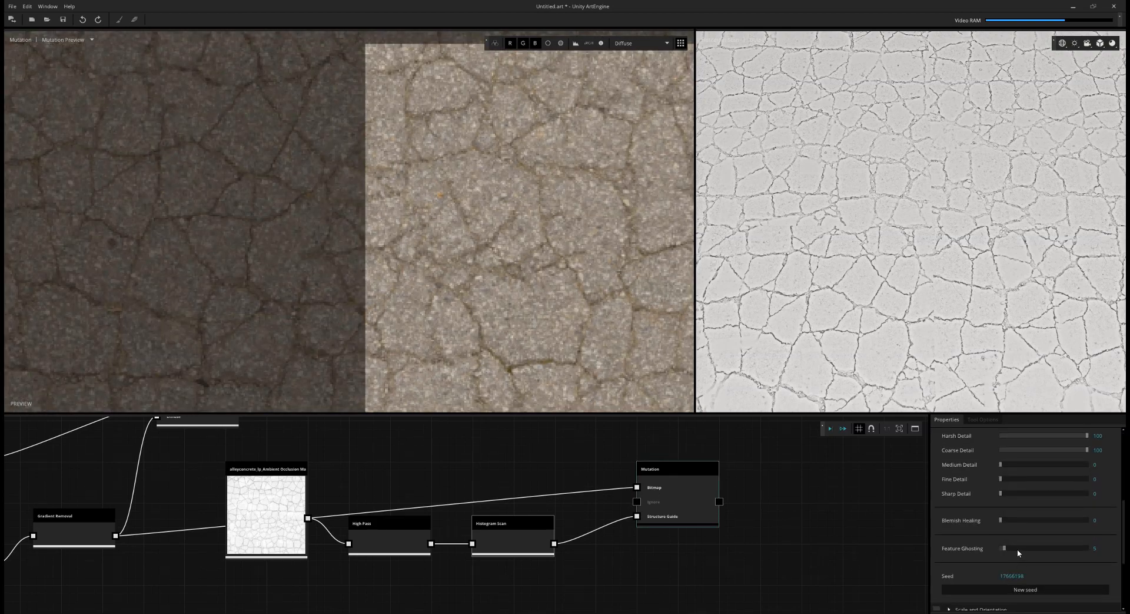
{"action": "left_click", "coordinate": [1016, 547]}
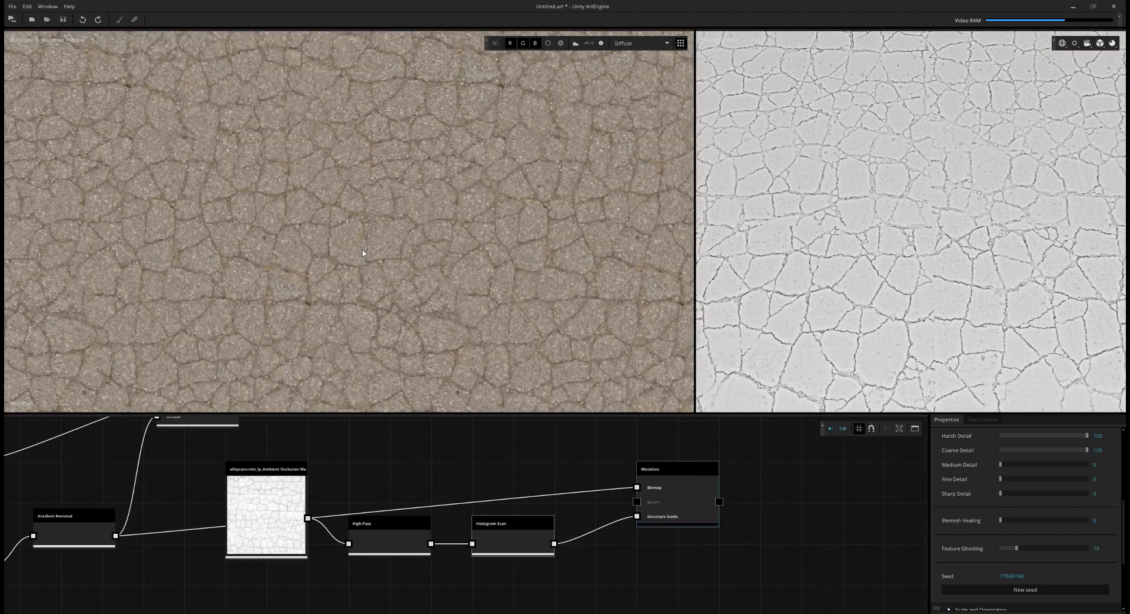
Step: Generate a new seed for the Mutation node and check the tiled preview for visible seams and repetition
{"action": "scroll", "coordinate": [368, 276], "scroll_direction": "down", "scroll_amount": 2}
{"action": "middle_click_drag", "start_coordinate": [368, 202], "coordinate": [347, 226]}
{"action": "scroll", "coordinate": [353, 184], "scroll_direction": "up", "scroll_amount": 4}
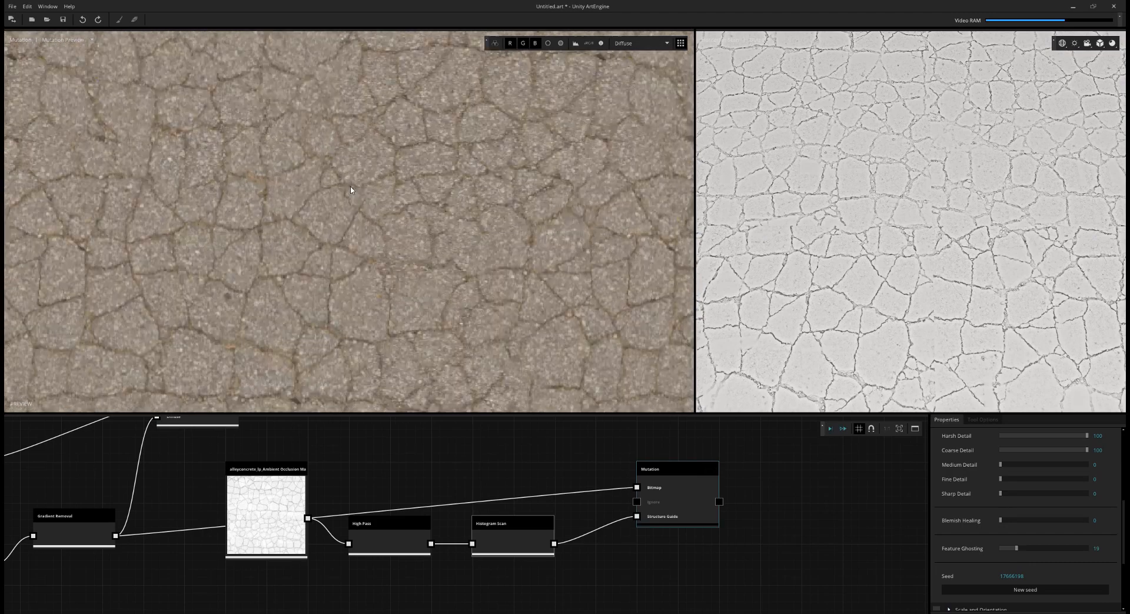
{"action": "scroll", "coordinate": [352, 179], "scroll_direction": "down", "scroll_amount": 2}
{"action": "middle_click_drag", "start_coordinate": [352, 180], "coordinate": [589, 309]}
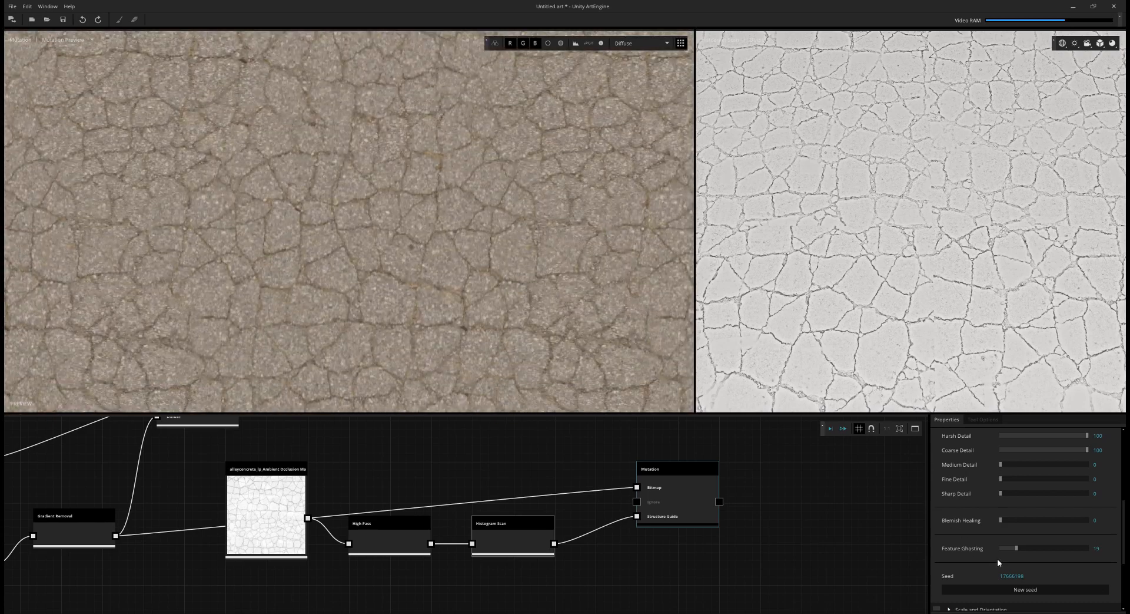
{"action": "left_click", "coordinate": [1006, 589]}
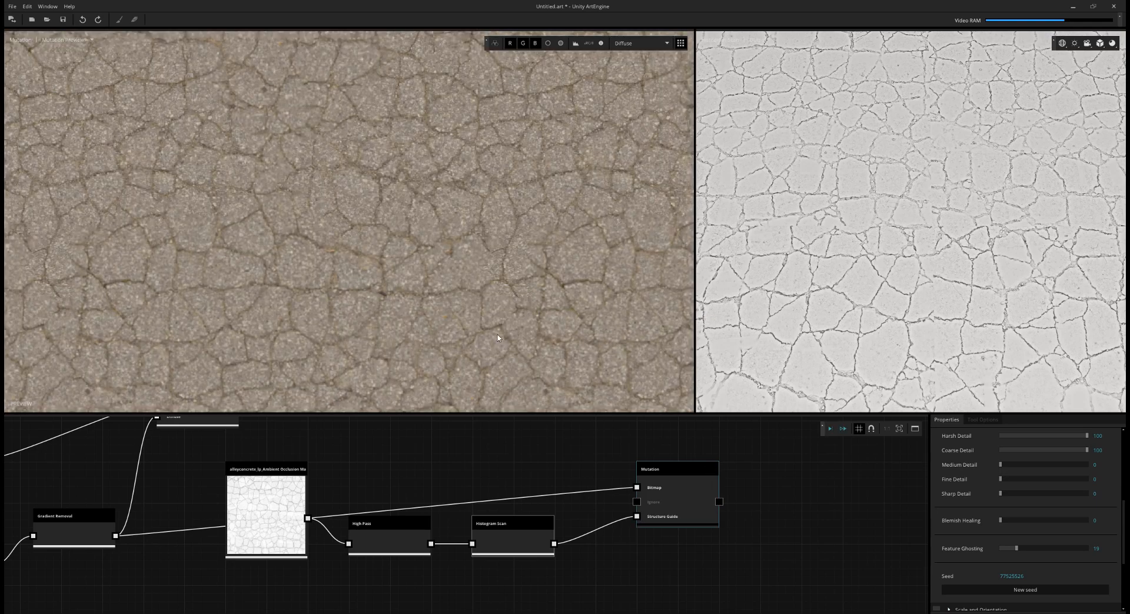
{"action": "middle_click_drag", "start_coordinate": [498, 338], "coordinate": [468, 339]}
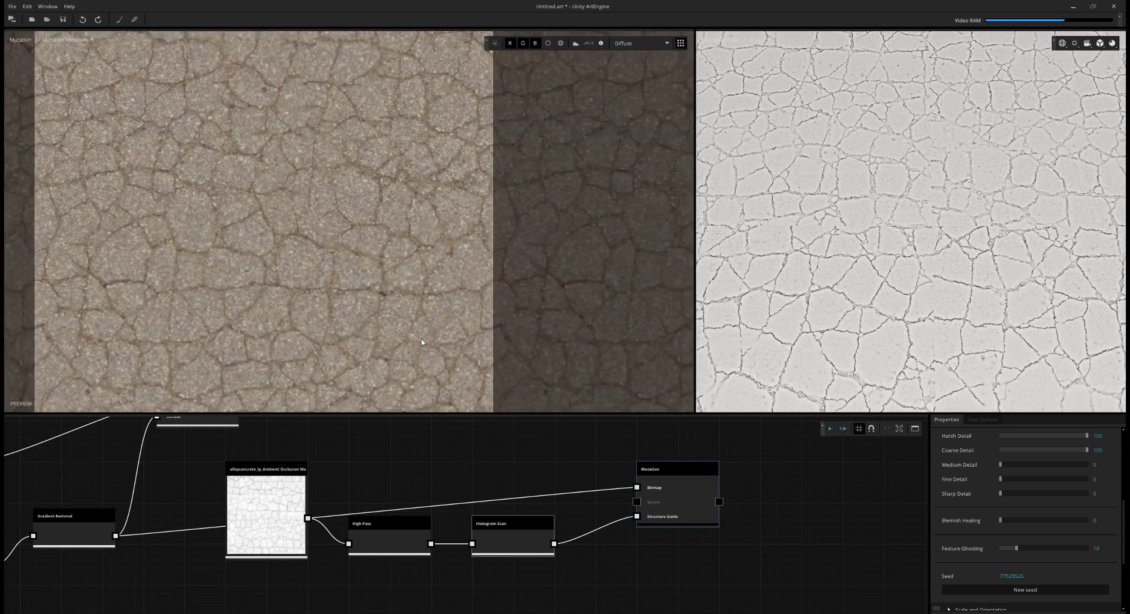
{"action": "scroll", "coordinate": [468, 340], "scroll_direction": "down", "scroll_amount": 3}
{"action": "middle_click_drag", "start_coordinate": [558, 275], "coordinate": [398, 115]}
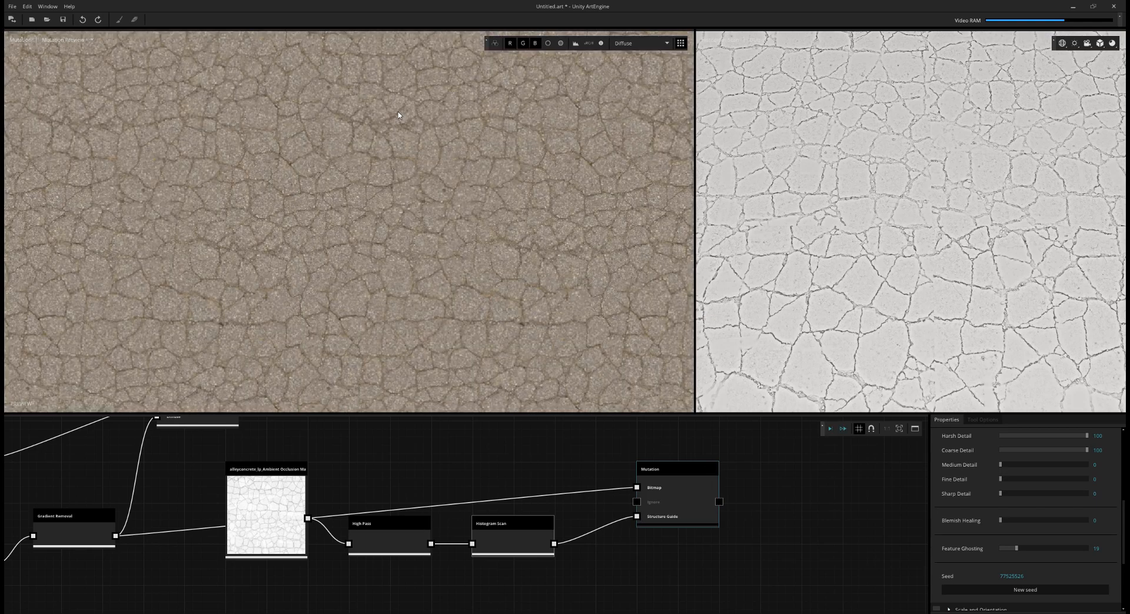
{"action": "middle_click_drag", "start_coordinate": [241, 316], "coordinate": [249, 200]}
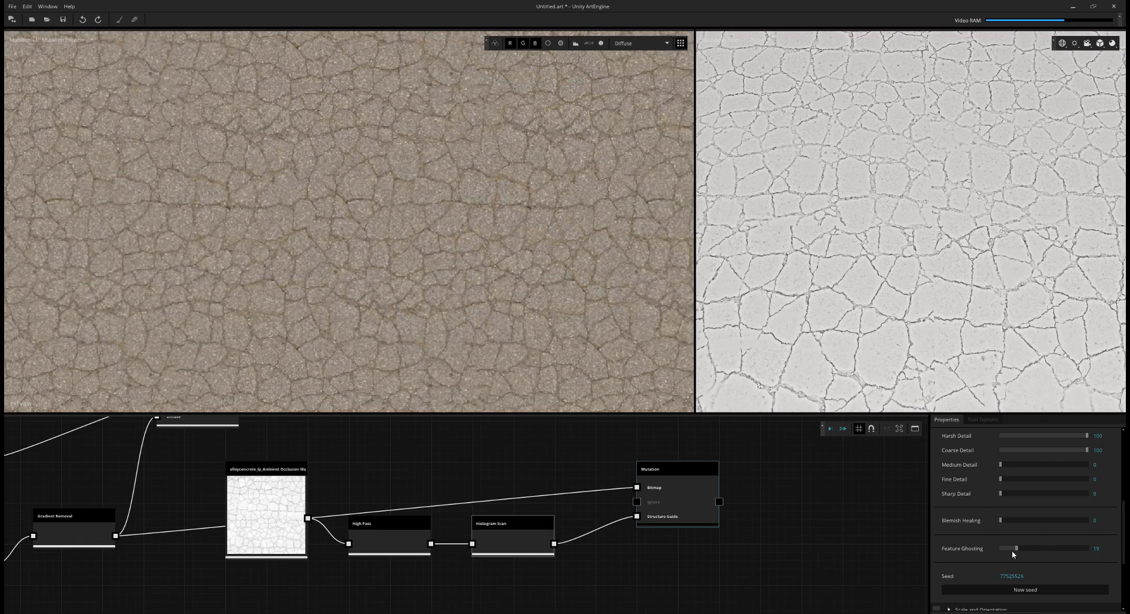
Step: Try a Feature Ghosting of 13 on the Mutation node and examine the regenerated preview across its tile borders
{"action": "scroll", "coordinate": [1012, 507], "scroll_direction": "down", "scroll_amount": 1}
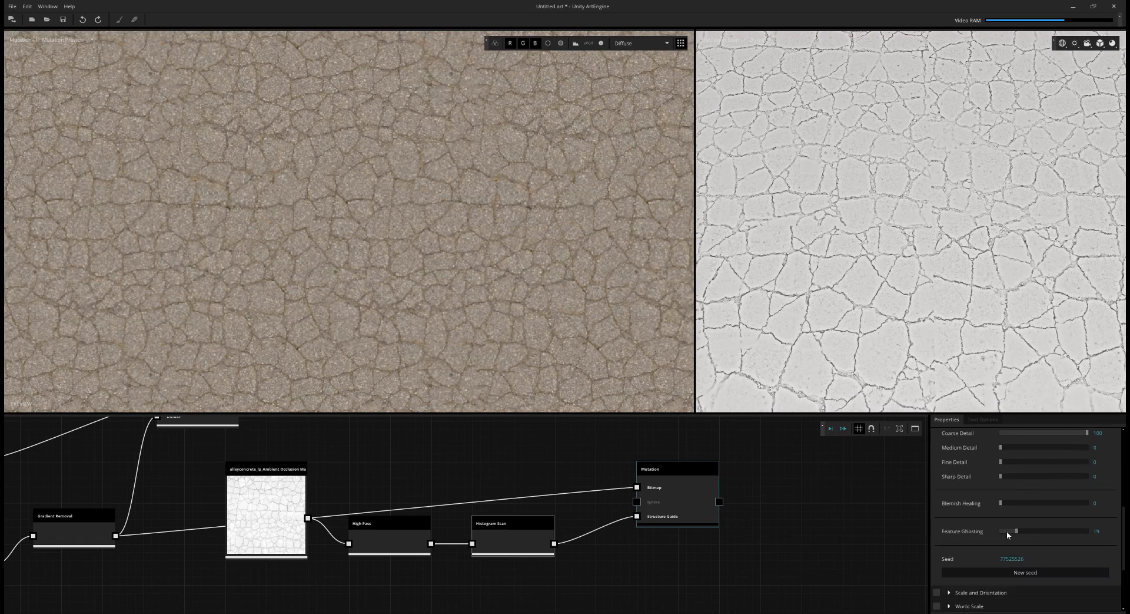
{"action": "scroll", "coordinate": [1006, 530], "scroll_direction": "down", "scroll_amount": 1}
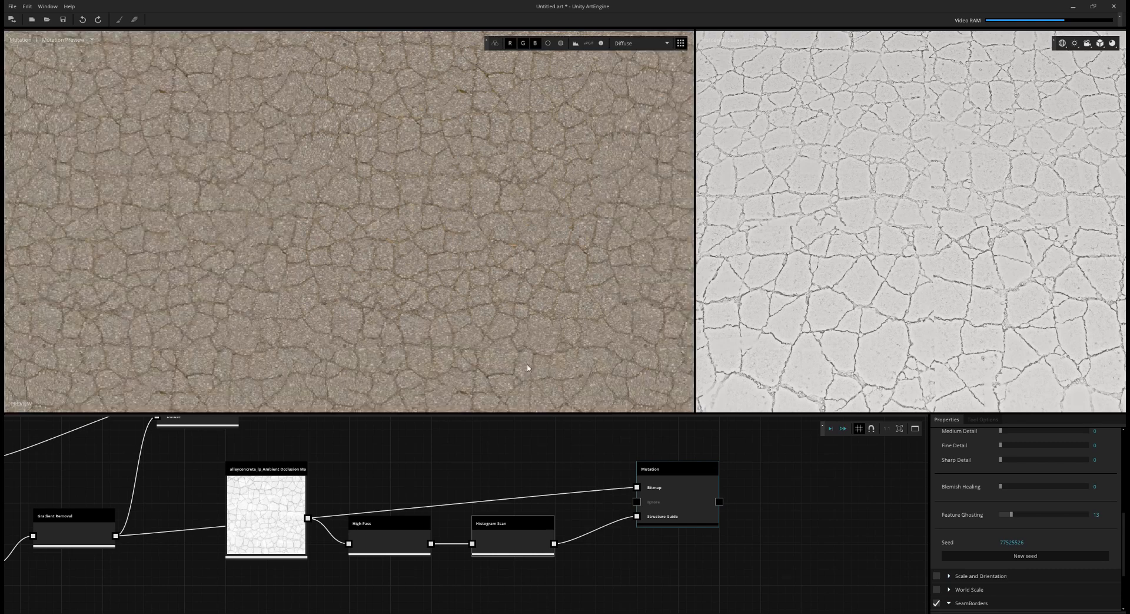
{"action": "scroll", "coordinate": [467, 207], "scroll_direction": "up", "scroll_amount": 3}
{"action": "scroll", "coordinate": [434, 240], "scroll_direction": "down", "scroll_amount": 2}
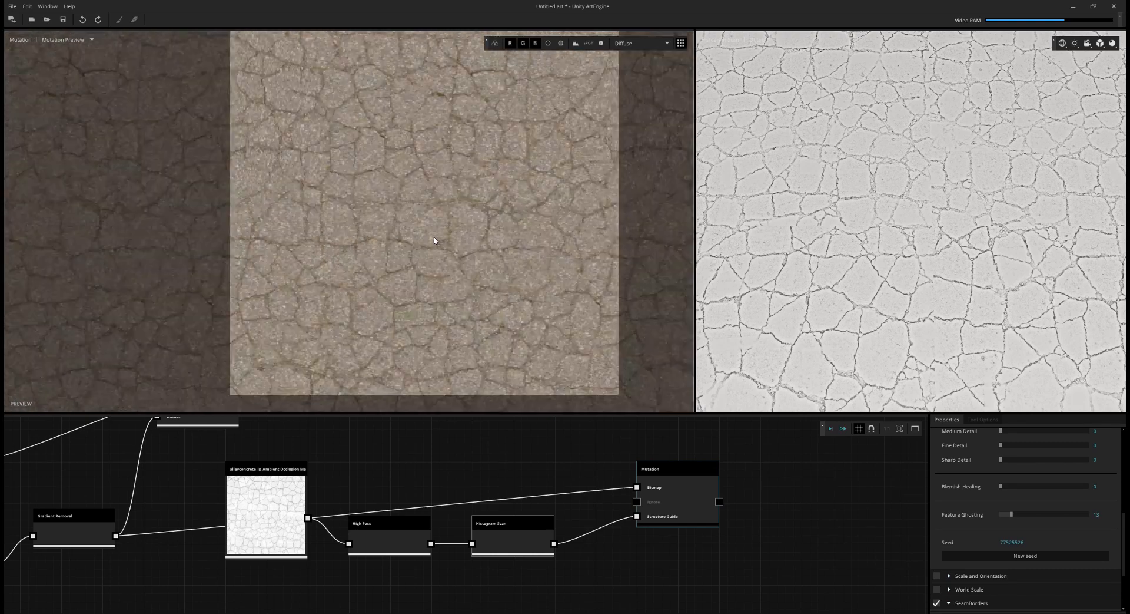
{"action": "scroll", "coordinate": [434, 240], "scroll_direction": "down", "scroll_amount": 1}
{"action": "middle_click_drag", "start_coordinate": [208, 162], "coordinate": [261, 272]}
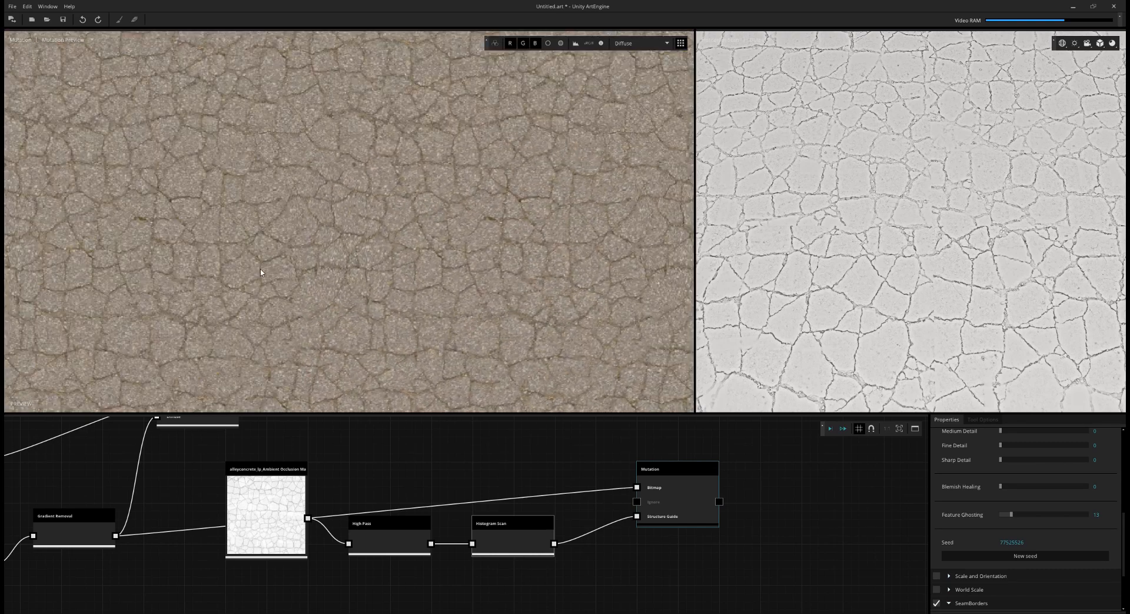
{"action": "middle_click_drag", "start_coordinate": [553, 229], "coordinate": [491, 186]}
{"action": "middle_click_drag", "start_coordinate": [655, 266], "coordinate": [636, 176]}
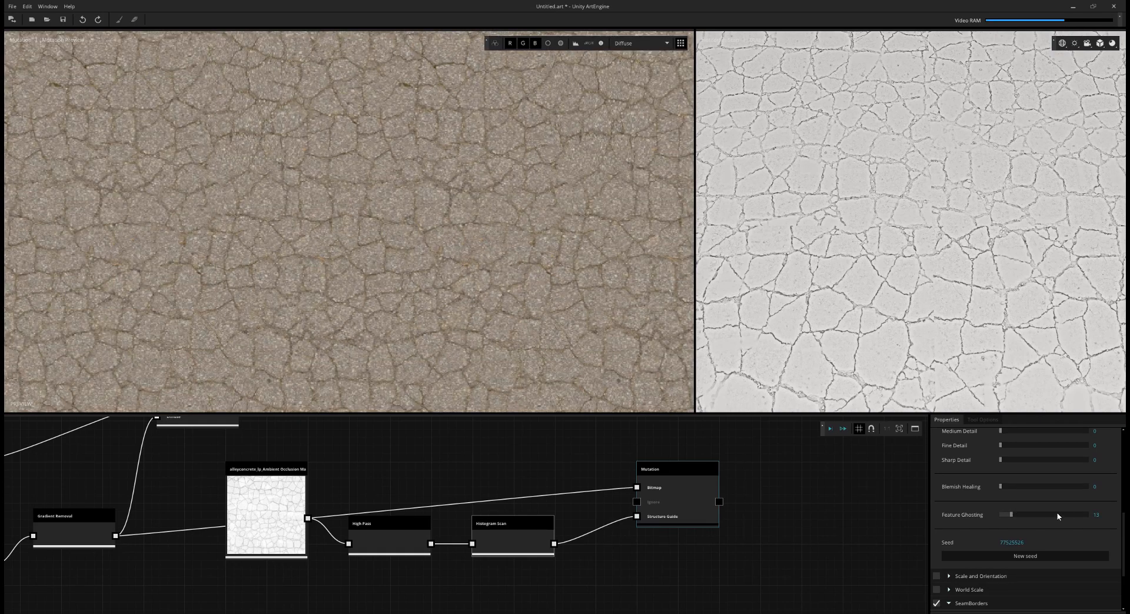
Step: Try a Feature Ghosting of 74 with a Blemish Healing of 31 and check the mutation preview
{"action": "left_click", "coordinate": [1065, 514]}
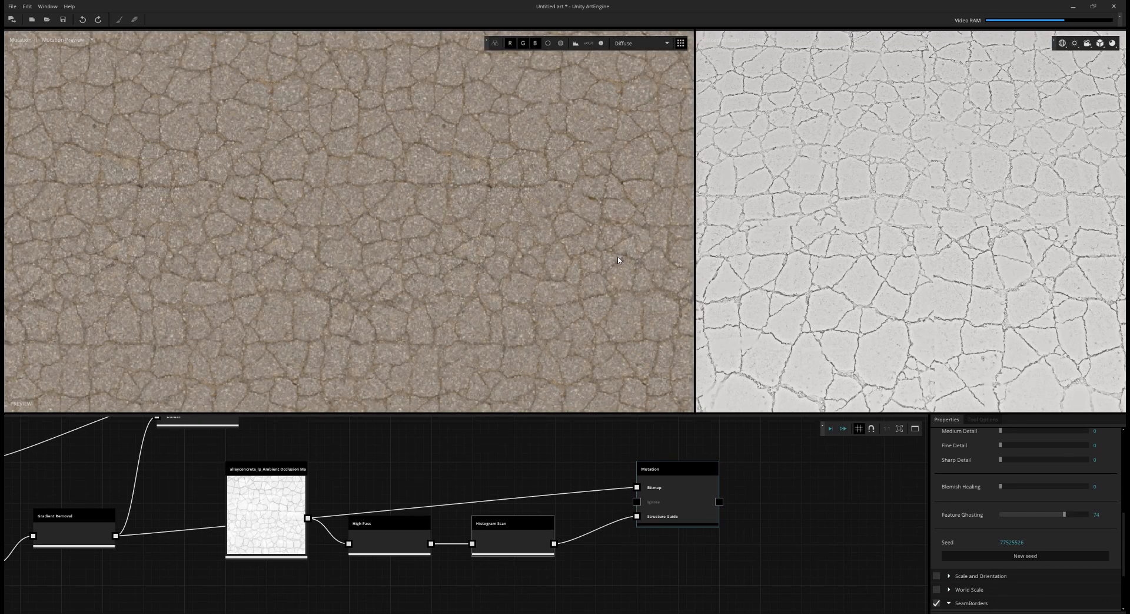
{"action": "scroll", "coordinate": [347, 289], "scroll_direction": "up", "scroll_amount": 4}
{"action": "scroll", "coordinate": [195, 247], "scroll_direction": "down", "scroll_amount": 4}
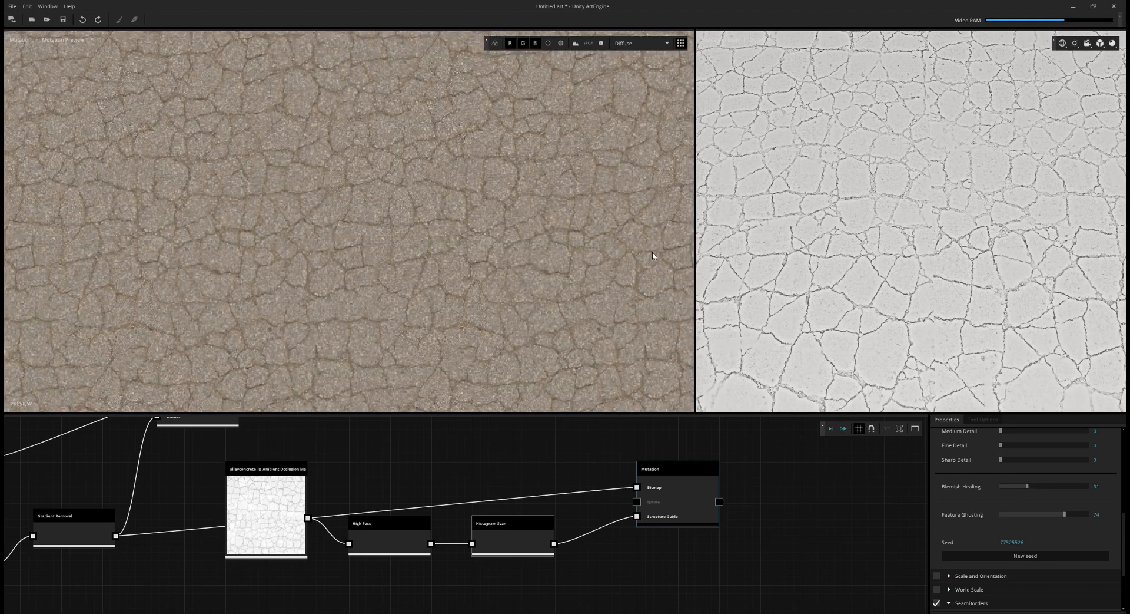
{"action": "middle_click_drag", "start_coordinate": [648, 306], "coordinate": [510, 280]}
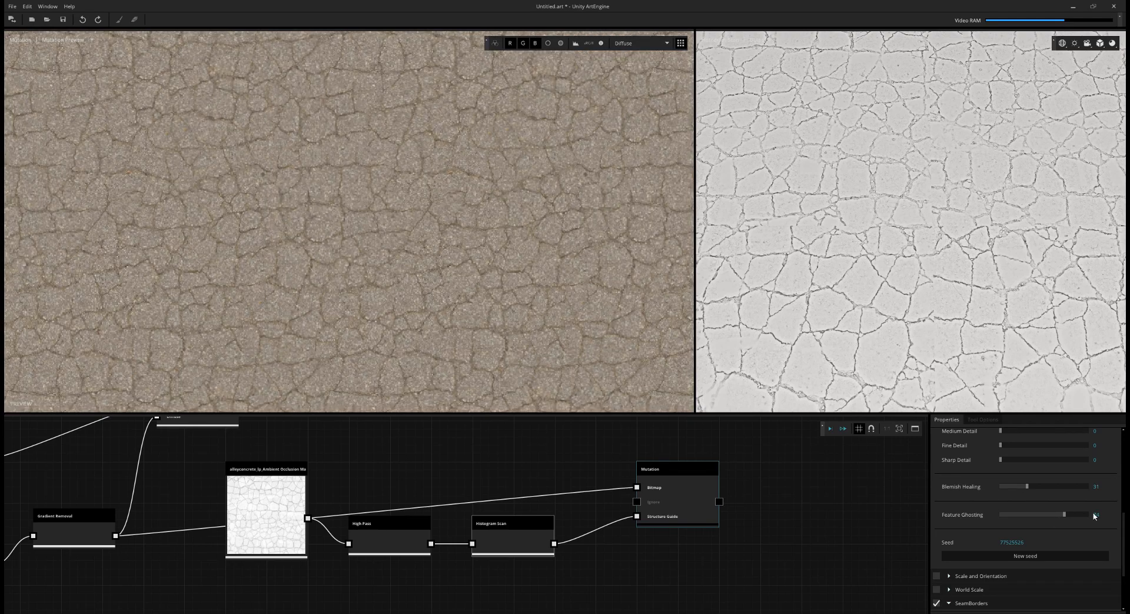
Step: Compare the mutation preview at Feature Ghosting values of 92, 3, 8 and 18
{"action": "left_click", "coordinate": [1081, 514]}
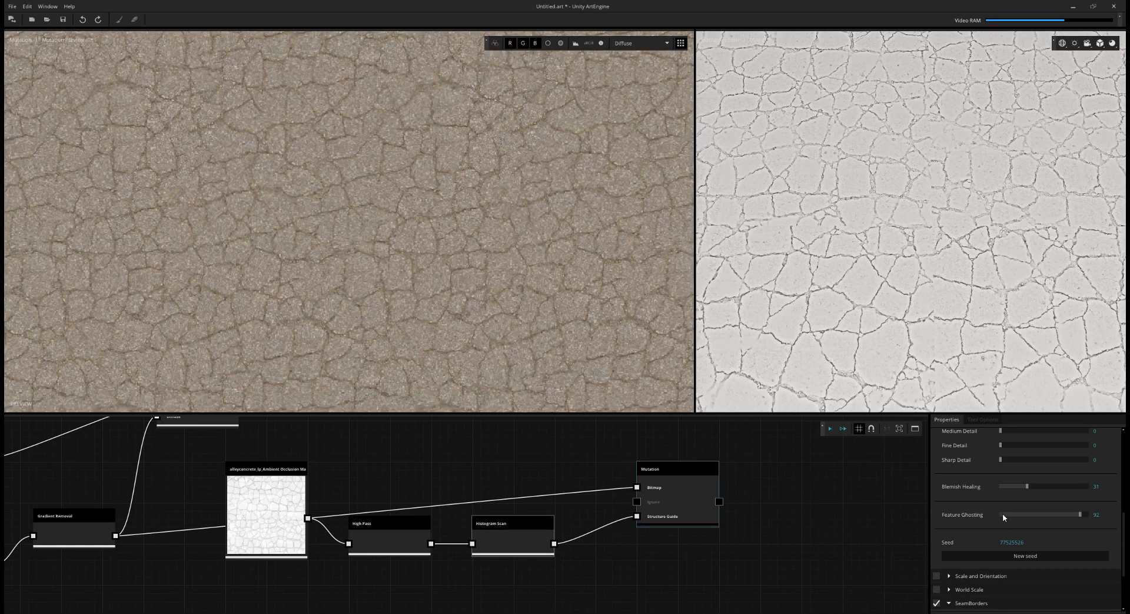
{"action": "left_click", "coordinate": [1003, 514]}
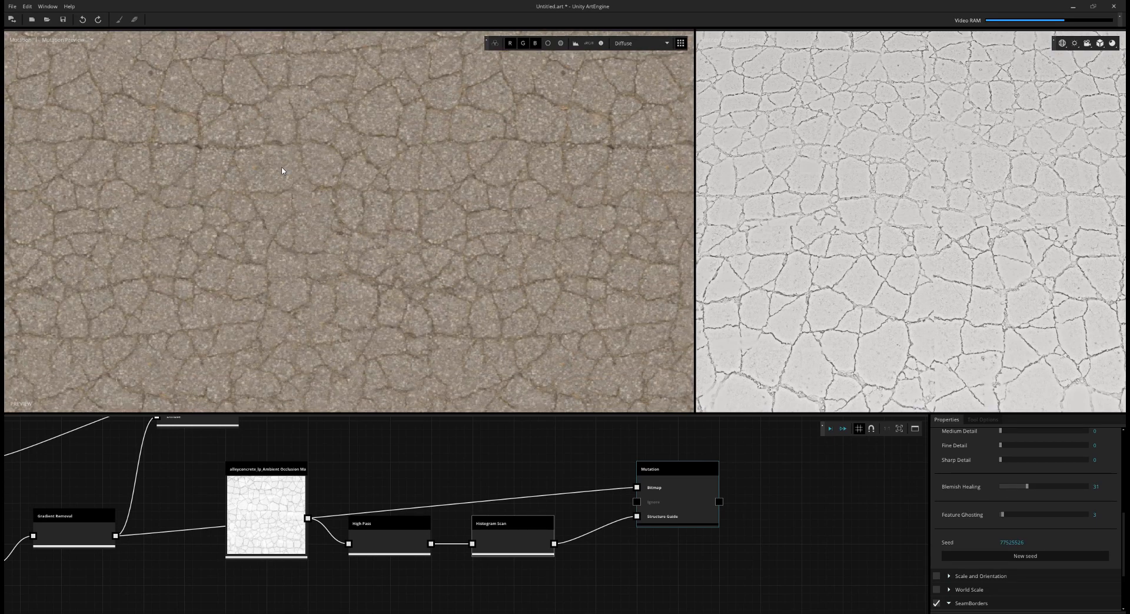
{"action": "left_click_drag", "start_coordinate": [1008, 518], "coordinate": [1014, 517]}
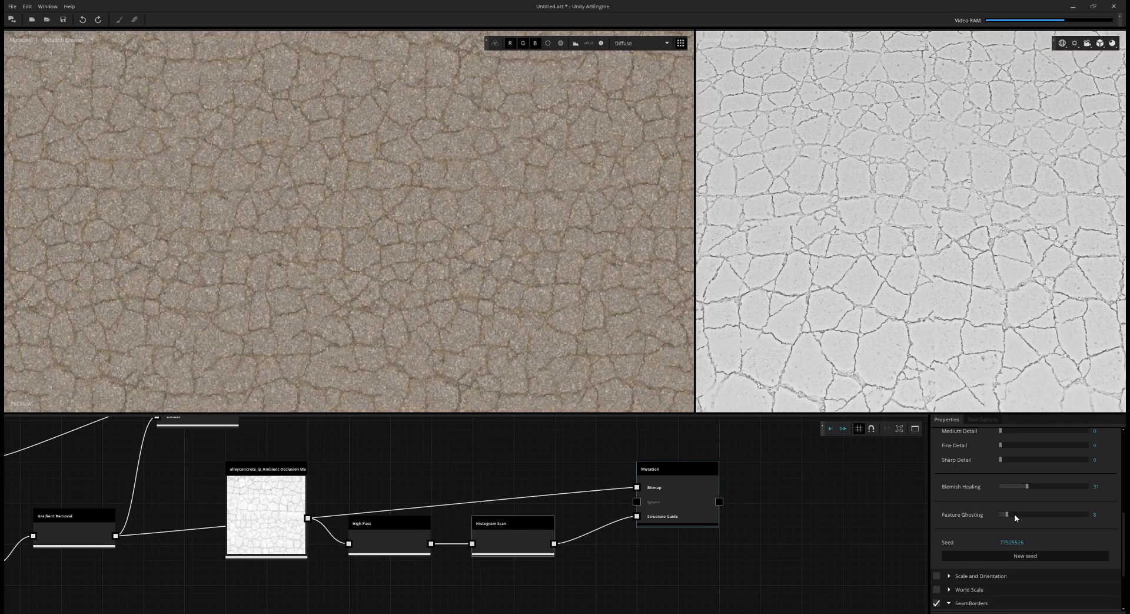
{"action": "left_click", "coordinate": [1015, 514]}
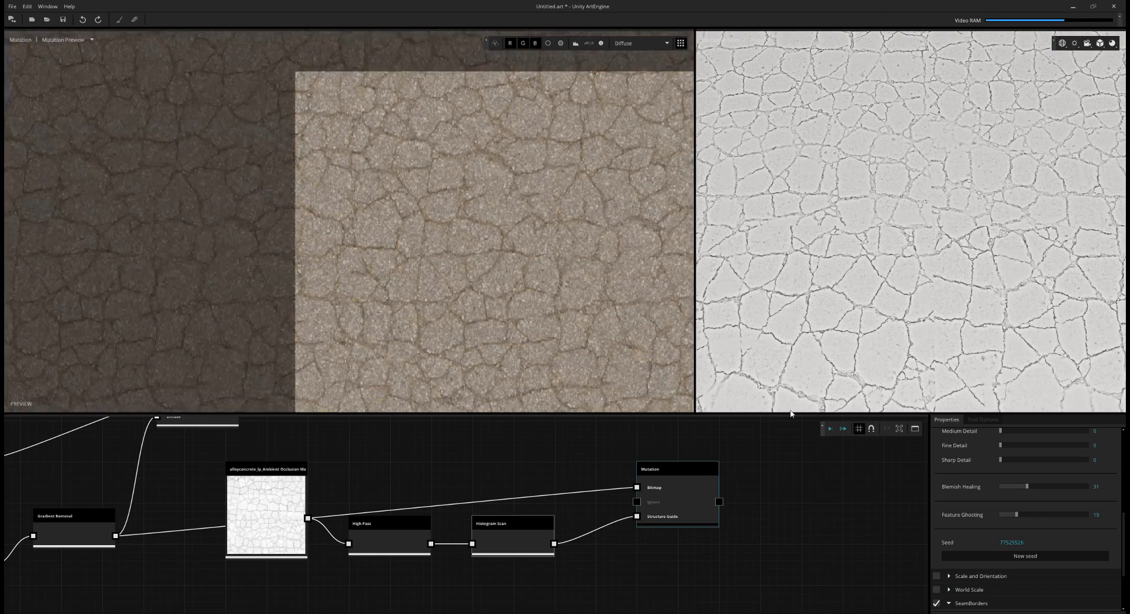
Step: Set Mutation's SeamBorders to 2 on both axes and check how the preview tiles
{"action": "scroll", "coordinate": [1008, 550], "scroll_direction": "down", "scroll_amount": 3}
{"action": "left_click", "coordinate": [1008, 550]}
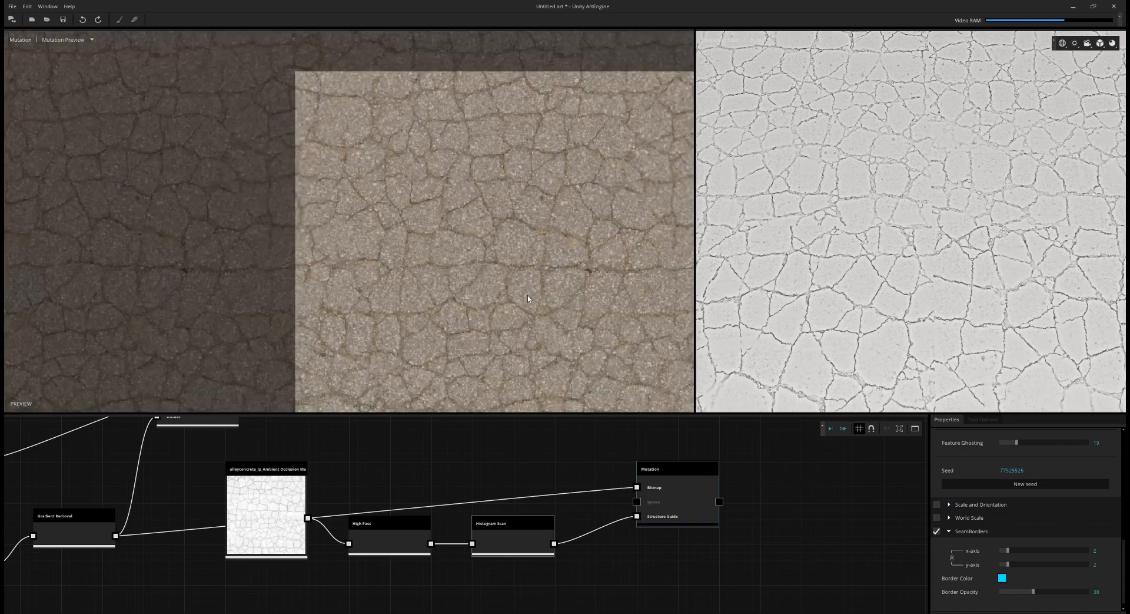
{"action": "scroll", "coordinate": [247, 307], "scroll_direction": "down", "scroll_amount": 3}
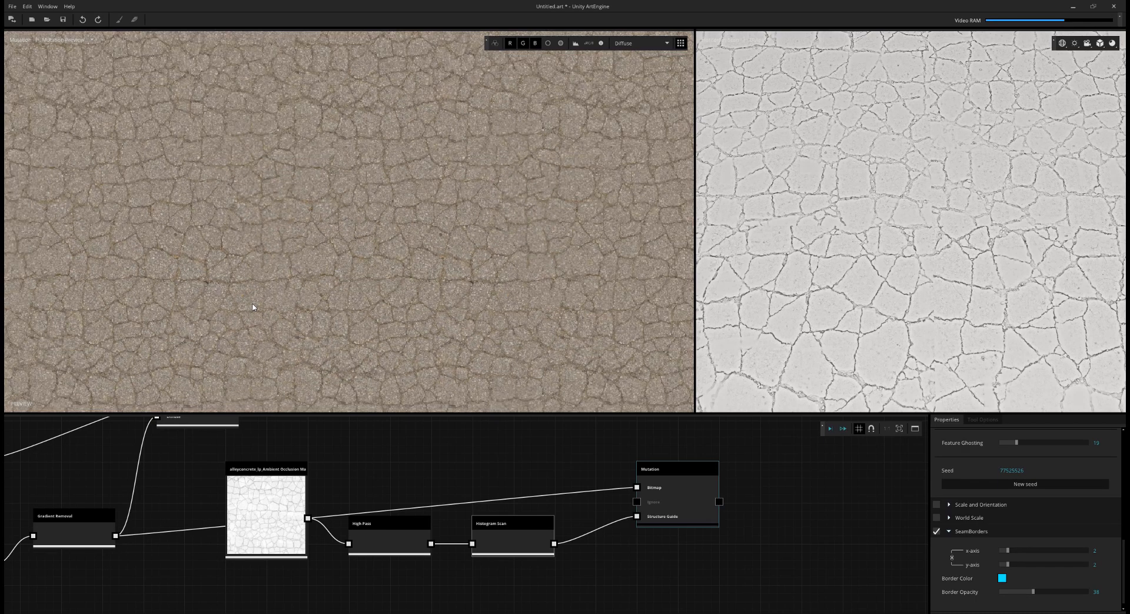
{"action": "middle_click_drag", "start_coordinate": [254, 306], "coordinate": [252, 242]}
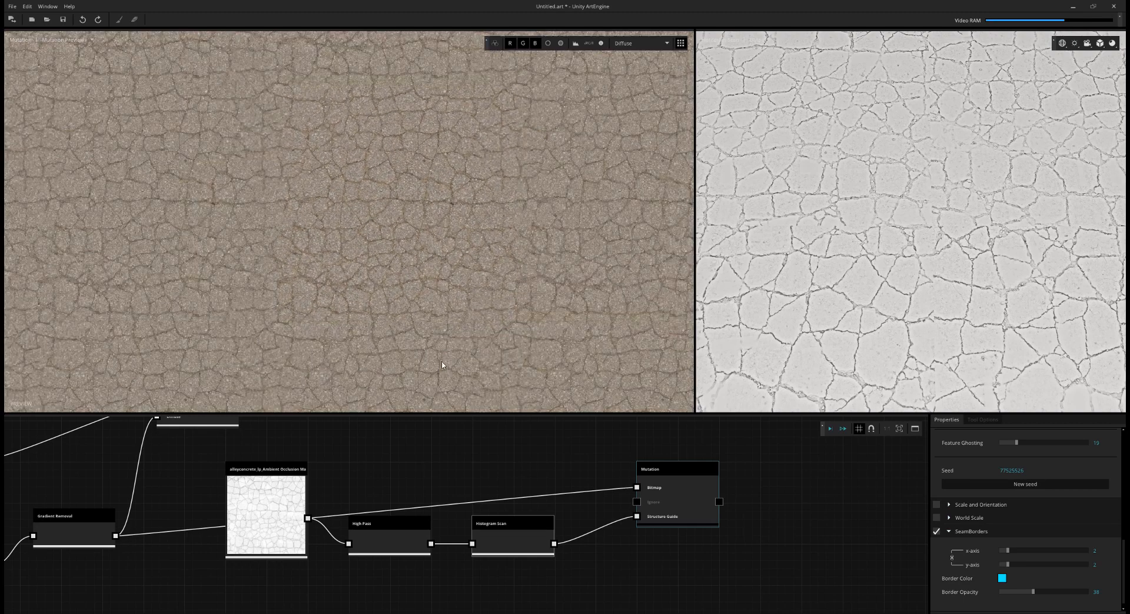
Step: Set the Mutation node's Blemish Healing to 13 and Feature Ghosting to 5, and check the preview for repeating features
{"action": "scroll", "coordinate": [1085, 570], "scroll_direction": "up", "scroll_amount": 3}
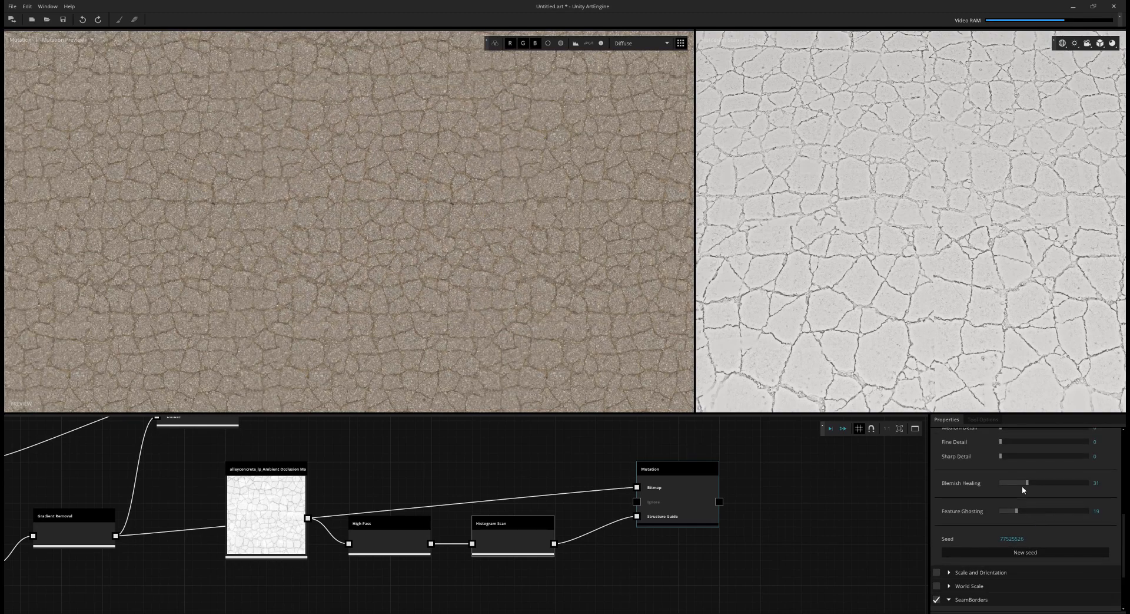
{"action": "left_click", "coordinate": [1012, 483]}
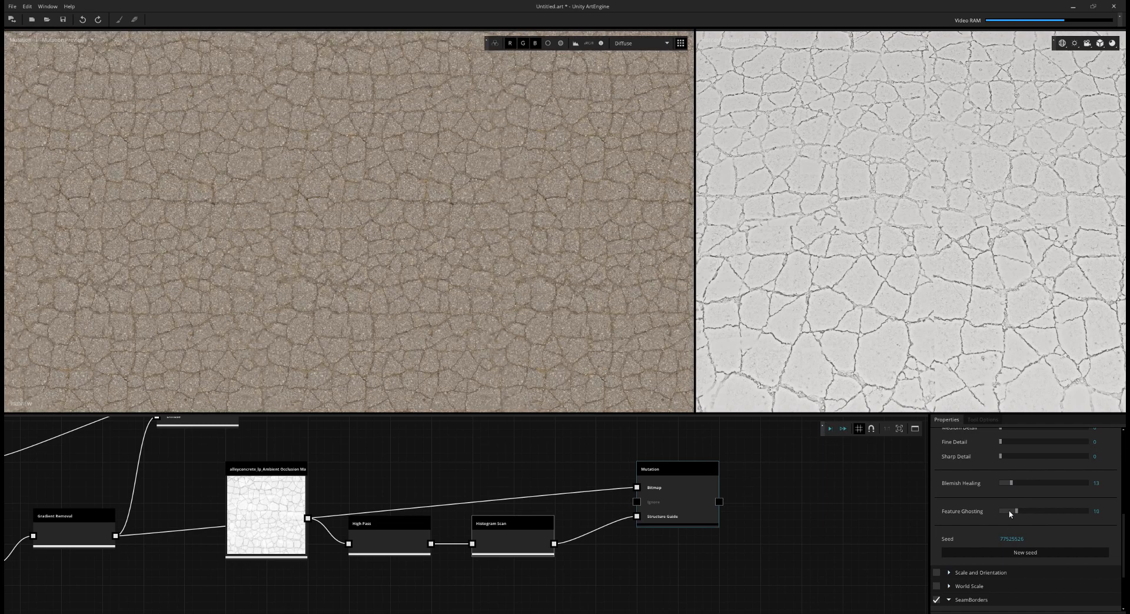
{"action": "left_click", "coordinate": [1006, 511]}
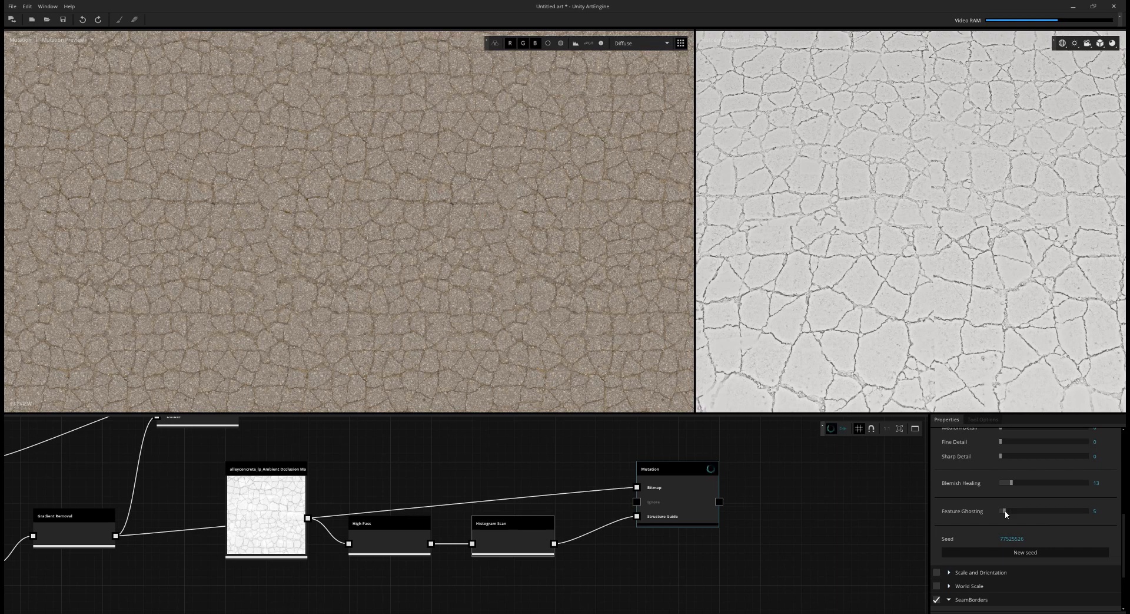
{"action": "left_click", "coordinate": [1005, 510]}
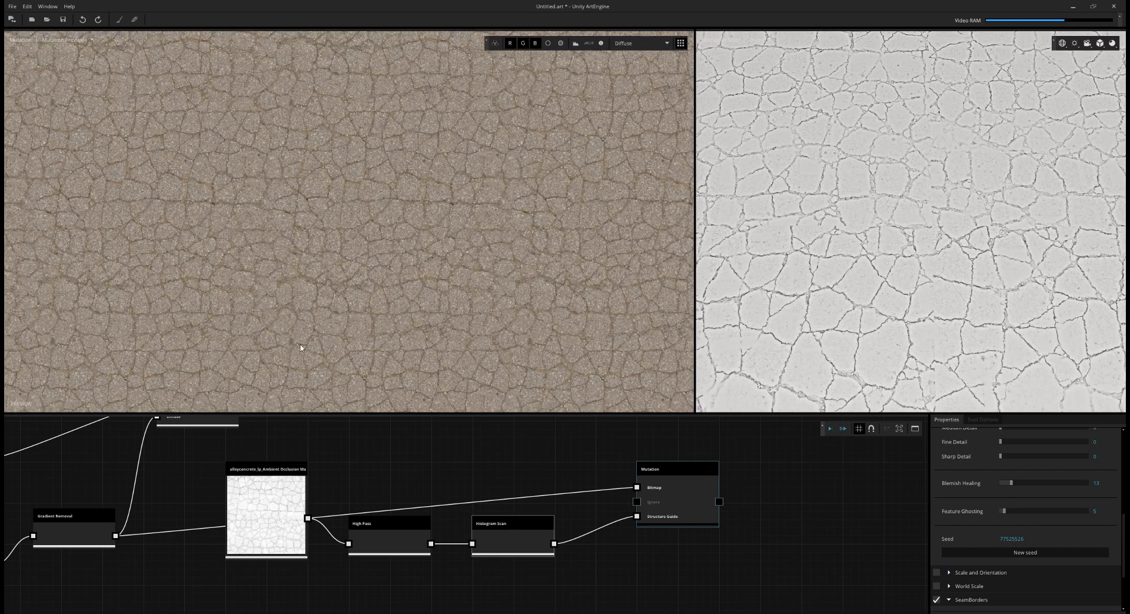
{"action": "scroll", "coordinate": [291, 342], "scroll_direction": "up", "scroll_amount": 3}
{"action": "scroll", "coordinate": [310, 323], "scroll_direction": "down", "scroll_amount": 3}
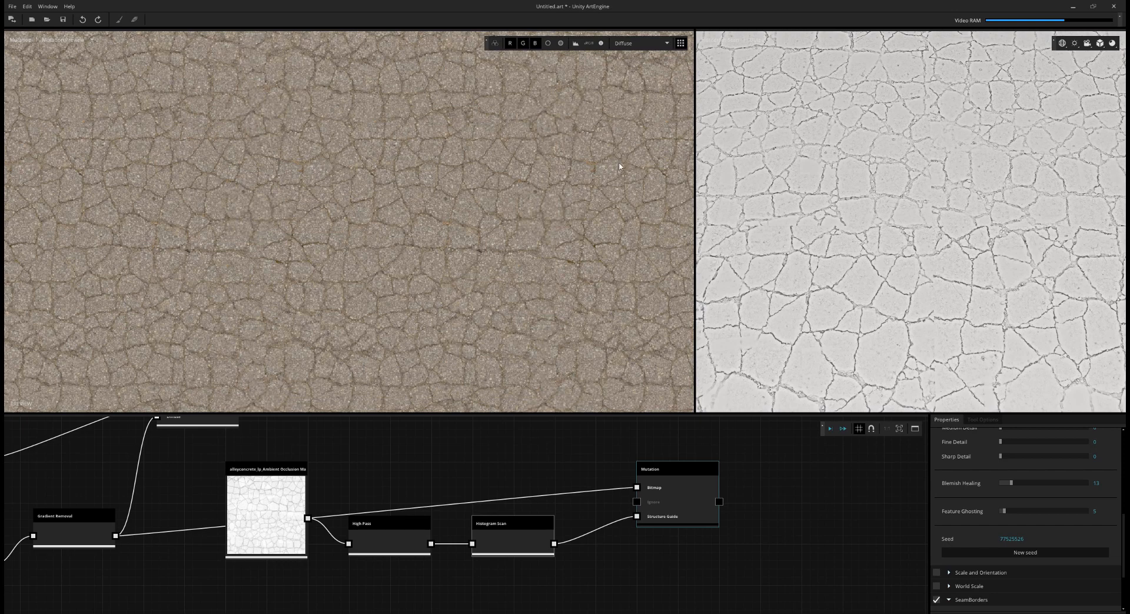
{"action": "scroll", "coordinate": [619, 163], "scroll_direction": "up", "scroll_amount": 3}
{"action": "scroll", "coordinate": [576, 276], "scroll_direction": "down", "scroll_amount": 2}
{"action": "middle_click_drag", "start_coordinate": [570, 365], "coordinate": [629, 279]}
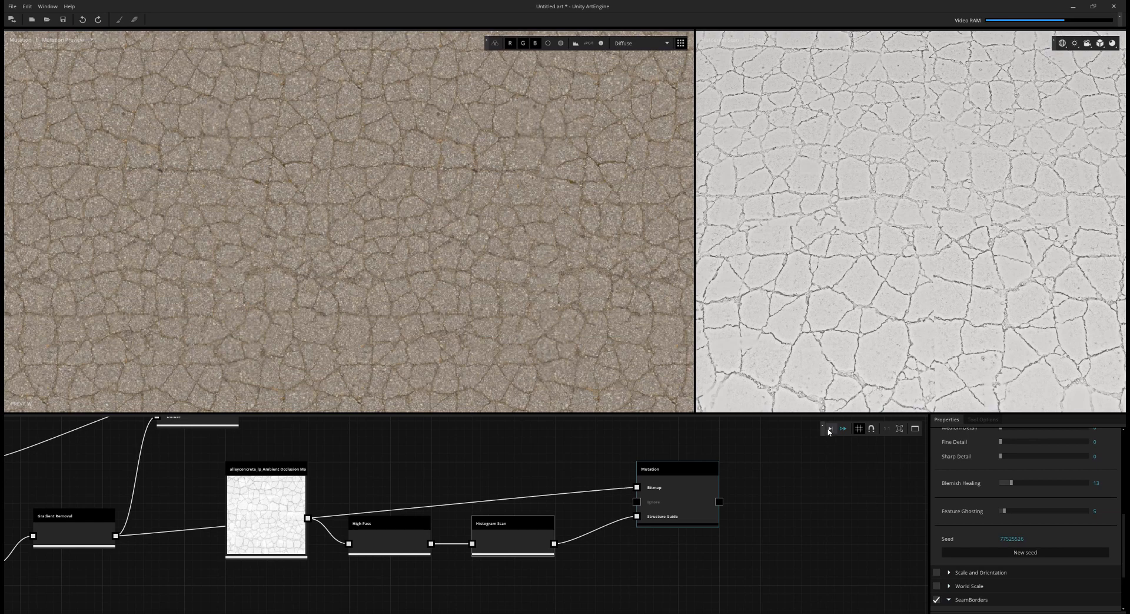
Step: Process the Mutation node at full resolution and inspect its output for broken cracks, seams and repetition
{"action": "left_click", "coordinate": [829, 429]}
{"action": "scroll", "coordinate": [571, 380], "scroll_direction": "up", "scroll_amount": 5}
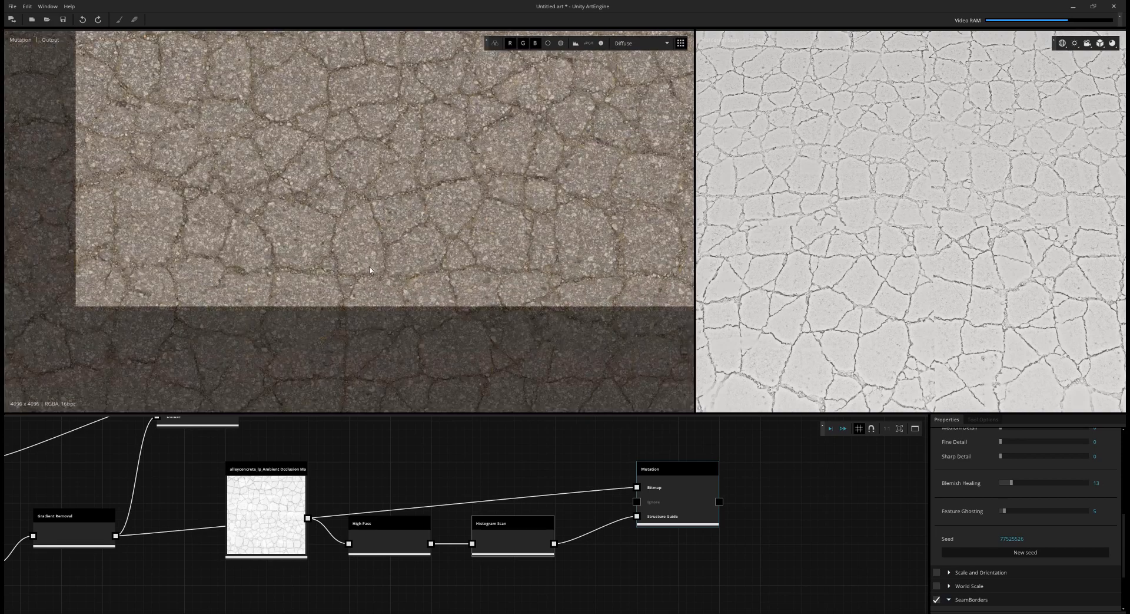
{"action": "middle_click_drag", "start_coordinate": [375, 317], "coordinate": [492, 381]}
{"action": "middle_click_drag", "start_coordinate": [129, 353], "coordinate": [242, 240]}
{"action": "scroll", "coordinate": [273, 192], "scroll_direction": "down", "scroll_amount": 3}
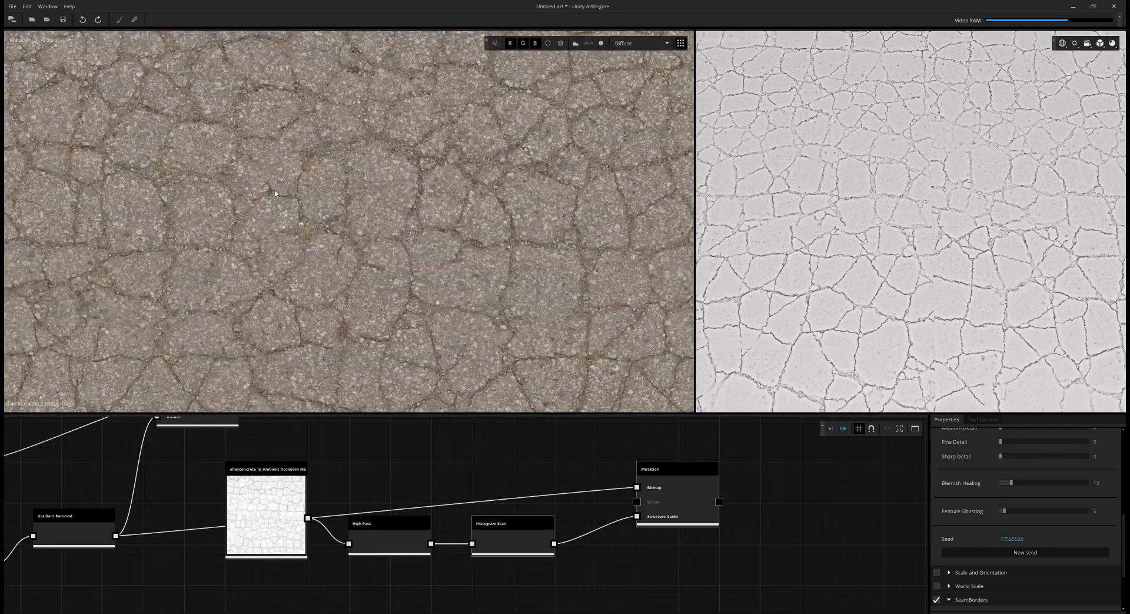
{"action": "middle_click_drag", "start_coordinate": [330, 332], "coordinate": [524, 220]}
{"action": "middle_click_drag", "start_coordinate": [578, 253], "coordinate": [592, 177]}
{"action": "scroll", "coordinate": [804, 515], "scroll_direction": "down", "scroll_amount": 3}
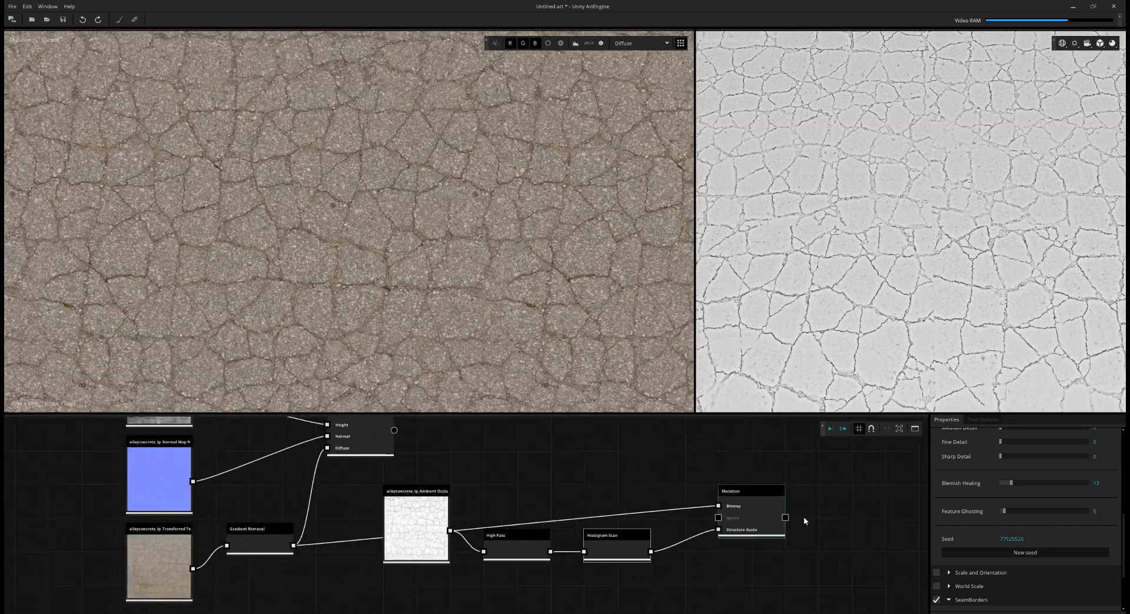
Step: Move the Mutation node higher, switch its input type to Material, and connect the Compose Material output to its Material input
{"action": "middle_click_drag", "start_coordinate": [787, 475], "coordinate": [734, 512]}
{"action": "scroll", "coordinate": [797, 523], "scroll_direction": "up", "scroll_amount": 2}
{"action": "left_click_drag", "start_coordinate": [659, 529], "coordinate": [612, 442]}
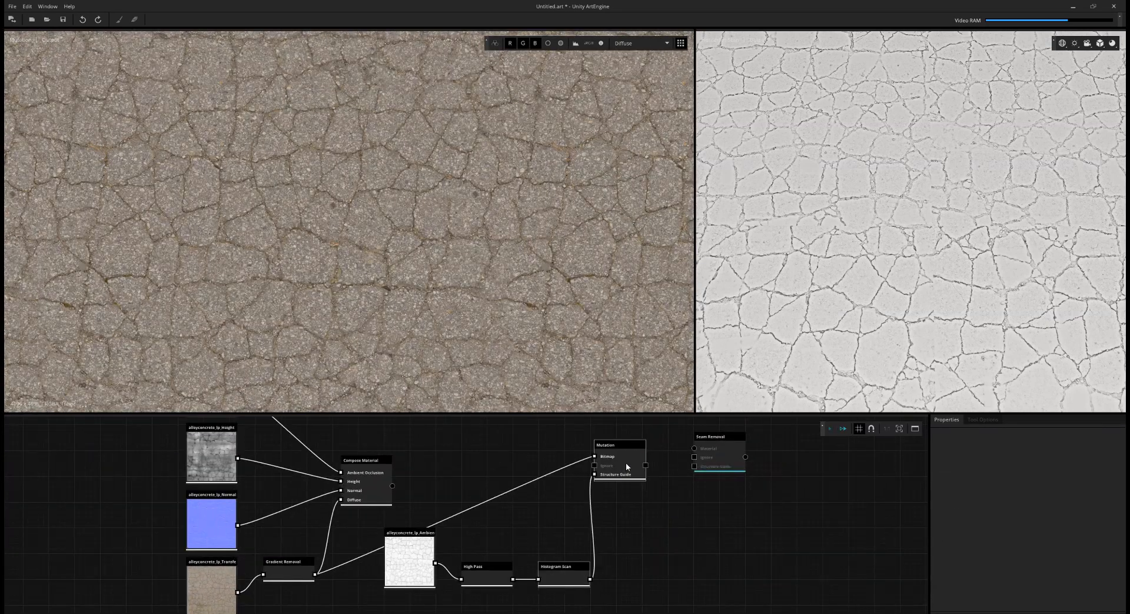
{"action": "left_click", "coordinate": [1082, 453]}
{"action": "scroll", "coordinate": [380, 480], "scroll_direction": "up", "scroll_amount": 1}
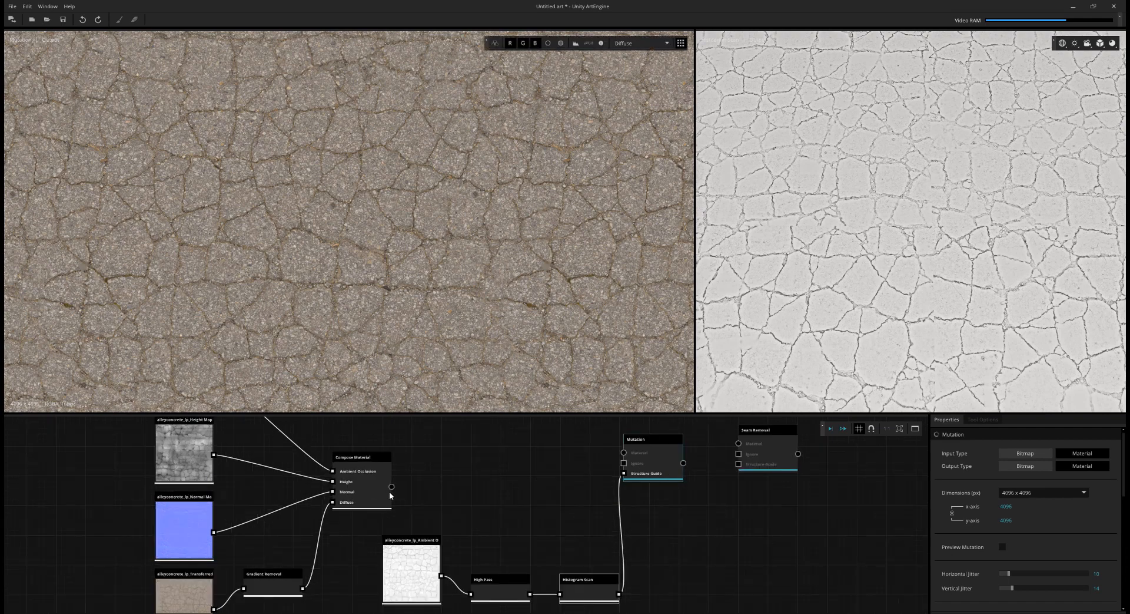
{"action": "left_click_drag", "start_coordinate": [392, 487], "coordinate": [624, 452]}
Step: Delete the unconnected Seam Removal node beside the Mutation node
{"action": "middle_click_drag", "start_coordinate": [831, 434], "coordinate": [689, 481]}
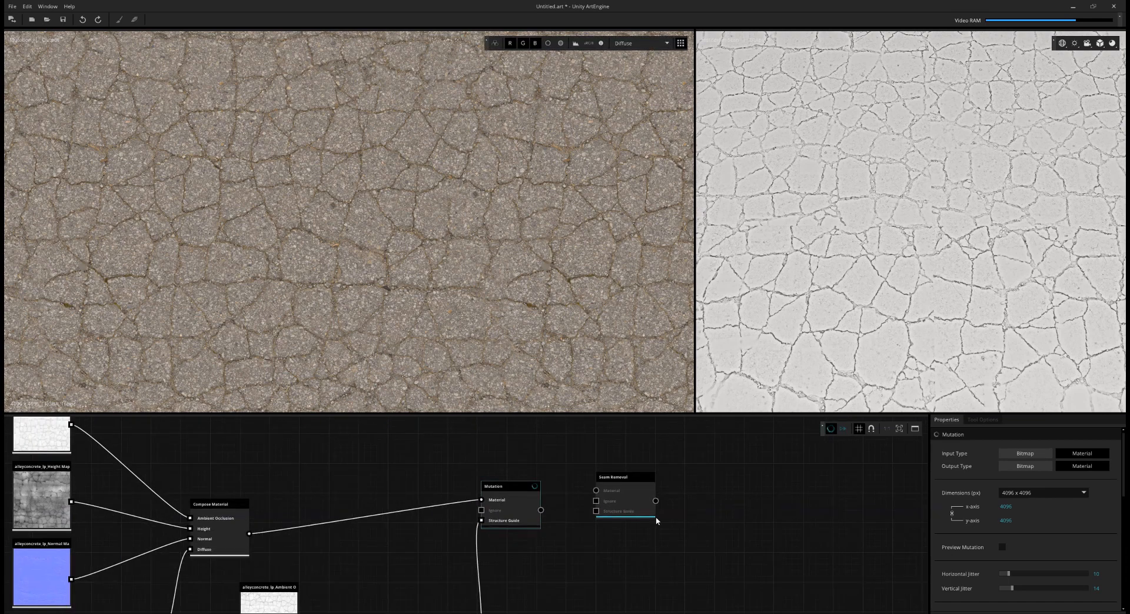
{"action": "left_click", "coordinate": [634, 506]}
{"action": "key", "text": "Delete"}
Step: Add a Content-Aware Fill node after the Mutation node in the graph
{"action": "middle_click_drag", "start_coordinate": [749, 507], "coordinate": [699, 505]}
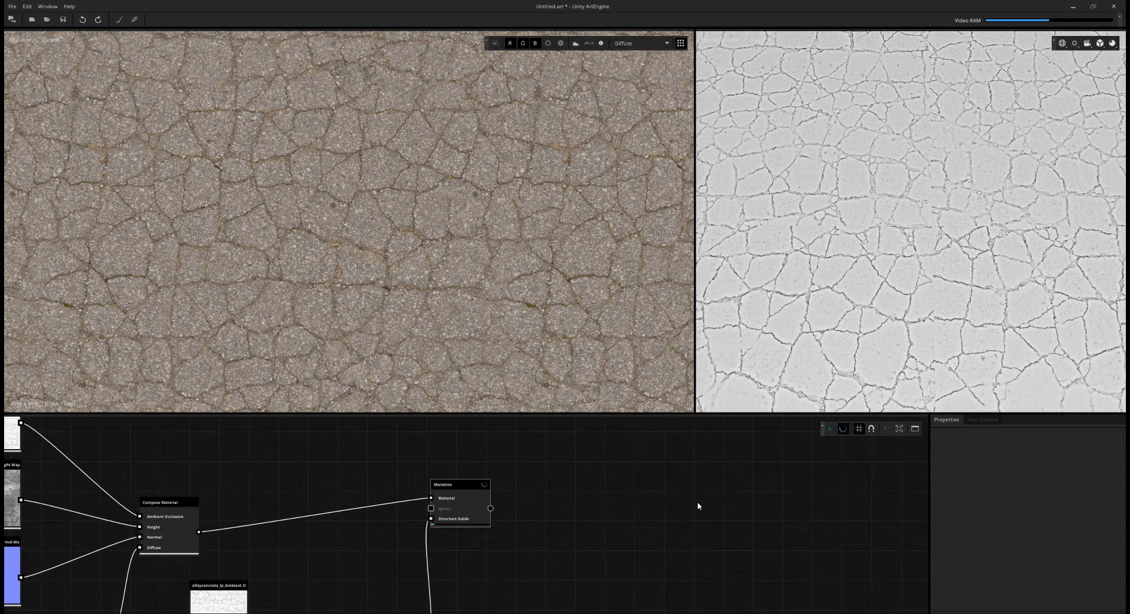
{"action": "key", "text": "Tab"}
{"action": "type", "text": "conte"}
{"action": "key", "text": "Return"}
{"action": "left_click", "coordinate": [618, 482]}
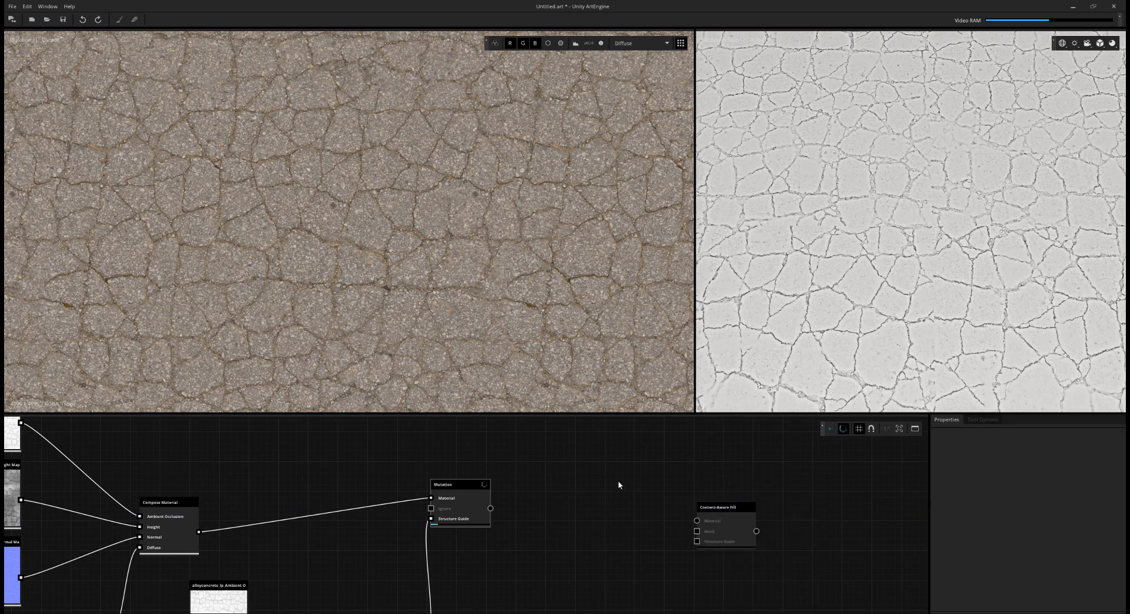
Step: Add a Mask Paint node between Mutation and Content-Aware Fill and connect its output to the fill node's Mask input
{"action": "key", "text": "Tab"}
{"action": "type", "text": "mask"}
{"action": "key", "text": "Return"}
{"action": "left_click_drag", "start_coordinate": [643, 490], "coordinate": [576, 520]}
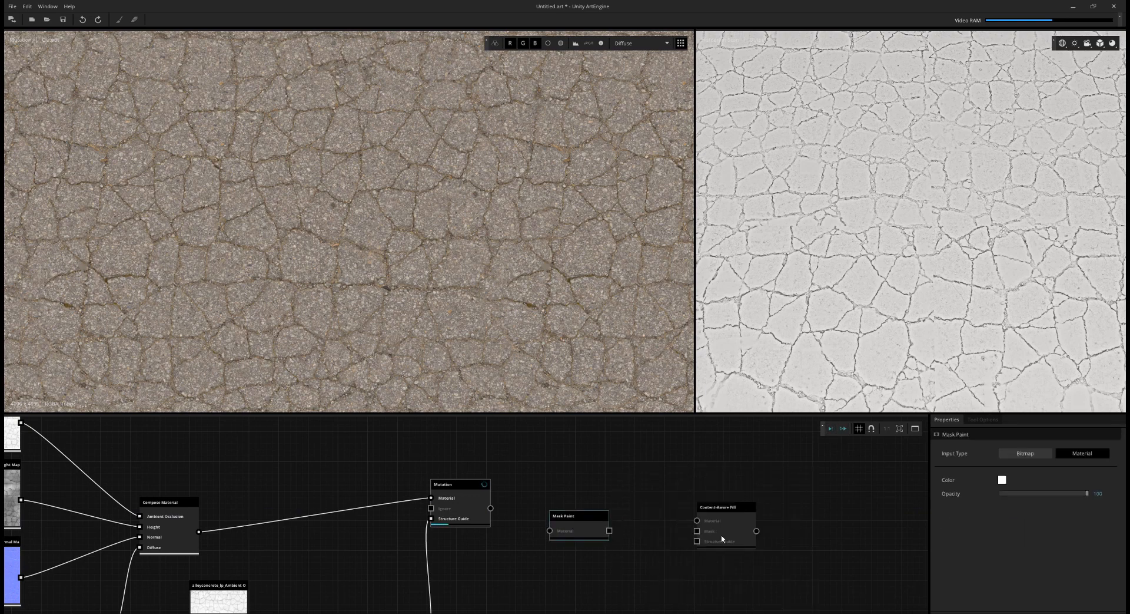
{"action": "left_click_drag", "start_coordinate": [724, 507], "coordinate": [734, 493]}
{"action": "mouse_move", "coordinate": [610, 529]}
{"action": "left_mouse_down"}
{"action": "mouse_move", "coordinate": [696, 518]}
{"action": "mouse_move", "coordinate": [694, 536]}
{"action": "mouse_move", "coordinate": [706, 517]}
{"action": "left_mouse_up"}
Step: Connect the Histogram Scan output to the Structure Guide input of the Content-Aware Fill node
{"action": "scroll", "coordinate": [559, 545], "scroll_direction": "down", "scroll_amount": 2}
{"action": "middle_click_drag", "start_coordinate": [560, 544], "coordinate": [569, 484]}
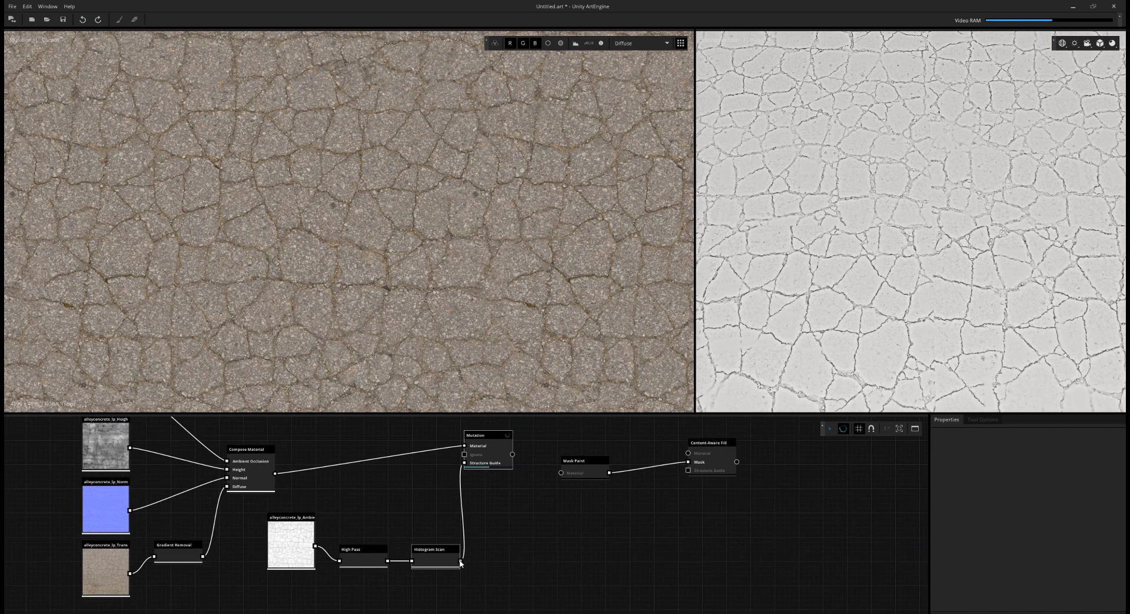
{"action": "left_click_drag", "start_coordinate": [461, 562], "coordinate": [688, 470]}
{"action": "middle_click_drag", "start_coordinate": [851, 471], "coordinate": [783, 501]}
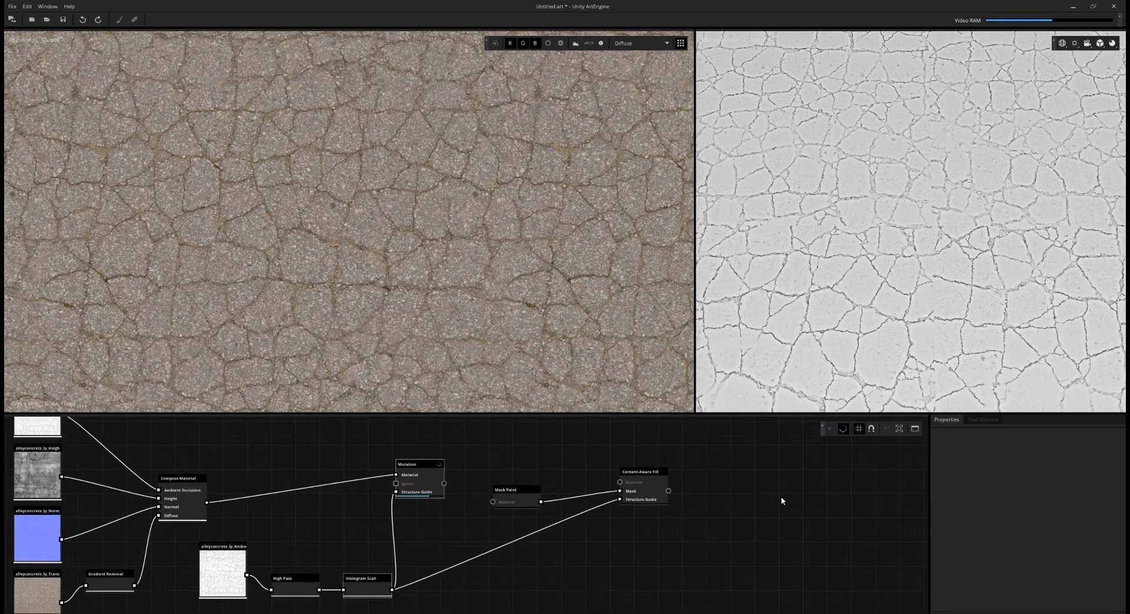
Step: Add a Color Match node after the Content-Aware Fill node in the graph
{"action": "key", "text": "Tab"}
{"action": "type", "text": "col"}
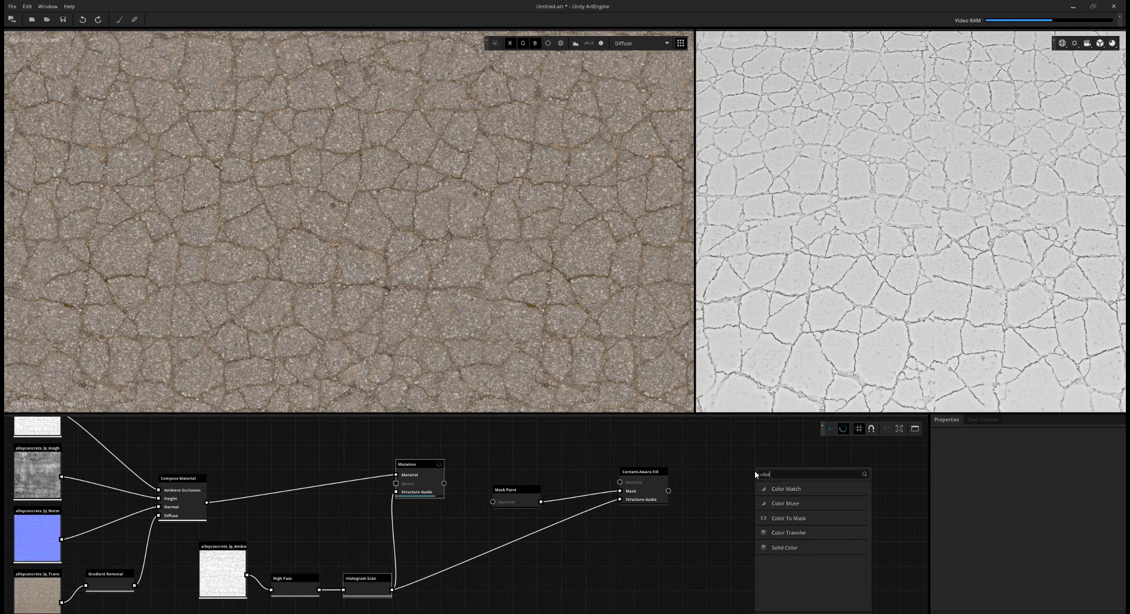
{"action": "key", "text": "Escape"}
{"action": "key", "text": "Tab"}
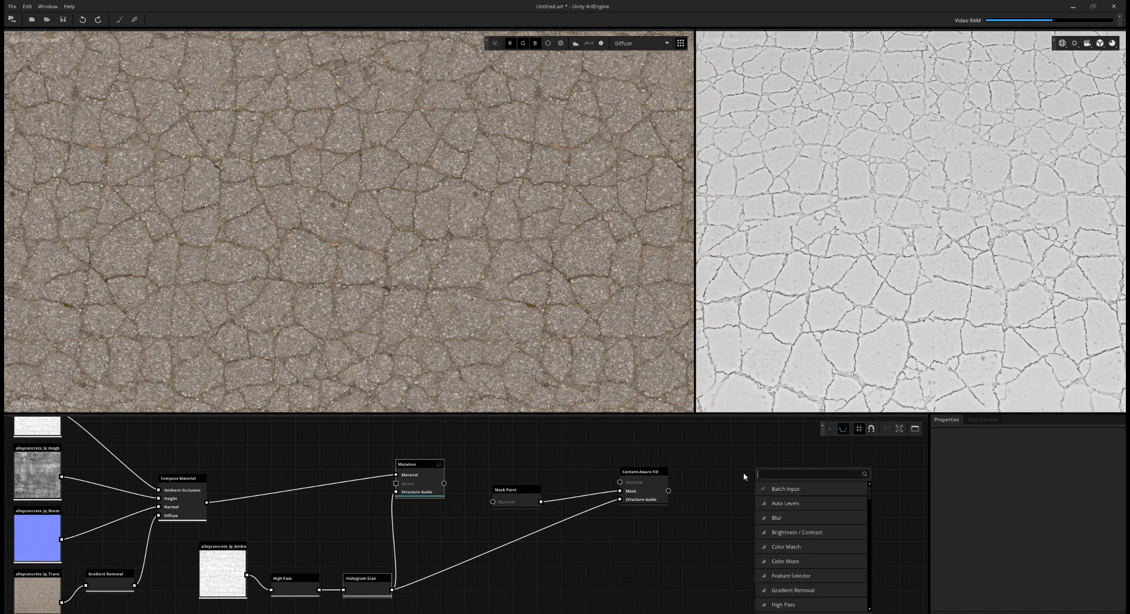
{"action": "type", "text": "color"}
{"action": "key", "text": "Return"}
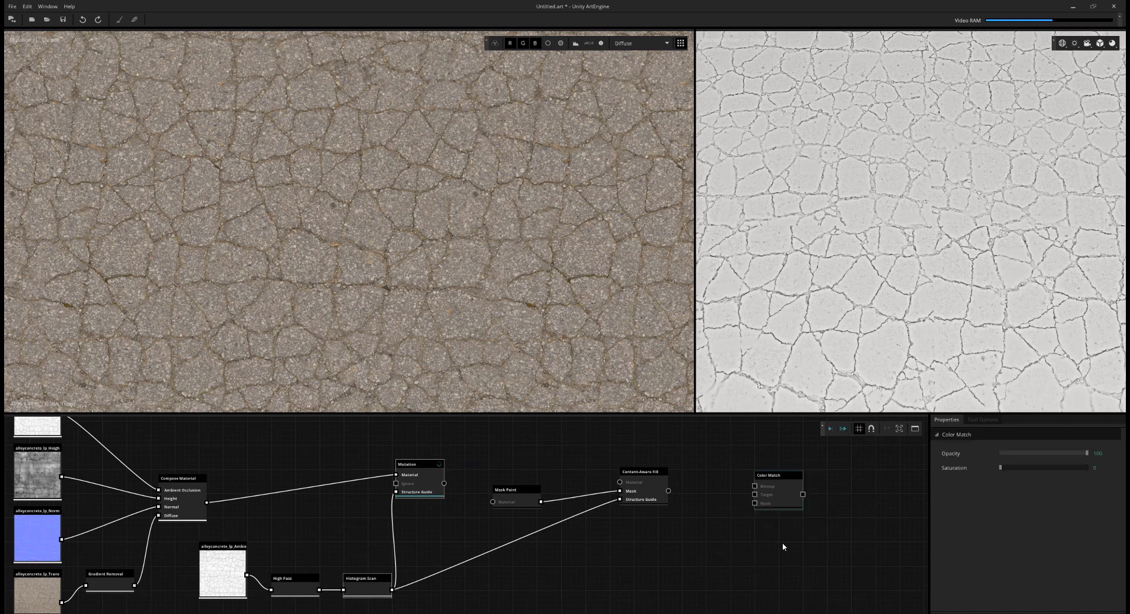
Step: Add a Roughness / Gloss Generation node below the Color Match node
{"action": "key", "text": "Tab"}
{"action": "type", "text": "rough"}
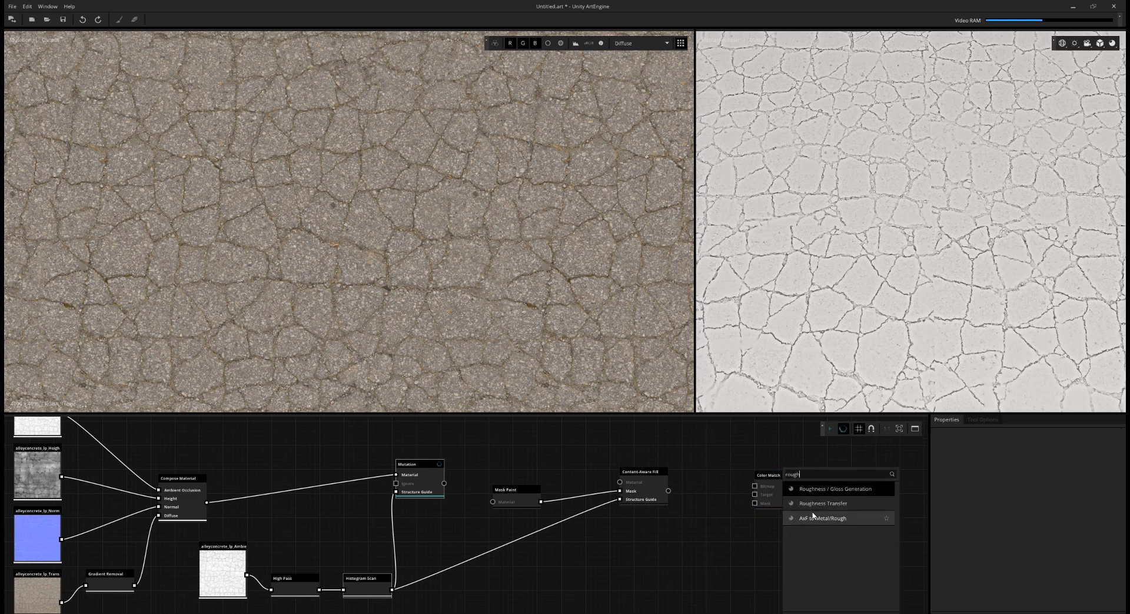
{"action": "key", "text": "Return"}
{"action": "left_click", "coordinate": [704, 557]}
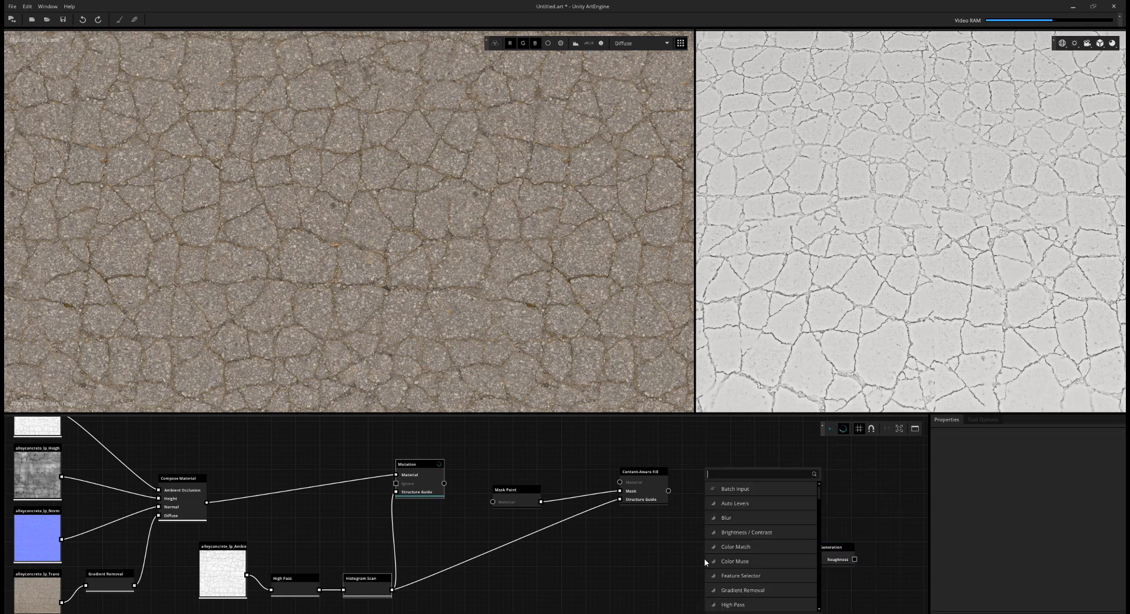
Step: Add a Roughness Transfer node and place it beside the Roughness / Gloss Generation node
{"action": "key", "text": "Tab"}
{"action": "type", "text": "rough"}
{"action": "key", "text": "Down"}
{"action": "key", "text": "Return"}
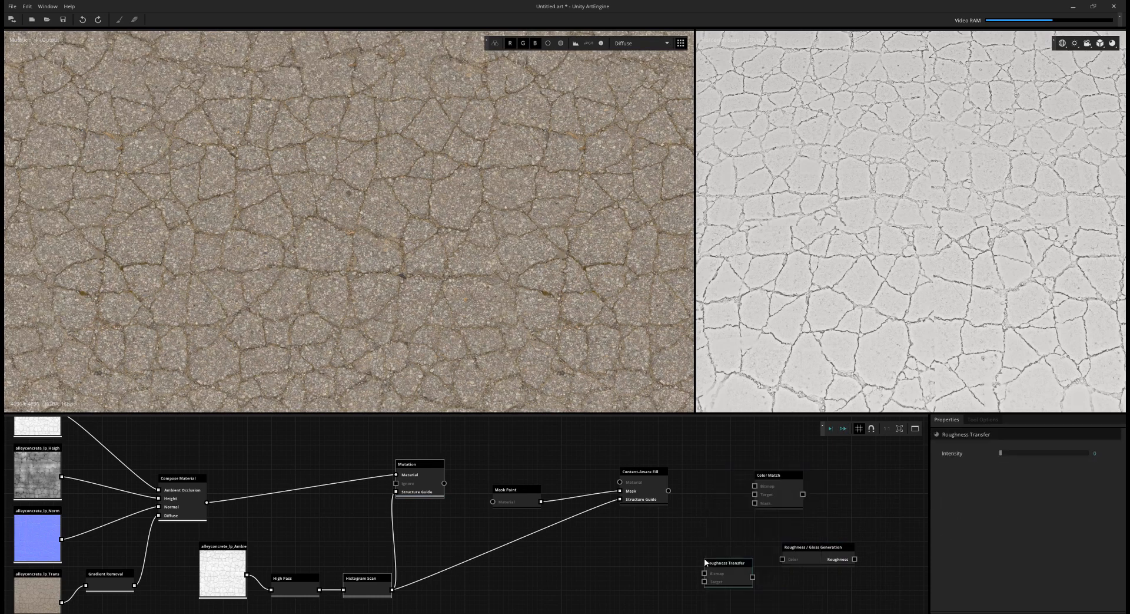
{"action": "scroll", "coordinate": [729, 572], "scroll_direction": "down", "scroll_amount": 1}
{"action": "left_click_drag", "start_coordinate": [729, 573], "coordinate": [851, 533]}
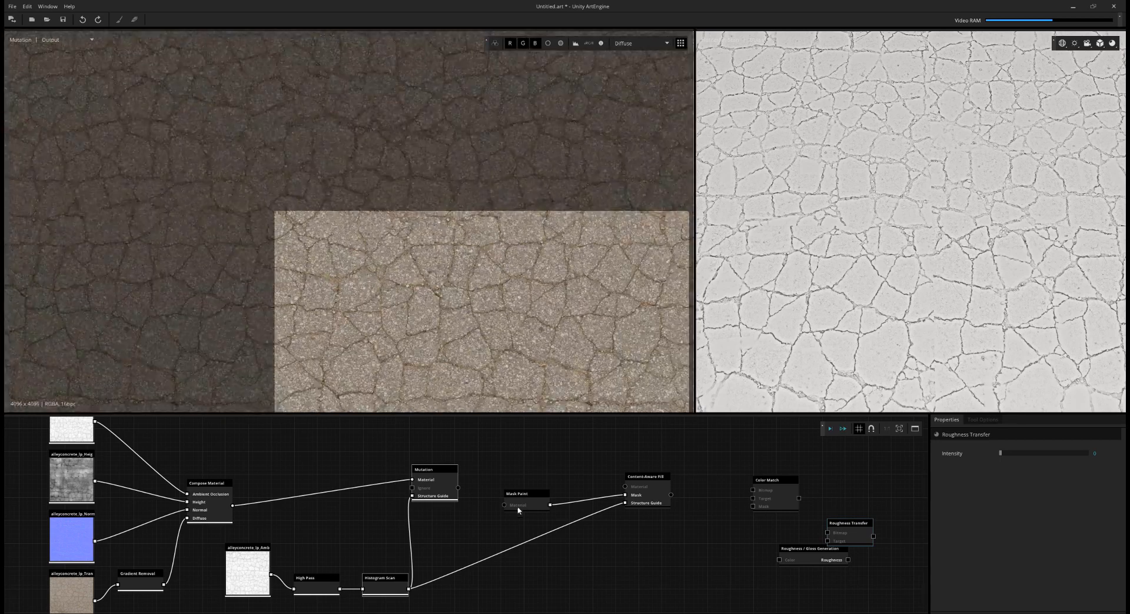
Step: Move the Mask Paint, Content-Aware Fill and following nodes away from the Mutation node to free space after it
{"action": "left_click", "coordinate": [436, 486]}
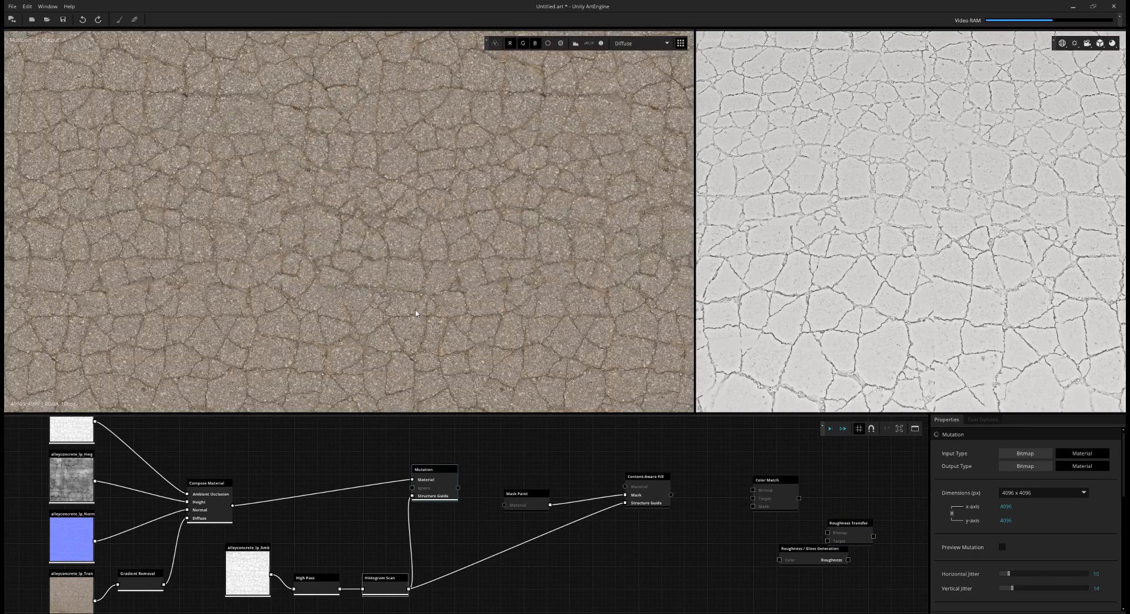
{"action": "scroll", "coordinate": [415, 309], "scroll_direction": "up", "scroll_amount": 1}
{"action": "middle_click_drag", "start_coordinate": [454, 449], "coordinate": [431, 469]}
{"action": "mouse_move", "coordinate": [469, 468]}
{"action": "left_mouse_down"}
{"action": "mouse_move", "coordinate": [514, 469]}
{"action": "mouse_move", "coordinate": [706, 529]}
{"action": "left_mouse_up"}
{"action": "middle_click_drag", "start_coordinate": [551, 444], "coordinate": [546, 440]}
{"action": "scroll", "coordinate": [502, 468], "scroll_direction": "up", "scroll_amount": 1}
Step: Add a Mutation Revision node directly after Mutation and connect the Mutation output to its Material input
{"action": "right_click", "coordinate": [503, 468]}
{"action": "type", "text": "revis"}
{"action": "key", "text": "Return"}
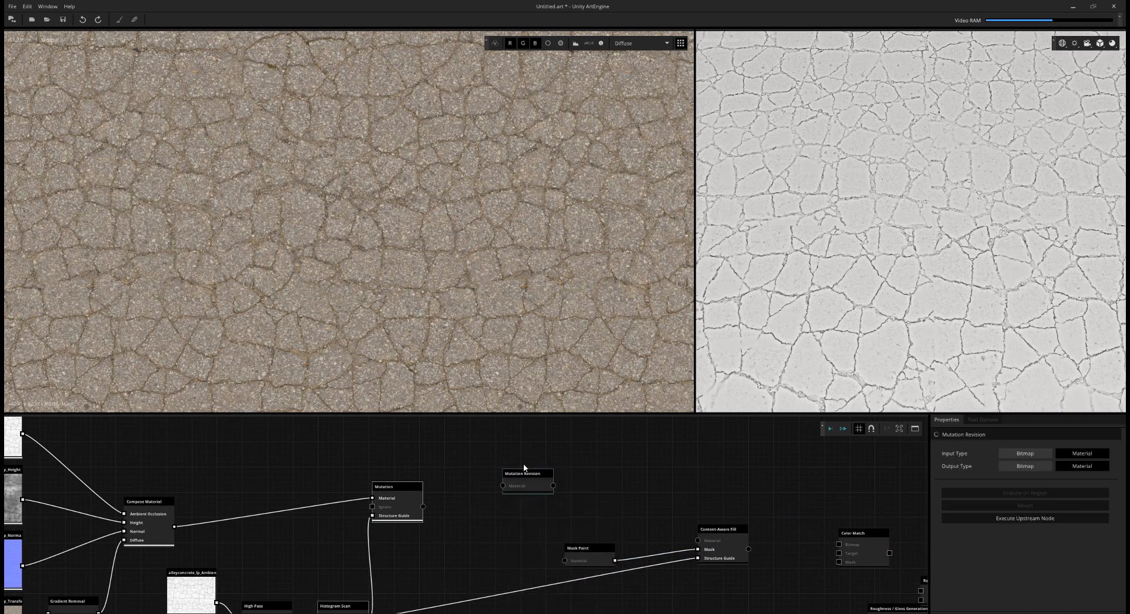
{"action": "scroll", "coordinate": [524, 463], "scroll_direction": "up", "scroll_amount": 1}
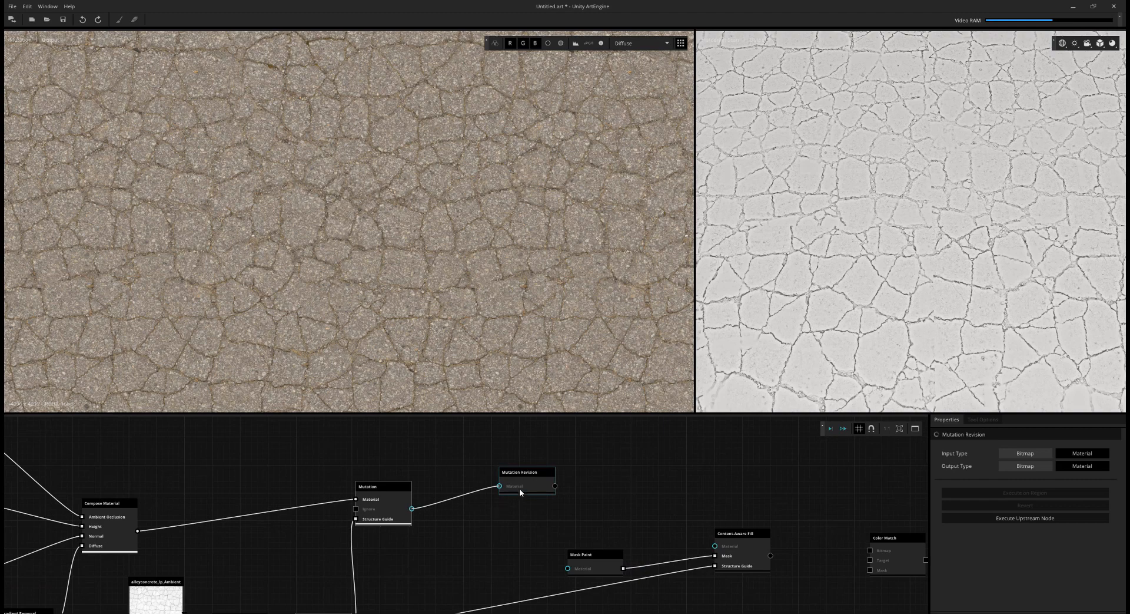
{"action": "left_click_drag", "start_coordinate": [527, 489], "coordinate": [495, 509]}
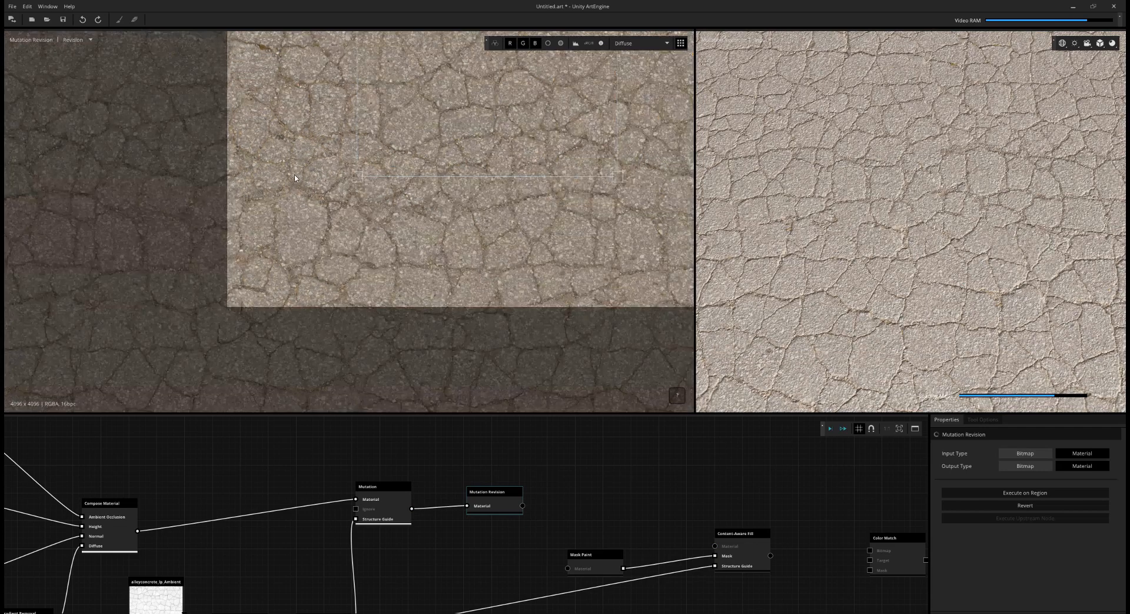
Step: Fit the revision region around the stray square crack in the tile's lower-left corner and execute Mutation Revision on it
{"action": "left_click_drag", "start_coordinate": [405, 100], "coordinate": [284, 221]}
{"action": "scroll", "coordinate": [289, 236], "scroll_direction": "down", "scroll_amount": 1}
{"action": "left_click_drag", "start_coordinate": [478, 73], "coordinate": [278, 282]}
{"action": "scroll", "coordinate": [257, 291], "scroll_direction": "up", "scroll_amount": 3}
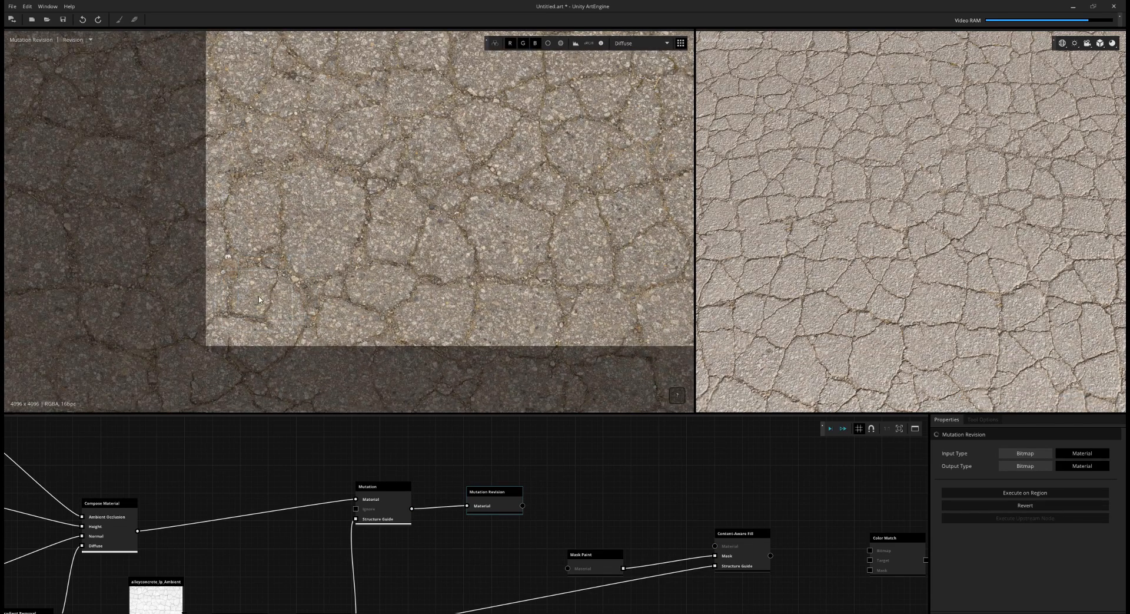
{"action": "left_click", "coordinate": [1021, 496]}
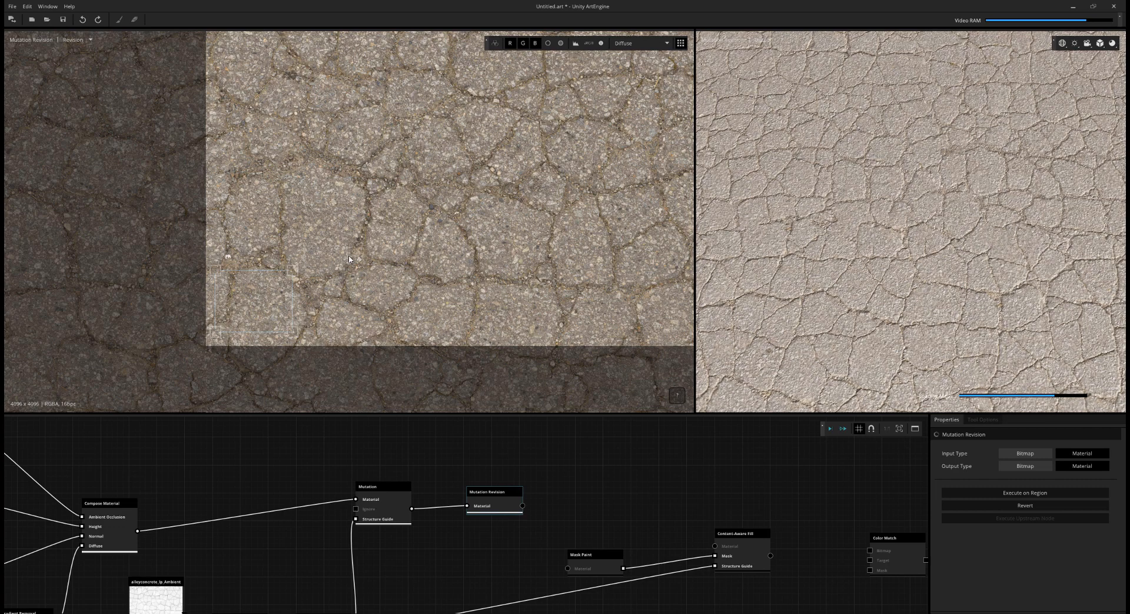
Step: Move and shrink the revision region to a spot near the tile's upper-right corner and execute Mutation Revision there
{"action": "scroll", "coordinate": [348, 265], "scroll_direction": "down", "scroll_amount": 2}
{"action": "scroll", "coordinate": [523, 173], "scroll_direction": "down", "scroll_amount": 3}
{"action": "middle_click_drag", "start_coordinate": [524, 173], "coordinate": [502, 275]}
{"action": "scroll", "coordinate": [502, 274], "scroll_direction": "down", "scroll_amount": 1}
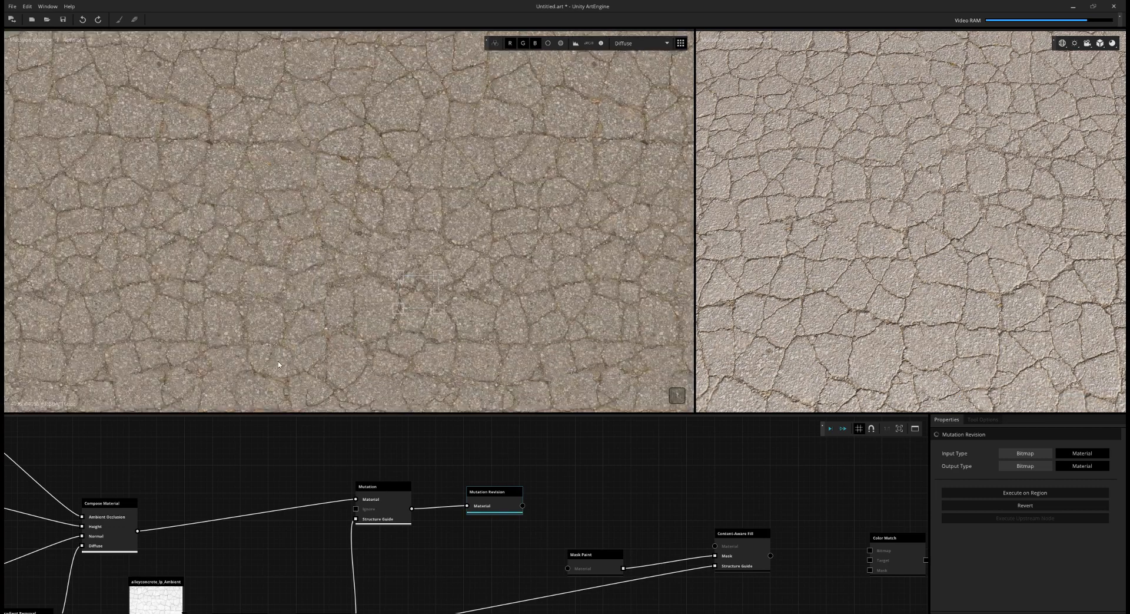
{"action": "middle_click_drag", "start_coordinate": [381, 203], "coordinate": [388, 247]}
{"action": "middle_click_drag", "start_coordinate": [347, 101], "coordinate": [363, 229]}
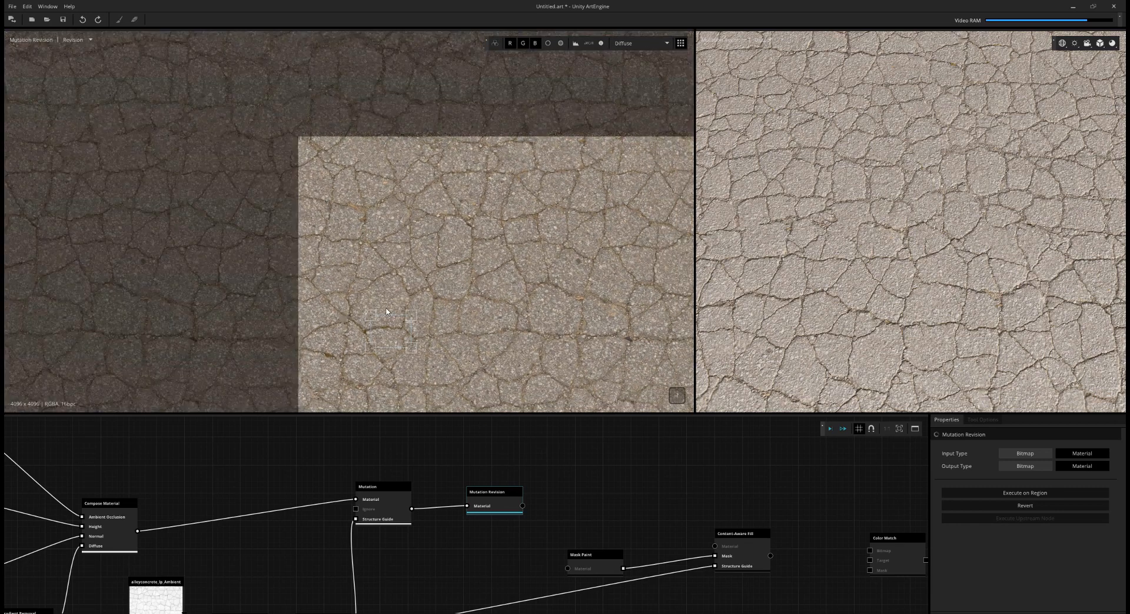
{"action": "left_click_drag", "start_coordinate": [398, 332], "coordinate": [580, 233]}
{"action": "middle_click_drag", "start_coordinate": [590, 241], "coordinate": [343, 277]}
{"action": "scroll", "coordinate": [343, 278], "scroll_direction": "up", "scroll_amount": 5}
{"action": "left_click_drag", "start_coordinate": [344, 274], "coordinate": [567, 154]}
{"action": "scroll", "coordinate": [548, 154], "scroll_direction": "up", "scroll_amount": 3}
{"action": "middle_click_drag", "start_coordinate": [545, 154], "coordinate": [528, 203]}
{"action": "scroll", "coordinate": [524, 206], "scroll_direction": "up", "scroll_amount": 3}
{"action": "left_click_drag", "start_coordinate": [462, 238], "coordinate": [532, 212]}
{"action": "left_click", "coordinate": [1025, 492]}
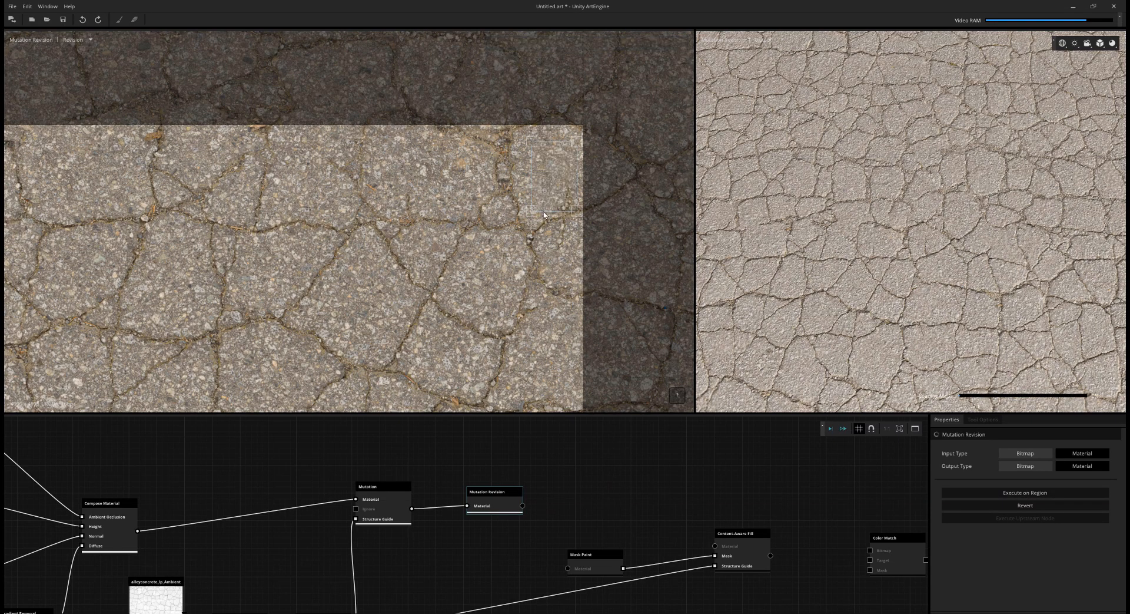
Step: Check the tile borders for remaining defects, then fit a narrow revision region across the tile's upper edge and regenerate it
{"action": "scroll", "coordinate": [426, 273], "scroll_direction": "down", "scroll_amount": 6}
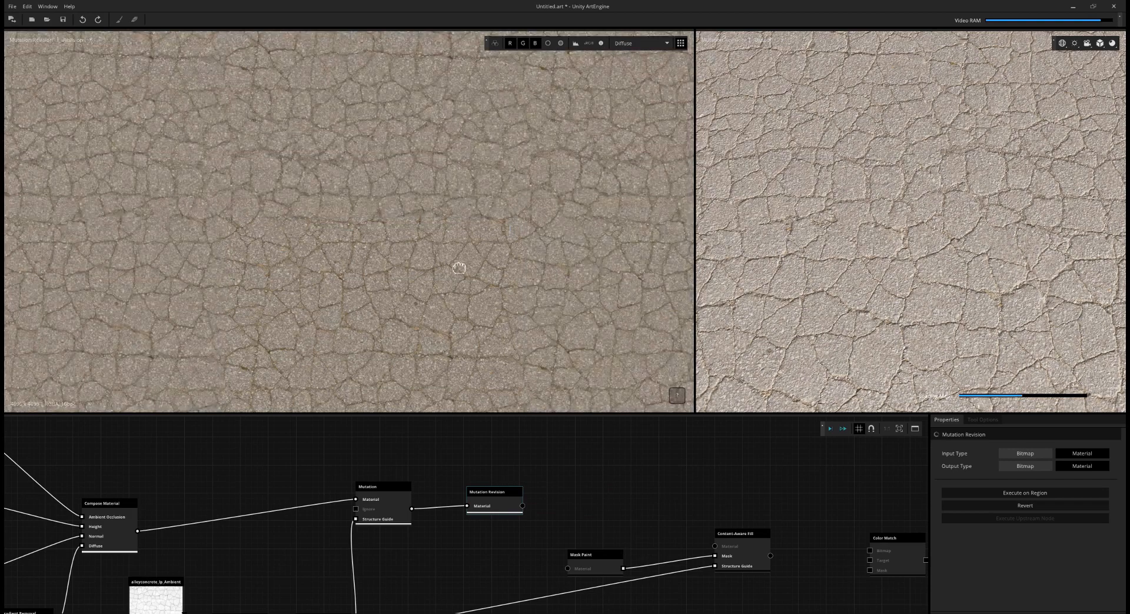
{"action": "middle_click_drag", "start_coordinate": [459, 265], "coordinate": [467, 204]}
{"action": "scroll", "coordinate": [465, 256], "scroll_direction": "up", "scroll_amount": 2}
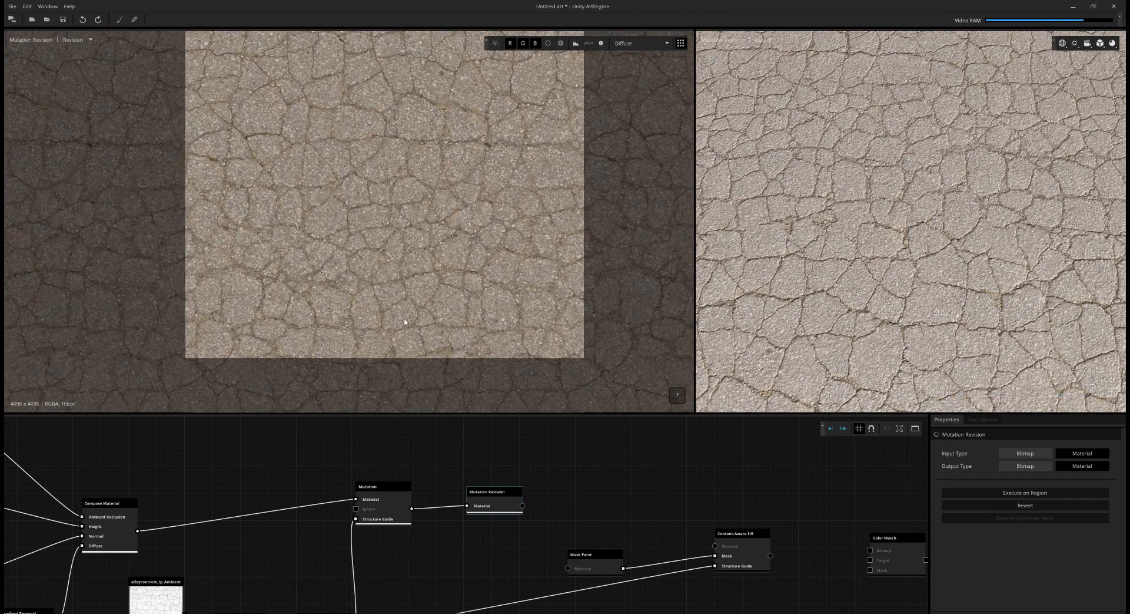
{"action": "scroll", "coordinate": [422, 373], "scroll_direction": "up", "scroll_amount": 3}
{"action": "middle_click_drag", "start_coordinate": [424, 377], "coordinate": [450, 342]}
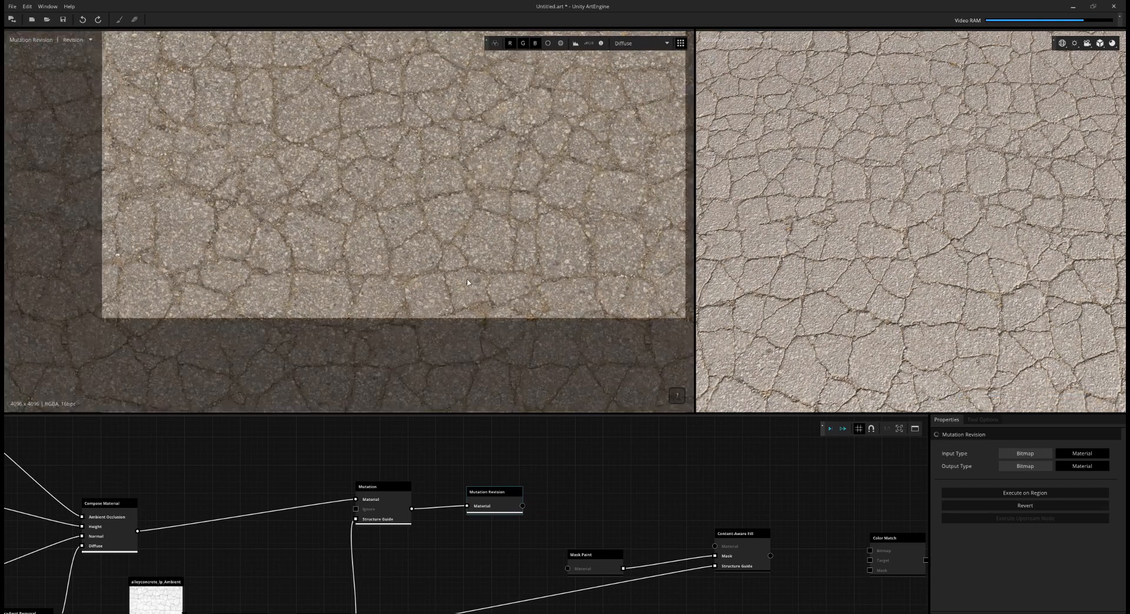
{"action": "scroll", "coordinate": [446, 342], "scroll_direction": "up", "scroll_amount": 2}
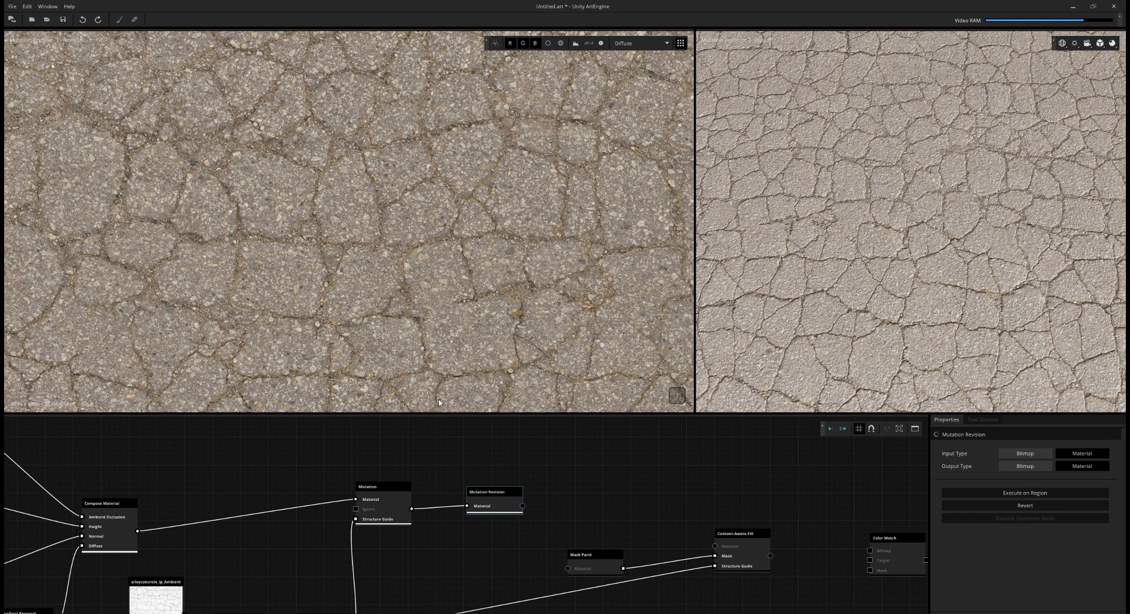
{"action": "scroll", "coordinate": [501, 330], "scroll_direction": "down", "scroll_amount": 3}
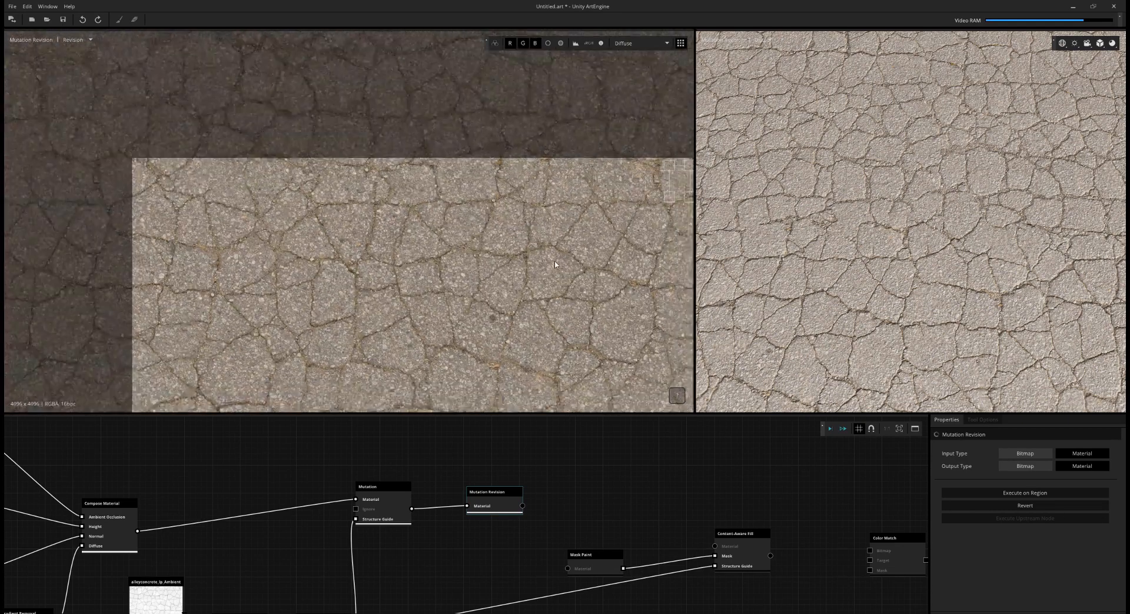
{"action": "middle_click_drag", "start_coordinate": [556, 264], "coordinate": [500, 271]}
{"action": "scroll", "coordinate": [536, 222], "scroll_direction": "up", "scroll_amount": 2}
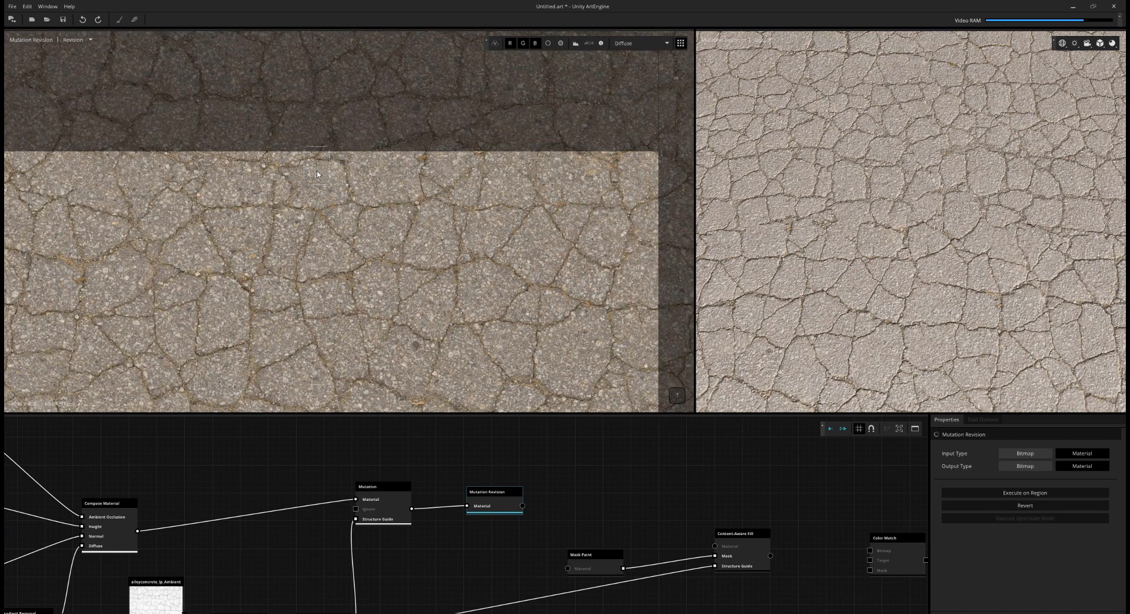
{"action": "scroll", "coordinate": [316, 183], "scroll_direction": "up", "scroll_amount": 2}
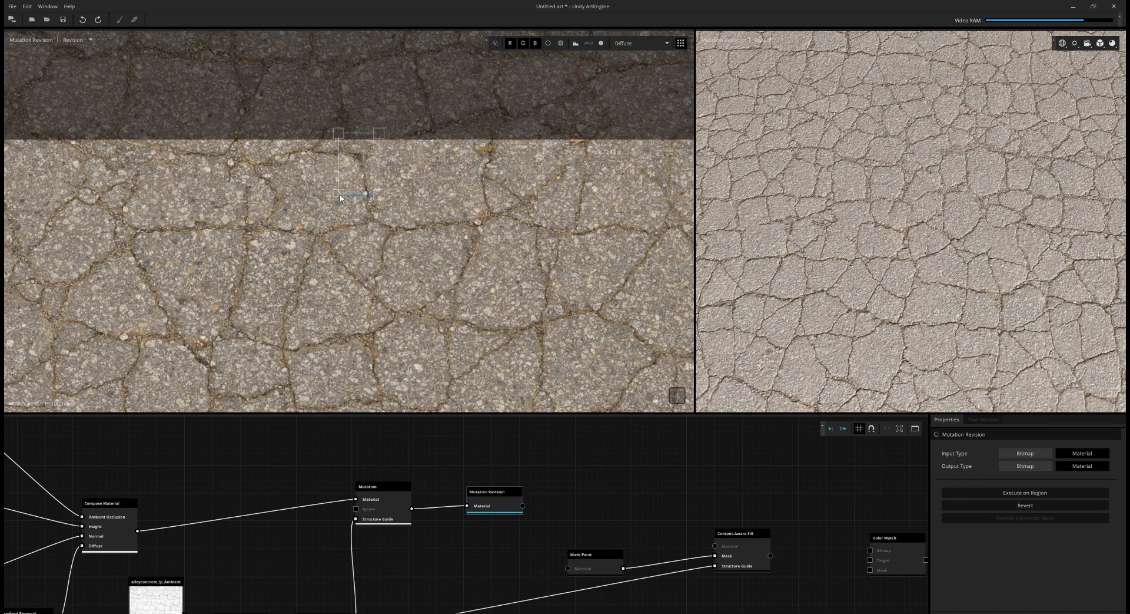
{"action": "left_click_drag", "start_coordinate": [340, 198], "coordinate": [303, 168]}
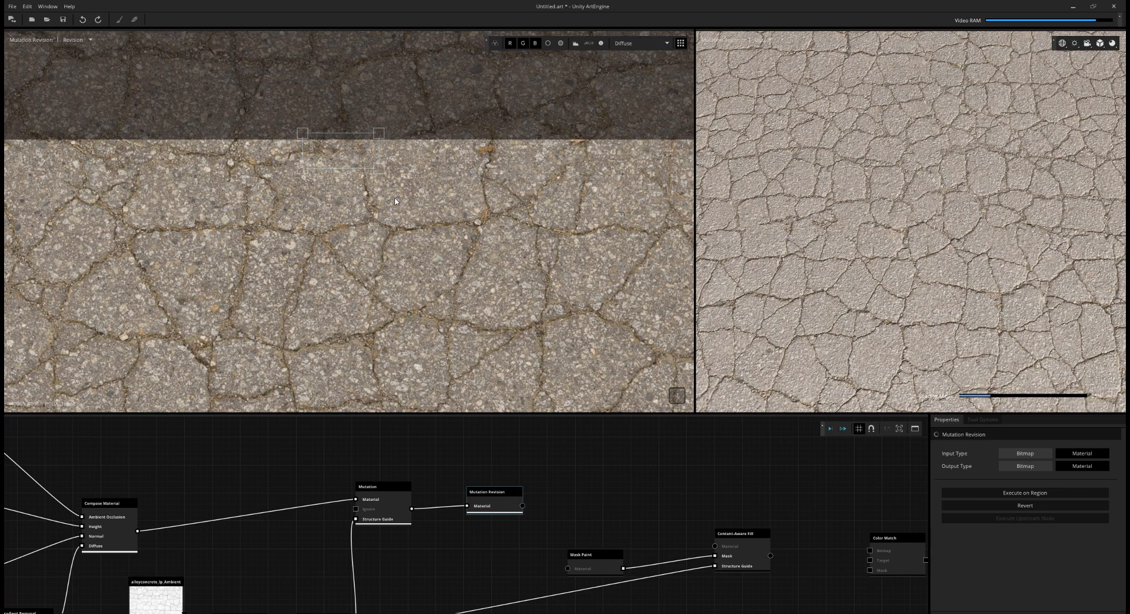
Step: Shift the revision region further right along the tile's upper edge, over the interrupted crack, and execute Mutation Revision on it
{"action": "scroll", "coordinate": [375, 94], "scroll_direction": "down", "scroll_amount": 2}
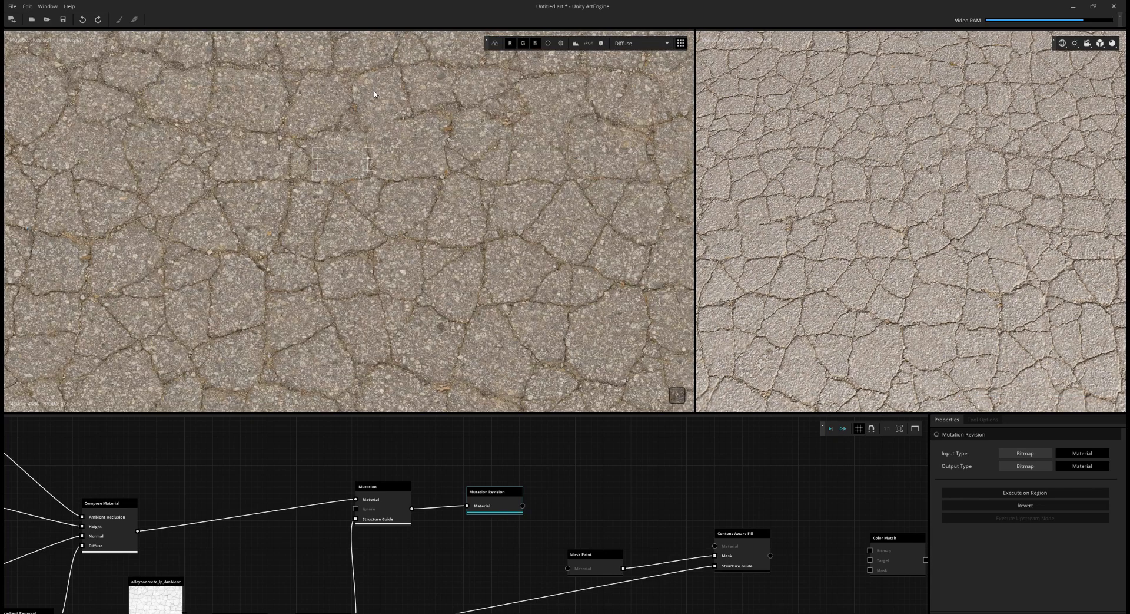
{"action": "scroll", "coordinate": [374, 94], "scroll_direction": "up", "scroll_amount": 2}
{"action": "middle_click_drag", "start_coordinate": [328, 188], "coordinate": [400, 185]}
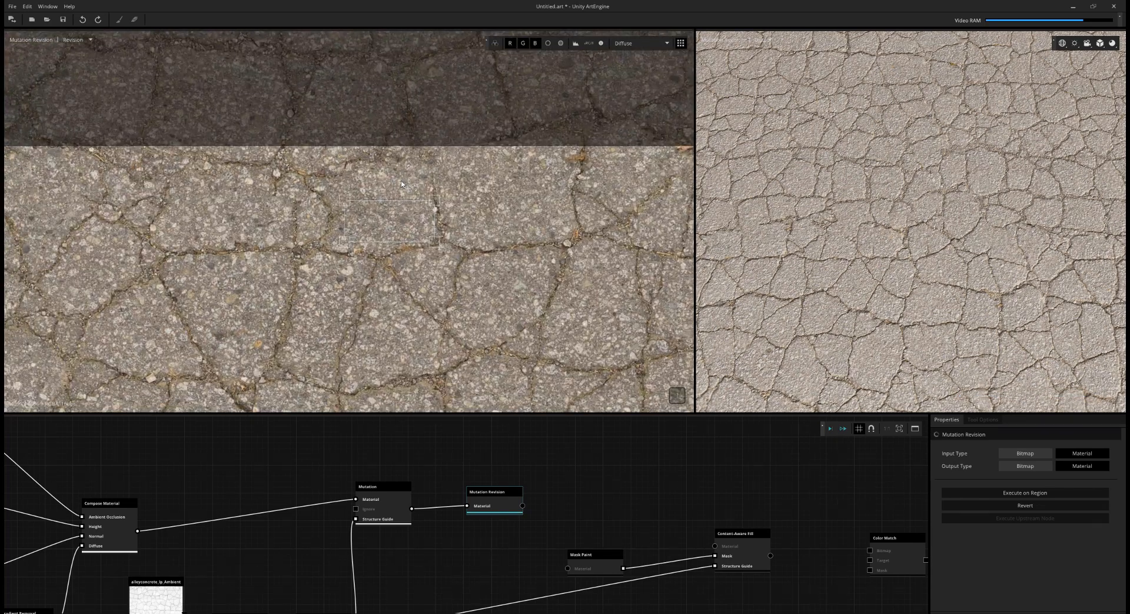
{"action": "left_click_drag", "start_coordinate": [412, 219], "coordinate": [497, 166]}
{"action": "left_click", "coordinate": [1041, 492]}
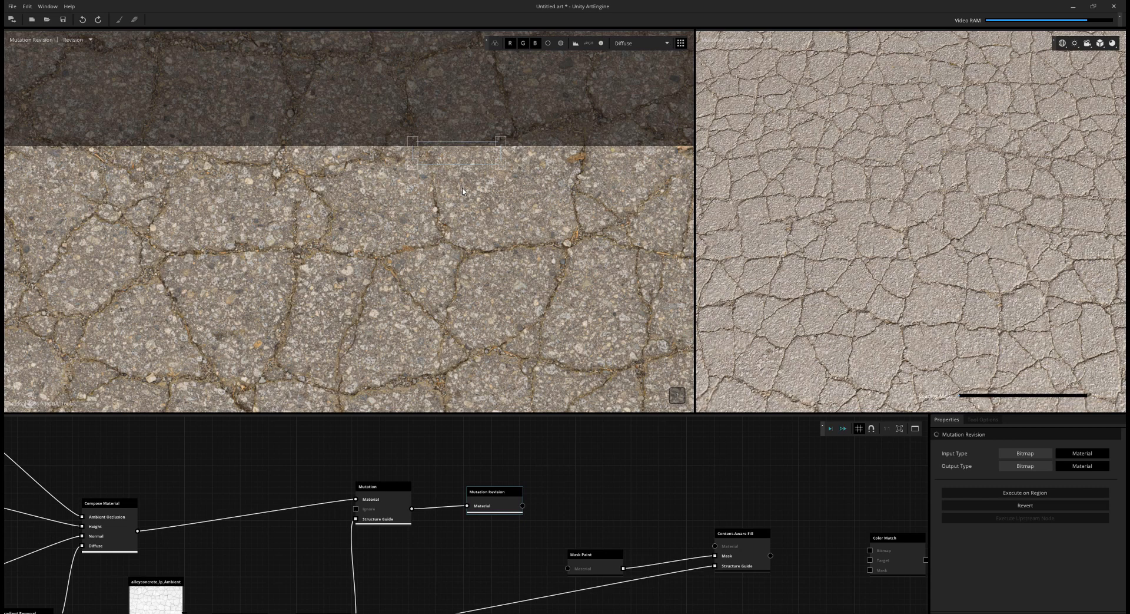
Step: Move the revision region onto the crack defect along the tile's lower edge and execute Mutation Revision on it
{"action": "scroll", "coordinate": [463, 159], "scroll_direction": "up", "scroll_amount": 2}
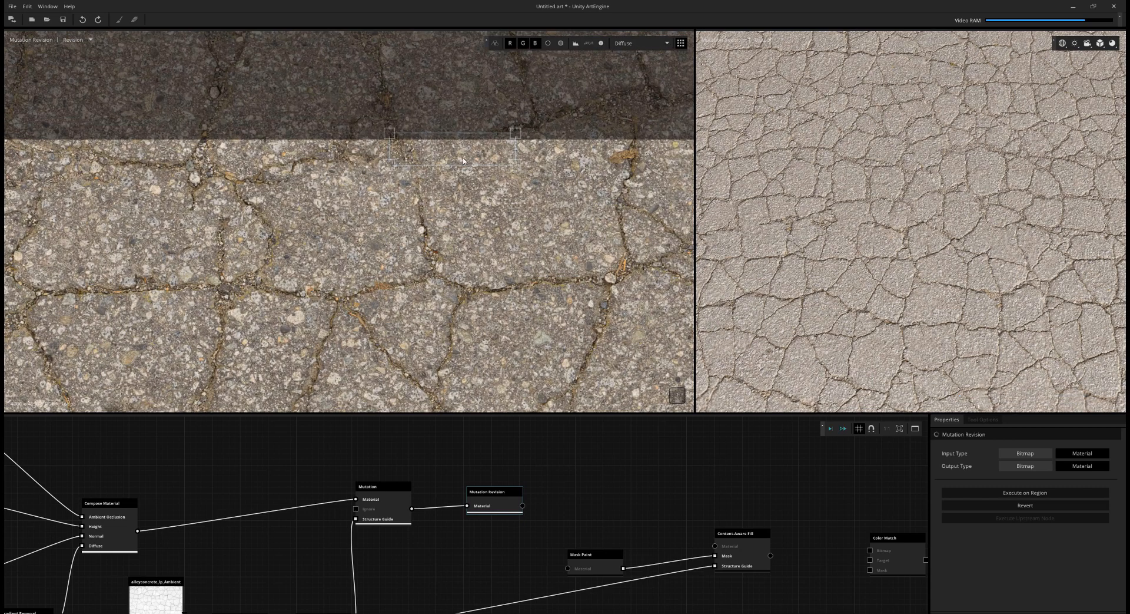
{"action": "scroll", "coordinate": [464, 188], "scroll_direction": "down", "scroll_amount": 3}
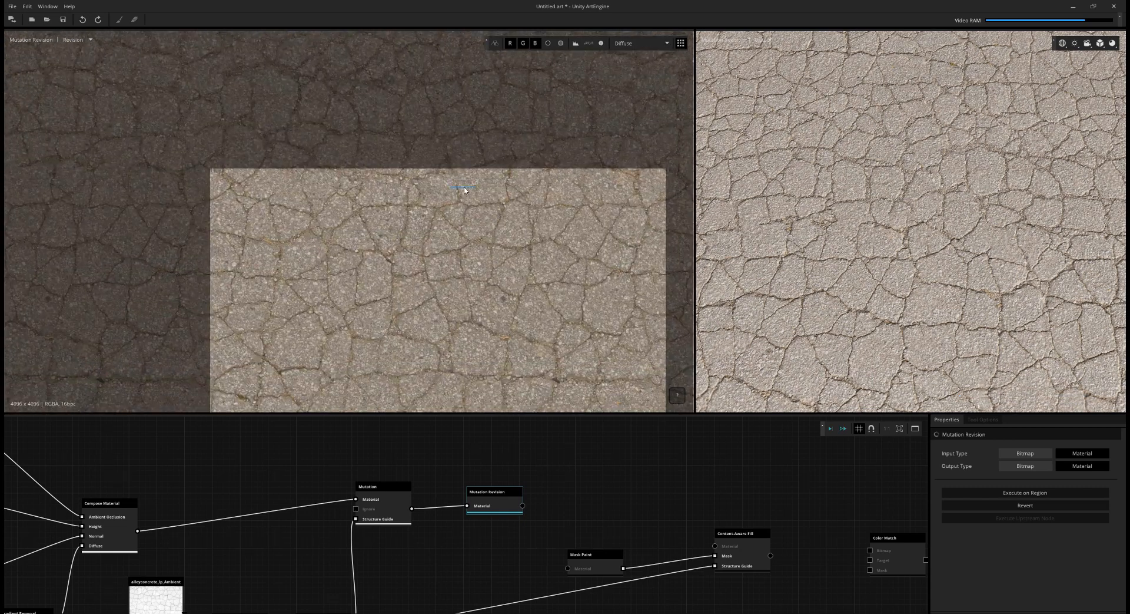
{"action": "middle_click_drag", "start_coordinate": [474, 335], "coordinate": [487, 218]}
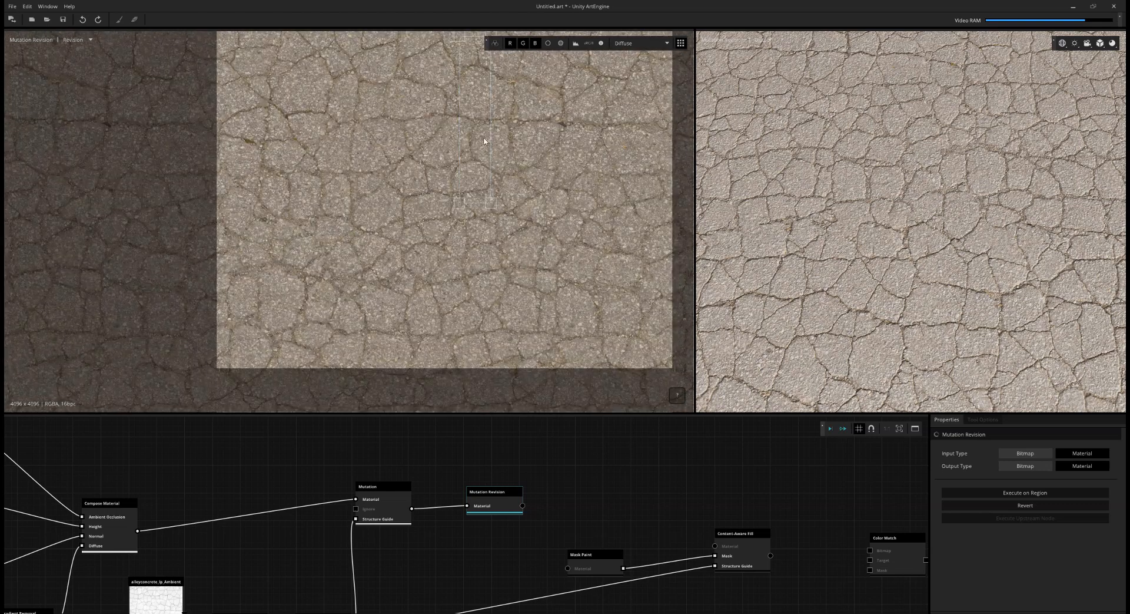
{"action": "scroll", "coordinate": [474, 330], "scroll_direction": "up", "scroll_amount": 2}
{"action": "left_click_drag", "start_coordinate": [467, 350], "coordinate": [465, 355]}
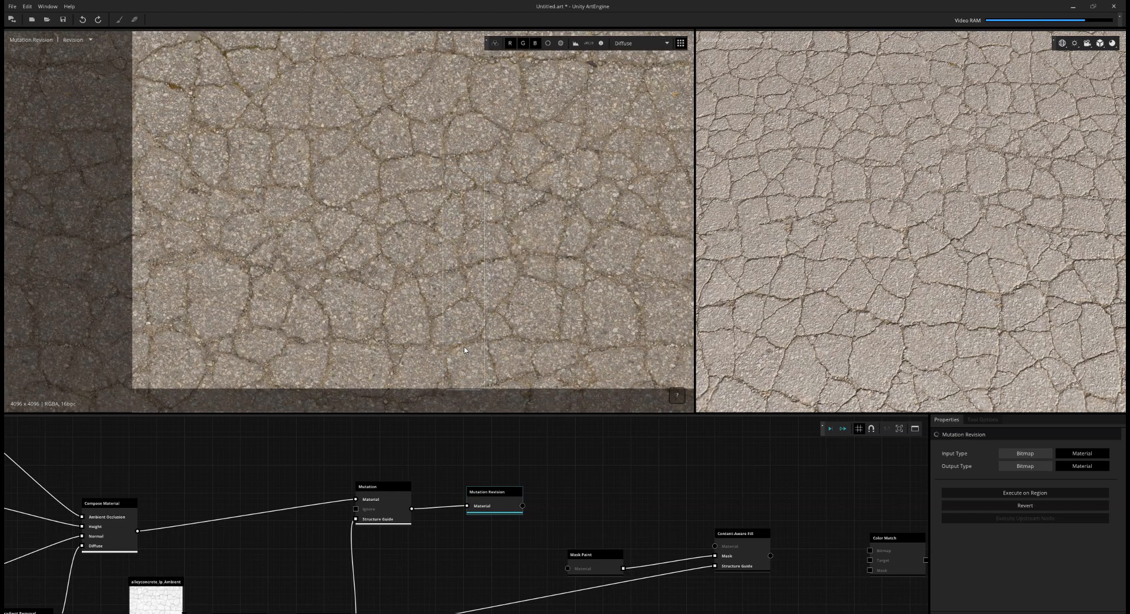
{"action": "left_click_drag", "start_coordinate": [492, 175], "coordinate": [508, 370]}
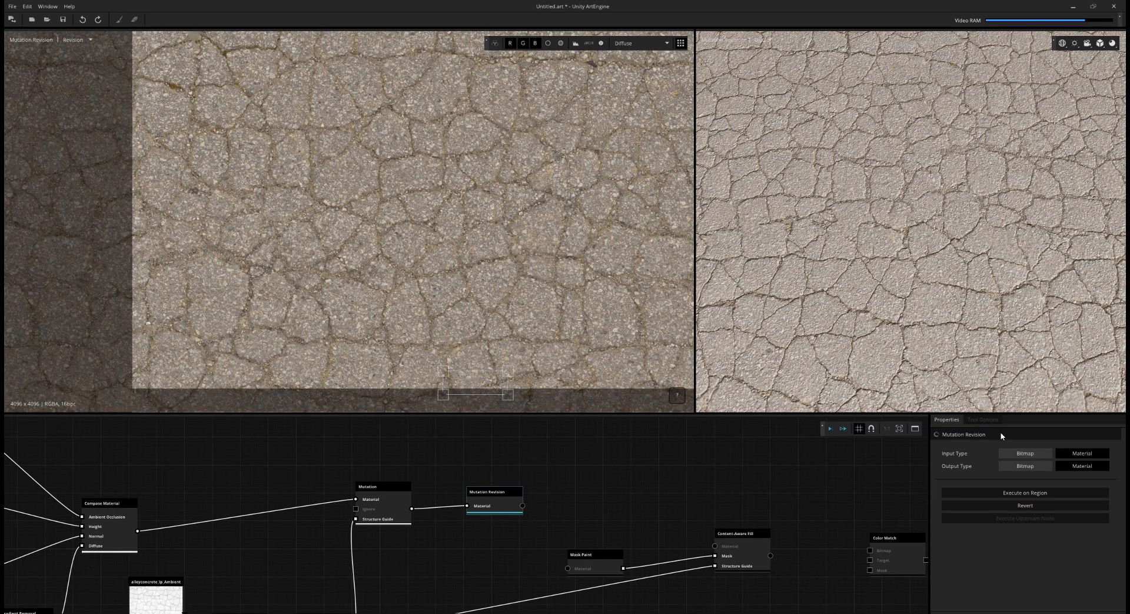
{"action": "left_click", "coordinate": [1025, 493]}
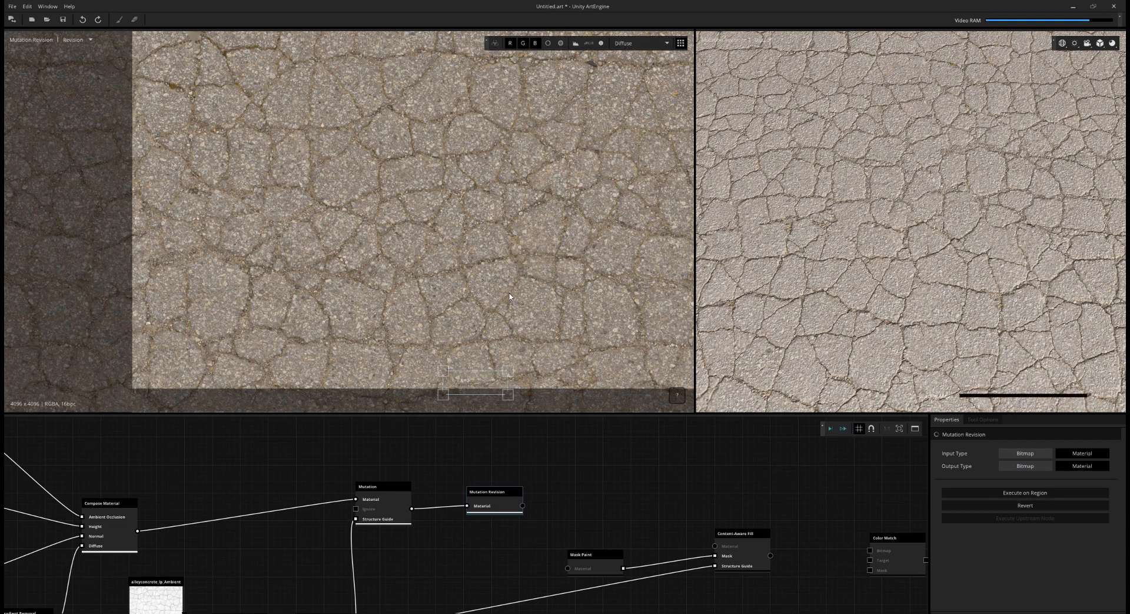
Step: Move the revision region to the tile's left border in the lower half, narrow it along the edge, and execute Mutation Revision
{"action": "scroll", "coordinate": [477, 342], "scroll_direction": "up", "scroll_amount": 4}
{"action": "scroll", "coordinate": [495, 324], "scroll_direction": "down", "scroll_amount": 2}
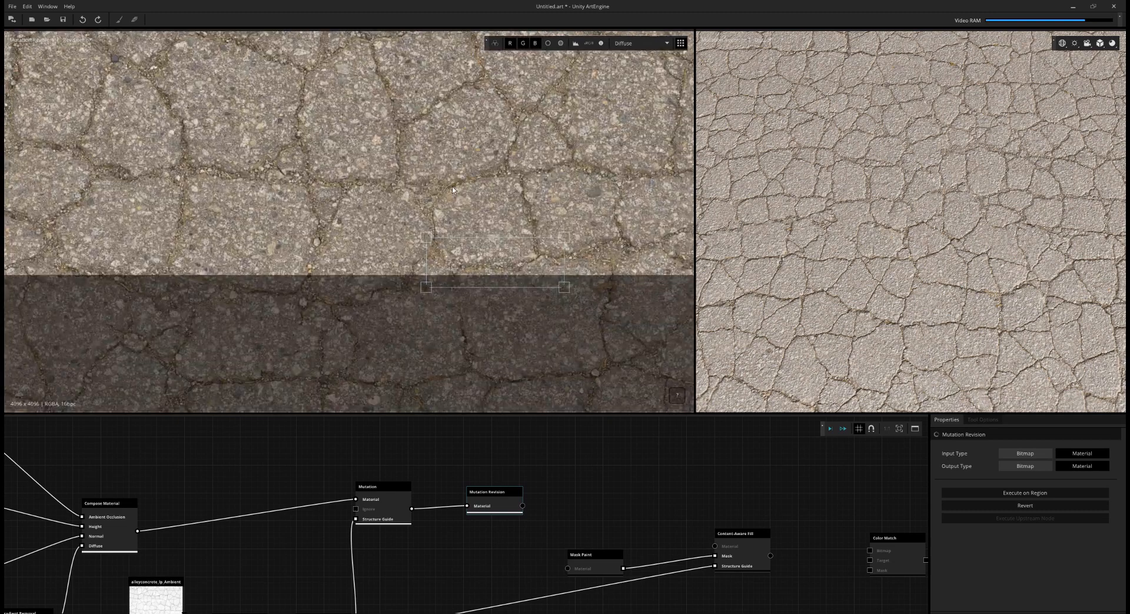
{"action": "scroll", "coordinate": [513, 315], "scroll_direction": "down", "scroll_amount": 2}
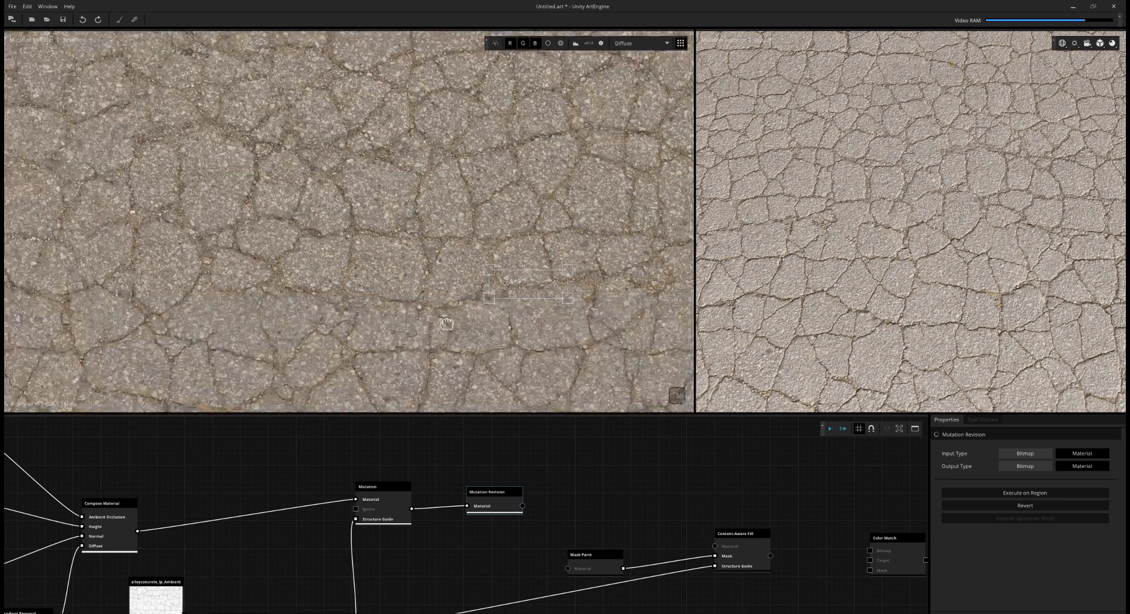
{"action": "scroll", "coordinate": [471, 306], "scroll_direction": "down", "scroll_amount": 2}
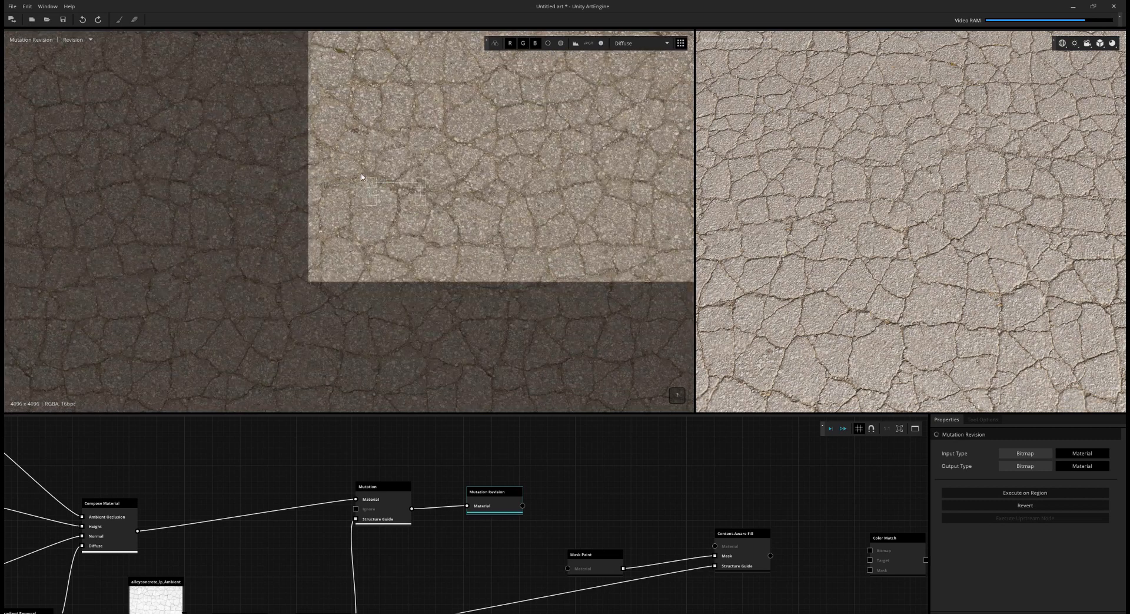
{"action": "scroll", "coordinate": [421, 198], "scroll_direction": "up", "scroll_amount": 3}
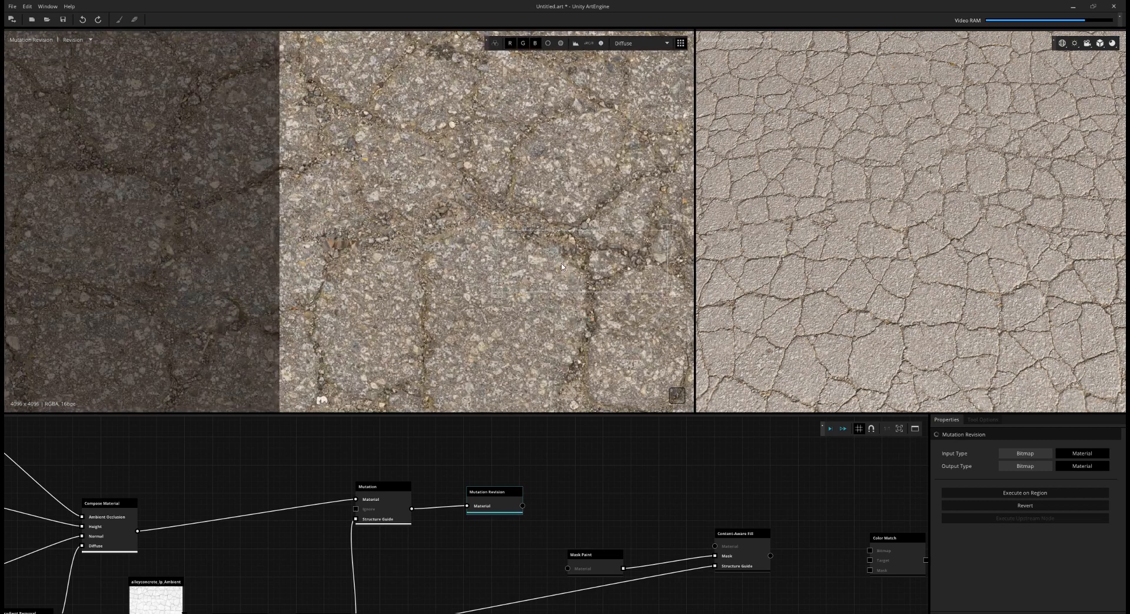
{"action": "left_click_drag", "start_coordinate": [562, 267], "coordinate": [350, 148]}
{"action": "left_click_drag", "start_coordinate": [458, 175], "coordinate": [371, 275]}
{"action": "left_click", "coordinate": [1019, 493]}
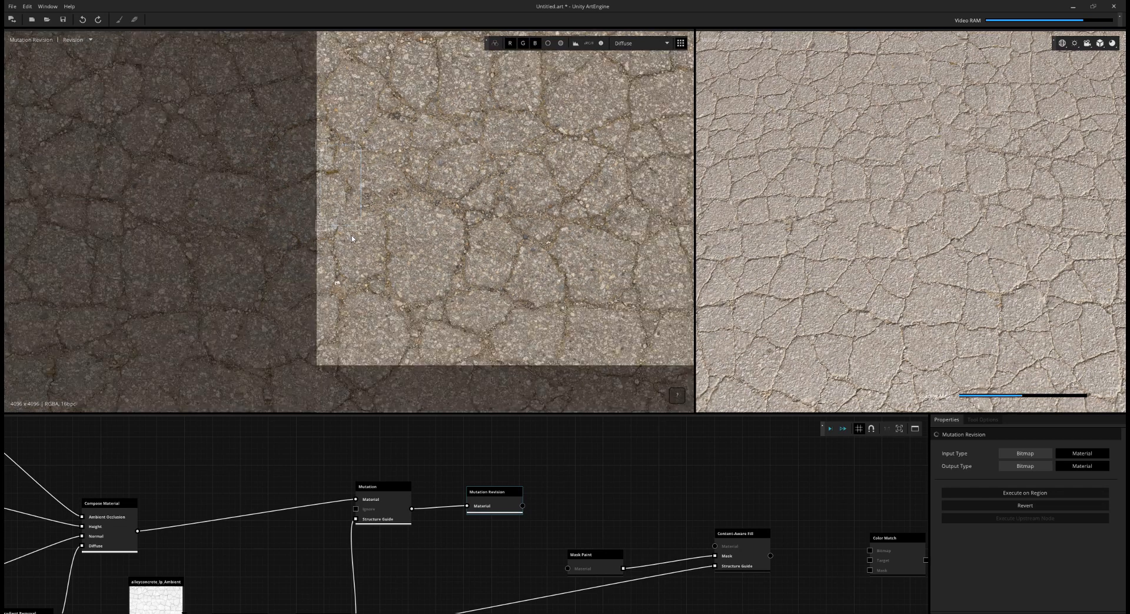
Step: Place the revision region over the leftover crack stub just inside the tile's left border and execute Mutation Revision again
{"action": "scroll", "coordinate": [348, 198], "scroll_direction": "up", "scroll_amount": 2}
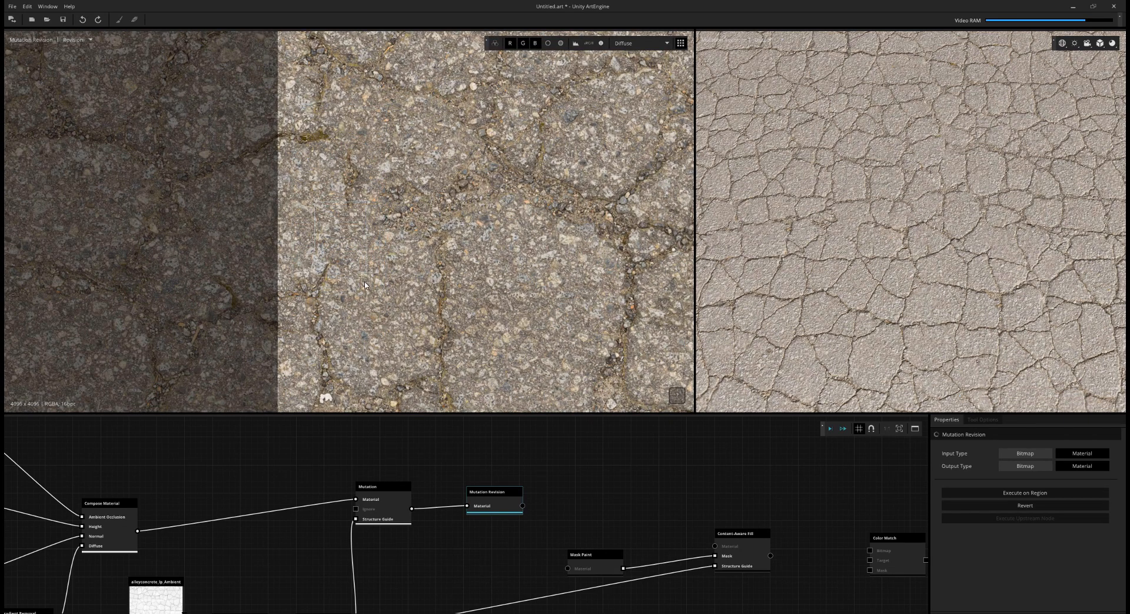
{"action": "left_click", "coordinate": [384, 287]}
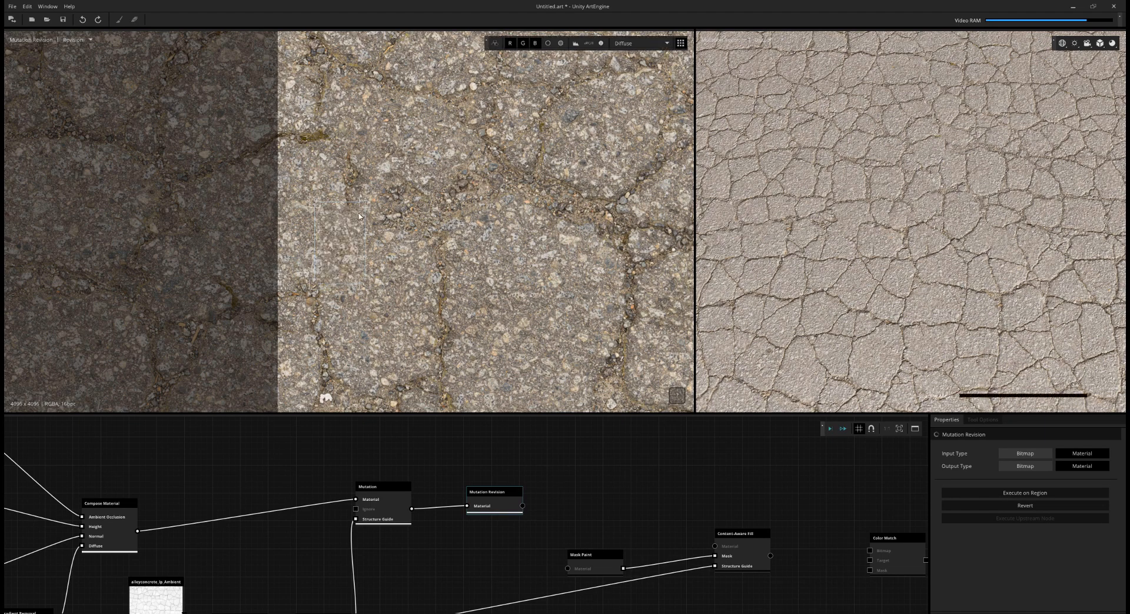
{"action": "scroll", "coordinate": [390, 241], "scroll_direction": "down", "scroll_amount": 3}
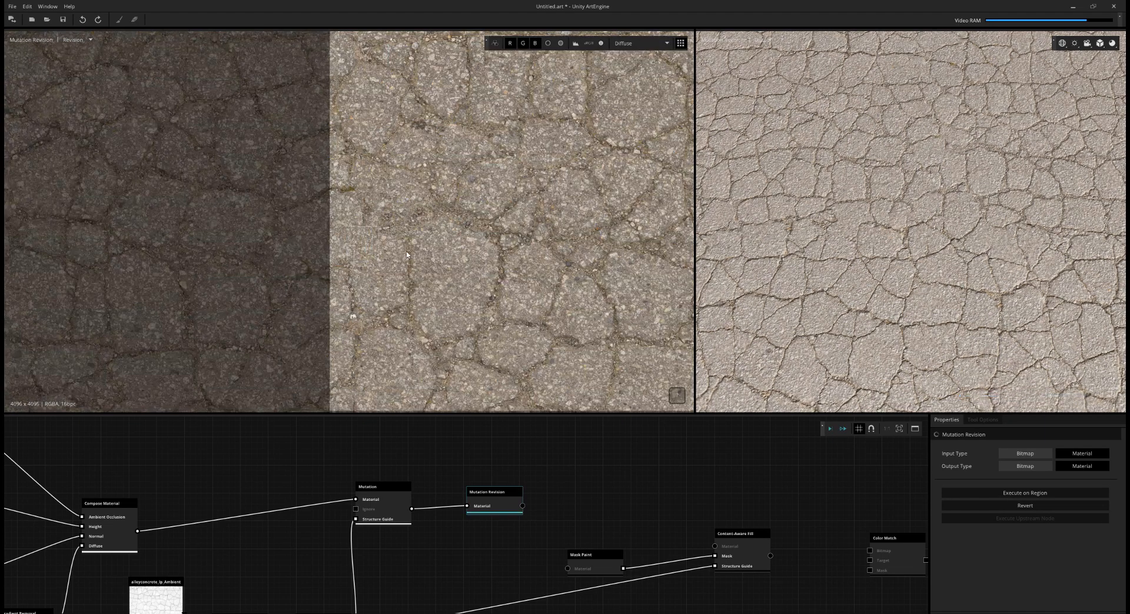
Step: Examine the repeated diffuse texture and the tile borders for visible seams, repetition and remaining crack defects
{"action": "scroll", "coordinate": [391, 239], "scroll_direction": "down", "scroll_amount": 2}
{"action": "scroll", "coordinate": [391, 239], "scroll_direction": "down", "scroll_amount": 2}
{"action": "middle_click_drag", "start_coordinate": [367, 204], "coordinate": [231, 320]}
{"action": "scroll", "coordinate": [235, 313], "scroll_direction": "down", "scroll_amount": 2}
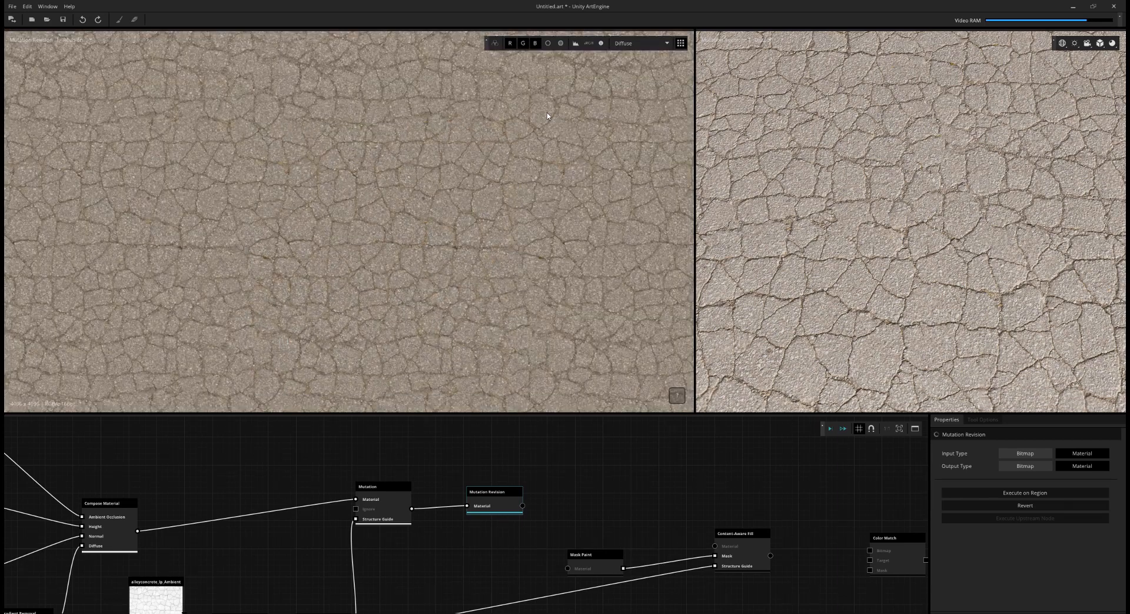
{"action": "scroll", "coordinate": [271, 150], "scroll_direction": "up", "scroll_amount": 1}
{"action": "scroll", "coordinate": [309, 245], "scroll_direction": "up", "scroll_amount": 2}
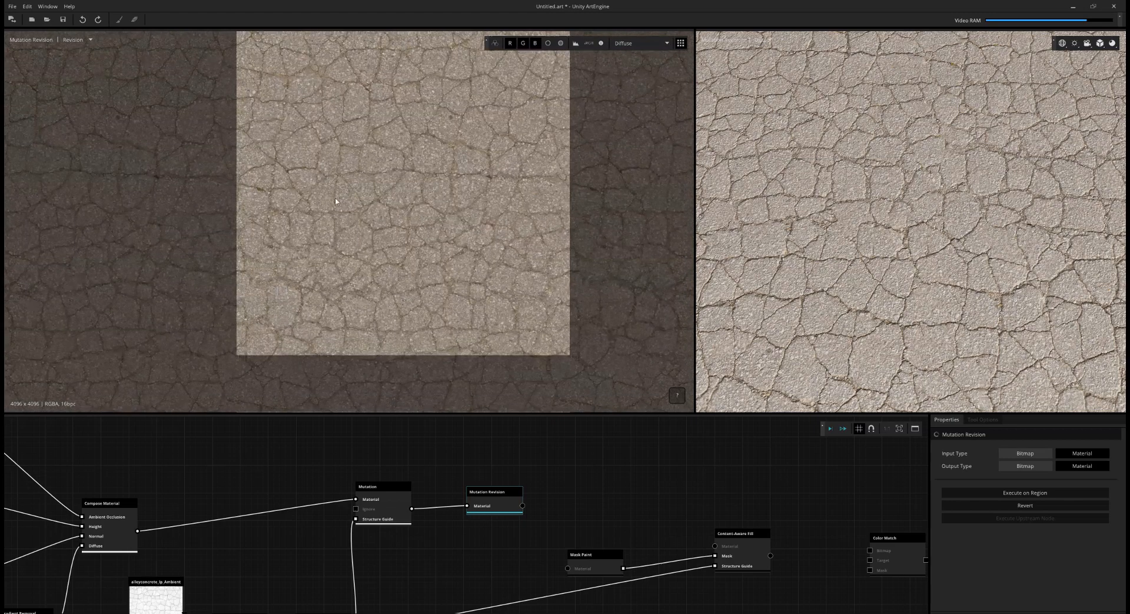
{"action": "middle_click_drag", "start_coordinate": [593, 356], "coordinate": [486, 356]}
{"action": "scroll", "coordinate": [489, 360], "scroll_direction": "up", "scroll_amount": 3}
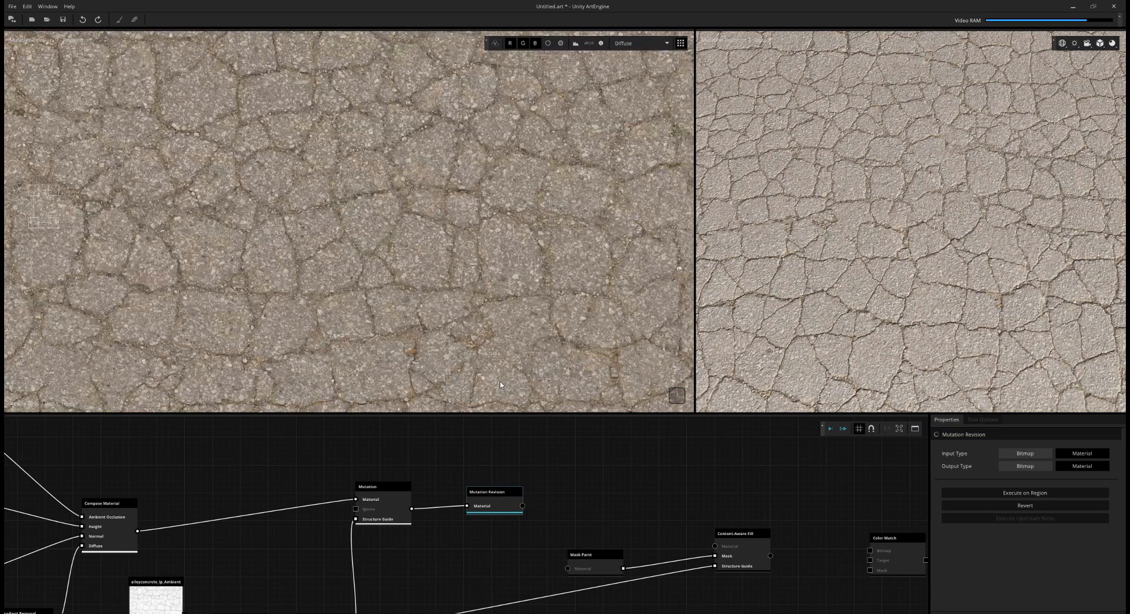
{"action": "scroll", "coordinate": [507, 365], "scroll_direction": "down", "scroll_amount": 2}
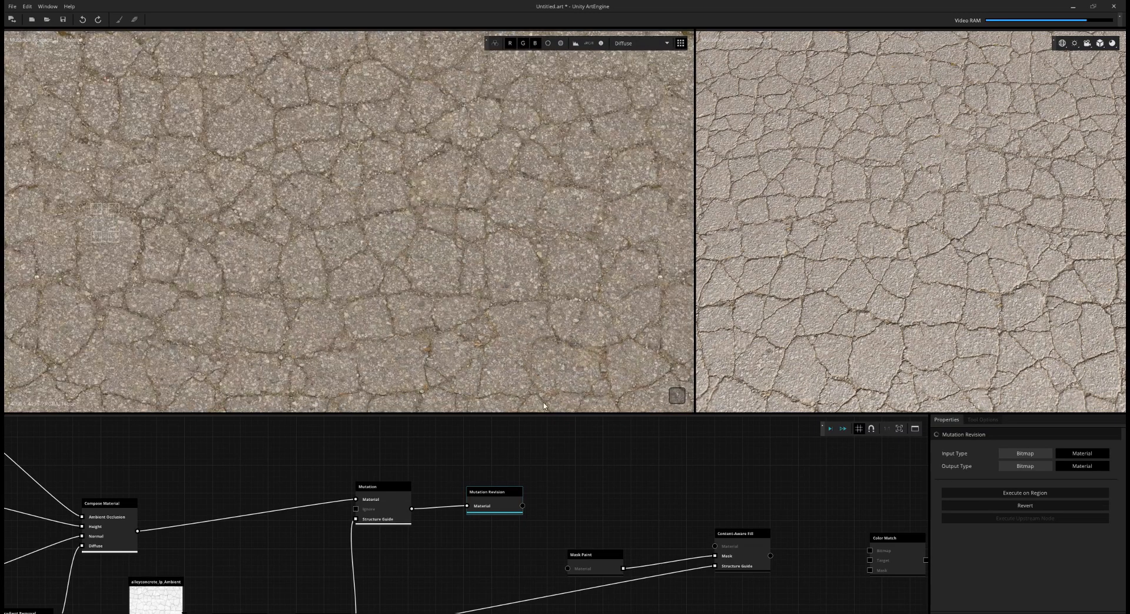
Step: Deselect the Mutation Revision node and move the Content-Aware Fill node up, roughly level with it in the graph
{"action": "left_click", "coordinate": [651, 494]}
{"action": "scroll", "coordinate": [654, 492], "scroll_direction": "down", "scroll_amount": 3}
{"action": "scroll", "coordinate": [654, 487], "scroll_direction": "up", "scroll_amount": 1}
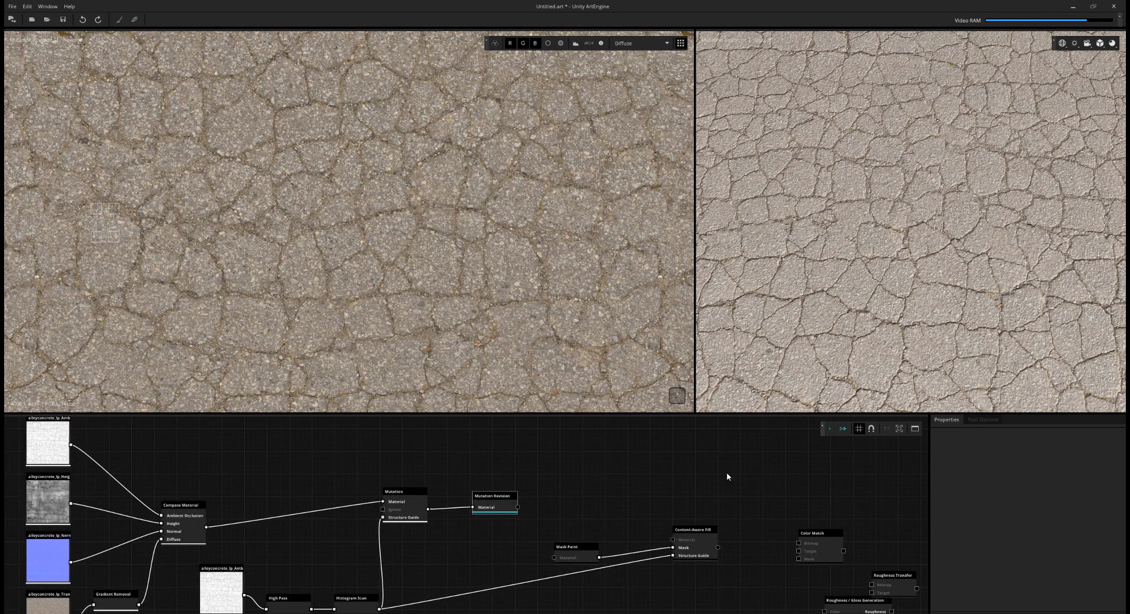
{"action": "scroll", "coordinate": [674, 488], "scroll_direction": "up", "scroll_amount": 2}
{"action": "middle_click_drag", "start_coordinate": [607, 495], "coordinate": [613, 476]}
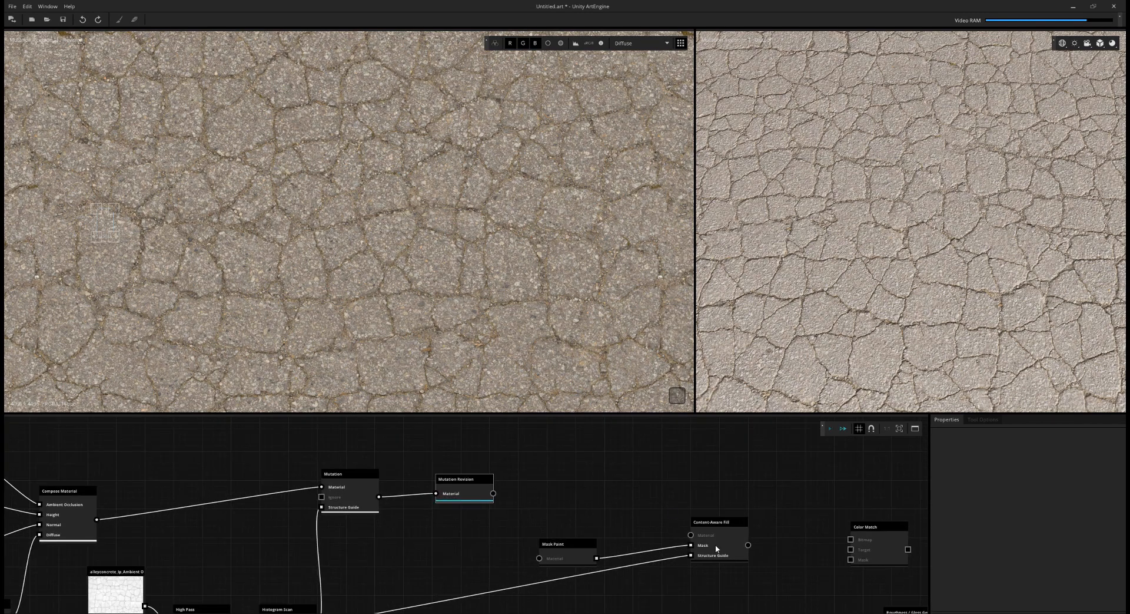
{"action": "left_click_drag", "start_coordinate": [716, 548], "coordinate": [716, 523]}
Step: Switch the 2D preview to the Normal map and examine the tile for smeared or blurred areas
{"action": "key", "text": "c"}
{"action": "scroll", "coordinate": [401, 231], "scroll_direction": "down", "scroll_amount": 4}
{"action": "key", "text": "c"}
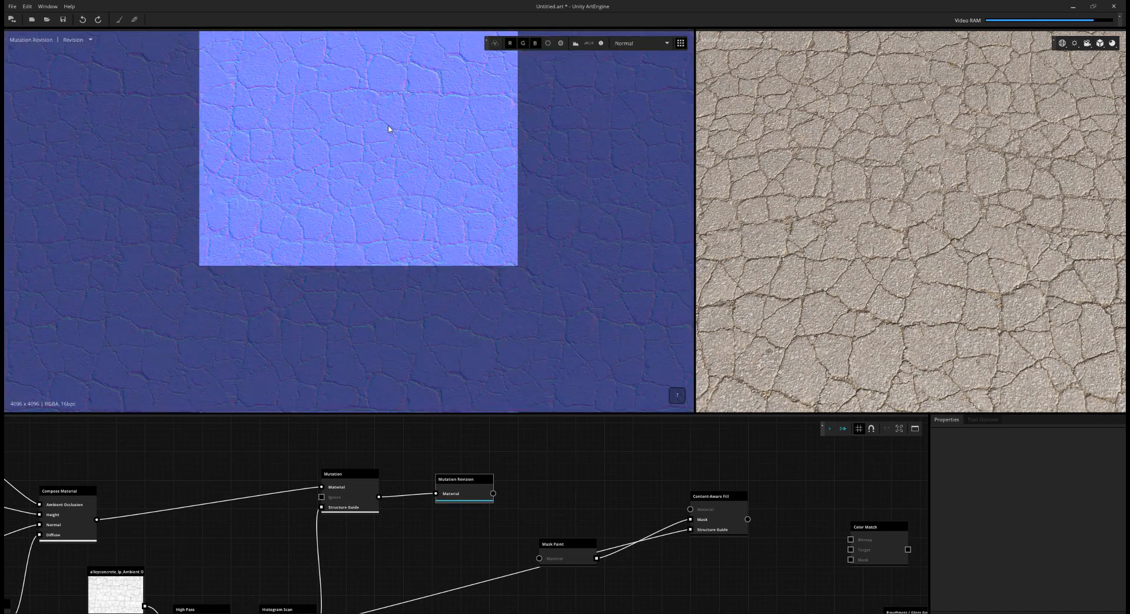
{"action": "scroll", "coordinate": [419, 169], "scroll_direction": "up", "scroll_amount": 5}
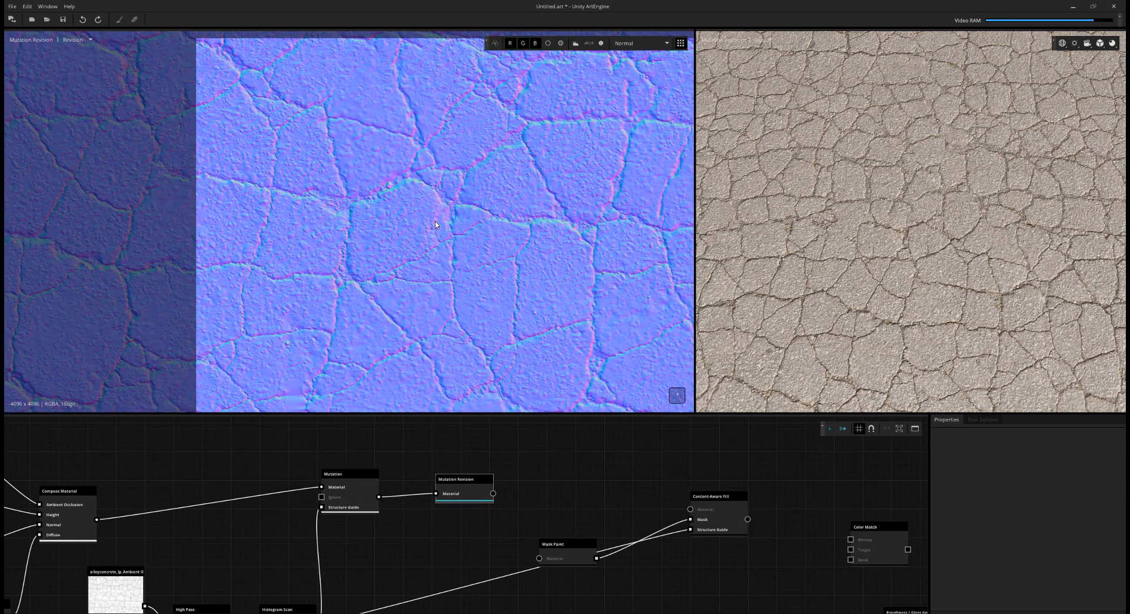
{"action": "scroll", "coordinate": [418, 297], "scroll_direction": "up", "scroll_amount": 4}
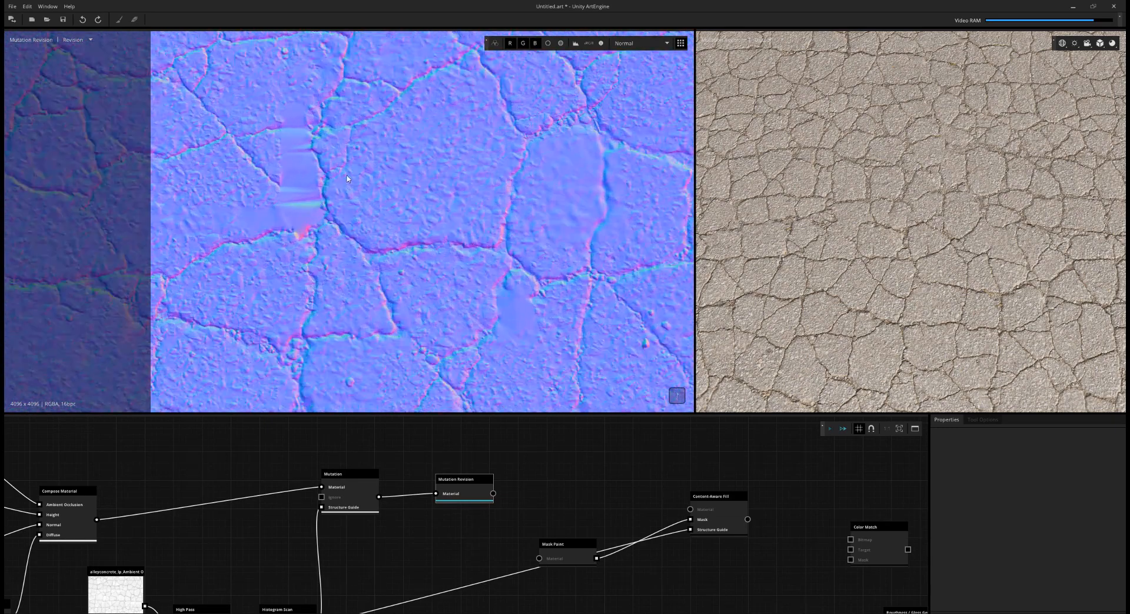
{"action": "scroll", "coordinate": [555, 563], "scroll_direction": "up", "scroll_amount": 1}
Step: Move the Mask Paint node beside Mutation Revision, connect Mutation Revision's output to its Material input, and open Mask Paint for editing
{"action": "left_click_drag", "start_coordinate": [554, 563], "coordinate": [540, 518]}
{"action": "left_click_drag", "start_coordinate": [489, 493], "coordinate": [525, 519]}
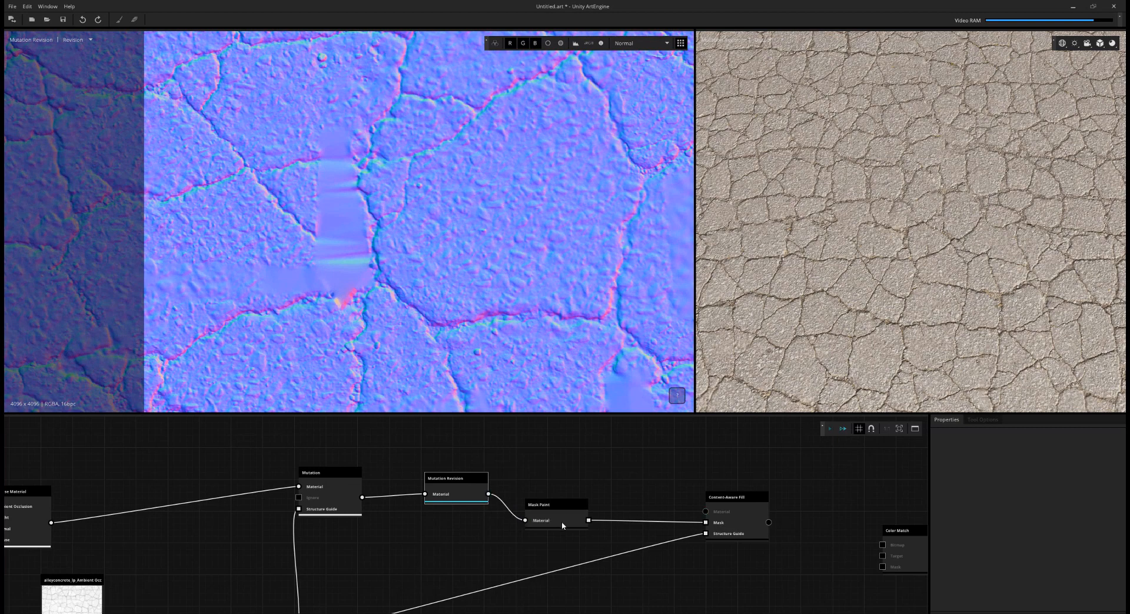
{"action": "left_click", "coordinate": [554, 505]}
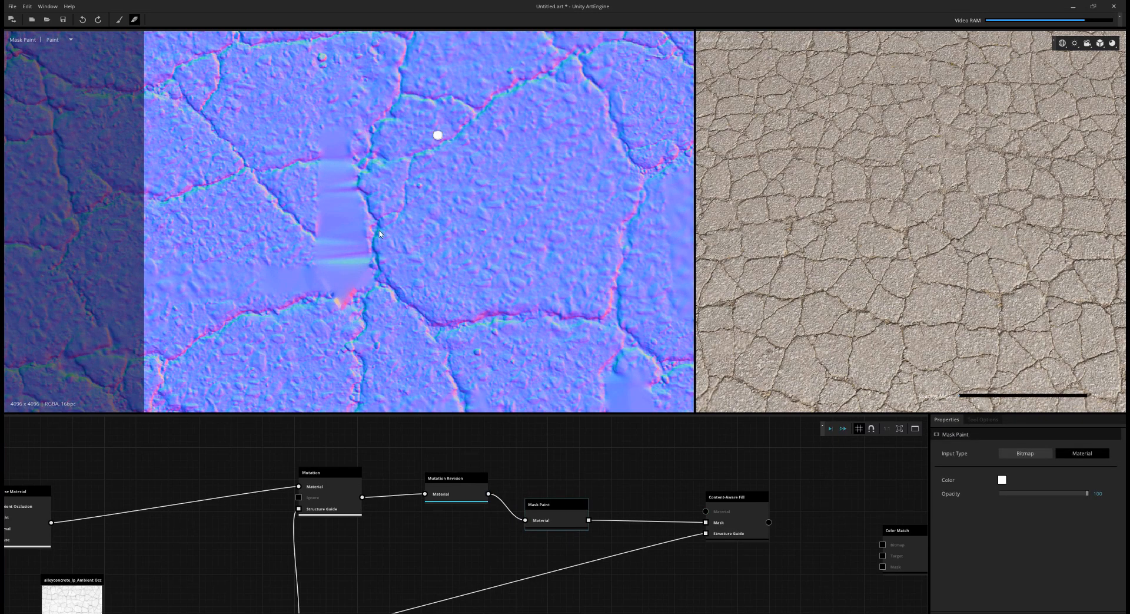
Step: Paint a white L-shaped mask over the smeared area near the tile's left border
{"action": "scroll", "coordinate": [275, 295], "scroll_direction": "down", "scroll_amount": 2}
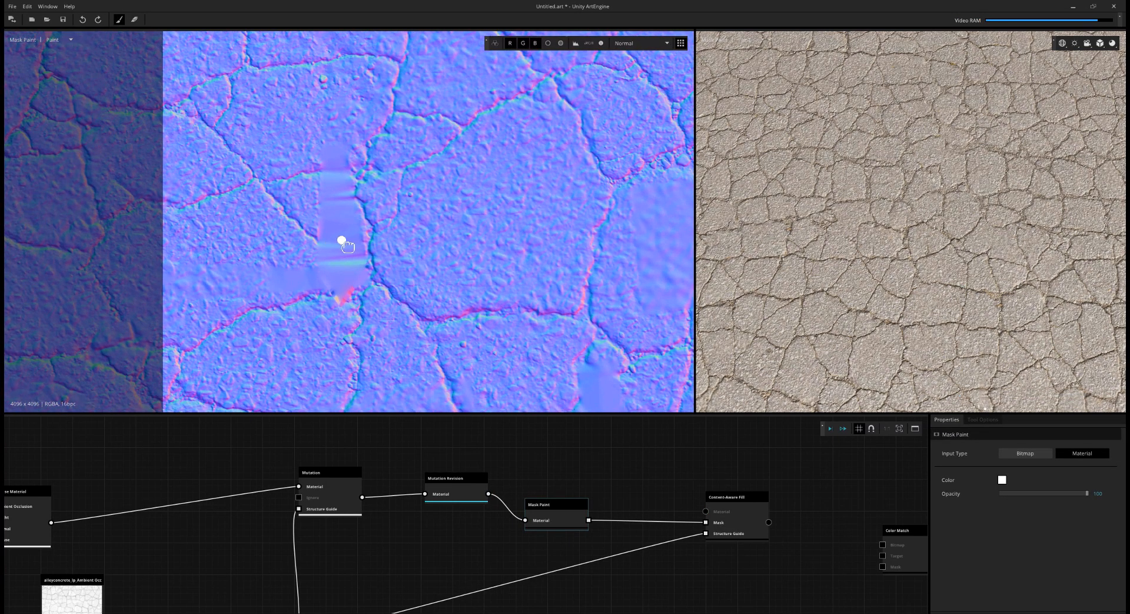
{"action": "scroll", "coordinate": [336, 254], "scroll_direction": "up", "scroll_amount": 3}
{"action": "scroll", "coordinate": [323, 174], "scroll_direction": "up", "scroll_amount": 1}
{"action": "mouse_move", "coordinate": [323, 175]}
{"action": "left_mouse_down"}
{"action": "mouse_move", "coordinate": [363, 304]}
{"action": "mouse_move", "coordinate": [341, 346]}
{"action": "left_mouse_up"}
{"action": "mouse_move", "coordinate": [301, 339]}
{"action": "left_mouse_down"}
{"action": "mouse_move", "coordinate": [272, 331]}
{"action": "mouse_move", "coordinate": [306, 330]}
{"action": "mouse_move", "coordinate": [184, 336]}
{"action": "mouse_move", "coordinate": [214, 327]}
{"action": "left_mouse_up"}
{"action": "scroll", "coordinate": [213, 327], "scroll_direction": "down", "scroll_amount": 2}
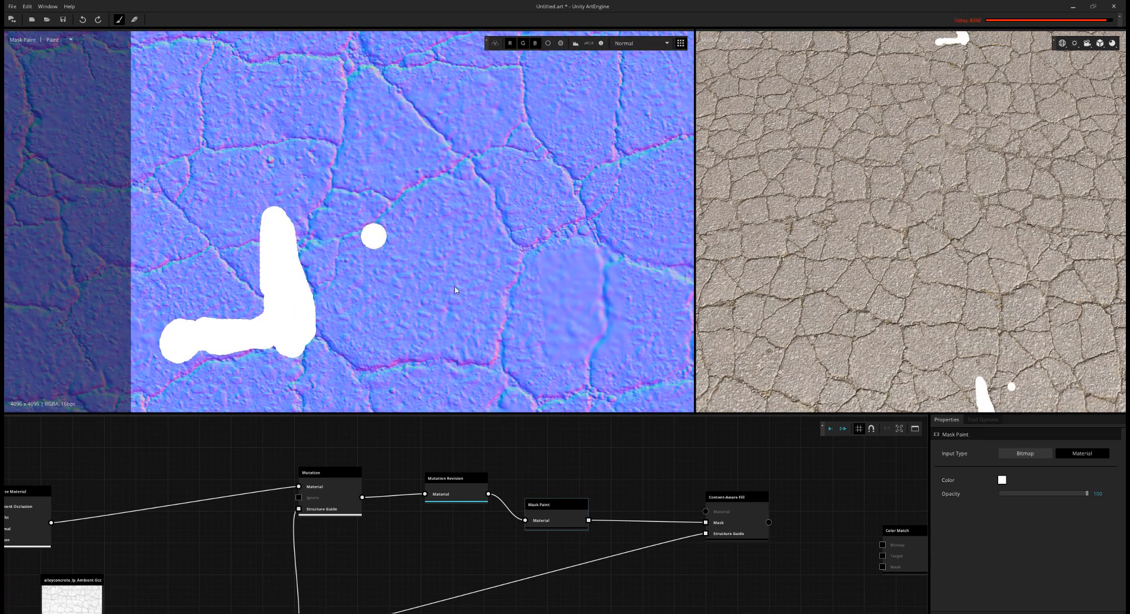
Step: Mask the large blurred patch to the right of the L-shaped stroke and the smaller blurred patch below it
{"action": "middle_click_drag", "start_coordinate": [551, 312], "coordinate": [444, 207]}
{"action": "scroll", "coordinate": [444, 207], "scroll_direction": "up", "scroll_amount": 2}
{"action": "mouse_move", "coordinate": [443, 146]}
{"action": "left_mouse_down"}
{"action": "mouse_move", "coordinate": [447, 227]}
{"action": "mouse_move", "coordinate": [477, 268]}
{"action": "mouse_move", "coordinate": [527, 227]}
{"action": "mouse_move", "coordinate": [520, 189]}
{"action": "mouse_move", "coordinate": [467, 167]}
{"action": "mouse_move", "coordinate": [476, 199]}
{"action": "left_mouse_up"}
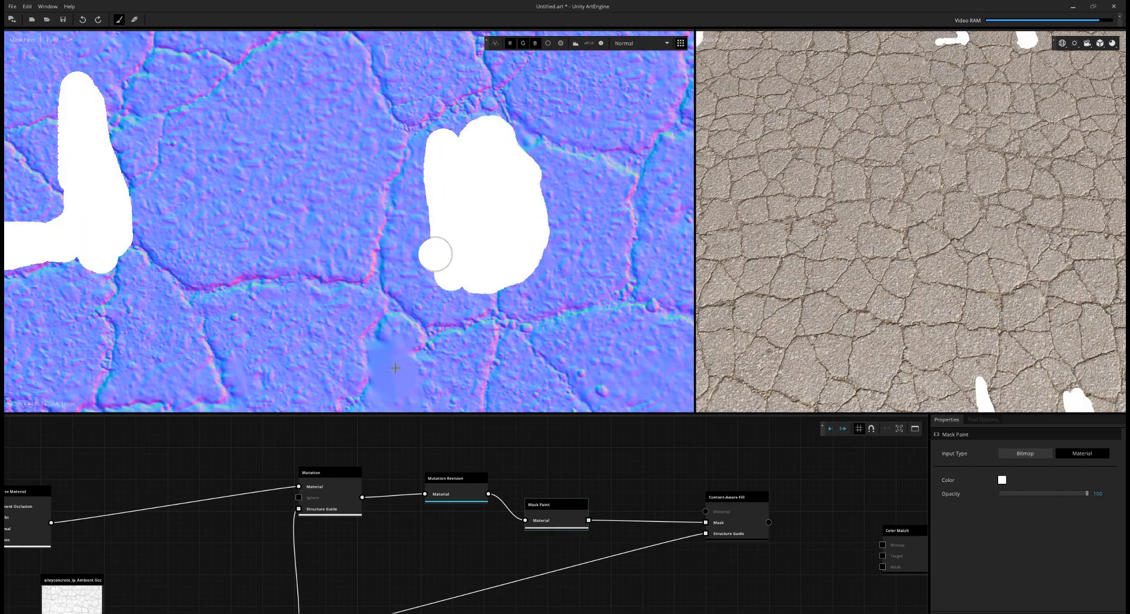
{"action": "middle_click_drag", "start_coordinate": [436, 253], "coordinate": [457, 187]}
{"action": "scroll", "coordinate": [418, 267], "scroll_direction": "up", "scroll_amount": 1}
{"action": "mouse_move", "coordinate": [423, 264]}
{"action": "left_mouse_down"}
{"action": "mouse_move", "coordinate": [422, 347]}
{"action": "mouse_move", "coordinate": [407, 265]}
{"action": "left_mouse_up"}
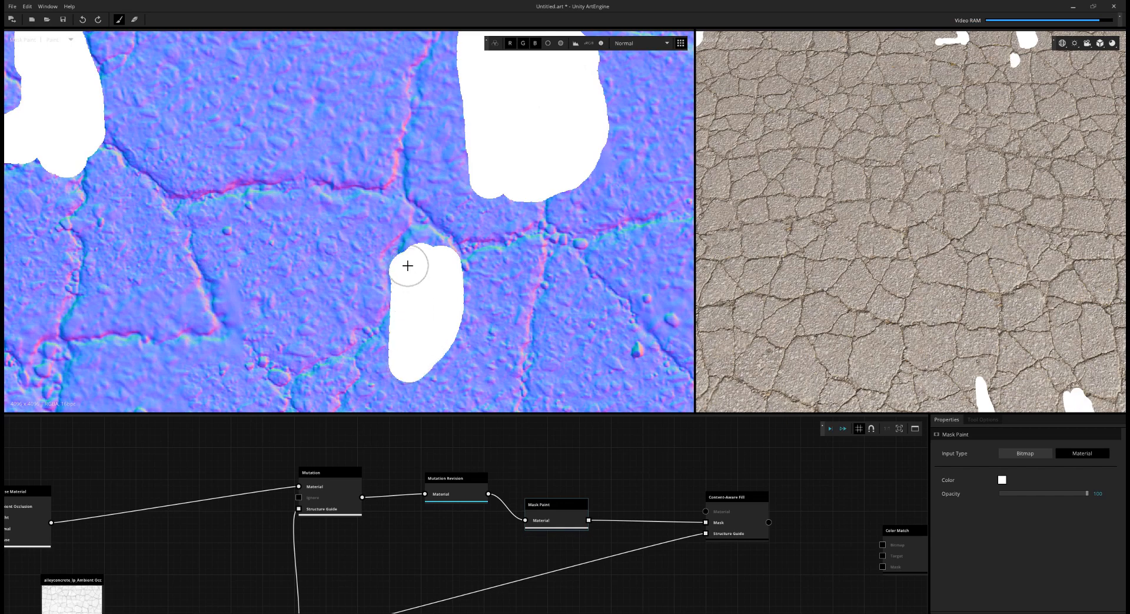
Step: Paint a short mask stroke over the small blurred spot further down, just inside the tile's left border
{"action": "scroll", "coordinate": [428, 284], "scroll_direction": "down", "scroll_amount": 4}
{"action": "middle_click_drag", "start_coordinate": [457, 374], "coordinate": [492, 194]}
{"action": "scroll", "coordinate": [412, 248], "scroll_direction": "up", "scroll_amount": 1}
{"action": "left_click_drag", "start_coordinate": [366, 291], "coordinate": [368, 302]}
{"action": "middle_click_drag", "start_coordinate": [412, 386], "coordinate": [459, 194]}
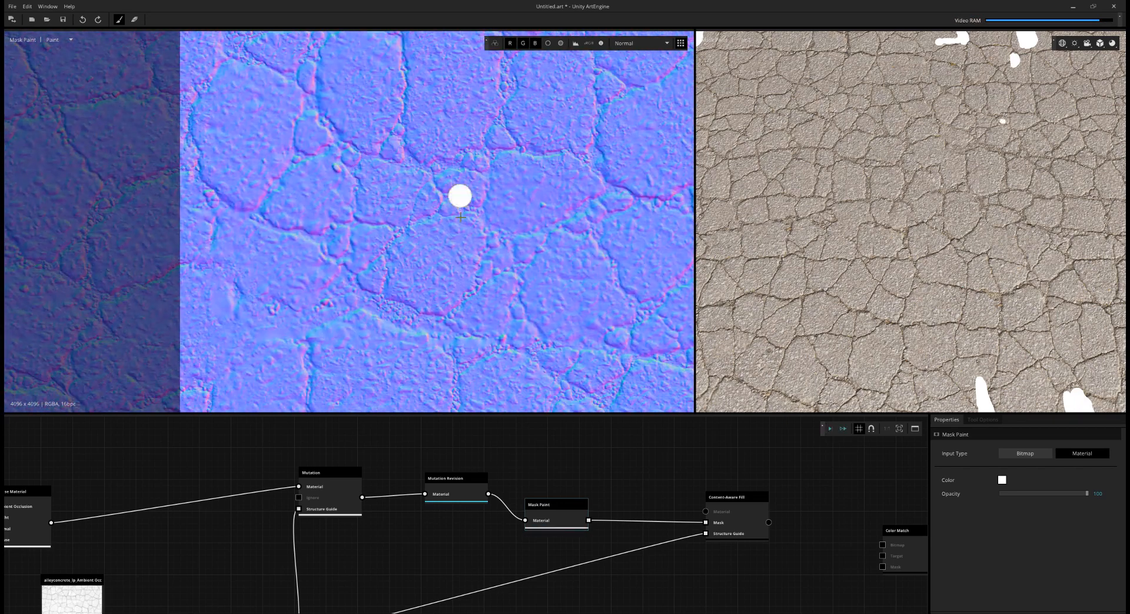
{"action": "middle_click_drag", "start_coordinate": [458, 278], "coordinate": [447, 238]}
{"action": "middle_click_drag", "start_coordinate": [333, 277], "coordinate": [348, 187]}
{"action": "middle_click_drag", "start_coordinate": [412, 231], "coordinate": [377, 176]}
{"action": "left_click_drag", "start_coordinate": [223, 136], "coordinate": [234, 166]}
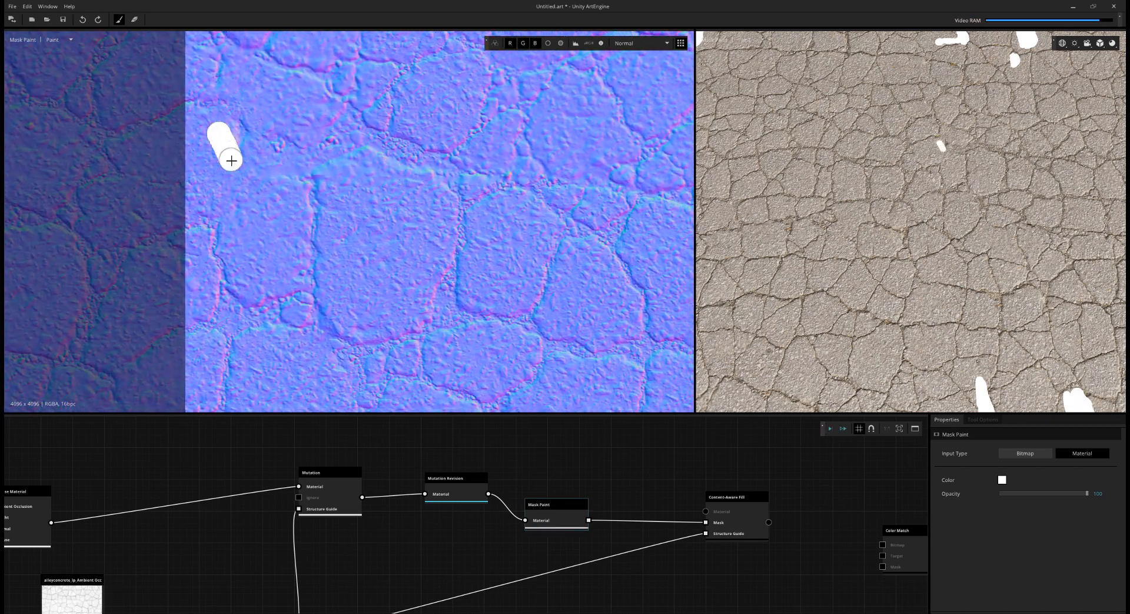
{"action": "mouse_move", "coordinate": [489, 295]}
{"action": "middle_mouse_down"}
{"action": "mouse_move", "coordinate": [465, 210]}
{"action": "mouse_move", "coordinate": [187, 252]}
{"action": "middle_mouse_up"}
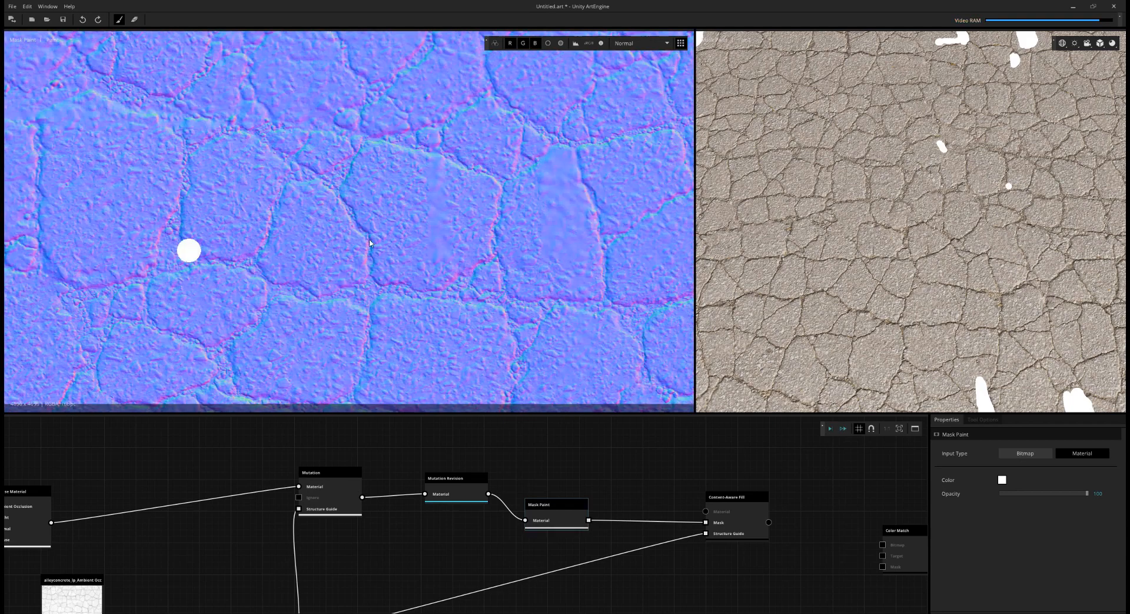
{"action": "left_click", "coordinate": [505, 200]}
{"action": "left_click", "coordinate": [459, 179]}
{"action": "key", "text": "e"}
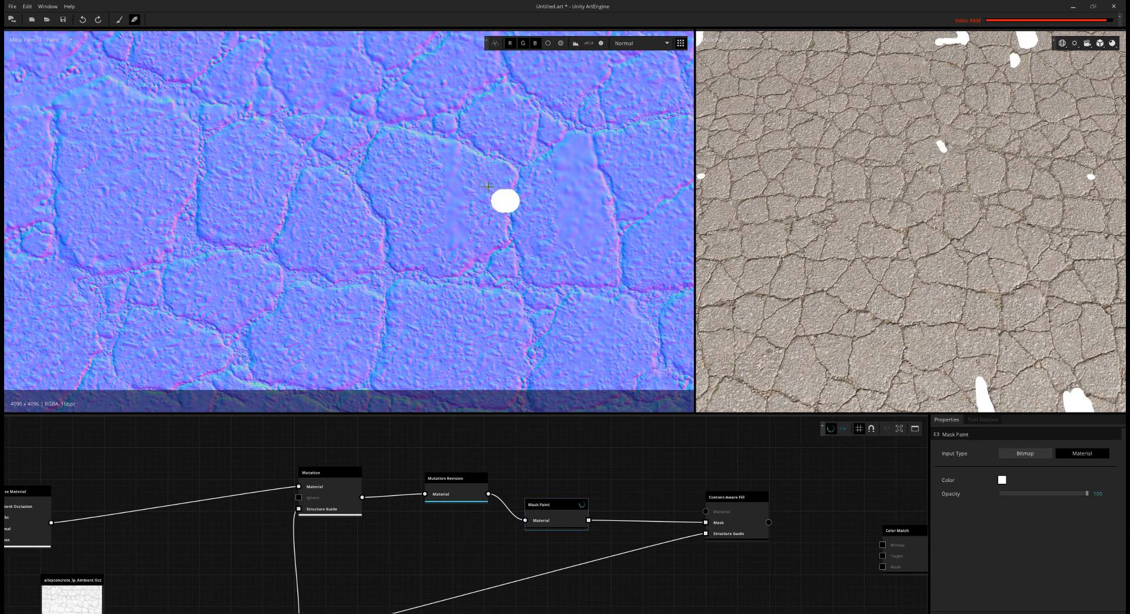
{"action": "left_click_drag", "start_coordinate": [500, 199], "coordinate": [508, 192]}
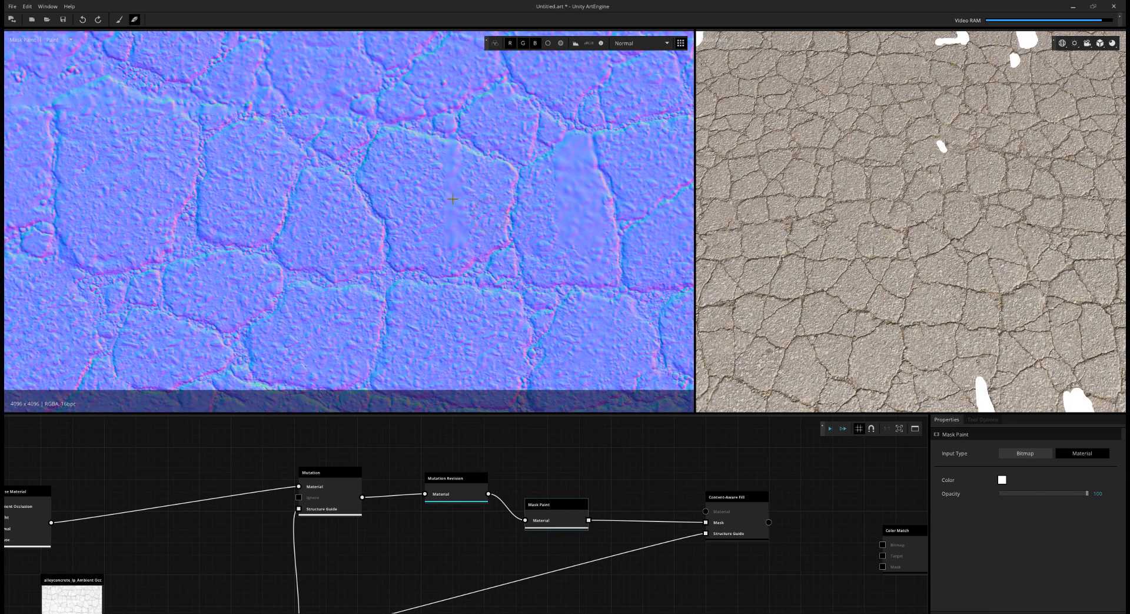
Step: Mask the two blurred patches in the neighbouring concrete cells near the tile's lower edge
{"action": "mouse_move", "coordinate": [463, 223]}
{"action": "left_mouse_down"}
{"action": "mouse_move", "coordinate": [452, 175]}
{"action": "mouse_move", "coordinate": [446, 233]}
{"action": "left_mouse_up"}
{"action": "mouse_move", "coordinate": [553, 176]}
{"action": "left_mouse_down"}
{"action": "mouse_move", "coordinate": [580, 144]}
{"action": "mouse_move", "coordinate": [590, 252]}
{"action": "mouse_move", "coordinate": [576, 245]}
{"action": "mouse_move", "coordinate": [592, 240]}
{"action": "left_mouse_up"}
{"action": "scroll", "coordinate": [572, 241], "scroll_direction": "down", "scroll_amount": 3}
{"action": "mouse_move", "coordinate": [510, 166]}
{"action": "middle_mouse_down"}
{"action": "mouse_move", "coordinate": [472, 412]}
{"action": "mouse_move", "coordinate": [510, 235]}
{"action": "middle_mouse_up"}
{"action": "left_click", "coordinate": [500, 217]}
Step: Paint a mask over the blurred patch in the third cell along the row, extending it to the cell's upper-left corner
{"action": "middle_click_drag", "start_coordinate": [580, 146], "coordinate": [595, 214]}
{"action": "scroll", "coordinate": [595, 214], "scroll_direction": "up", "scroll_amount": 3}
{"action": "mouse_move", "coordinate": [600, 133]}
{"action": "left_mouse_down"}
{"action": "mouse_move", "coordinate": [633, 116]}
{"action": "mouse_move", "coordinate": [605, 143]}
{"action": "mouse_move", "coordinate": [598, 198]}
{"action": "left_mouse_up"}
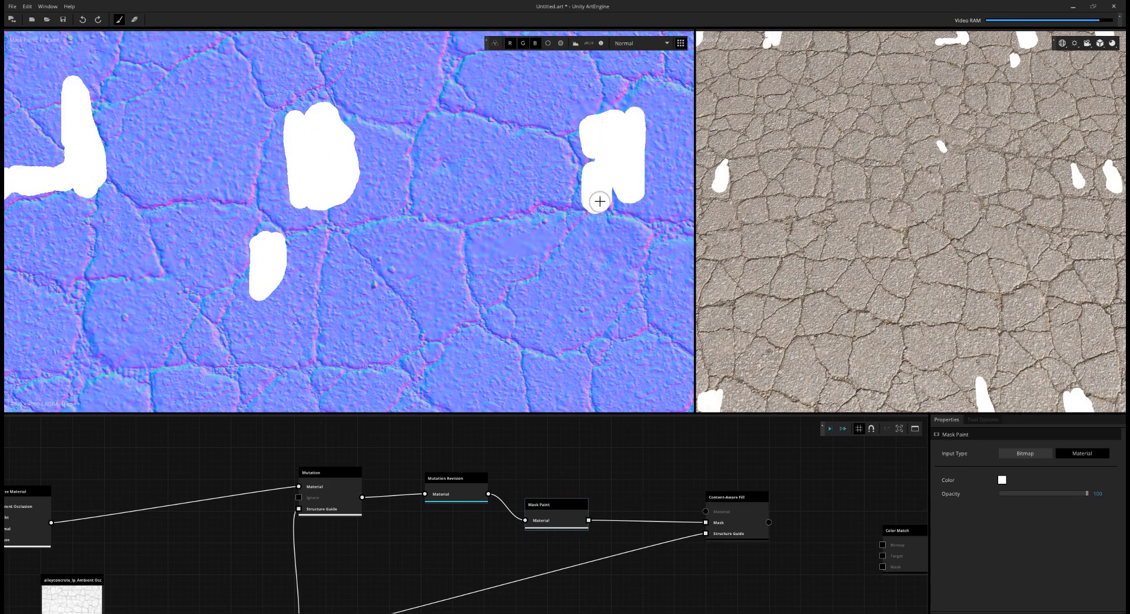
{"action": "middle_click_drag", "start_coordinate": [577, 168], "coordinate": [566, 205]}
{"action": "mouse_move", "coordinate": [566, 143]}
{"action": "left_mouse_down"}
{"action": "mouse_move", "coordinate": [583, 151]}
{"action": "mouse_move", "coordinate": [621, 138]}
{"action": "left_mouse_up"}
{"action": "scroll", "coordinate": [518, 227], "scroll_direction": "down", "scroll_amount": 2}
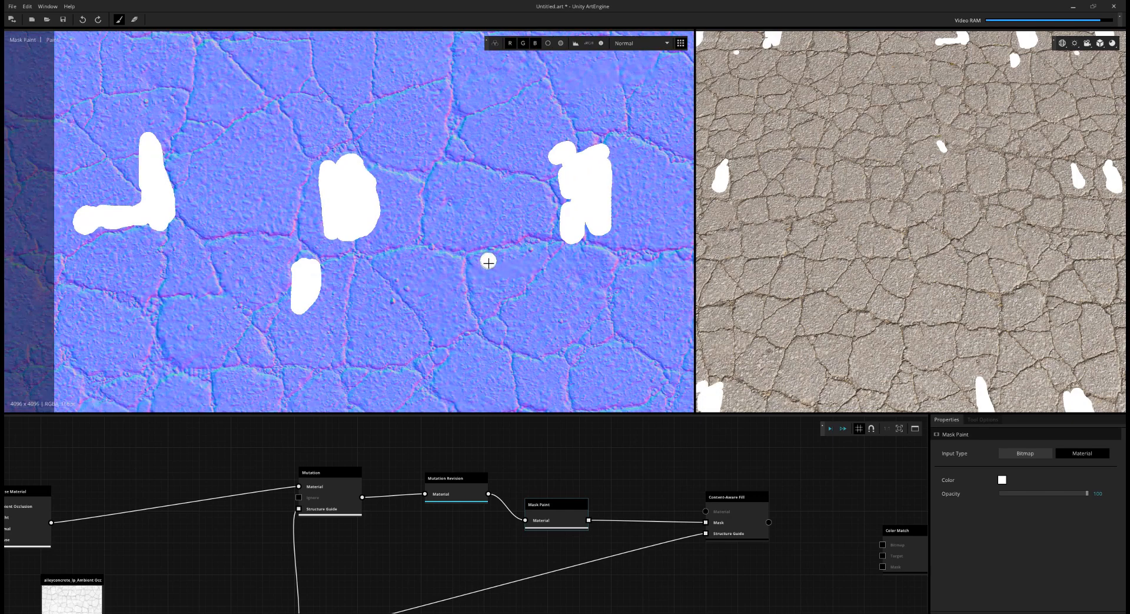
Step: Paint a short horizontal mask stroke over the blurred area in the cell below and left of the rectangular mask
{"action": "scroll", "coordinate": [491, 284], "scroll_direction": "up", "scroll_amount": 3}
{"action": "left_click", "coordinate": [492, 271]}
{"action": "left_click_drag", "start_coordinate": [492, 268], "coordinate": [557, 248]}
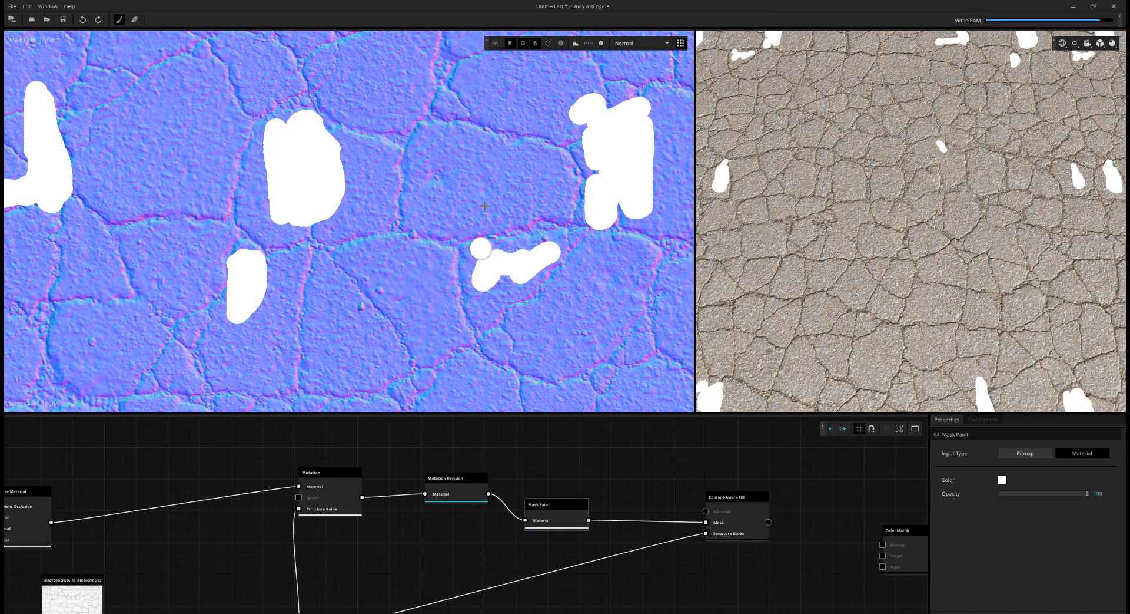
Step: Paint a T-shaped mask over the blurred patch in the concrete cell above the rectangular mask
{"action": "middle_click_drag", "start_coordinate": [482, 248], "coordinate": [438, 354]}
{"action": "middle_click_drag", "start_coordinate": [478, 58], "coordinate": [465, 232]}
{"action": "left_click_drag", "start_coordinate": [553, 277], "coordinate": [613, 279]}
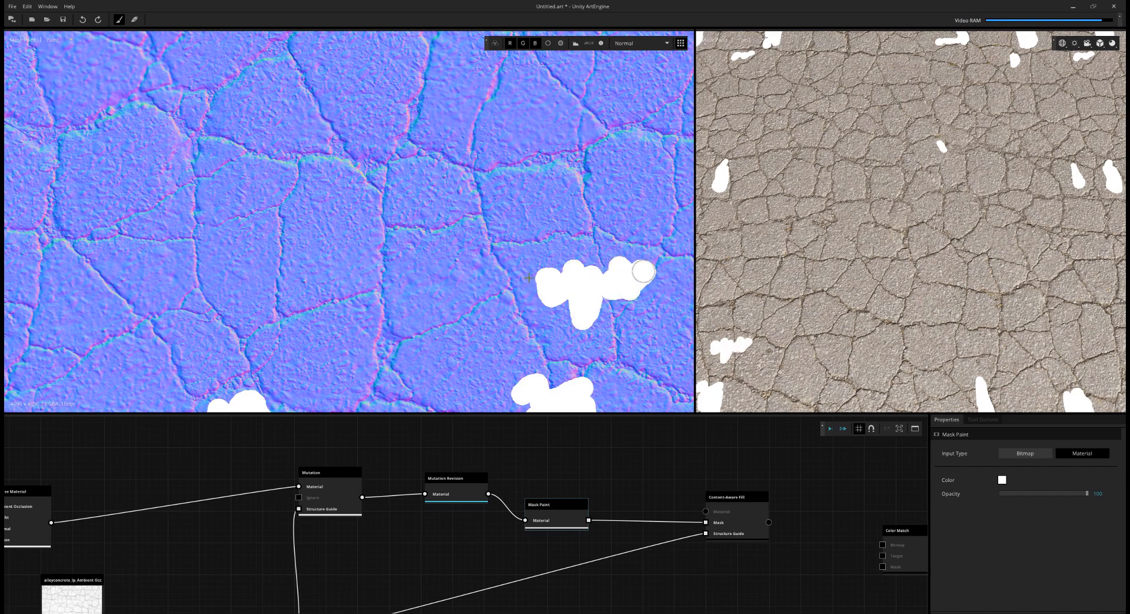
Step: Paint a short diagonal mask stroke over the blurred spot near the tile's upper edge, up and left of the T-shaped mask
{"action": "middle_click_drag", "start_coordinate": [480, 76], "coordinate": [459, 213]}
{"action": "scroll", "coordinate": [457, 214], "scroll_direction": "down", "scroll_amount": 2}
{"action": "scroll", "coordinate": [459, 213], "scroll_direction": "up", "scroll_amount": 3}
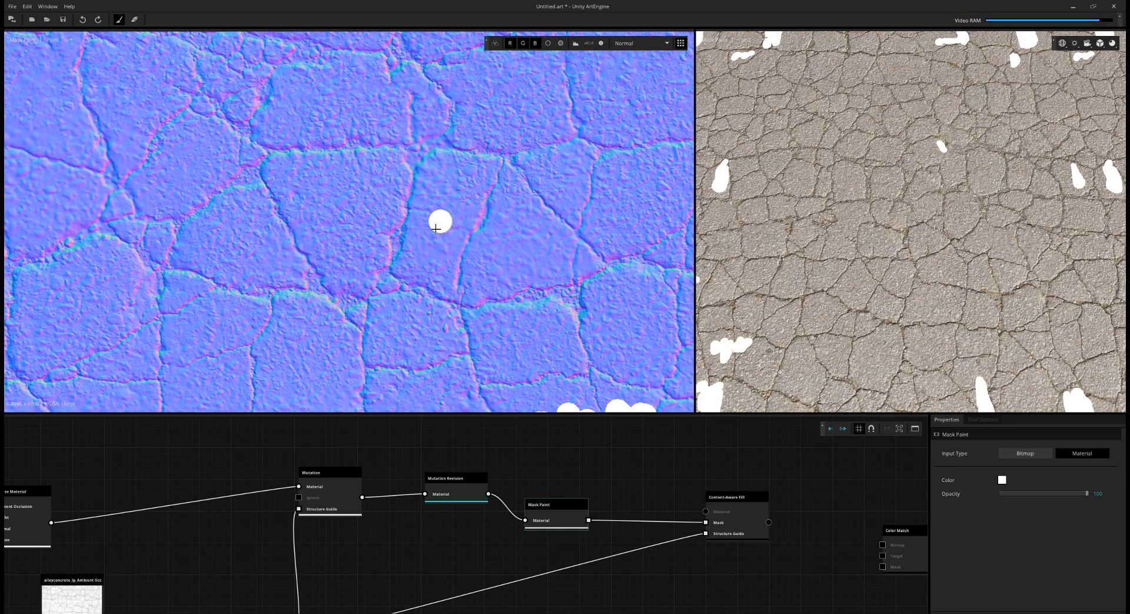
{"action": "left_click_drag", "start_coordinate": [425, 245], "coordinate": [460, 204]}
{"action": "scroll", "coordinate": [509, 238], "scroll_direction": "down", "scroll_amount": 2}
{"action": "middle_click_drag", "start_coordinate": [500, 240], "coordinate": [254, 214]}
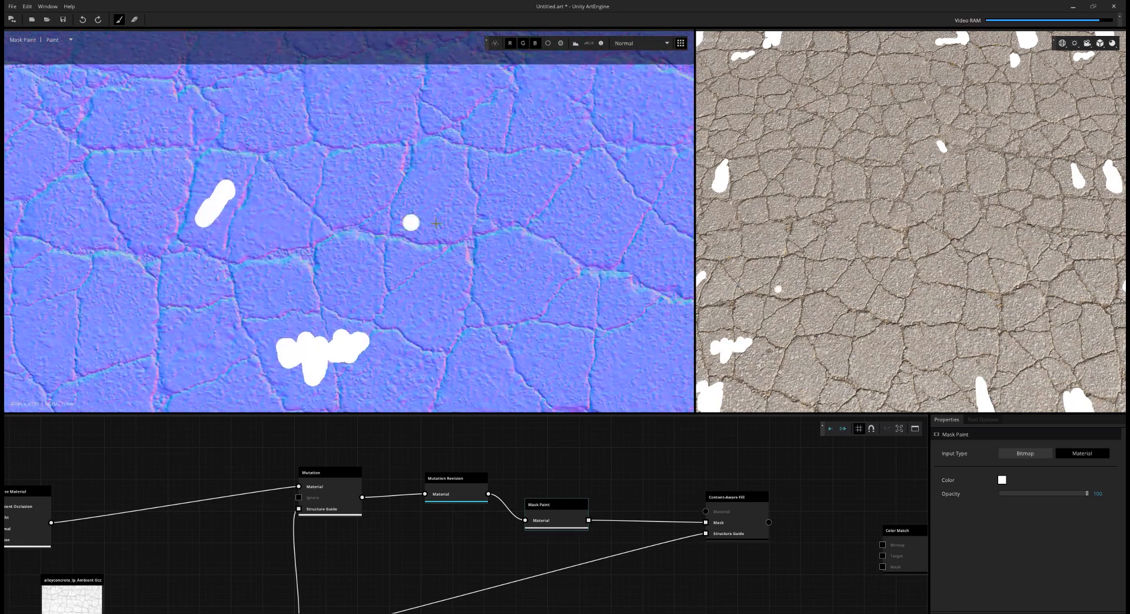
Step: Mask the wide blurred patch in the cell to the right of and slightly below the rectangular mask
{"action": "middle_click_drag", "start_coordinate": [436, 223], "coordinate": [355, 221]}
{"action": "mouse_move", "coordinate": [516, 340]}
{"action": "middle_mouse_down"}
{"action": "mouse_move", "coordinate": [497, 227]}
{"action": "mouse_move", "coordinate": [517, 268]}
{"action": "mouse_move", "coordinate": [497, 240]}
{"action": "mouse_move", "coordinate": [512, 184]}
{"action": "middle_mouse_up"}
{"action": "scroll", "coordinate": [456, 279], "scroll_direction": "up", "scroll_amount": 2}
{"action": "mouse_move", "coordinate": [455, 279]}
{"action": "left_mouse_down"}
{"action": "mouse_move", "coordinate": [465, 294]}
{"action": "mouse_move", "coordinate": [488, 268]}
{"action": "mouse_move", "coordinate": [522, 295]}
{"action": "mouse_move", "coordinate": [545, 294]}
{"action": "mouse_move", "coordinate": [448, 301]}
{"action": "left_mouse_up"}
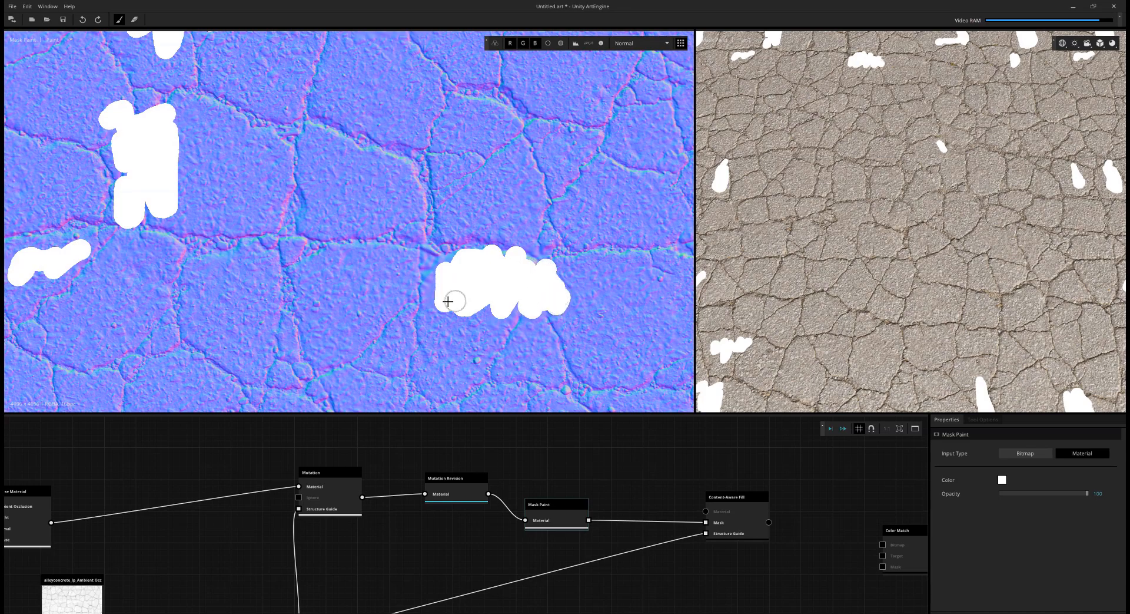
Step: Mask the blurred patch to the right of the two tall masks and paint a vertical stroke in the cell above it
{"action": "scroll", "coordinate": [448, 301], "scroll_direction": "down", "scroll_amount": 1}
{"action": "scroll", "coordinate": [460, 237], "scroll_direction": "down", "scroll_amount": 1}
{"action": "middle_click_drag", "start_coordinate": [482, 209], "coordinate": [505, 65]}
{"action": "middle_click_drag", "start_coordinate": [462, 276], "coordinate": [469, 245]}
{"action": "middle_click_drag", "start_coordinate": [439, 318], "coordinate": [448, 219]}
{"action": "scroll", "coordinate": [449, 219], "scroll_direction": "up", "scroll_amount": 1}
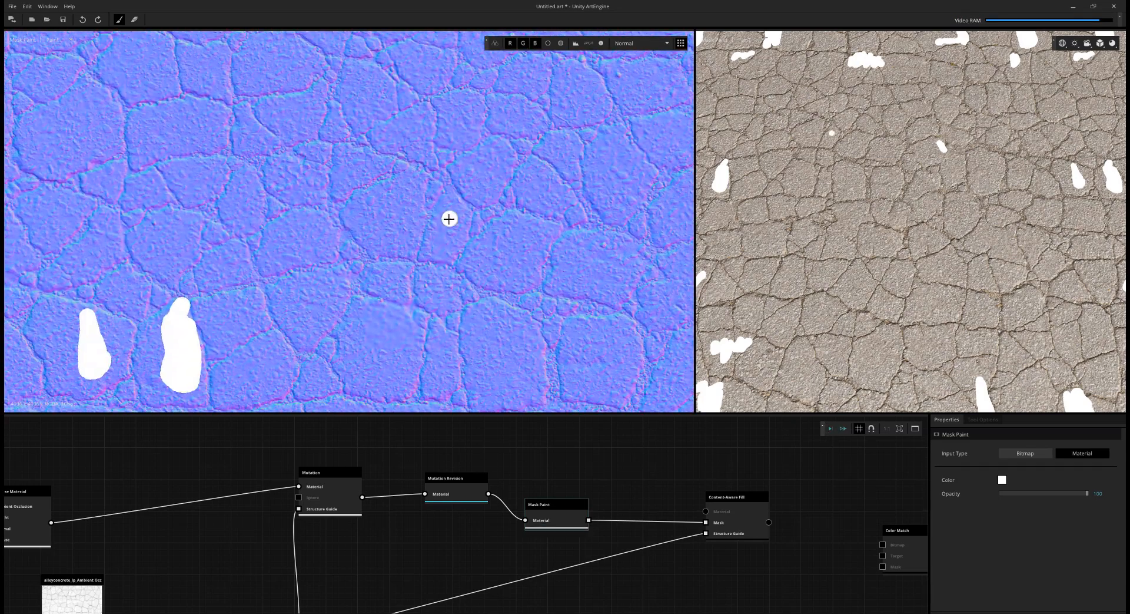
{"action": "scroll", "coordinate": [449, 218], "scroll_direction": "up", "scroll_amount": 1}
{"action": "mouse_move", "coordinate": [504, 273]}
{"action": "middle_mouse_down"}
{"action": "mouse_move", "coordinate": [505, 247]}
{"action": "mouse_move", "coordinate": [452, 219]}
{"action": "middle_mouse_up"}
{"action": "scroll", "coordinate": [326, 306], "scroll_direction": "up", "scroll_amount": 1}
{"action": "mouse_move", "coordinate": [325, 306]}
{"action": "left_mouse_down"}
{"action": "mouse_move", "coordinate": [300, 313]}
{"action": "mouse_move", "coordinate": [356, 282]}
{"action": "mouse_move", "coordinate": [346, 333]}
{"action": "left_mouse_up"}
{"action": "middle_click_drag", "start_coordinate": [414, 156], "coordinate": [407, 183]}
{"action": "mouse_move", "coordinate": [396, 142]}
{"action": "left_mouse_down"}
{"action": "mouse_move", "coordinate": [396, 184]}
{"action": "mouse_move", "coordinate": [397, 126]}
{"action": "left_mouse_up"}
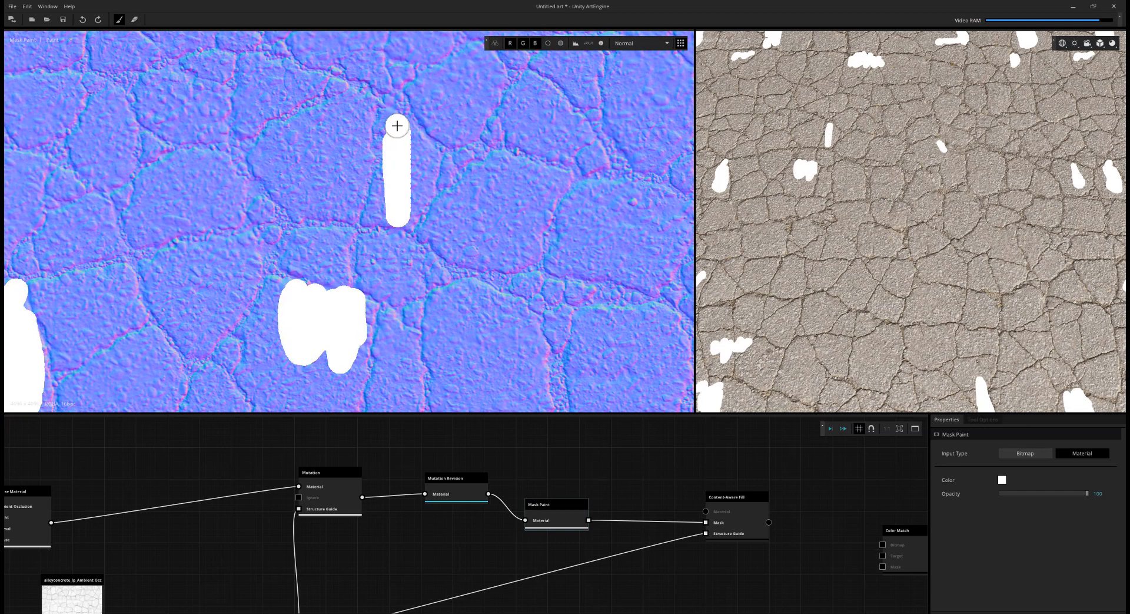
Step: Connect the Mutation Revision output to the Content-Aware Fill node's Material input and start computing the fill
{"action": "scroll", "coordinate": [456, 229], "scroll_direction": "down", "scroll_amount": 2}
{"action": "middle_click_drag", "start_coordinate": [512, 300], "coordinate": [507, 212]}
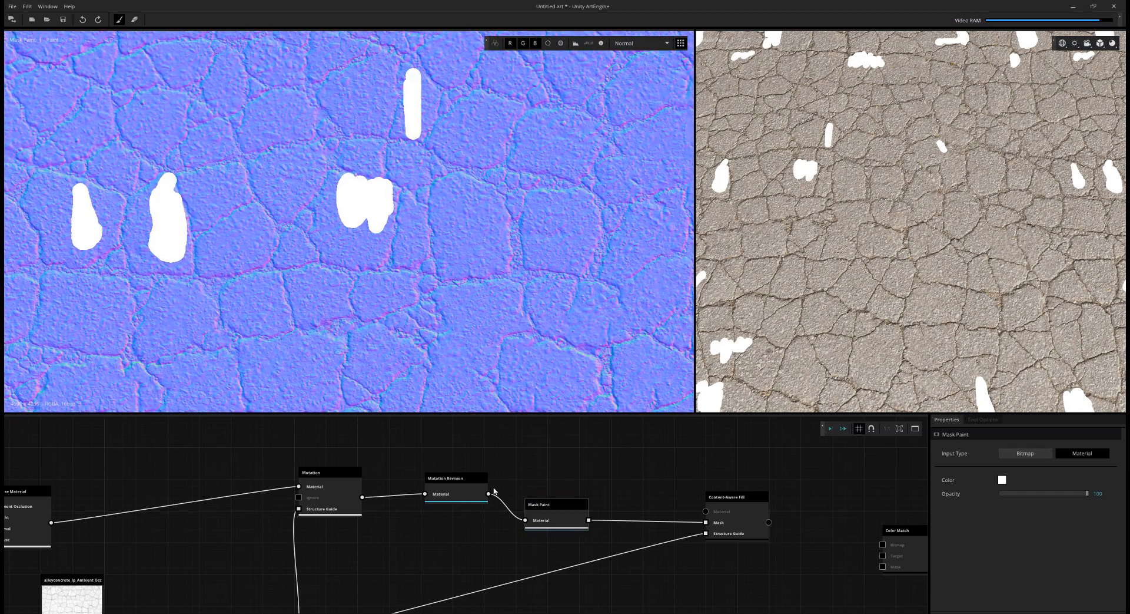
{"action": "left_click_drag", "start_coordinate": [607, 485], "coordinate": [707, 512]}
{"action": "left_click", "coordinate": [741, 516]}
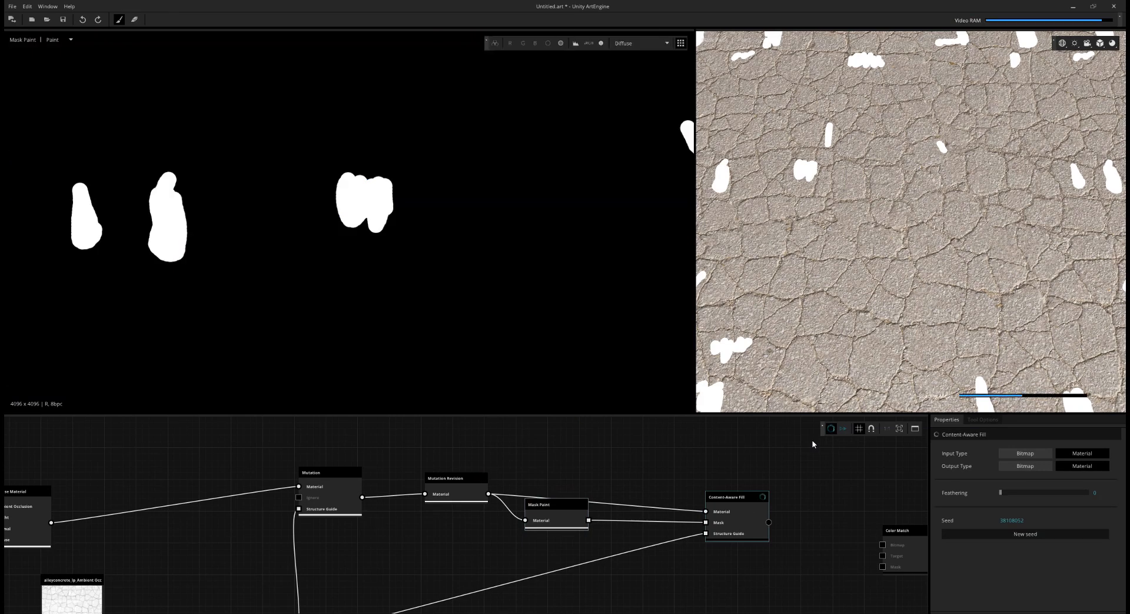
{"action": "left_click", "coordinate": [816, 460]}
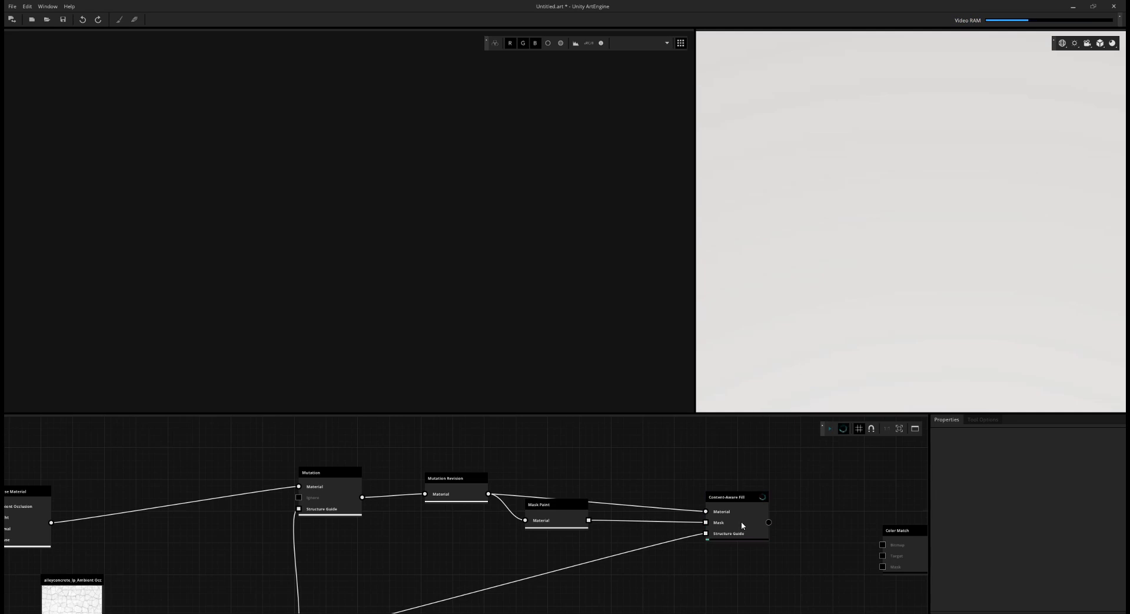
Step: Rearrange the graph, aligning Content-Aware Fill and Color Match with the main row and placing Roughness Transfer below Color Match
{"action": "left_click_drag", "start_coordinate": [742, 517], "coordinate": [744, 499]}
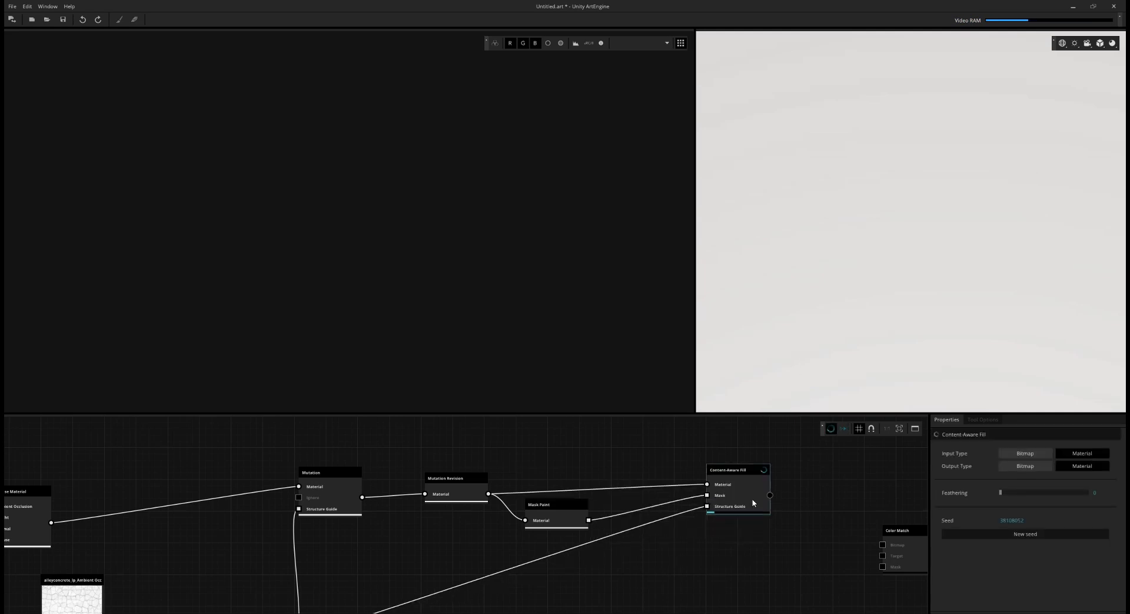
{"action": "left_click", "coordinate": [819, 500]}
{"action": "middle_click_drag", "start_coordinate": [924, 485], "coordinate": [765, 477]}
{"action": "scroll", "coordinate": [764, 476], "scroll_direction": "down", "scroll_amount": 1}
{"action": "left_click_drag", "start_coordinate": [754, 541], "coordinate": [771, 489]}
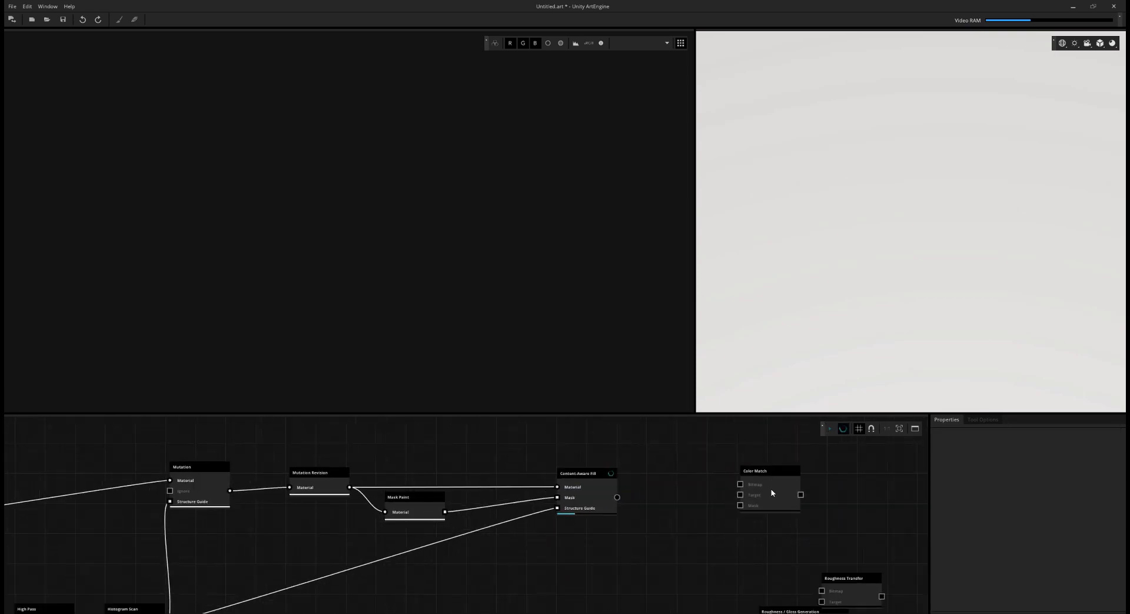
{"action": "middle_click_drag", "start_coordinate": [856, 592], "coordinate": [833, 560]}
{"action": "left_click_drag", "start_coordinate": [834, 562], "coordinate": [770, 539]}
Step: Add a Compose Material node to the right of the Color Match and Roughness Transfer nodes
{"action": "key", "text": "Tab"}
{"action": "type", "text": "comp"}
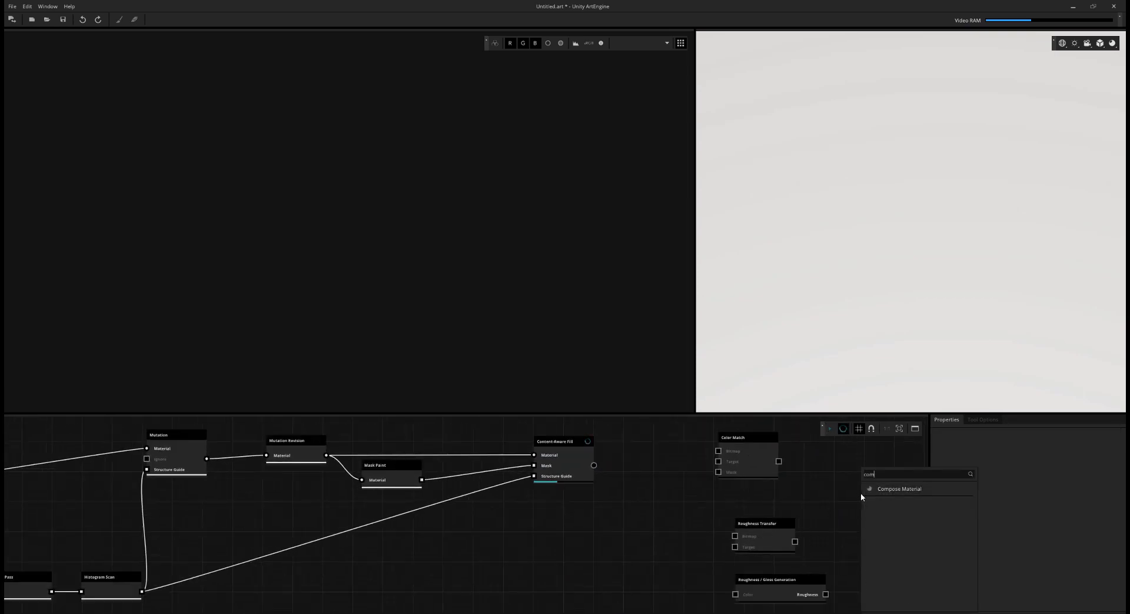
{"action": "key", "text": "Return"}
{"action": "middle_click_drag", "start_coordinate": [838, 503], "coordinate": [701, 514]}
{"action": "left_click_drag", "start_coordinate": [741, 540], "coordinate": [743, 489]}
Step: Add an Output node to the right of the Compose Material node
{"action": "key", "text": "Tab"}
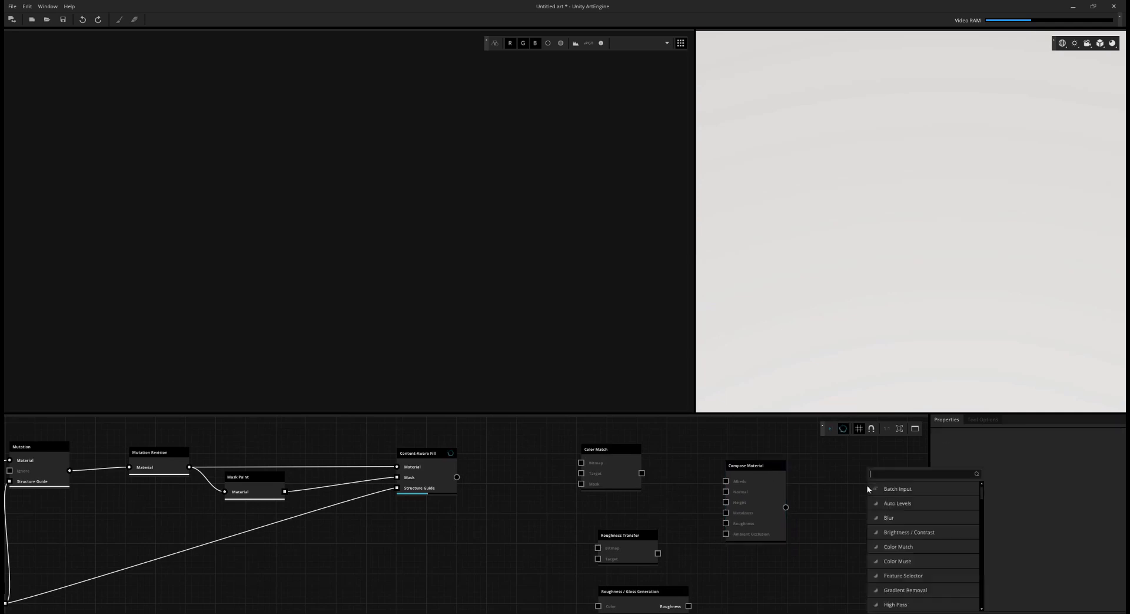
{"action": "type", "text": "output"}
{"action": "key", "text": "Return"}
{"action": "left_click_drag", "start_coordinate": [890, 501], "coordinate": [876, 493]}
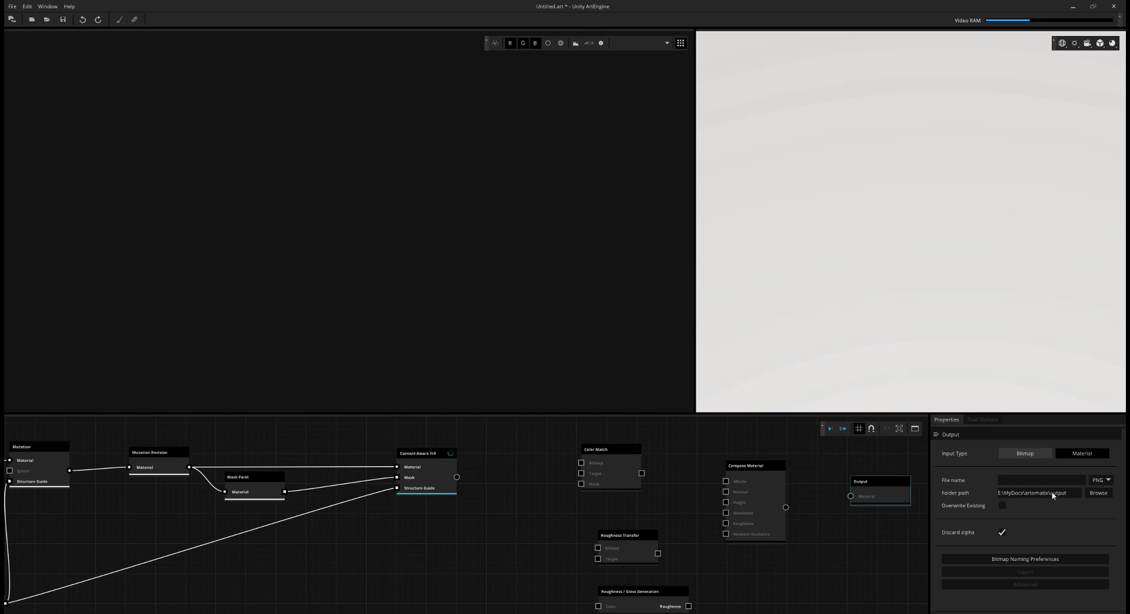
Step: Set the Output node's folder path to alleyconcrete\maps and its file name to alleyconcrete, and enable Overwrite Existing
{"action": "left_click", "coordinate": [1054, 494]}
{"action": "key", "text": "ctrl+v"}
{"action": "left_click", "coordinate": [1053, 479]}
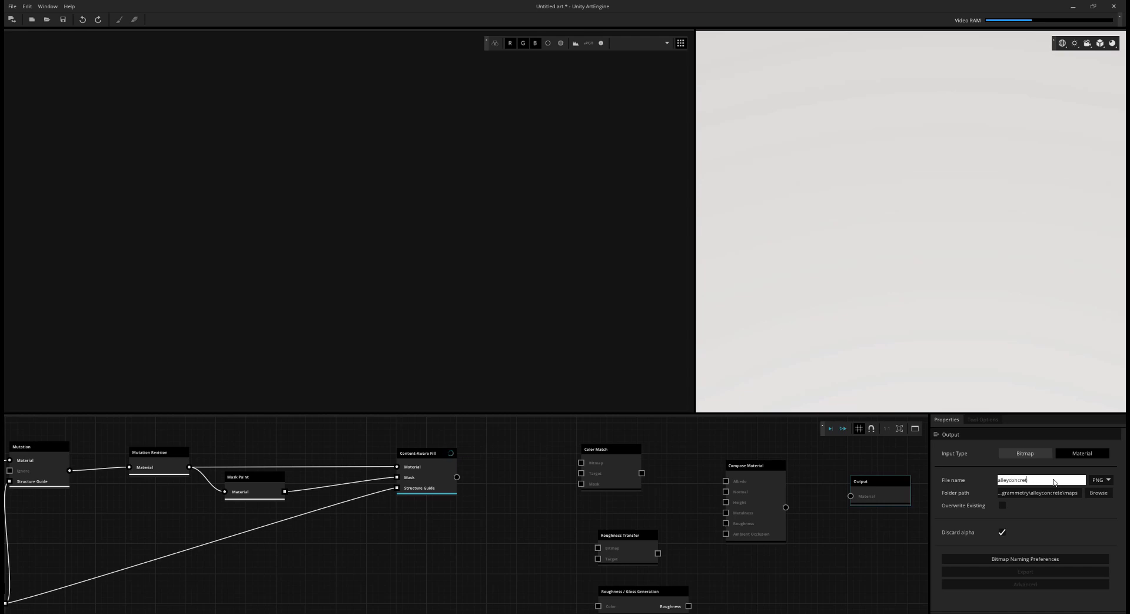
{"action": "left_click", "coordinate": [1008, 505]}
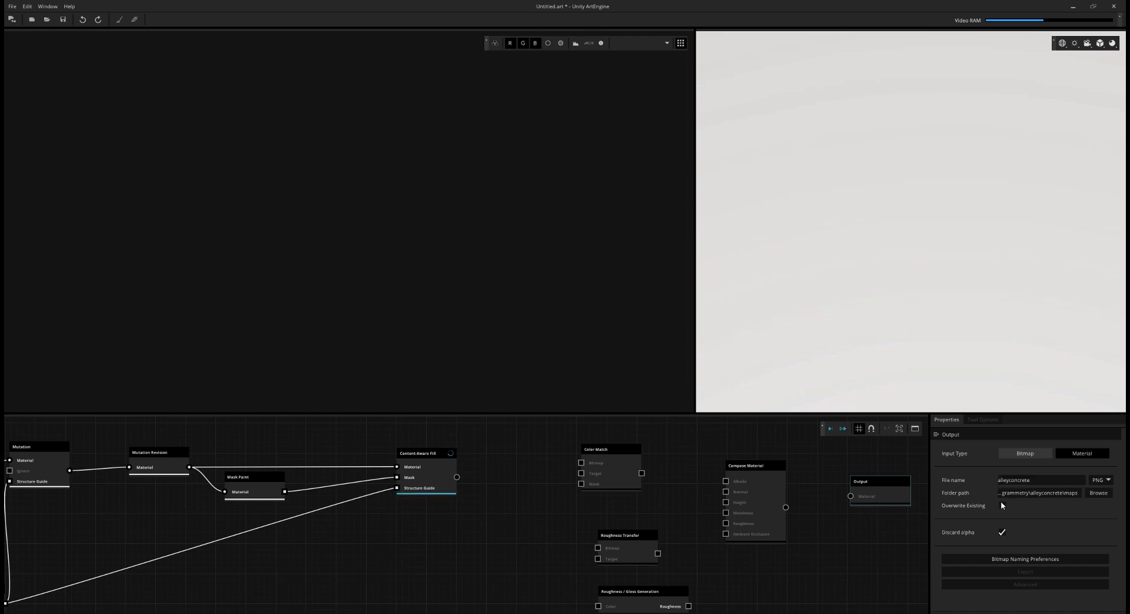
Step: Inspect the Content-Aware Fill's normal map near the tile's left border, comparing the filled output with its input
{"action": "middle_click_drag", "start_coordinate": [509, 527], "coordinate": [569, 539]}
{"action": "left_click", "coordinate": [479, 471]}
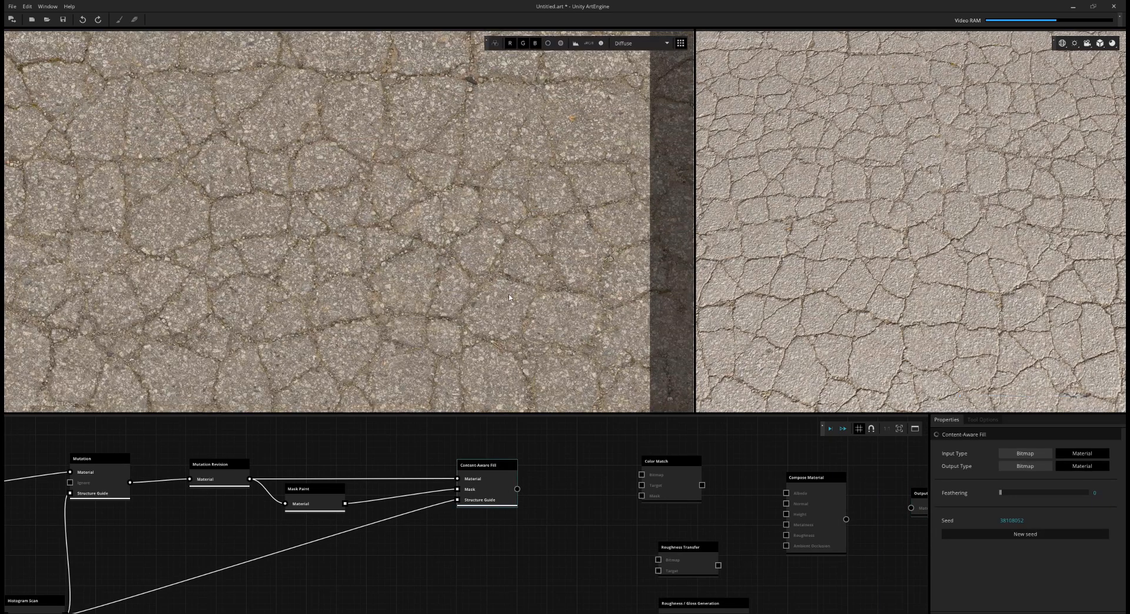
{"action": "key", "text": "2"}
{"action": "scroll", "coordinate": [454, 254], "scroll_direction": "up", "scroll_amount": 3}
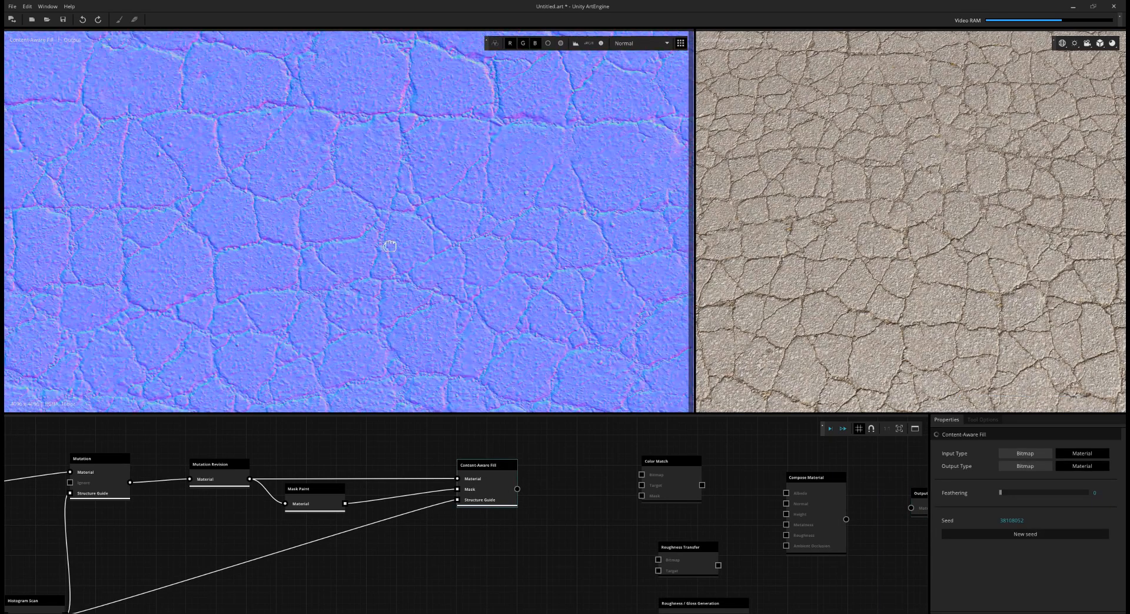
{"action": "middle_click_drag", "start_coordinate": [347, 148], "coordinate": [648, 276]}
{"action": "middle_click_drag", "start_coordinate": [180, 165], "coordinate": [360, 220]}
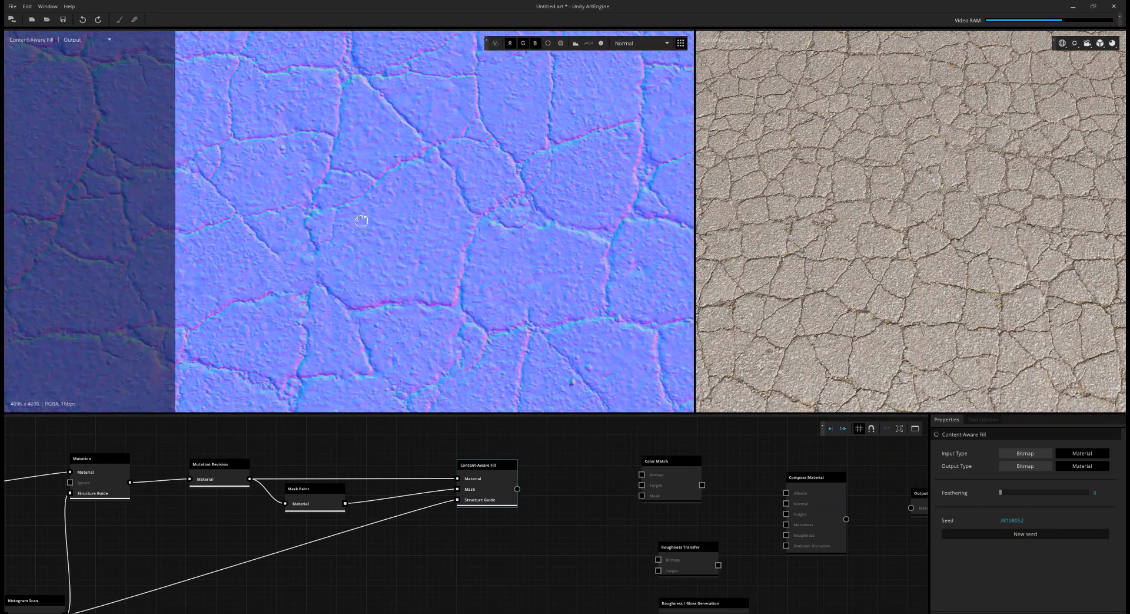
{"action": "scroll", "coordinate": [347, 211], "scroll_direction": "up", "scroll_amount": 1}
{"action": "key", "text": "space"}
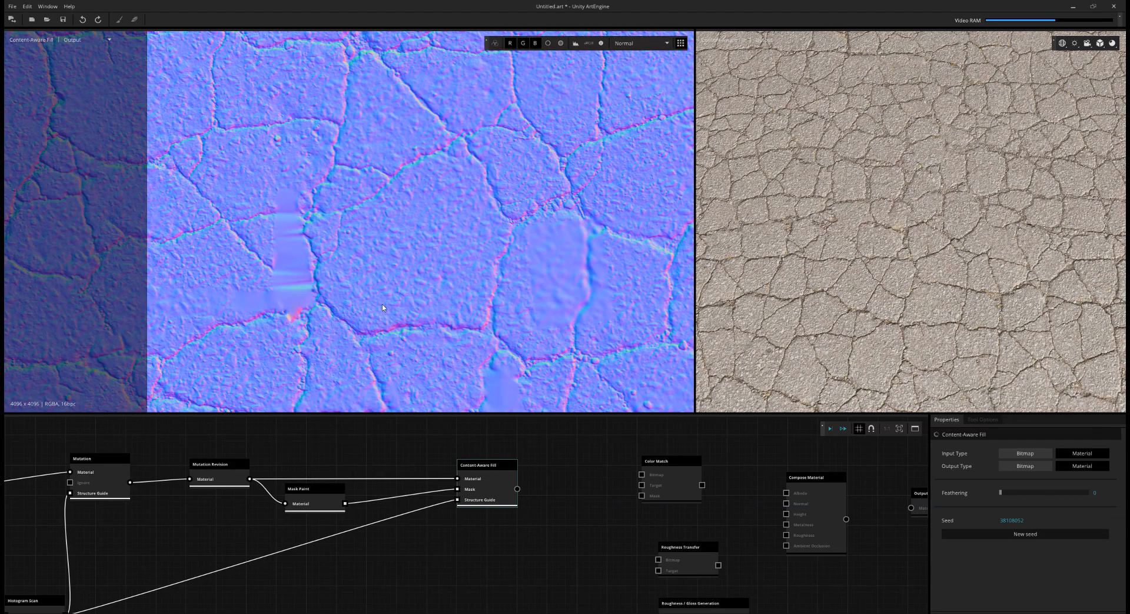
Step: Compare the filled and unfilled normal map in the remaining masked areas across the tile
{"action": "scroll", "coordinate": [382, 305], "scroll_direction": "down", "scroll_amount": 1}
{"action": "middle_click_drag", "start_coordinate": [444, 316], "coordinate": [407, 244]}
{"action": "scroll", "coordinate": [414, 180], "scroll_direction": "down", "scroll_amount": 2}
{"action": "middle_click_drag", "start_coordinate": [524, 202], "coordinate": [455, 226]}
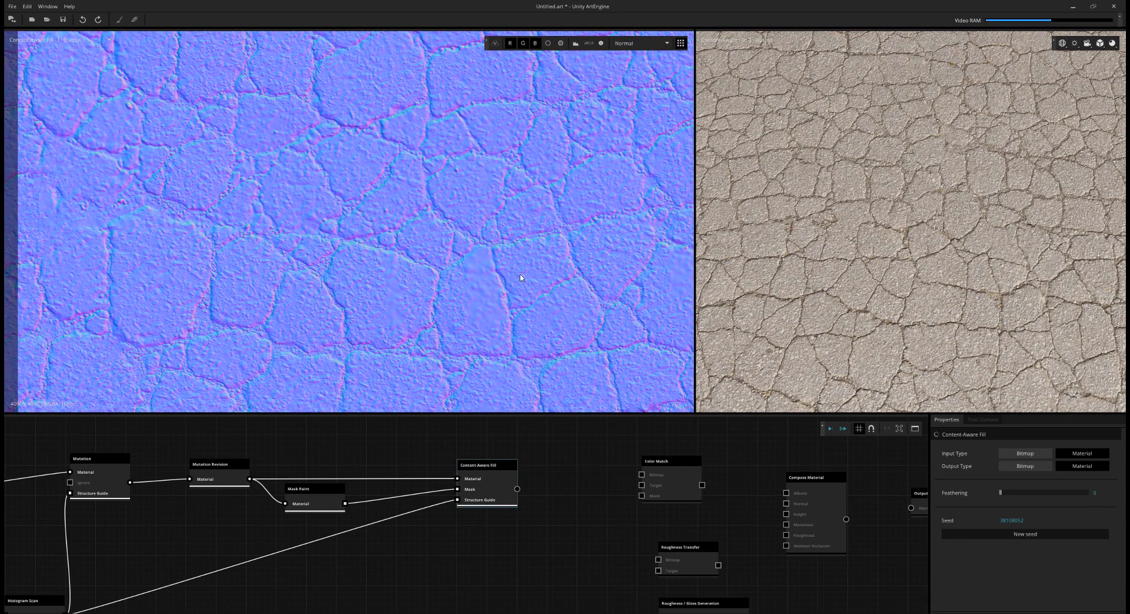
{"action": "scroll", "coordinate": [530, 285], "scroll_direction": "up", "scroll_amount": 3}
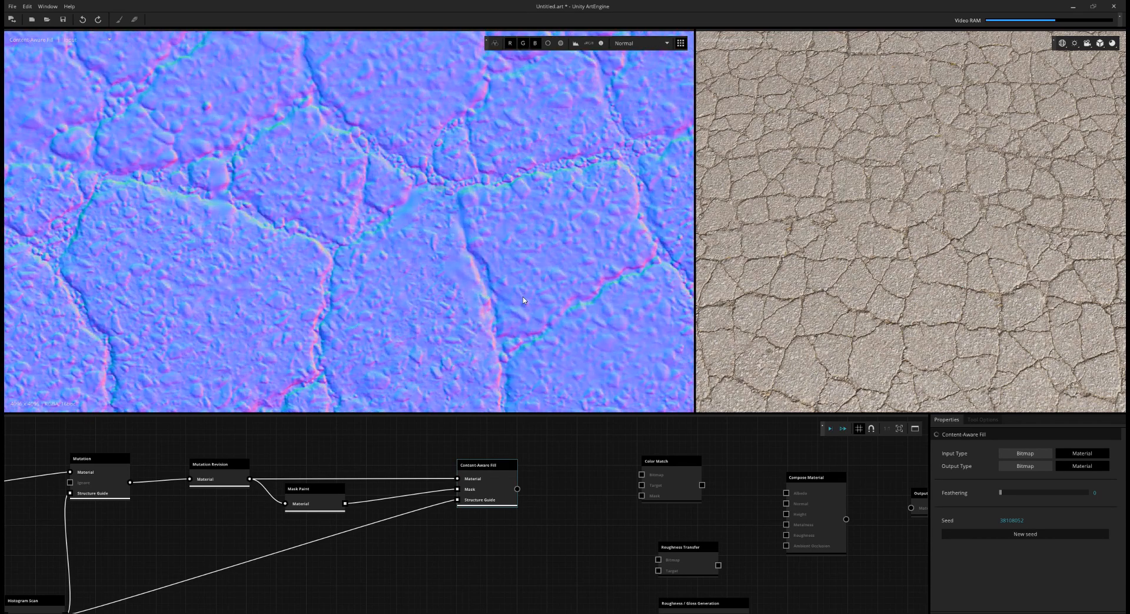
{"action": "key", "text": "space"}
{"action": "key", "text": "space"}
{"action": "scroll", "coordinate": [542, 291], "scroll_direction": "down", "scroll_amount": 3}
{"action": "middle_click_drag", "start_coordinate": [553, 285], "coordinate": [438, 280]}
{"action": "scroll", "coordinate": [431, 287], "scroll_direction": "up", "scroll_amount": 2}
{"action": "key", "text": "space"}
{"action": "scroll", "coordinate": [332, 192], "scroll_direction": "up", "scroll_amount": 3}
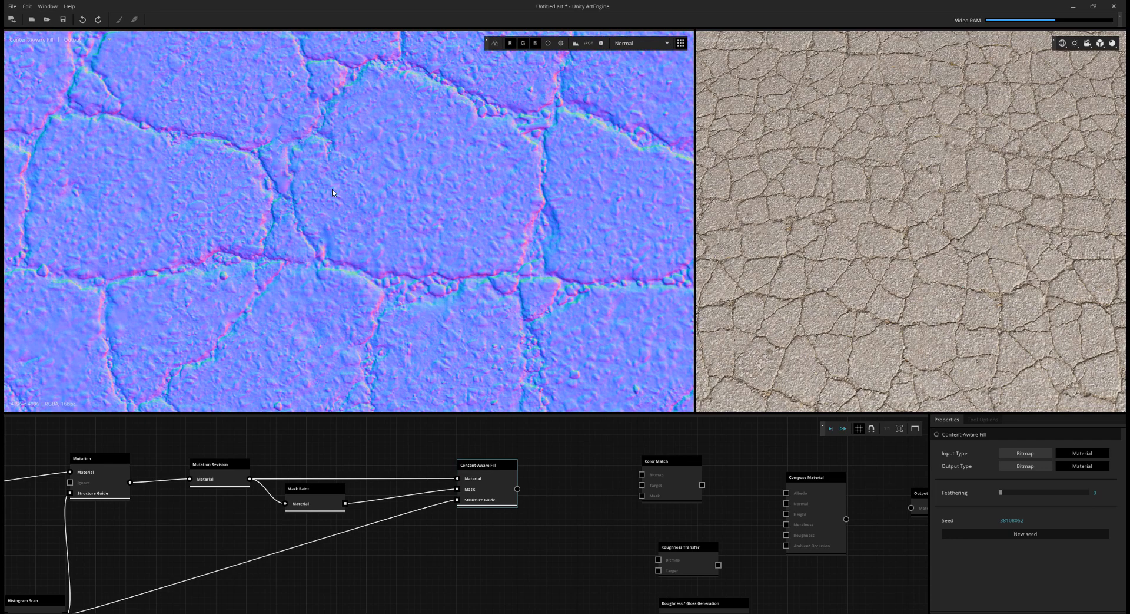
{"action": "scroll", "coordinate": [337, 192], "scroll_direction": "down", "scroll_amount": 5}
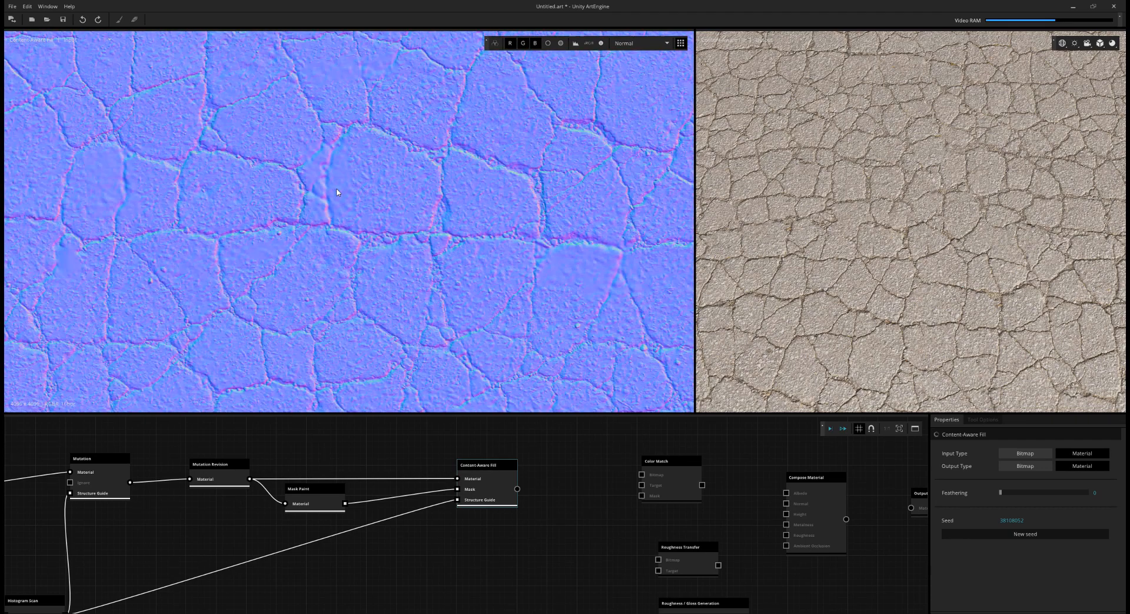
{"action": "scroll", "coordinate": [550, 475], "scroll_direction": "up", "scroll_amount": 1}
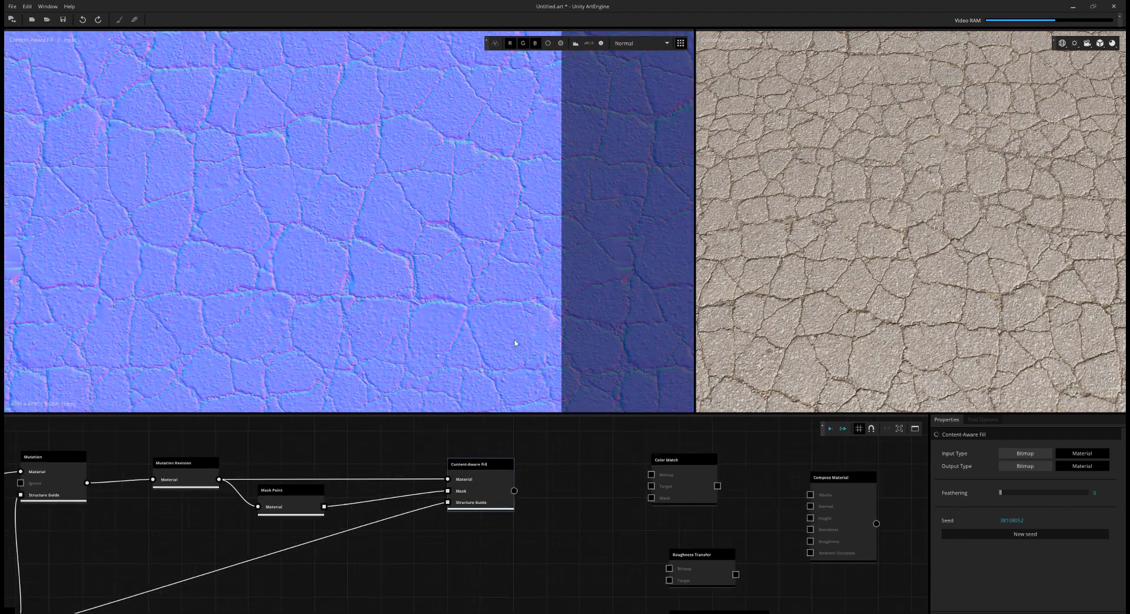
Step: Examine the Content-Aware Fill's height and diffuse maps, and view the material at an angle in the 3D preview
{"action": "key", "text": "3"}
{"action": "key", "text": "1"}
{"action": "key", "text": "3"}
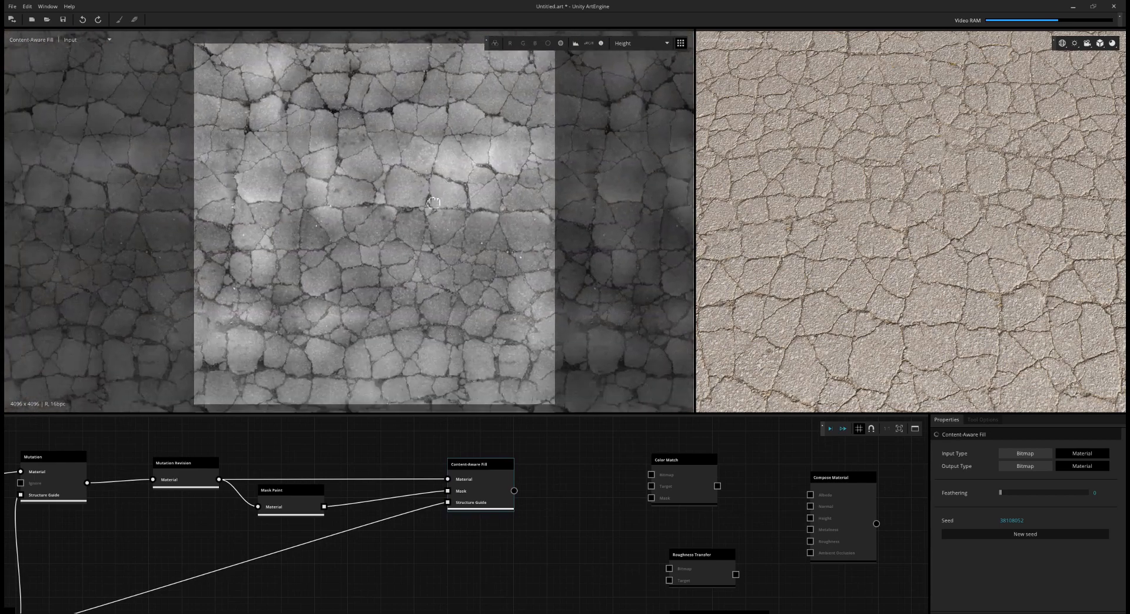
{"action": "key", "text": "1"}
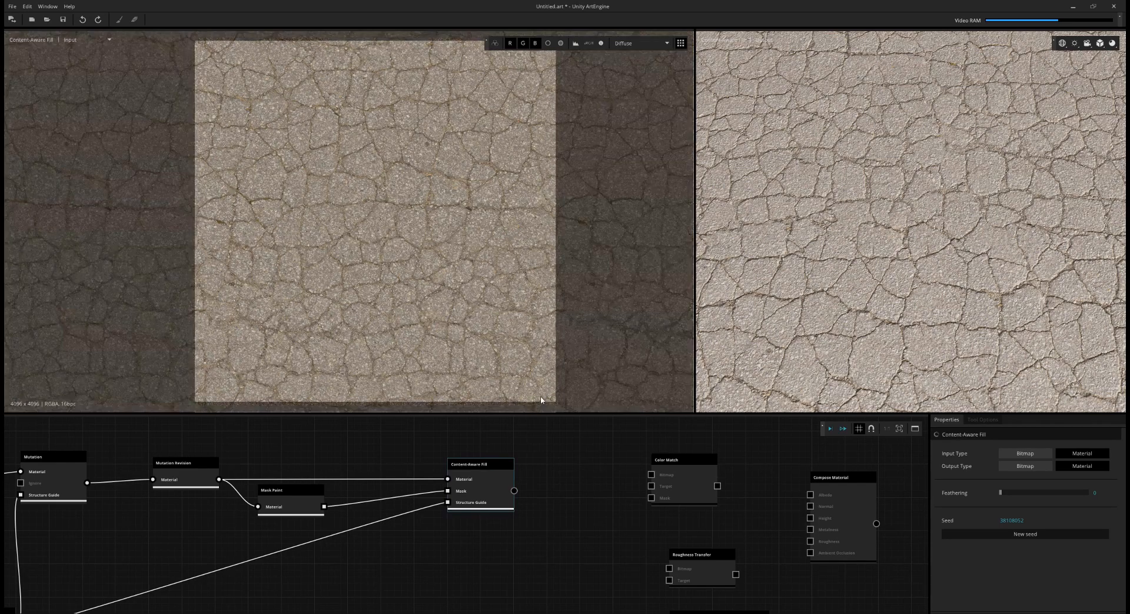
{"action": "scroll", "coordinate": [333, 240], "scroll_direction": "up", "scroll_amount": 2}
{"action": "scroll", "coordinate": [334, 240], "scroll_direction": "up", "scroll_amount": 1}
{"action": "scroll", "coordinate": [354, 265], "scroll_direction": "down", "scroll_amount": 3}
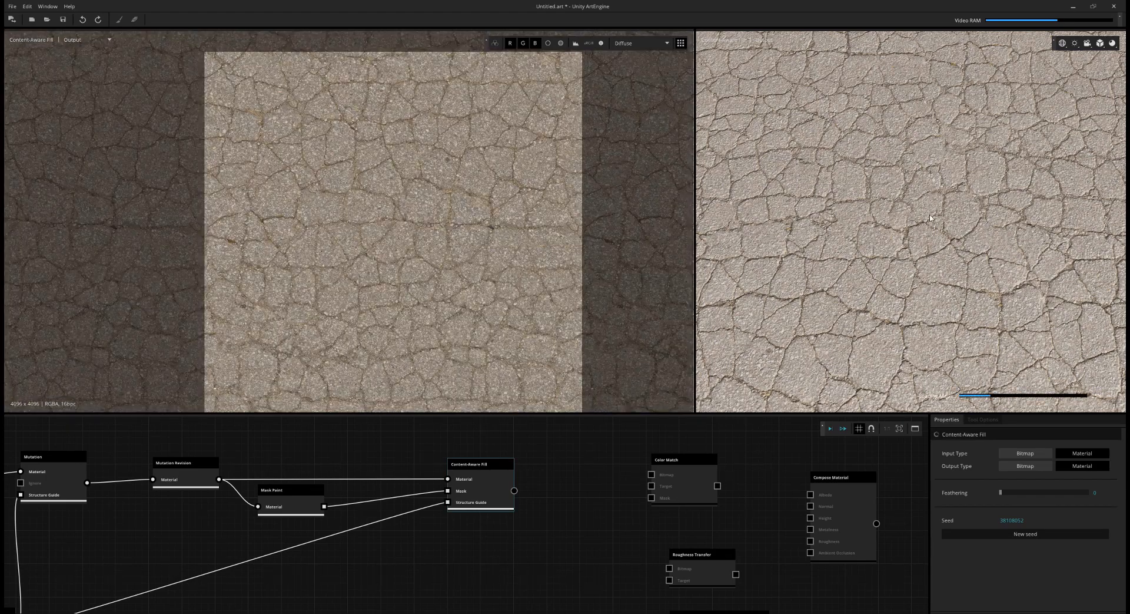
{"action": "left_click_drag", "start_coordinate": [920, 221], "coordinate": [923, 158]}
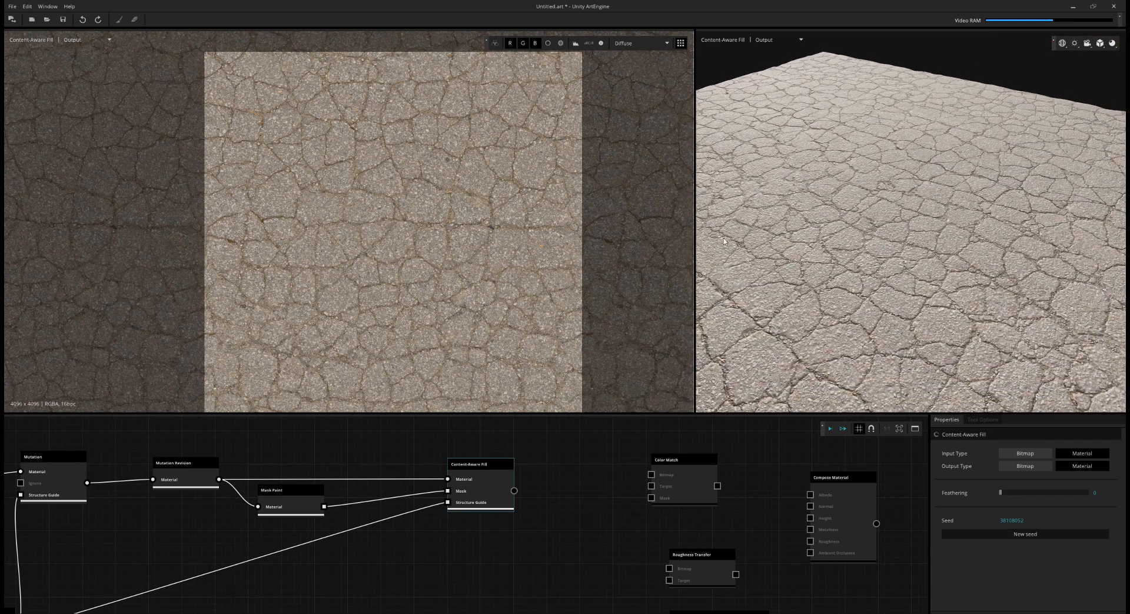
Step: Save the project as concrete in the alleyconcrete folder
{"action": "left_click", "coordinate": [13, 19]}
{"action": "left_click", "coordinate": [36, 59]}
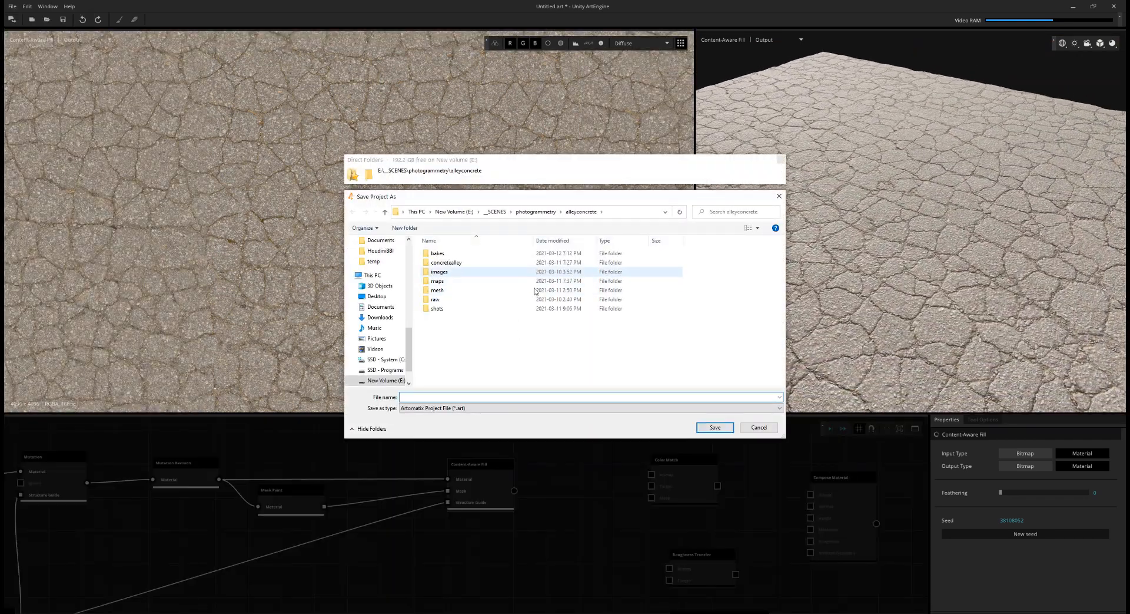
{"action": "type", "text": "concrete"}
{"action": "key", "text": "Return"}
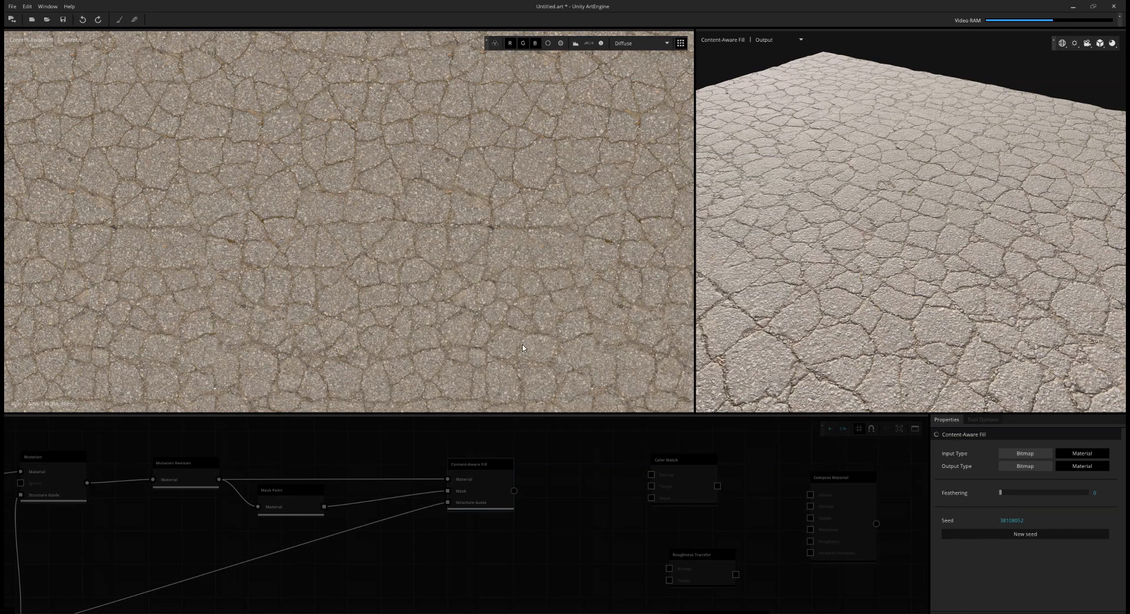
{"action": "middle_click_drag", "start_coordinate": [578, 472], "coordinate": [530, 470]}
{"action": "scroll", "coordinate": [533, 471], "scroll_direction": "up", "scroll_amount": 1}
{"action": "left_click", "coordinate": [709, 468]}
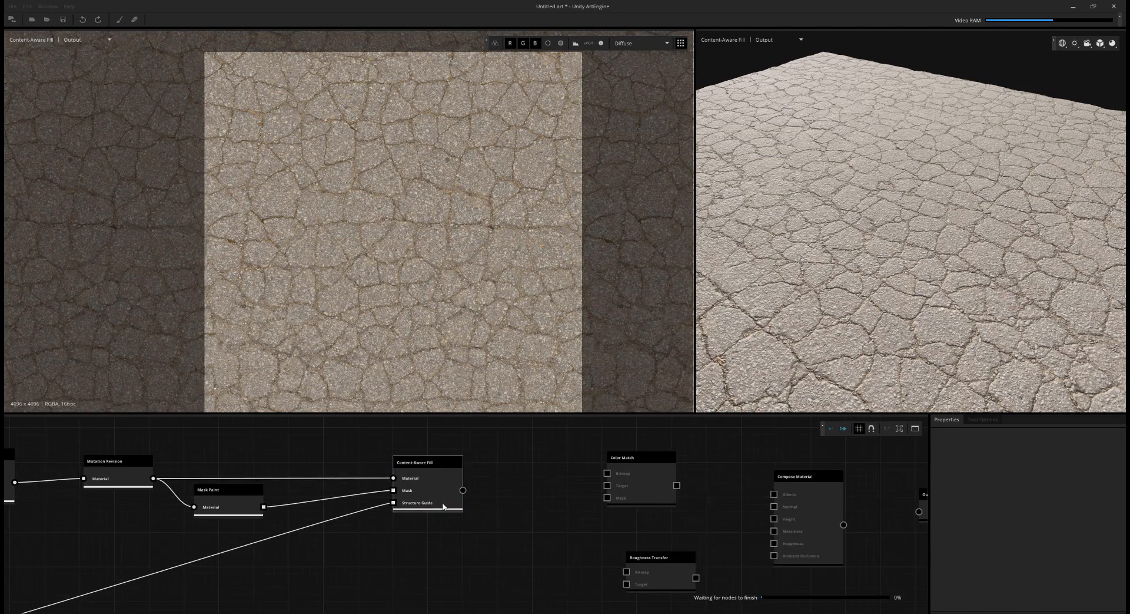
Step: Set the Content-Aware Fill's output type to Bitmap so its maps are exposed as separate outputs
{"action": "left_click", "coordinate": [444, 505]}
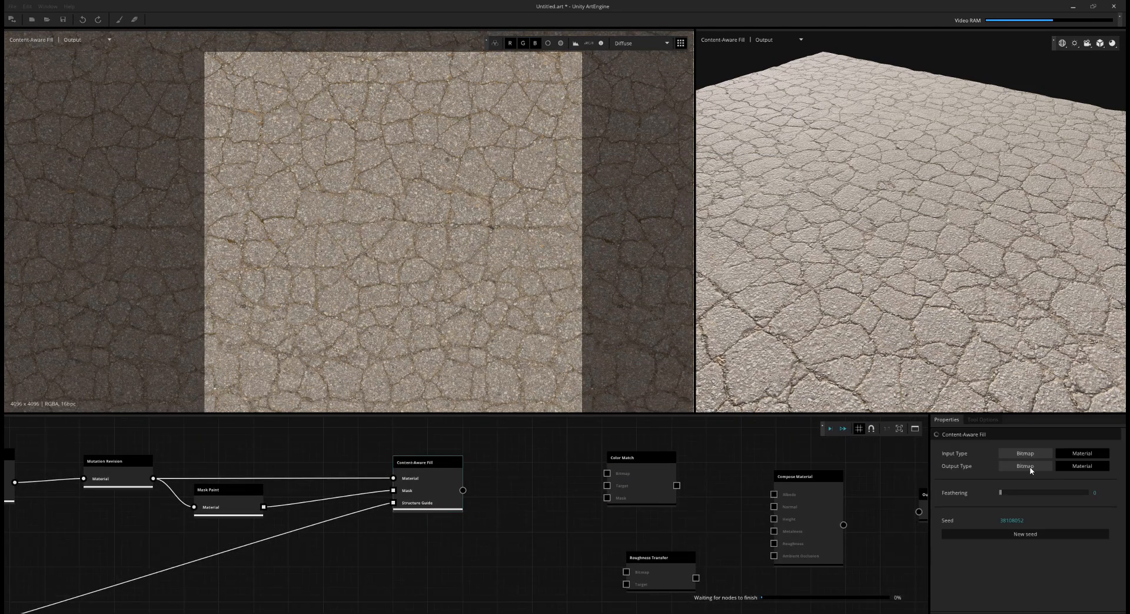
{"action": "left_click", "coordinate": [1030, 468]}
{"action": "middle_click_drag", "start_coordinate": [699, 493], "coordinate": [636, 503]}
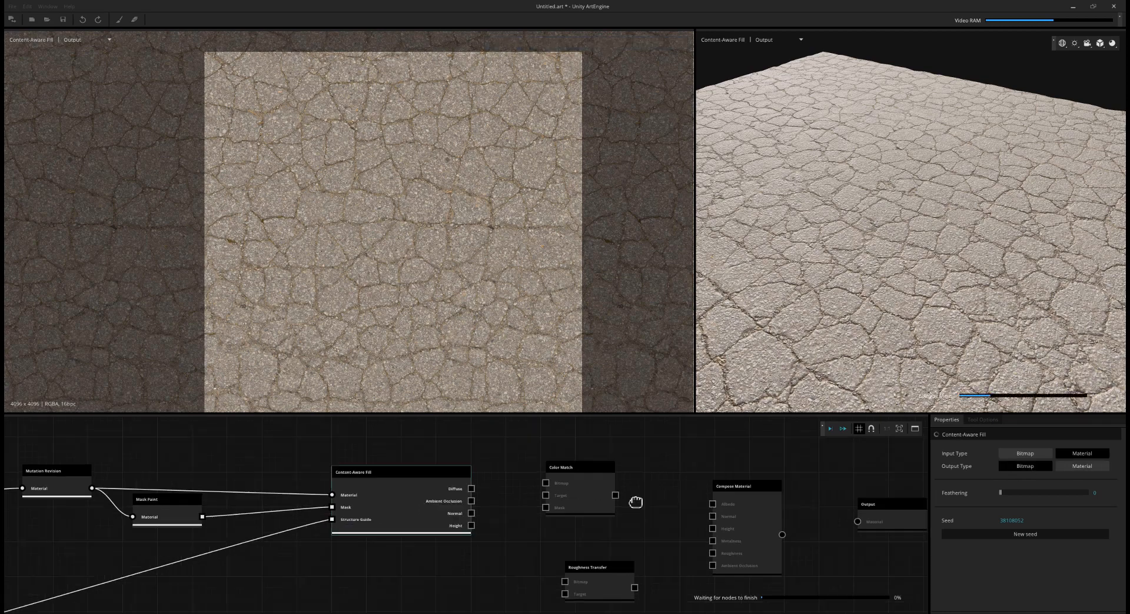
{"action": "scroll", "coordinate": [642, 501], "scroll_direction": "down", "scroll_amount": 3}
{"action": "scroll", "coordinate": [616, 493], "scroll_direction": "up", "scroll_amount": 1}
Step: Connect the Content-Aware Fill's Diffuse output to Color Match's Bitmap input and reposition the Color Match node
{"action": "left_click_drag", "start_coordinate": [614, 493], "coordinate": [632, 485]}
{"action": "scroll", "coordinate": [583, 497], "scroll_direction": "up", "scroll_amount": 2}
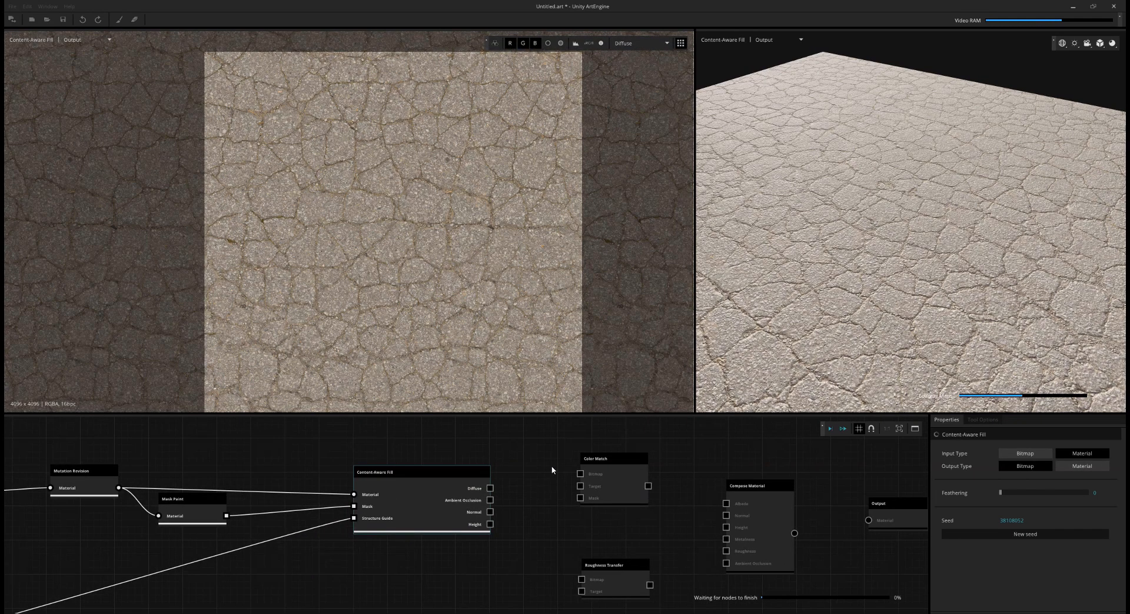
{"action": "left_click_drag", "start_coordinate": [490, 489], "coordinate": [580, 473]}
{"action": "left_click_drag", "start_coordinate": [611, 481], "coordinate": [641, 465]}
{"action": "middle_click_drag", "start_coordinate": [592, 522], "coordinate": [564, 505]}
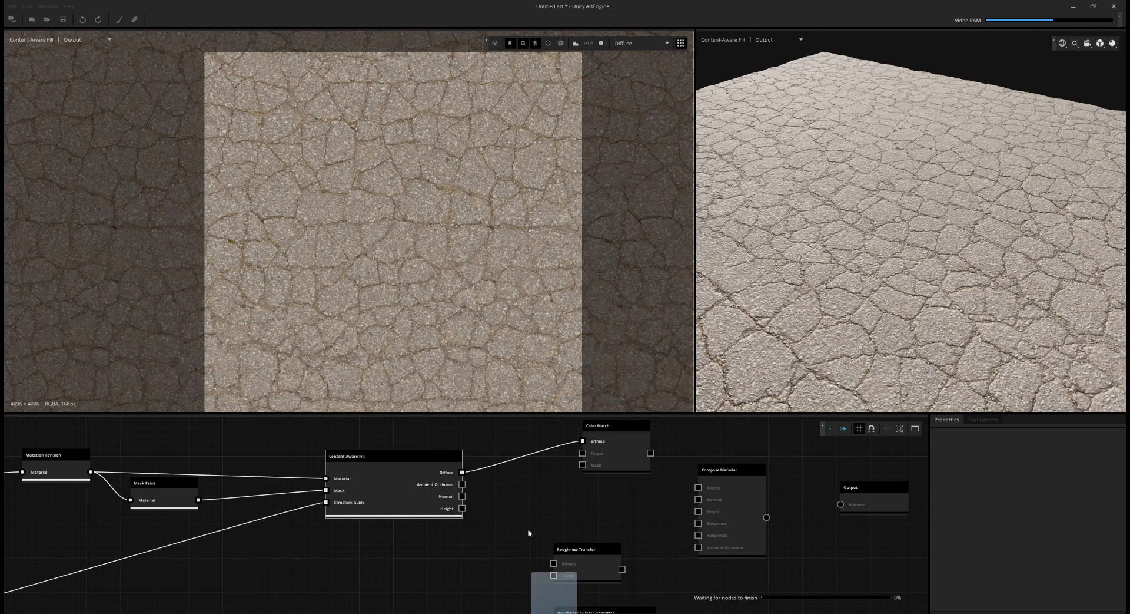
{"action": "scroll", "coordinate": [552, 507], "scroll_direction": "down", "scroll_amount": 3}
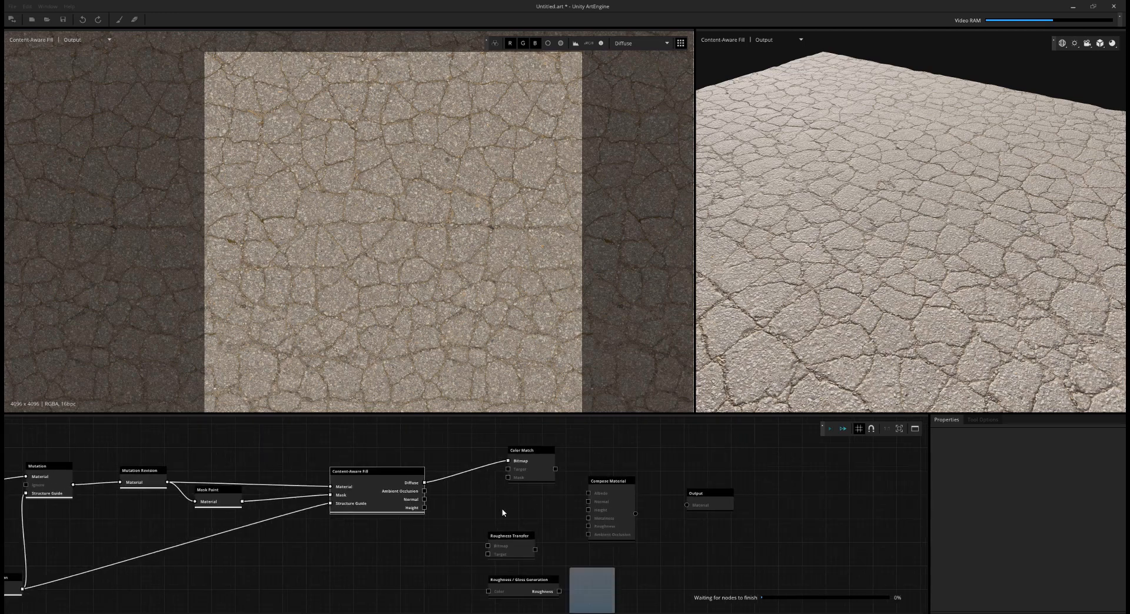
{"action": "scroll", "coordinate": [567, 506], "scroll_direction": "down", "scroll_amount": 3}
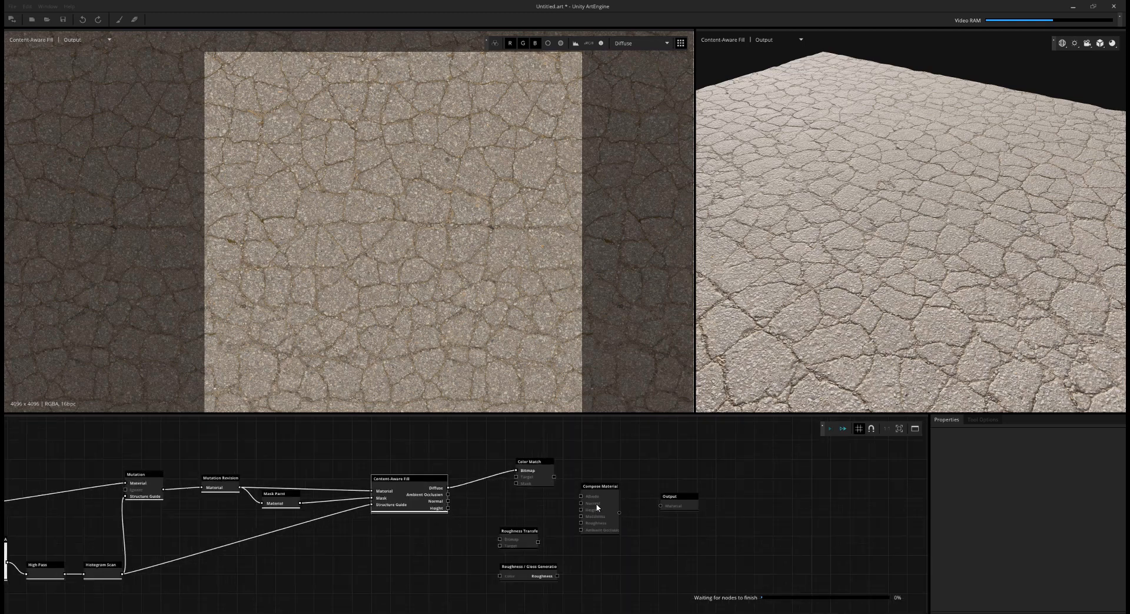
{"action": "left_click", "coordinate": [788, 484]}
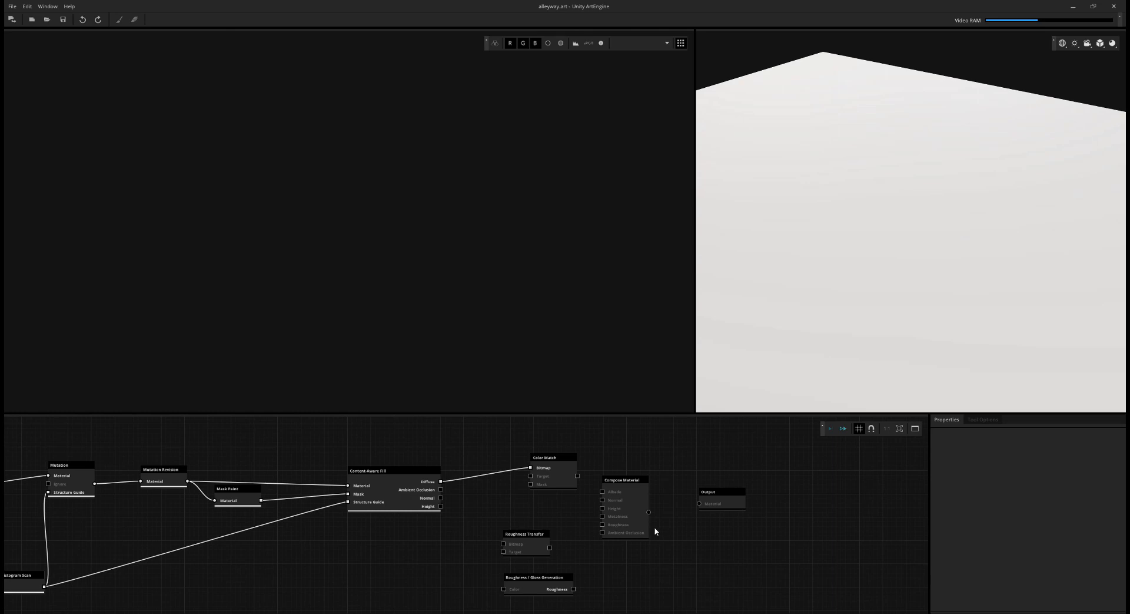
{"action": "left_click", "coordinate": [16, 8]}
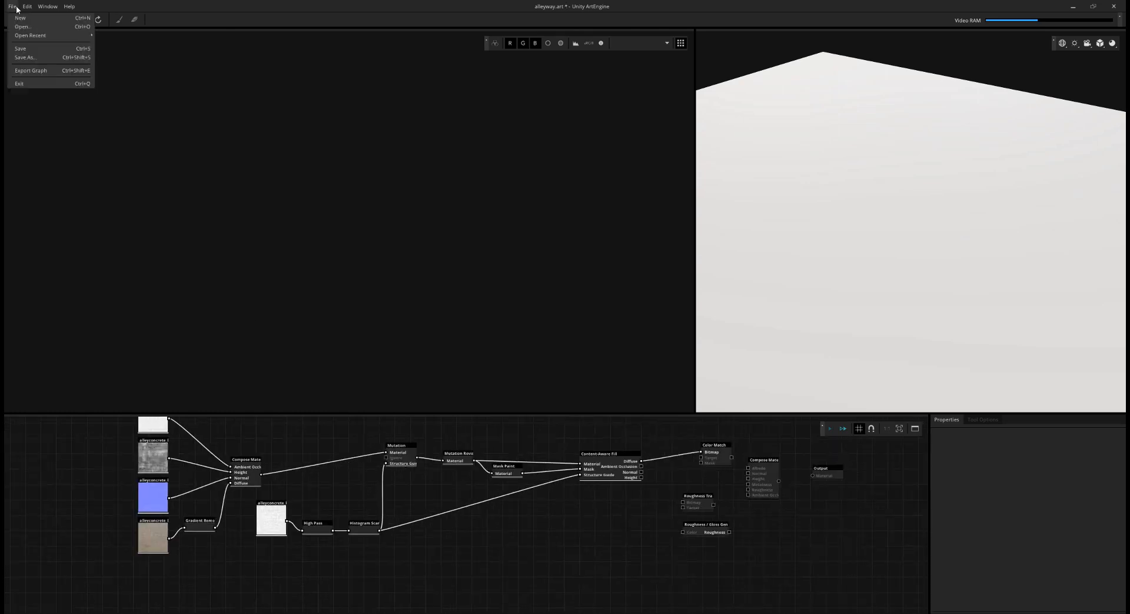
{"action": "left_click", "coordinate": [751, 510]}
{"action": "scroll", "coordinate": [751, 509], "scroll_direction": "up", "scroll_amount": 1}
{"action": "middle_click_drag", "start_coordinate": [751, 509], "coordinate": [734, 543]}
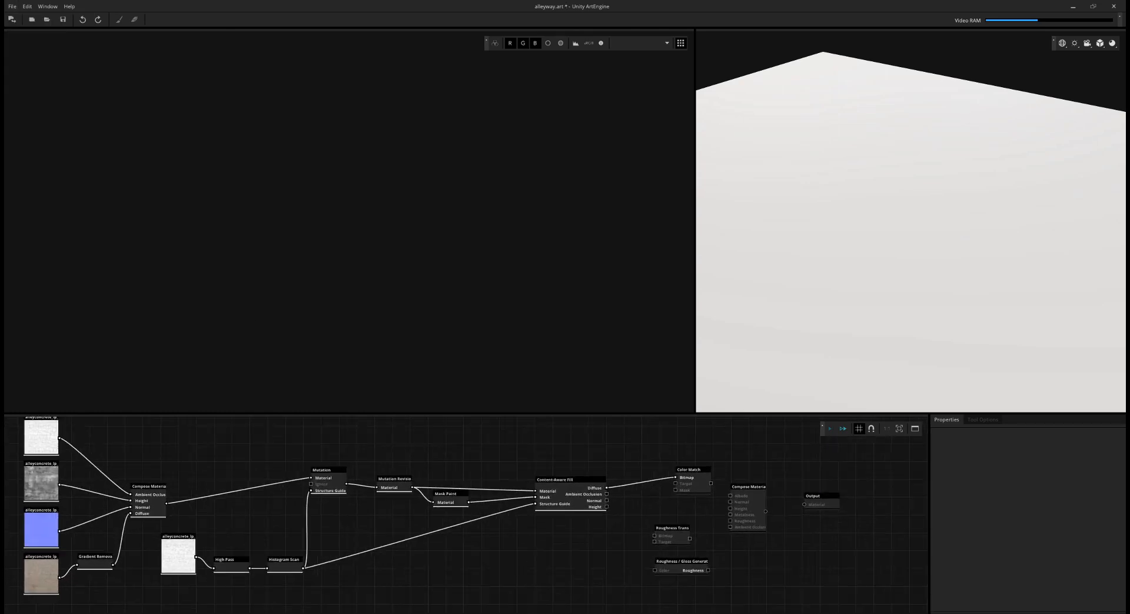
Step: Place the Albedo_2K reference texture below the Content-Aware Fill and move the roughness nodes aside to make room
{"action": "scroll", "coordinate": [625, 565], "scroll_direction": "up", "scroll_amount": 1}
{"action": "left_click_drag", "start_coordinate": [624, 567], "coordinate": [631, 523]}
{"action": "scroll", "coordinate": [629, 523], "scroll_direction": "up", "scroll_amount": 1}
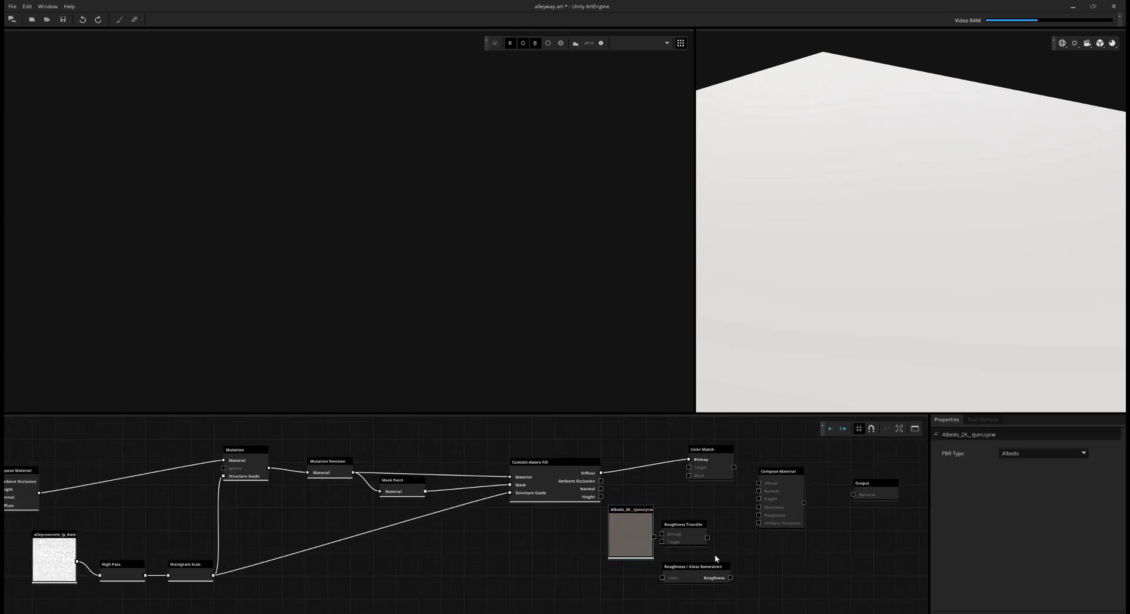
{"action": "left_click_drag", "start_coordinate": [697, 583], "coordinate": [689, 583]}
{"action": "left_click_drag", "start_coordinate": [700, 526], "coordinate": [837, 496]}
{"action": "scroll", "coordinate": [653, 519], "scroll_direction": "up", "scroll_amount": 2}
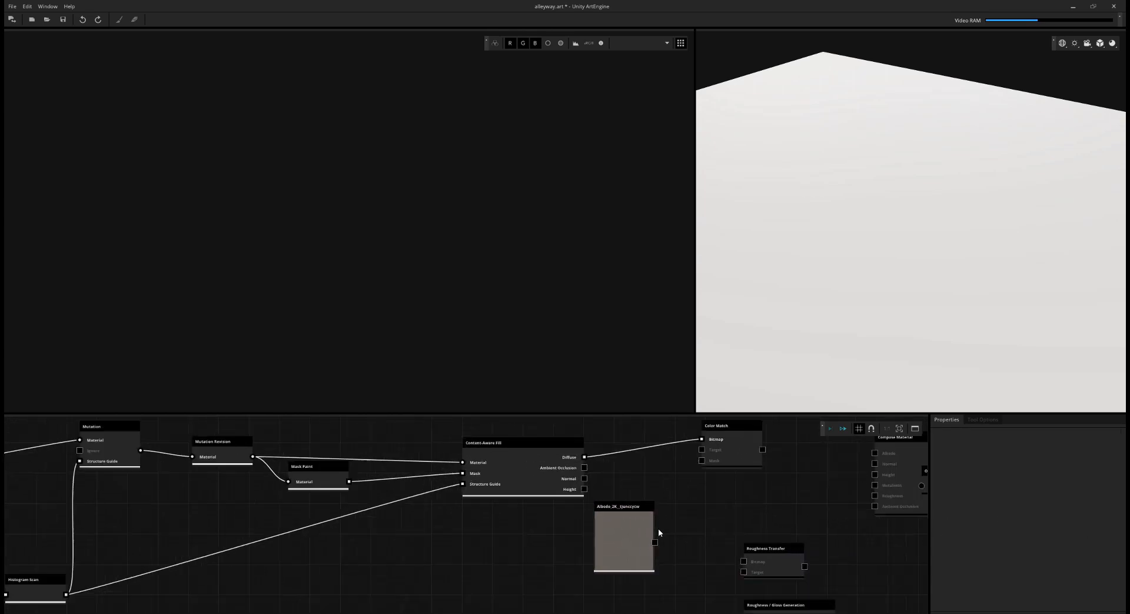
Step: Connect the Albedo_2K texture to Color Match's Target input and inspect the color-matched albedo across the tiling
{"action": "middle_click_drag", "start_coordinate": [657, 540], "coordinate": [632, 556]}
{"action": "double_click", "coordinate": [612, 556]}
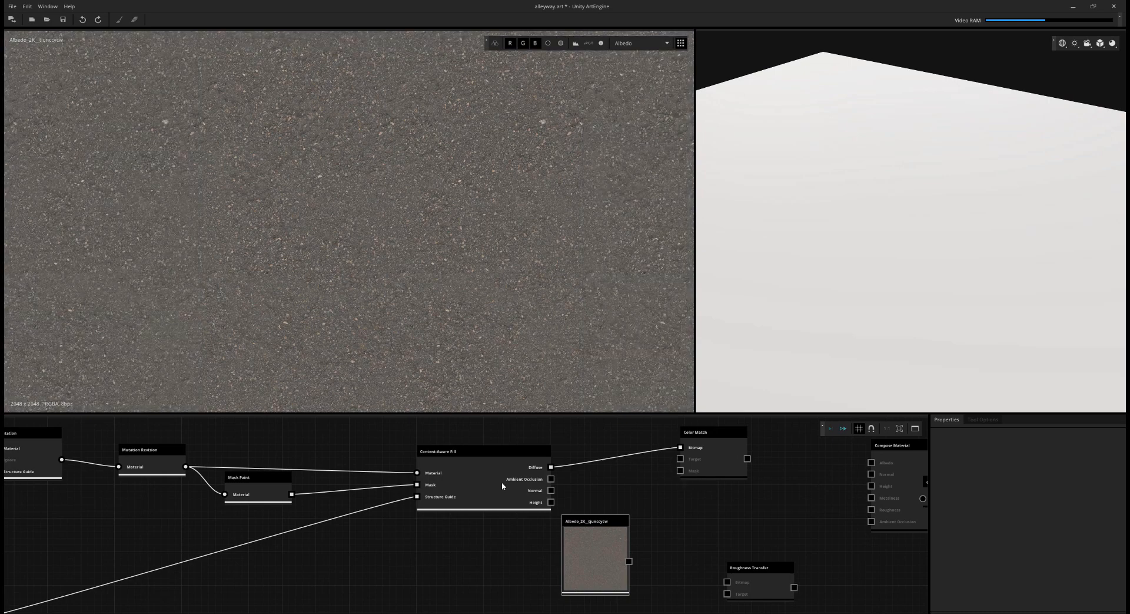
{"action": "left_click_drag", "start_coordinate": [629, 561], "coordinate": [654, 524]}
{"action": "left_click_drag", "start_coordinate": [676, 469], "coordinate": [680, 458]}
{"action": "left_click", "coordinate": [713, 461]}
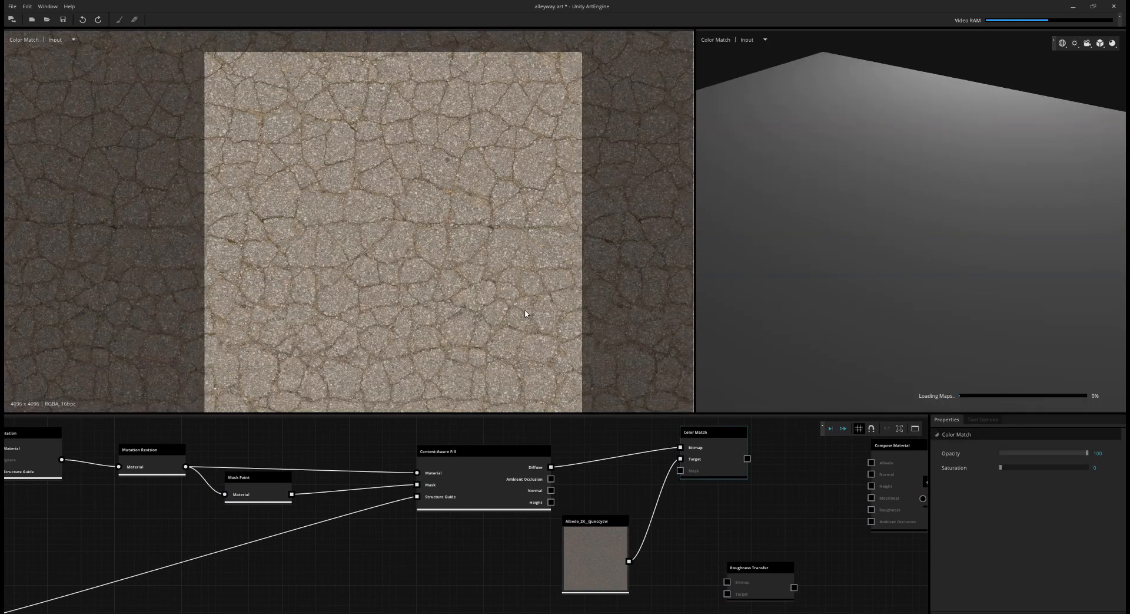
{"action": "scroll", "coordinate": [702, 489], "scroll_direction": "down", "scroll_amount": 1}
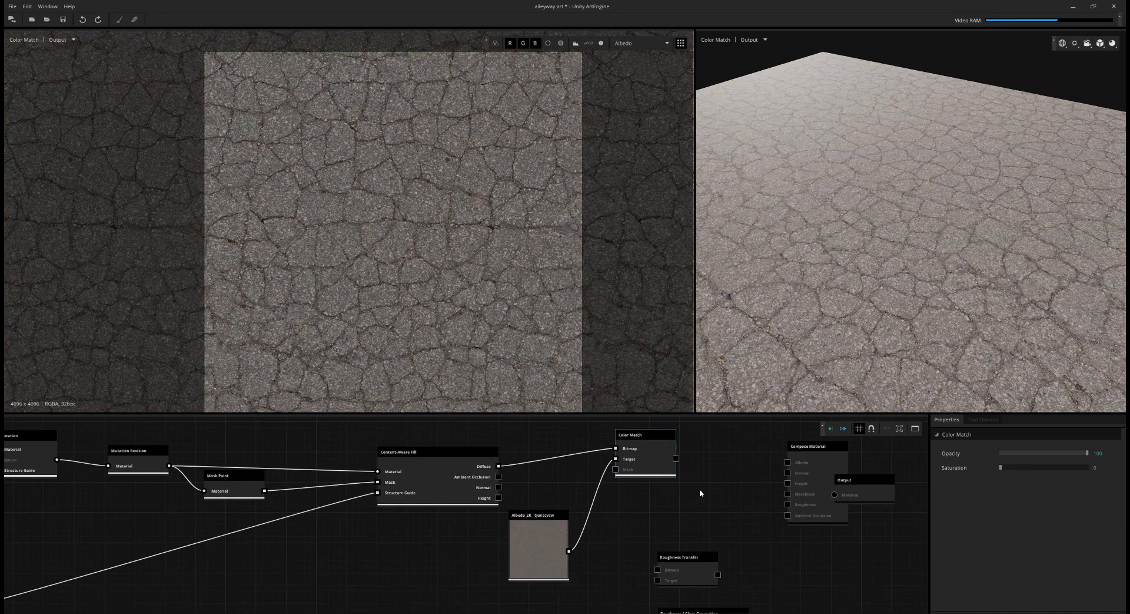
{"action": "scroll", "coordinate": [388, 213], "scroll_direction": "up", "scroll_amount": 5}
{"action": "scroll", "coordinate": [497, 265], "scroll_direction": "down", "scroll_amount": 4}
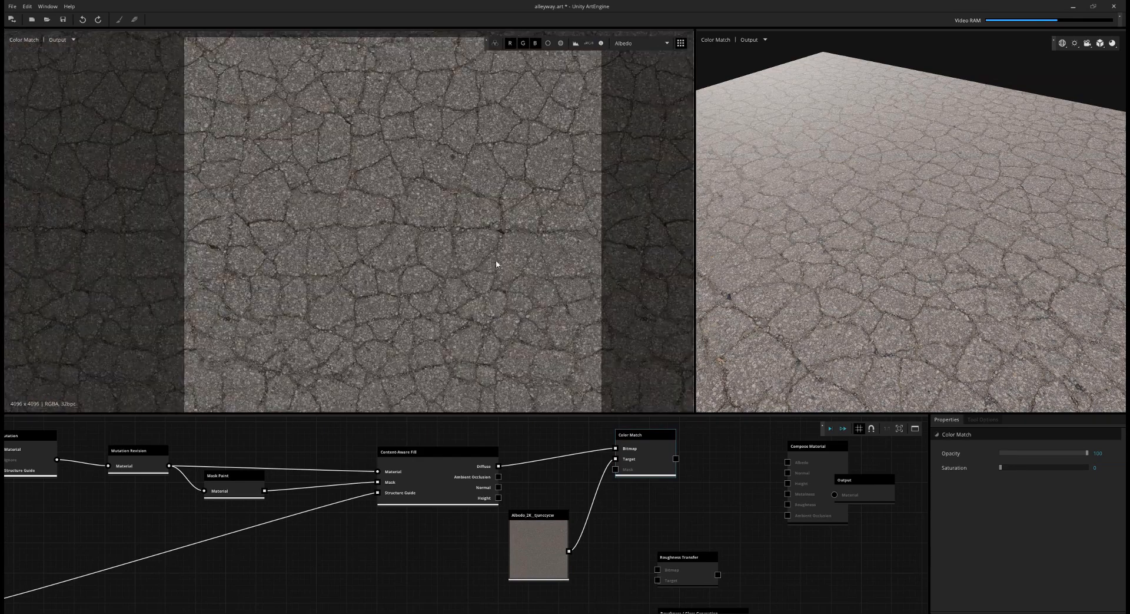
{"action": "scroll", "coordinate": [501, 212], "scroll_direction": "up", "scroll_amount": 4}
{"action": "scroll", "coordinate": [499, 200], "scroll_direction": "down", "scroll_amount": 5}
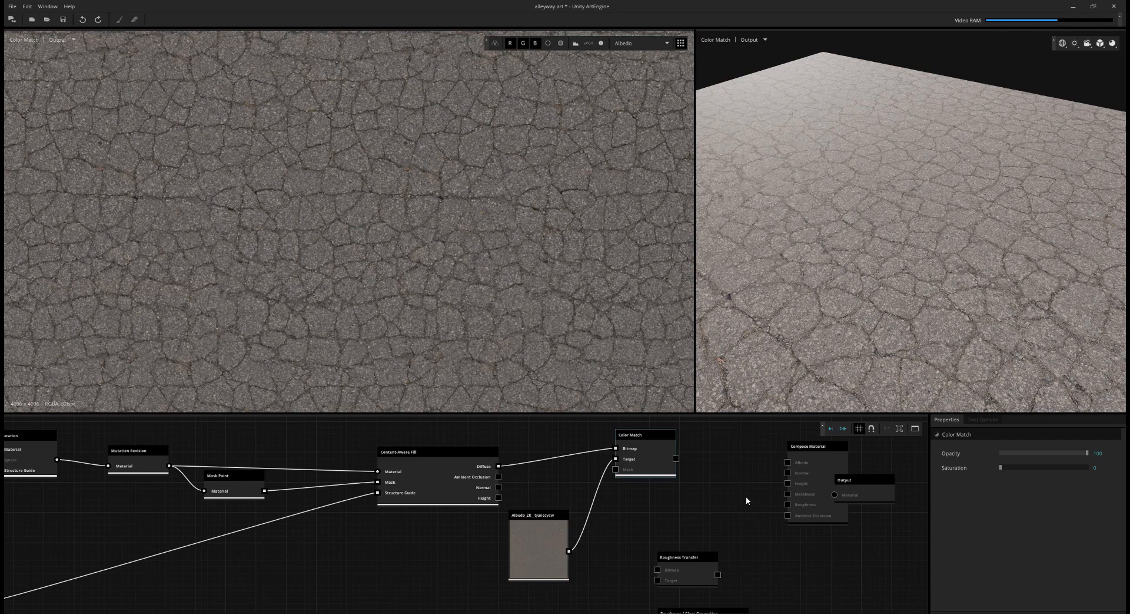
Step: Connect the Color Match output to Compose Material's Albedo input
{"action": "left_click", "coordinate": [747, 501]}
{"action": "scroll", "coordinate": [724, 494], "scroll_direction": "up", "scroll_amount": 1}
{"action": "middle_click_drag", "start_coordinate": [725, 494], "coordinate": [664, 507]}
{"action": "left_click_drag", "start_coordinate": [614, 466], "coordinate": [732, 470]}
{"action": "middle_click_drag", "start_coordinate": [602, 513], "coordinate": [631, 459]}
Step: Move the Roughness / Gloss Generation node below Color Match, feed the Color Match output into its Color input, and view the roughness map
{"action": "scroll", "coordinate": [618, 494], "scroll_direction": "down", "scroll_amount": 2}
{"action": "left_click_drag", "start_coordinate": [653, 572], "coordinate": [652, 481]}
{"action": "scroll", "coordinate": [652, 482], "scroll_direction": "up", "scroll_amount": 1}
{"action": "middle_click_drag", "start_coordinate": [636, 448], "coordinate": [633, 518]}
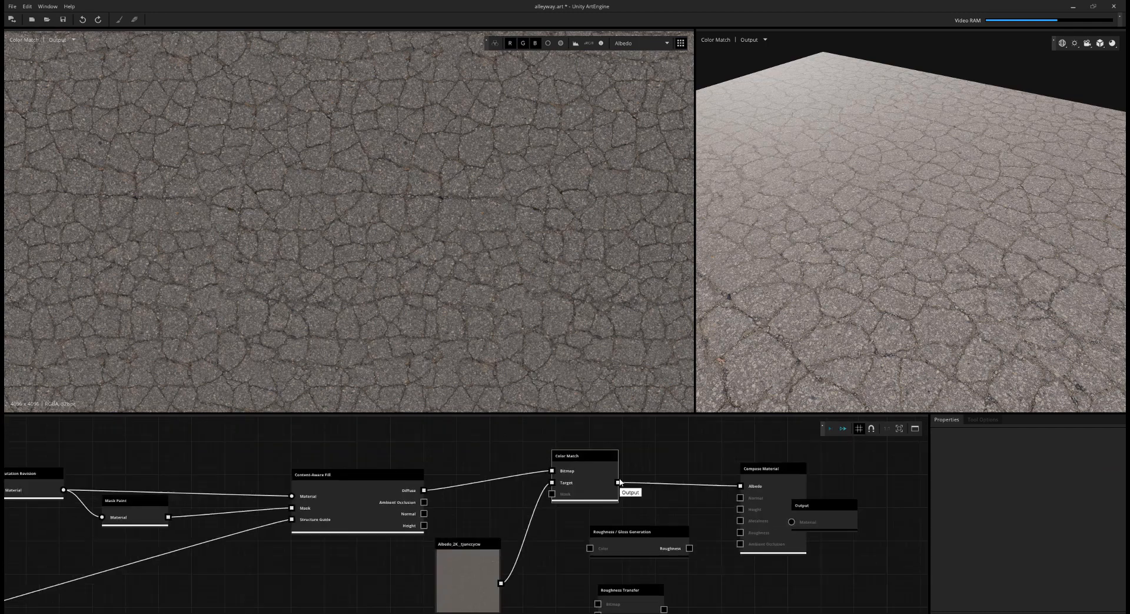
{"action": "left_click_drag", "start_coordinate": [619, 482], "coordinate": [590, 548]}
{"action": "left_click", "coordinate": [615, 545]}
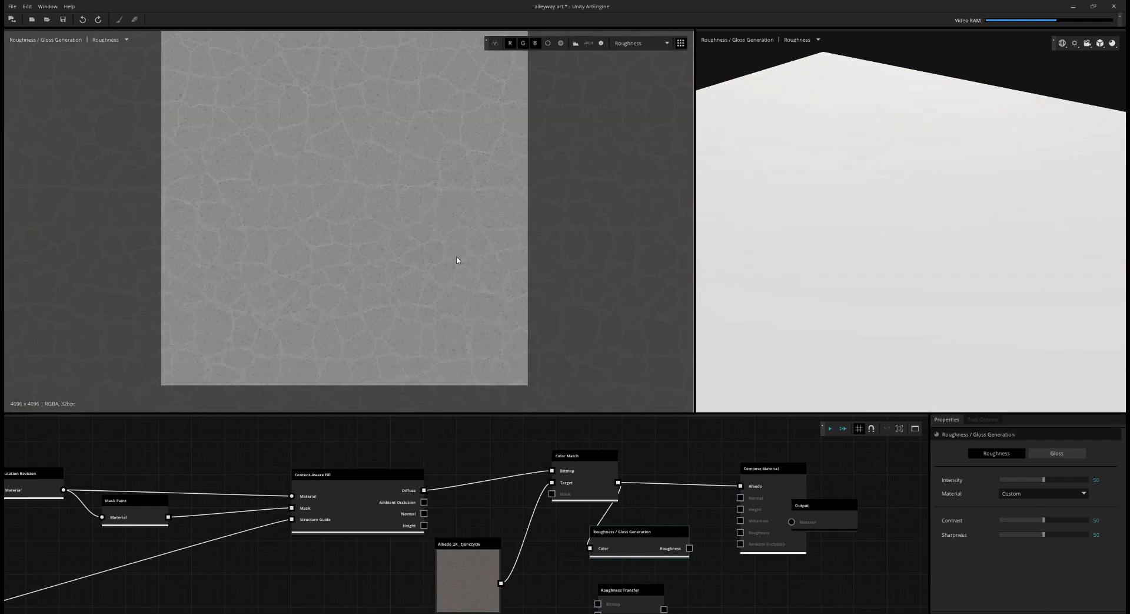
{"action": "scroll", "coordinate": [396, 245], "scroll_direction": "up", "scroll_amount": 3}
Step: Add the Roughness_2K reference texture to the graph and move the Roughness Transfer node clear of it
{"action": "middle_click_drag", "start_coordinate": [649, 580], "coordinate": [605, 505]}
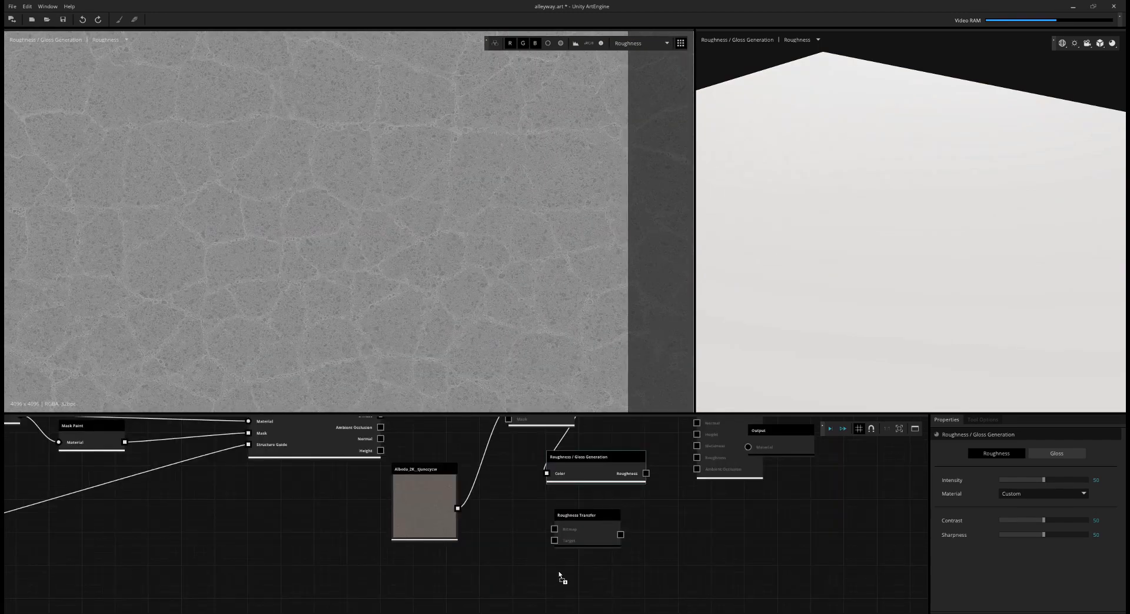
{"action": "left_click_drag", "start_coordinate": [560, 576], "coordinate": [560, 577]}
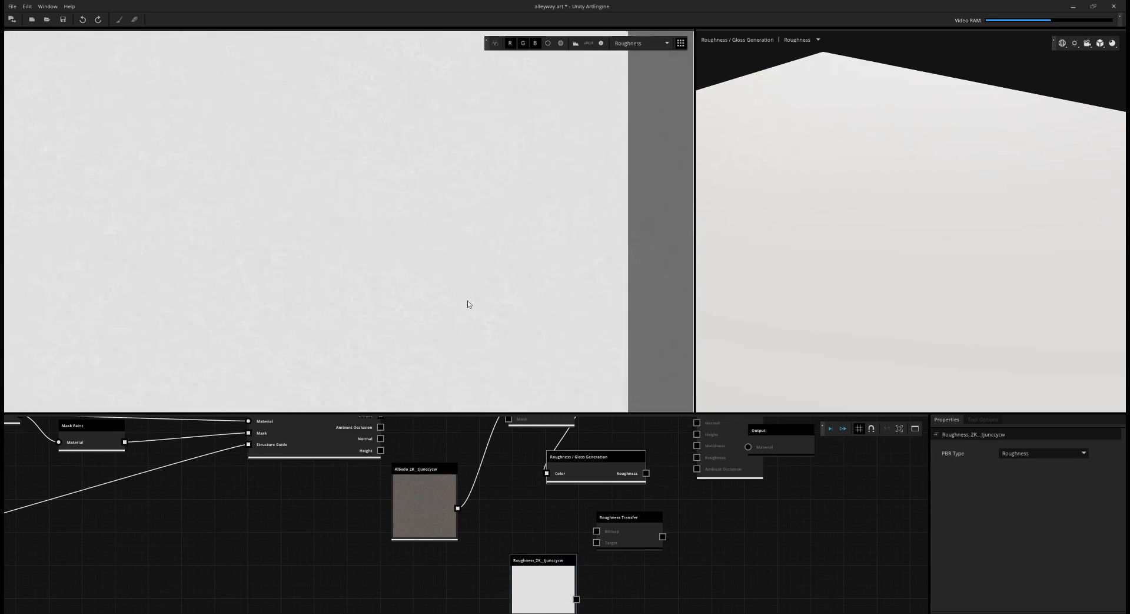
{"action": "left_click_drag", "start_coordinate": [630, 527], "coordinate": [673, 529]}
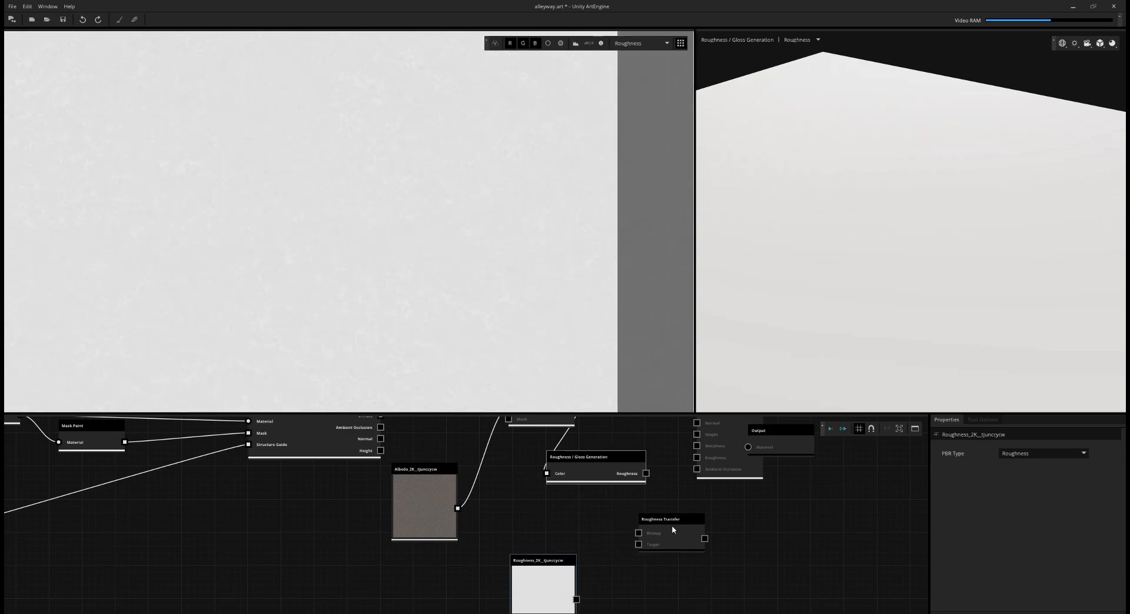
{"action": "middle_click_drag", "start_coordinate": [672, 528], "coordinate": [650, 499]}
Step: Feed Roughness Transfer the generated roughness as Bitmap and the Roughness_2K texture as Target, run it and inspect the output
{"action": "left_click_drag", "start_coordinate": [553, 568], "coordinate": [615, 513]}
{"action": "left_click_drag", "start_coordinate": [623, 442], "coordinate": [616, 501]}
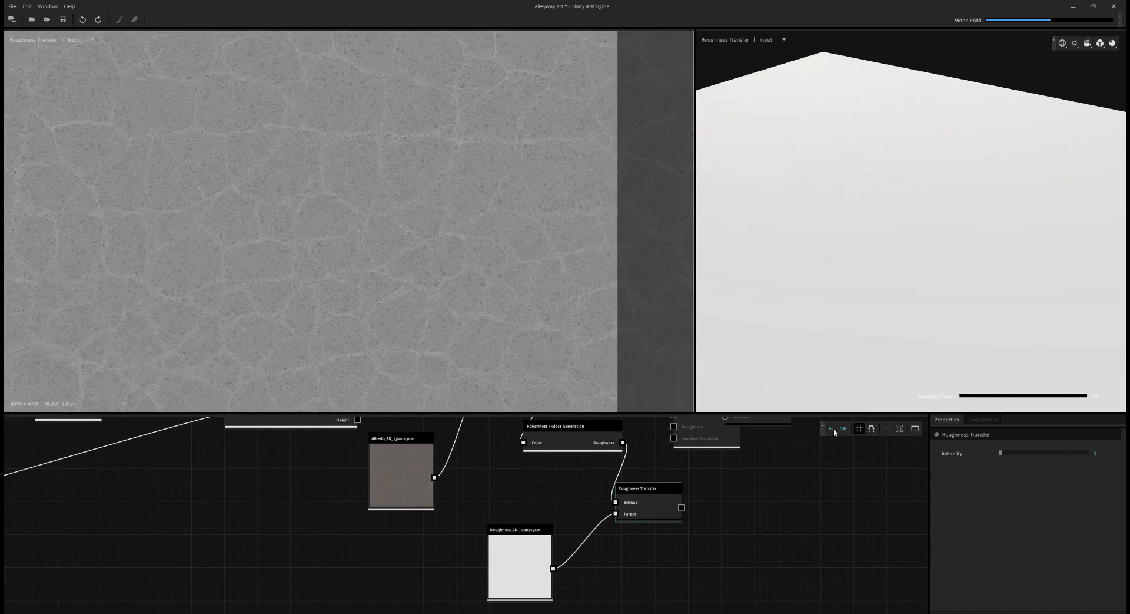
{"action": "left_click", "coordinate": [835, 431]}
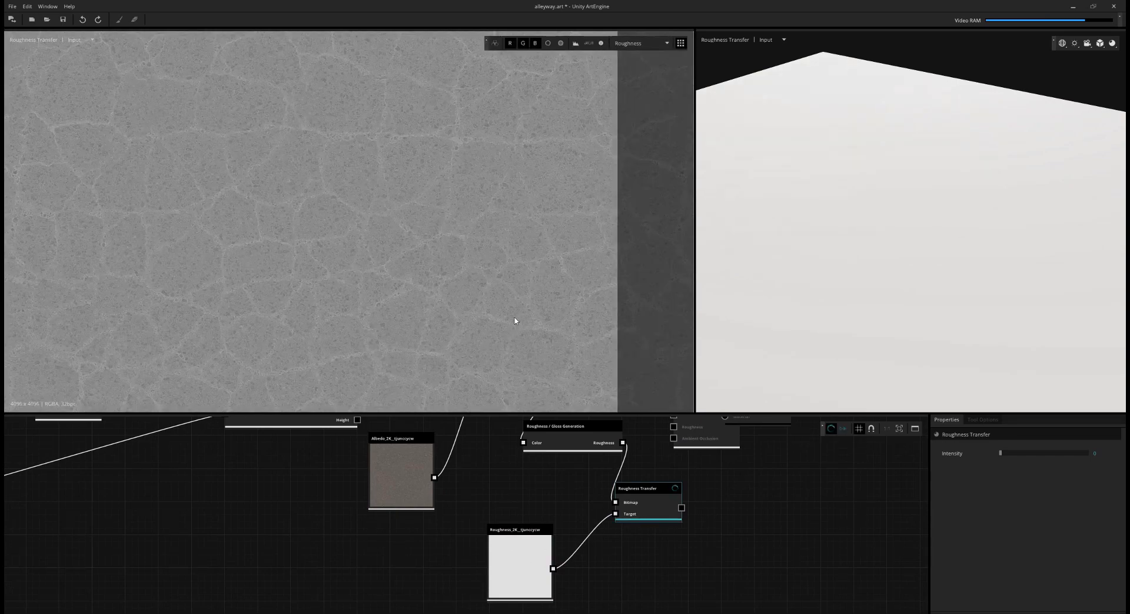
{"action": "scroll", "coordinate": [435, 270], "scroll_direction": "up", "scroll_amount": 5}
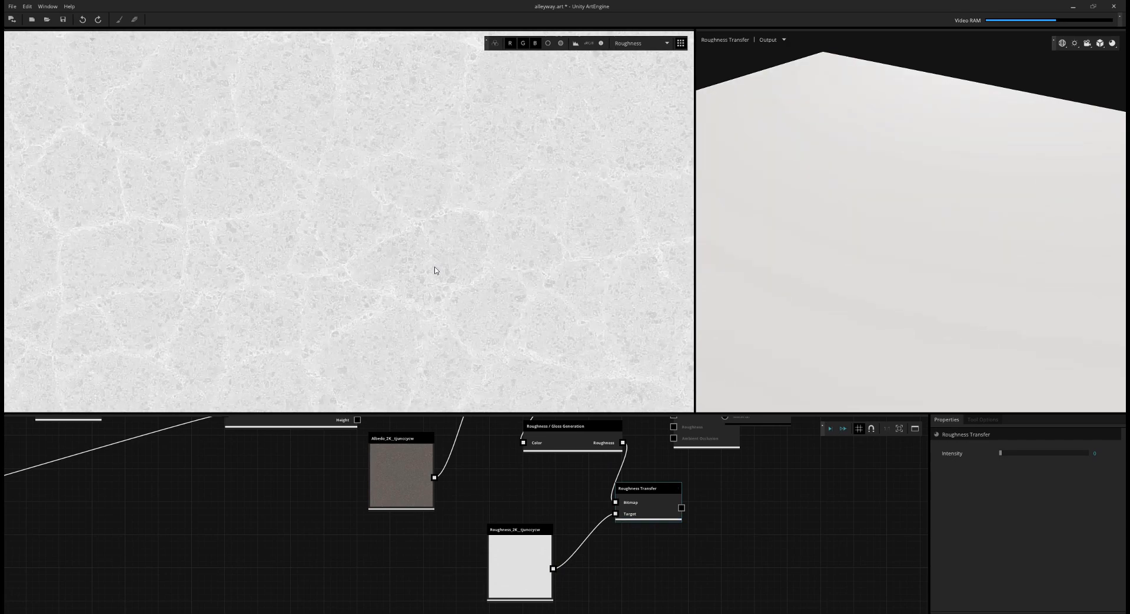
{"action": "scroll", "coordinate": [436, 269], "scroll_direction": "down", "scroll_amount": 4}
{"action": "scroll", "coordinate": [435, 271], "scroll_direction": "down", "scroll_amount": 1}
{"action": "middle_click_drag", "start_coordinate": [436, 270], "coordinate": [421, 296]}
Step: Move Compose Material farther along the graph and connect the Roughness Transfer output to its Roughness input
{"action": "middle_click_drag", "start_coordinate": [731, 474], "coordinate": [748, 559]}
{"action": "left_click_drag", "start_coordinate": [677, 473], "coordinate": [770, 463]}
{"action": "left_click", "coordinate": [717, 505]}
{"action": "scroll", "coordinate": [653, 519], "scroll_direction": "down", "scroll_amount": 1}
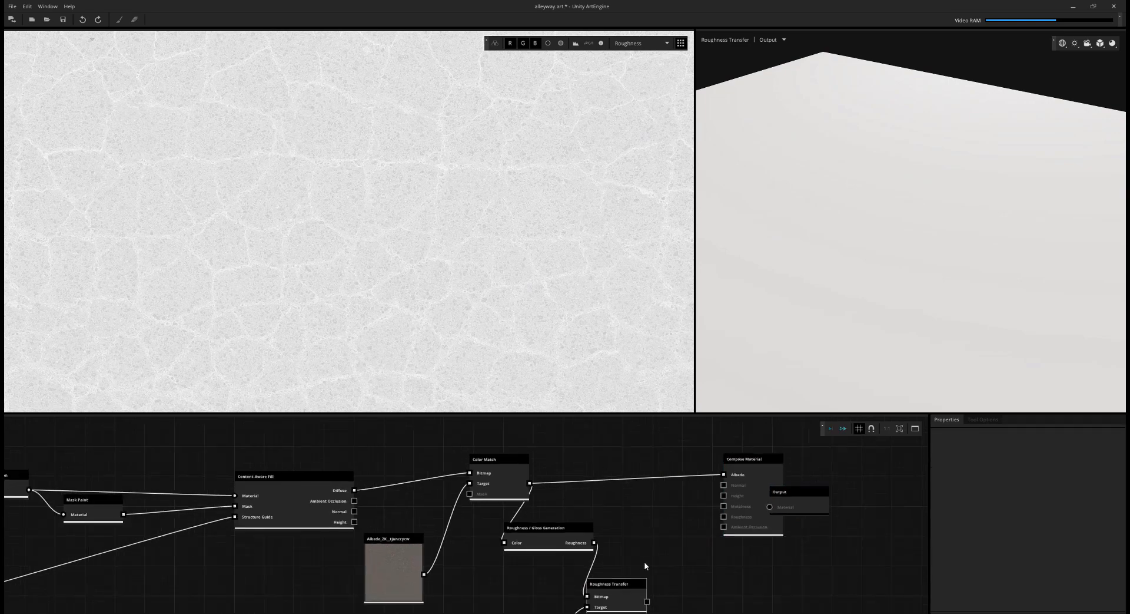
{"action": "middle_click_drag", "start_coordinate": [646, 565], "coordinate": [648, 529]}
{"action": "left_click_drag", "start_coordinate": [649, 564], "coordinate": [726, 479]}
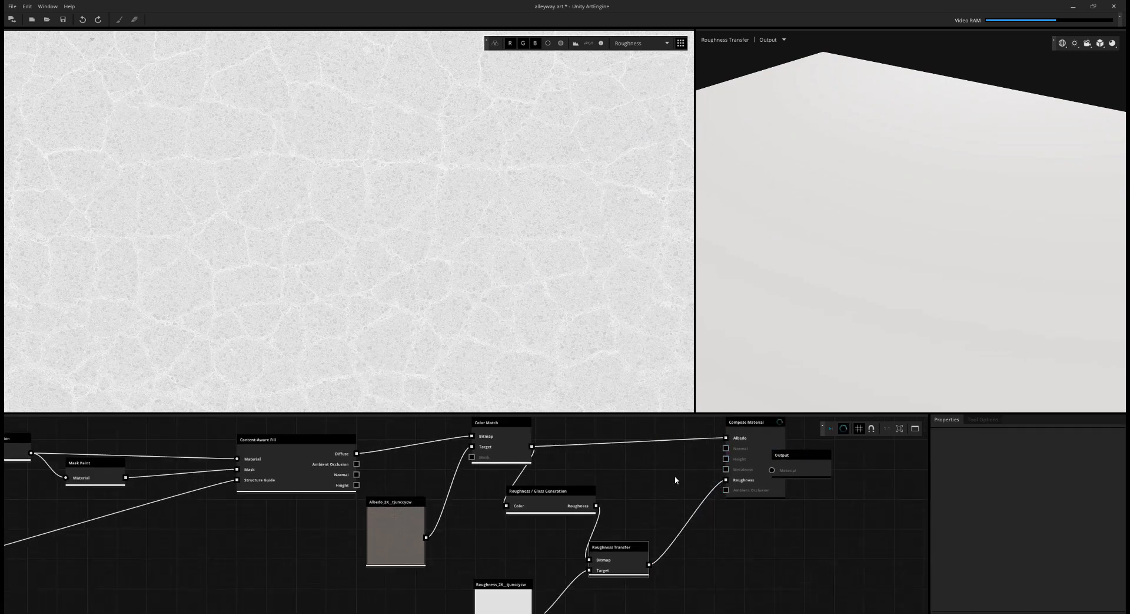
Step: Connect the Content-Aware Fill's Ambient Occlusion and Normal outputs to the matching Compose Material inputs, and its Height output to Metalness
{"action": "left_click_drag", "start_coordinate": [356, 463], "coordinate": [726, 489]}
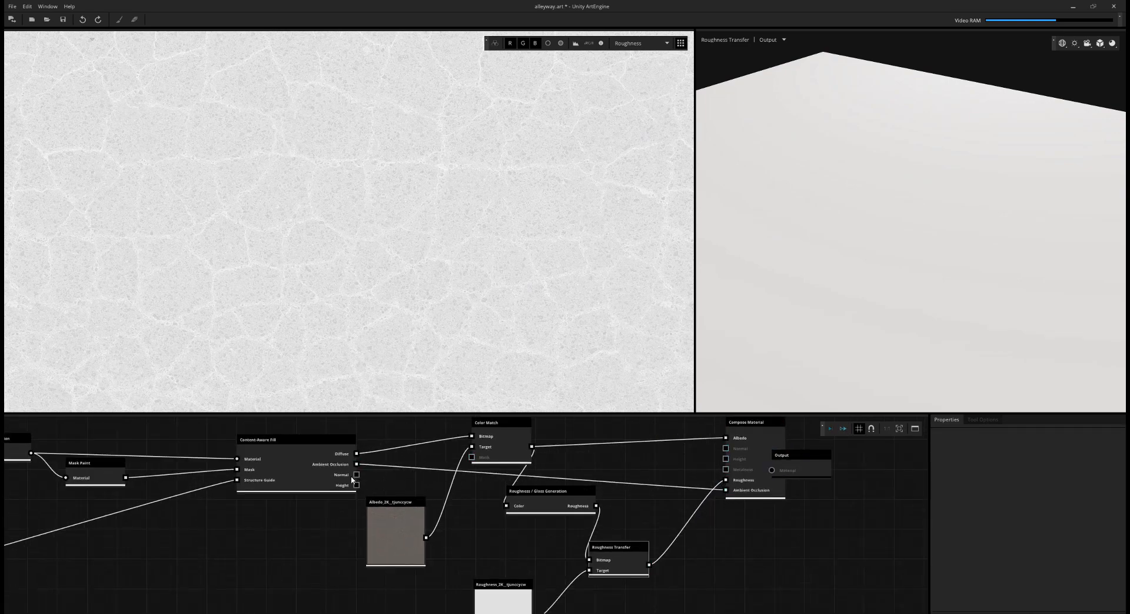
{"action": "left_click_drag", "start_coordinate": [356, 474], "coordinate": [726, 448]}
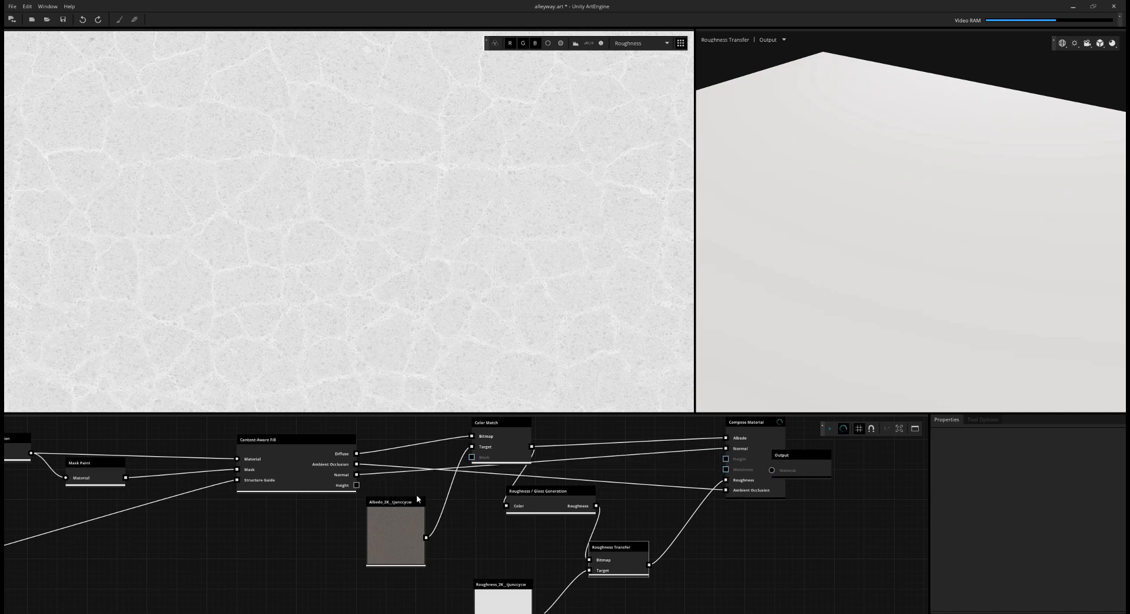
{"action": "left_click_drag", "start_coordinate": [356, 485], "coordinate": [726, 468]}
Step: Move the Output node clear of Compose Material and preview the composed material at a different angle in 3D
{"action": "middle_click_drag", "start_coordinate": [779, 459], "coordinate": [663, 506]}
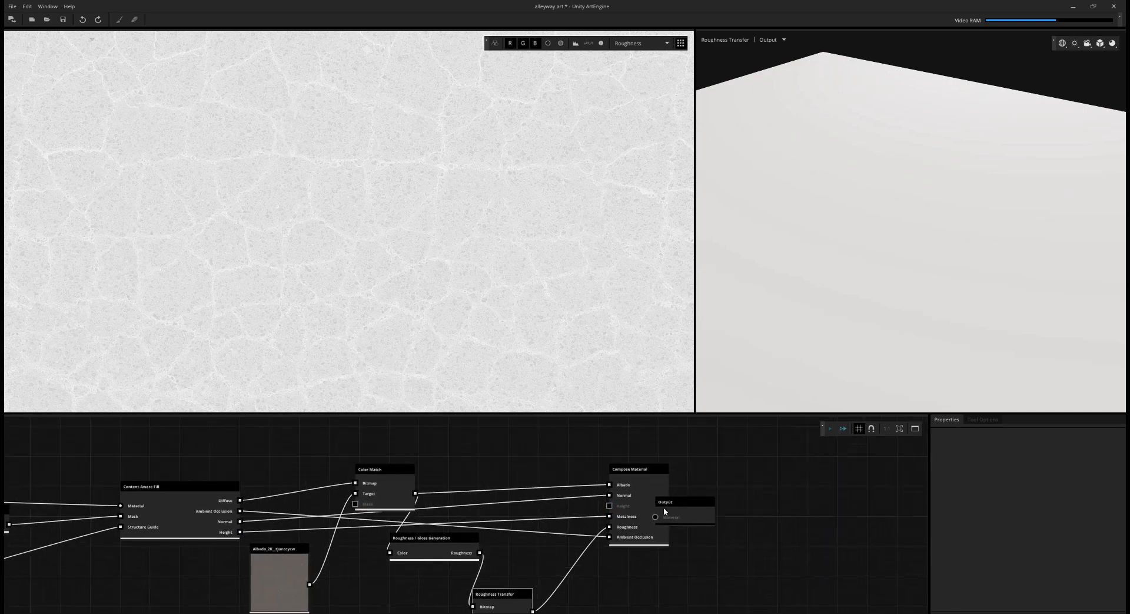
{"action": "left_click_drag", "start_coordinate": [663, 506], "coordinate": [777, 501]}
{"action": "left_click", "coordinate": [637, 511]}
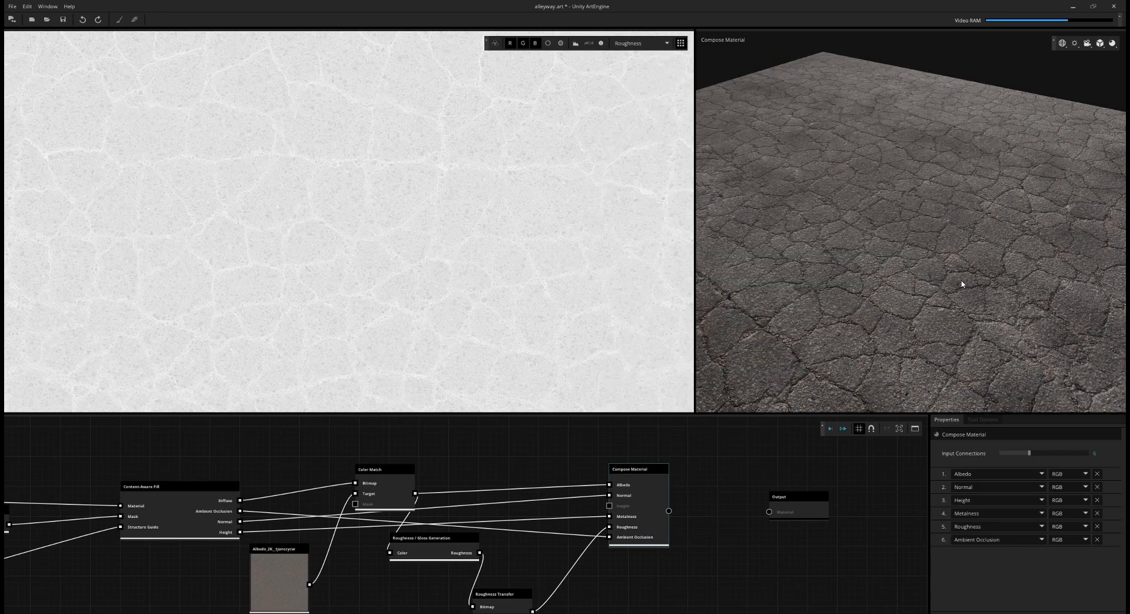
{"action": "left_click_drag", "start_coordinate": [823, 315], "coordinate": [954, 236]}
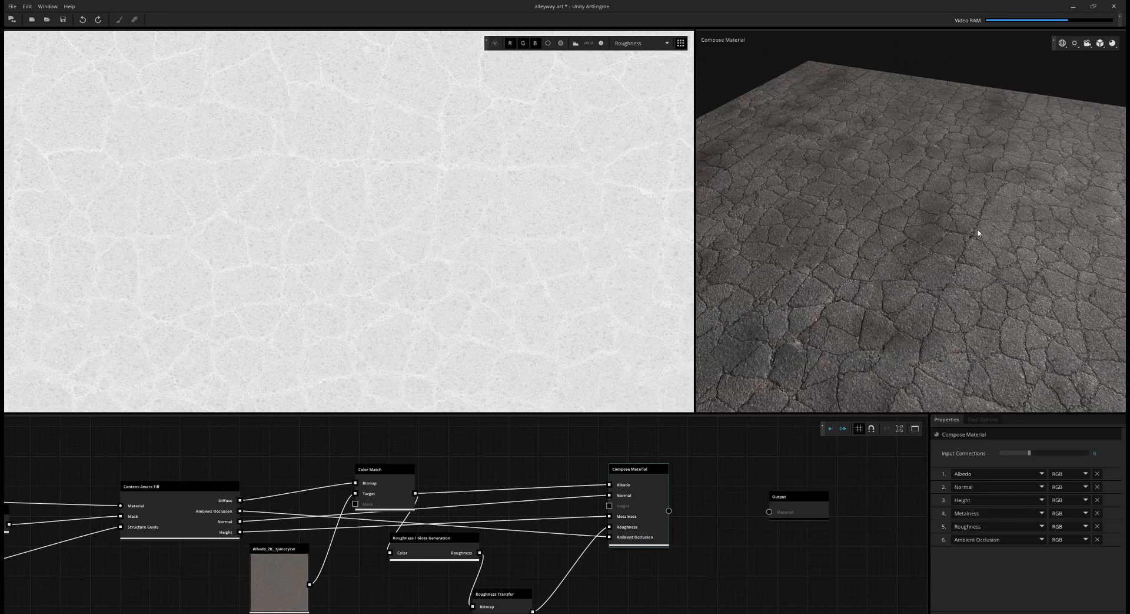
Step: Compare the Color Match and Compose Material previews, and connect the Content-Aware Fill's Height output to Compose Material's Height input
{"action": "middle_click_drag", "start_coordinate": [492, 496], "coordinate": [532, 477]}
{"action": "mouse_move", "coordinate": [436, 475]}
{"action": "left_mouse_down"}
{"action": "mouse_move", "coordinate": [442, 460]}
{"action": "mouse_move", "coordinate": [432, 464]}
{"action": "left_mouse_up"}
{"action": "left_click", "coordinate": [431, 458]}
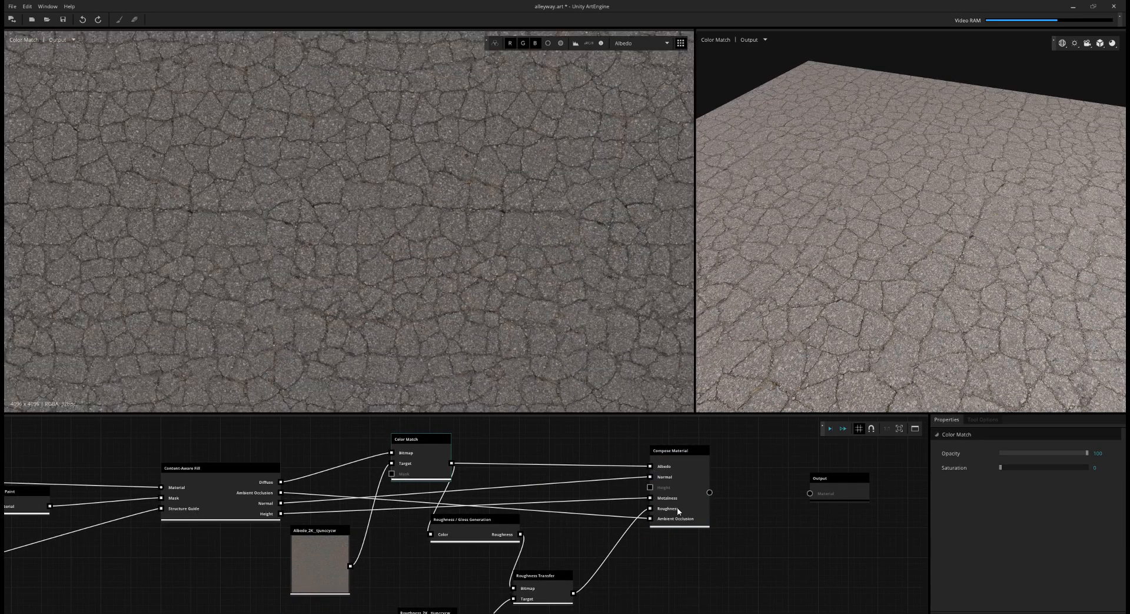
{"action": "left_click", "coordinate": [679, 511]}
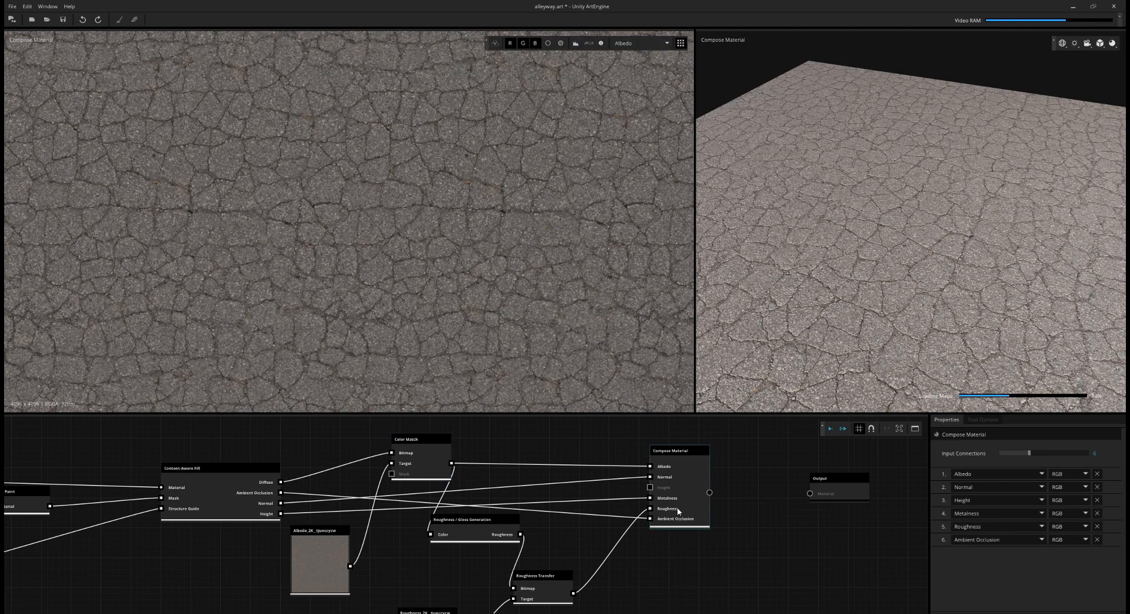
{"action": "middle_click_drag", "start_coordinate": [645, 551], "coordinate": [667, 527]}
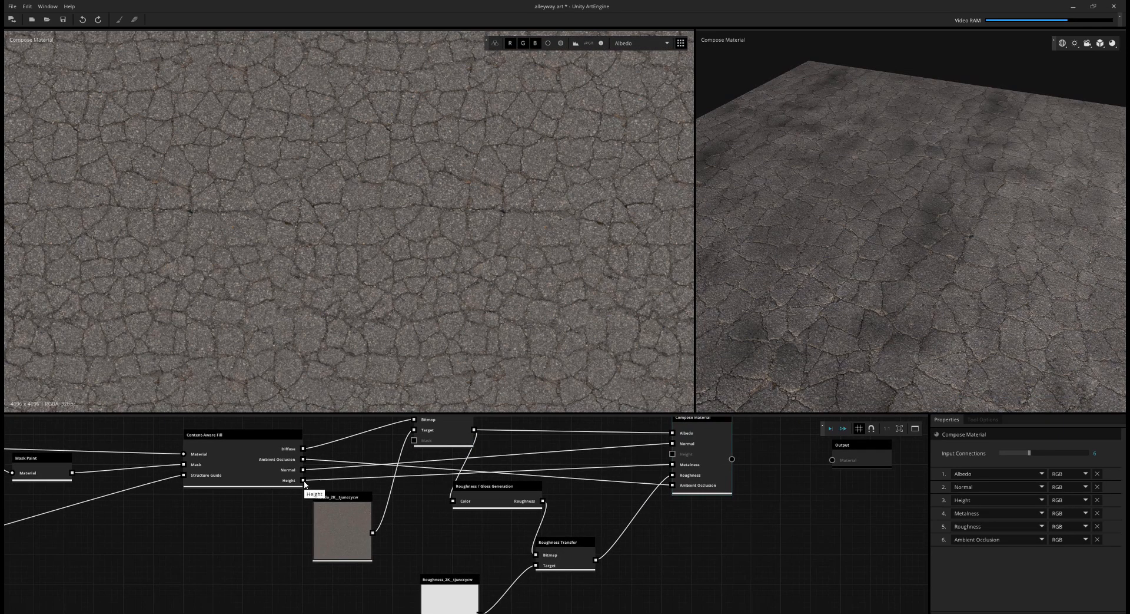
{"action": "left_click_drag", "start_coordinate": [304, 481], "coordinate": [672, 453]}
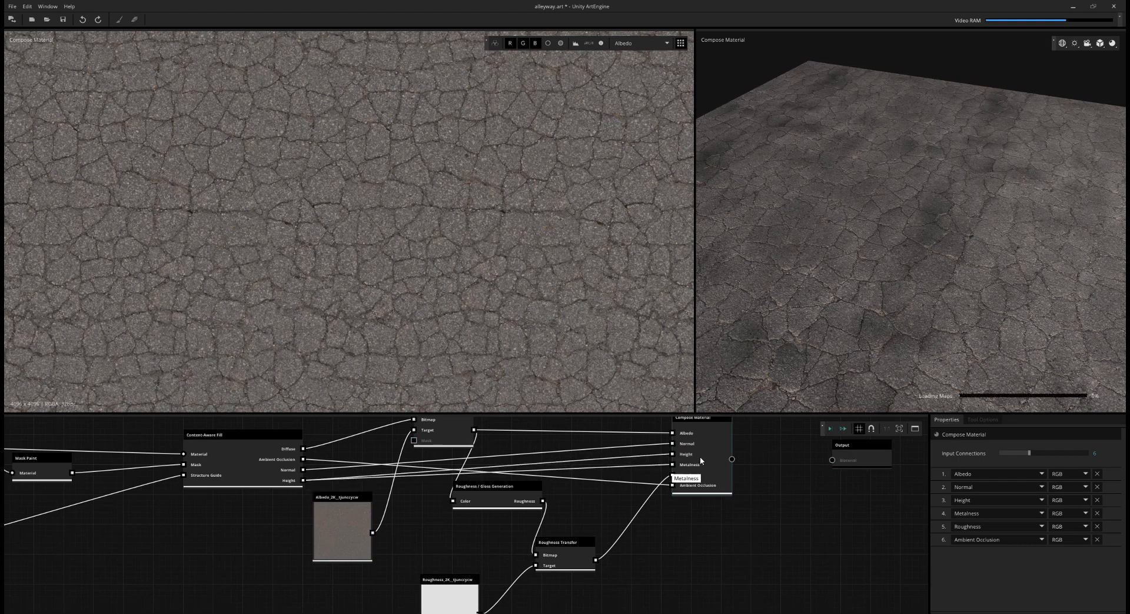
Step: Disconnect the Content-Aware Fill's Height output from Compose Material's Metalness input and preview the composed material again
{"action": "right_click", "coordinate": [701, 457]}
{"action": "left_click", "coordinate": [695, 451]}
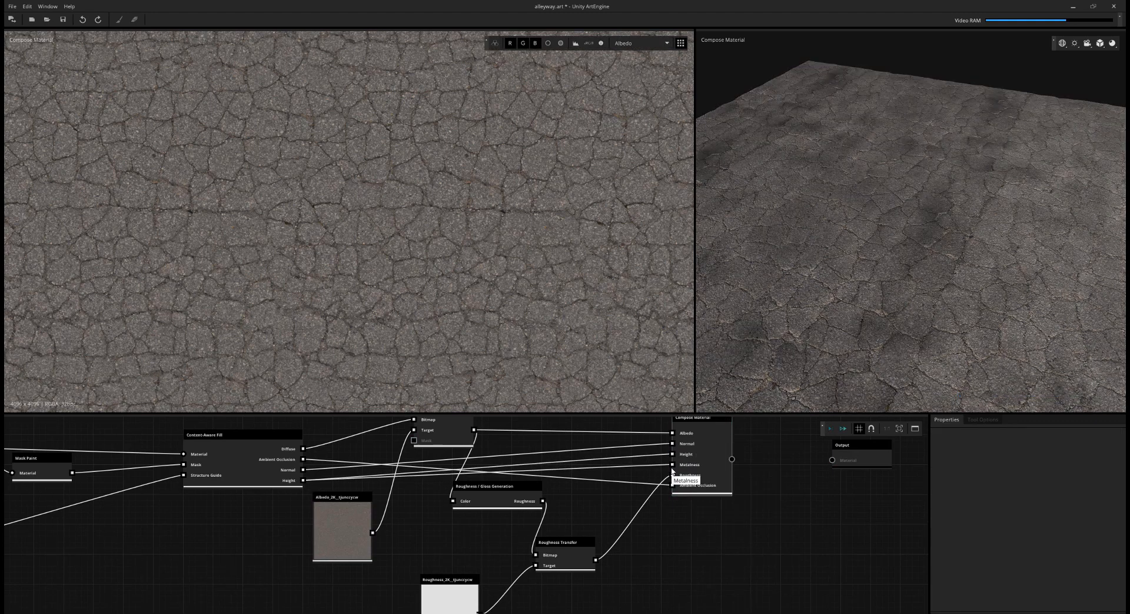
{"action": "left_click", "coordinate": [672, 467]}
{"action": "left_click", "coordinate": [701, 450]}
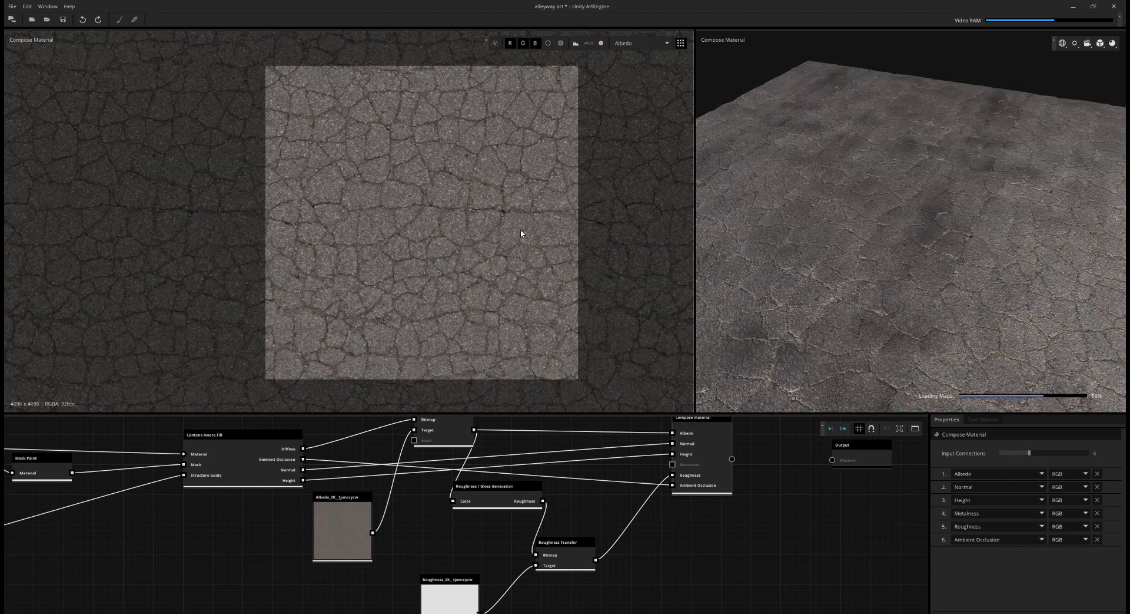
Step: Show the Metalness map in the 2D preview and remove the Metalness input from Compose Material
{"action": "key", "text": "3"}
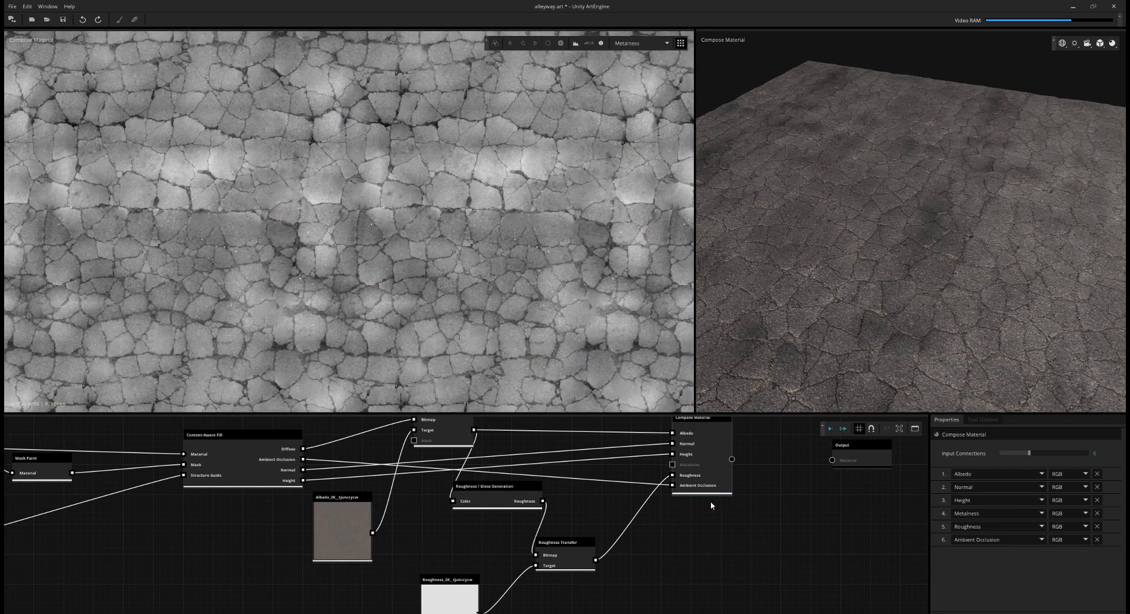
{"action": "middle_click_drag", "start_coordinate": [722, 530], "coordinate": [677, 545]}
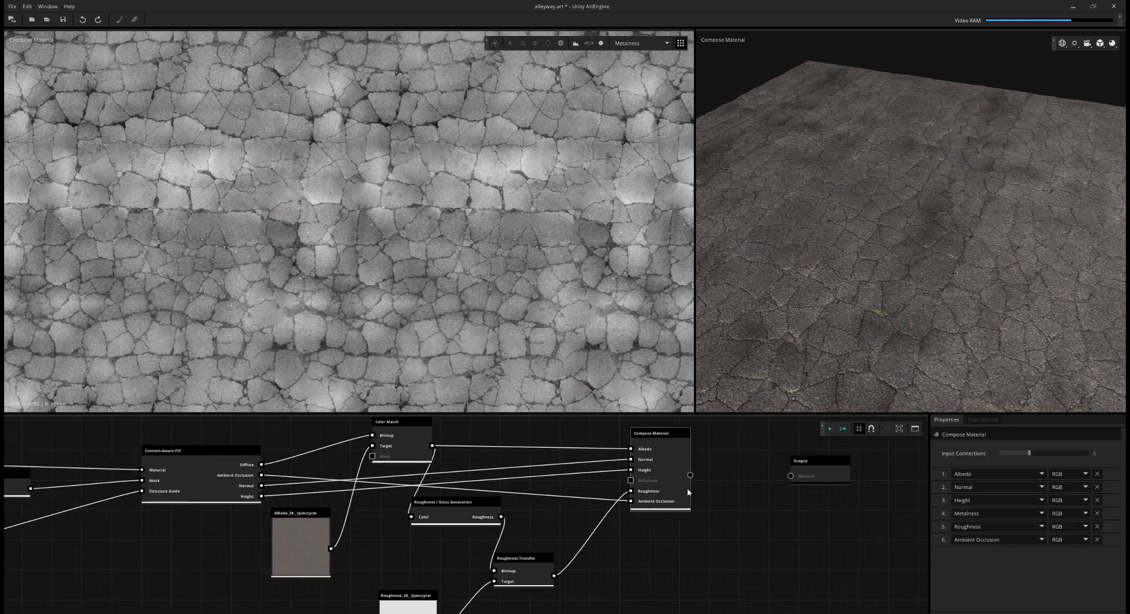
{"action": "left_click", "coordinate": [1097, 513]}
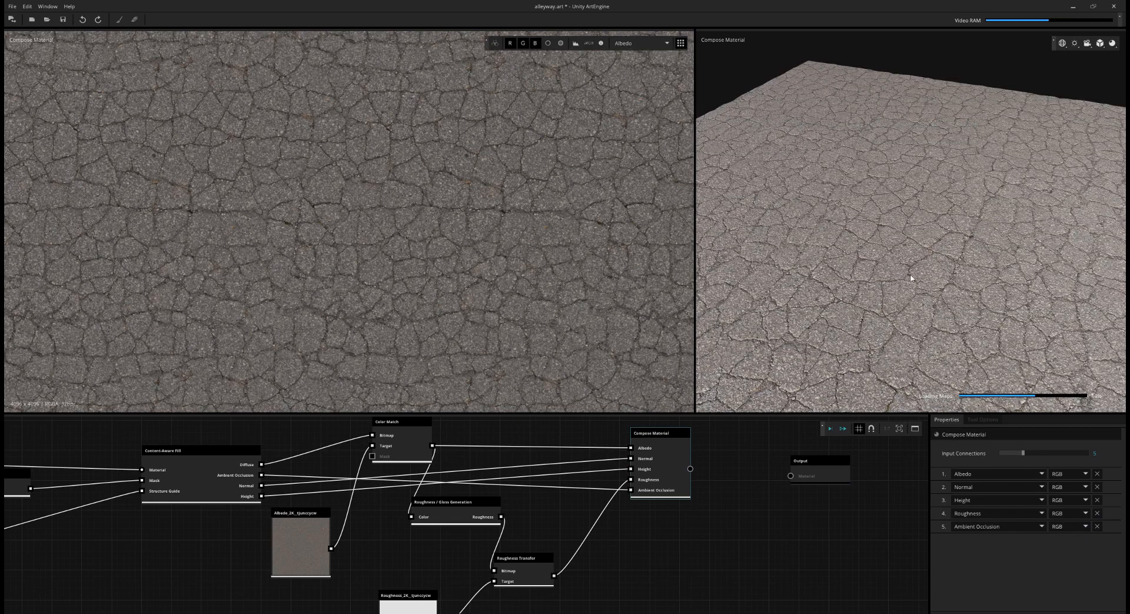
Step: Examine the composed material's cracks and surface in the 3D preview from several angles and up close
{"action": "scroll", "coordinate": [901, 280], "scroll_direction": "up", "scroll_amount": 5}
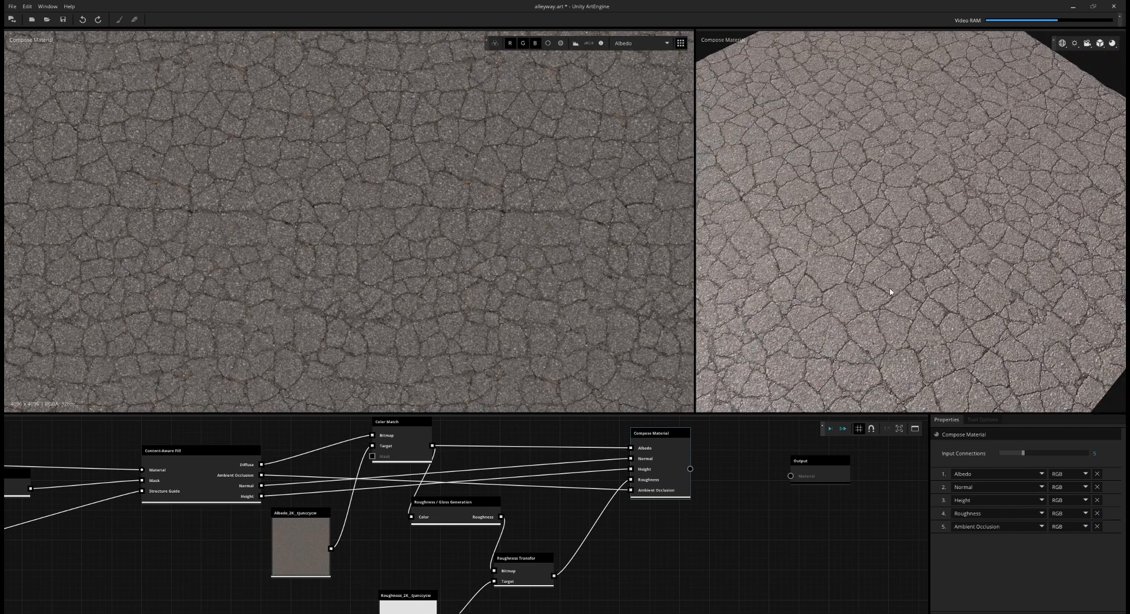
{"action": "middle_click_drag", "start_coordinate": [866, 270], "coordinate": [906, 260]}
{"action": "scroll", "coordinate": [937, 270], "scroll_direction": "up", "scroll_amount": 4}
{"action": "scroll", "coordinate": [919, 253], "scroll_direction": "down", "scroll_amount": 6}
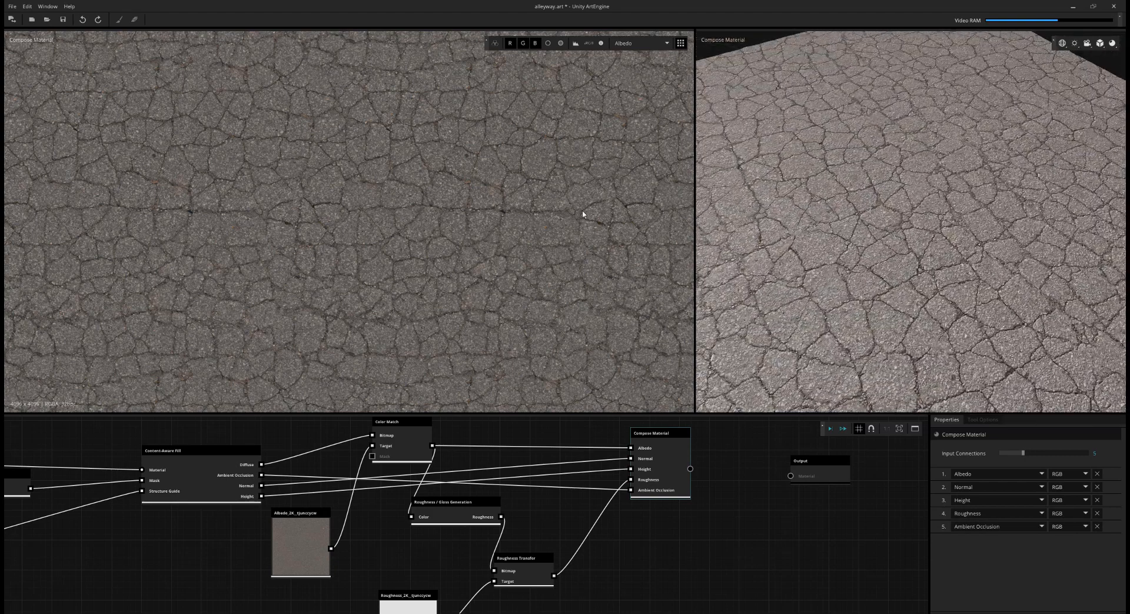
{"action": "left_click_drag", "start_coordinate": [985, 218], "coordinate": [924, 254]}
{"action": "scroll", "coordinate": [923, 253], "scroll_direction": "up", "scroll_amount": 8}
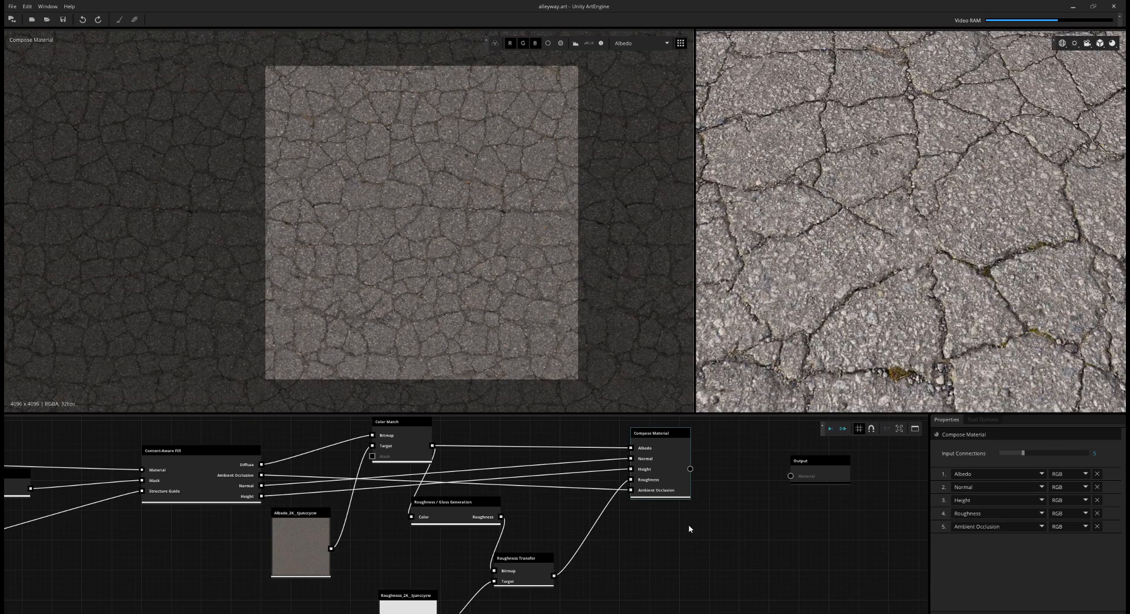
Step: Move the Output node farther from Compose Material to make room for more nodes
{"action": "scroll", "coordinate": [689, 529], "scroll_direction": "down", "scroll_amount": 1}
{"action": "middle_click_drag", "start_coordinate": [806, 490], "coordinate": [764, 504]}
{"action": "left_click_drag", "start_coordinate": [764, 504], "coordinate": [836, 498]}
{"action": "left_click", "coordinate": [717, 500]}
Step: Inspect the composed albedo up close and add a Content-Aware Fill node between Compose Material and Output
{"action": "scroll", "coordinate": [706, 502], "scroll_direction": "up", "scroll_amount": 1}
{"action": "scroll", "coordinate": [385, 238], "scroll_direction": "up", "scroll_amount": 4}
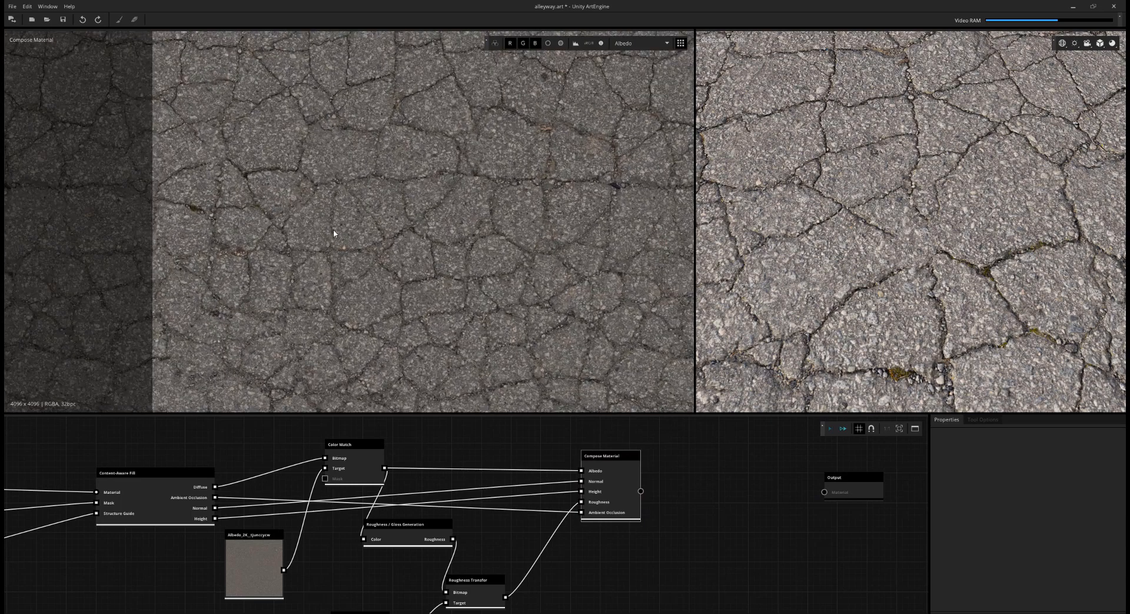
{"action": "scroll", "coordinate": [334, 234], "scroll_direction": "up", "scroll_amount": 5}
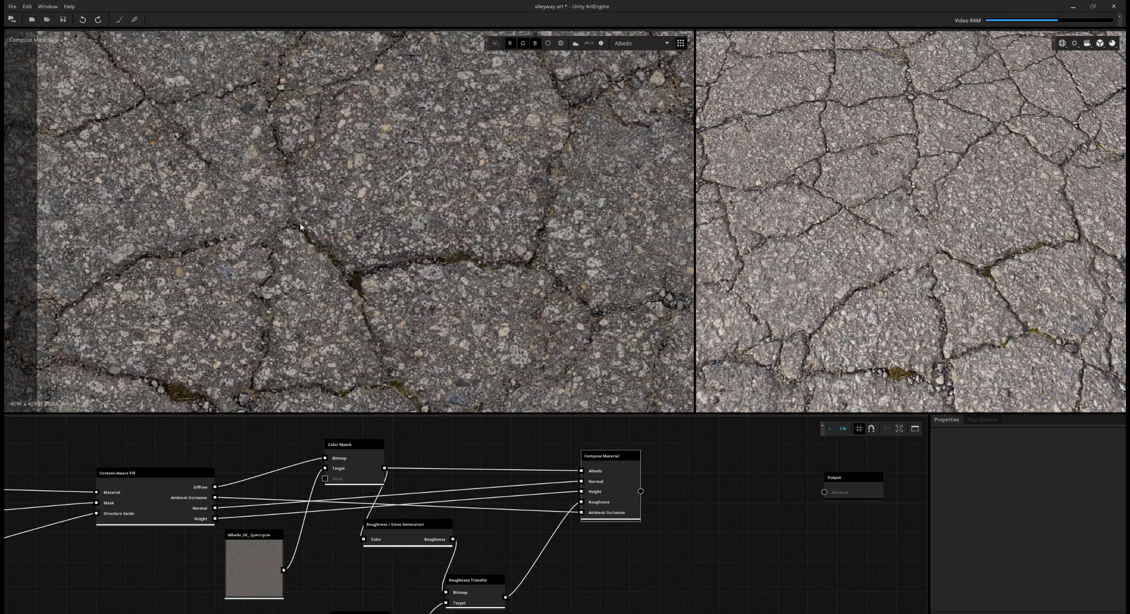
{"action": "scroll", "coordinate": [306, 228], "scroll_direction": "down", "scroll_amount": 3}
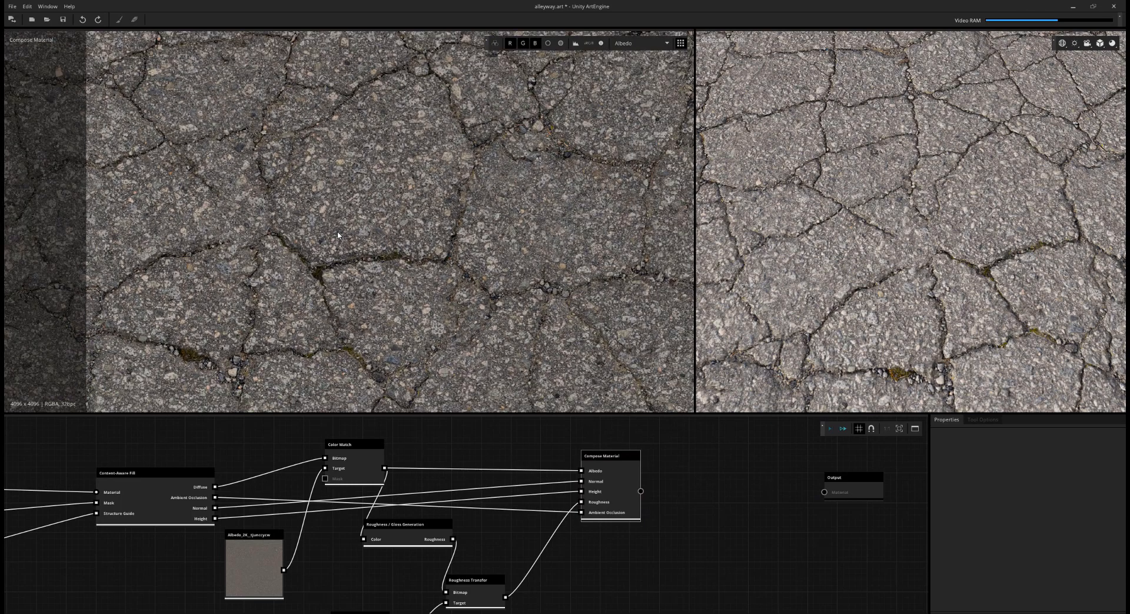
{"action": "key", "text": "Tab"}
{"action": "type", "text": "conte"}
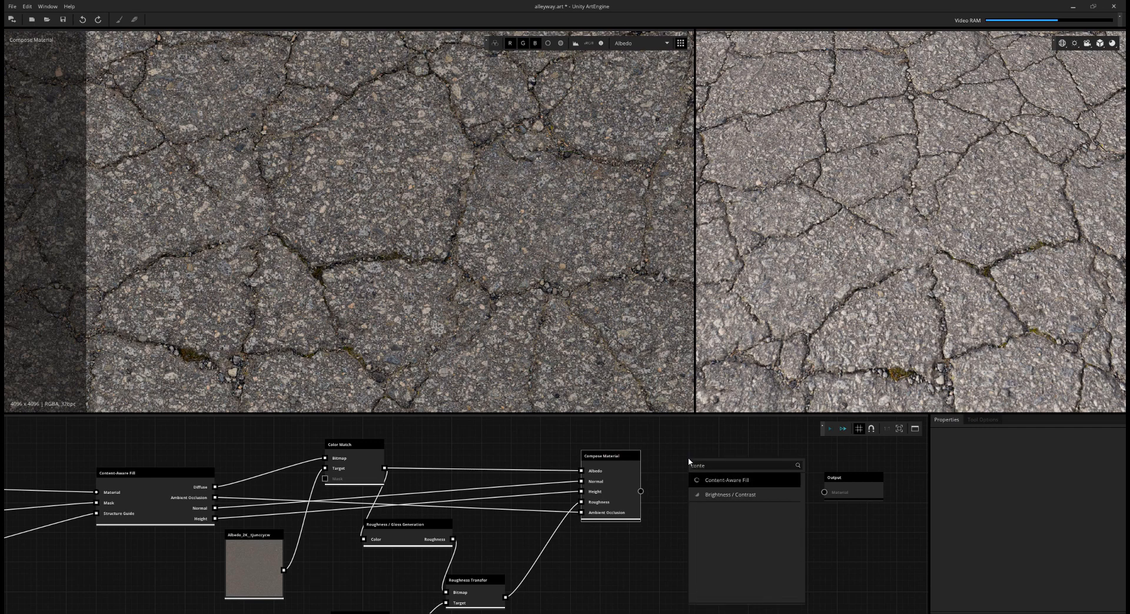
{"action": "key", "text": "Return"}
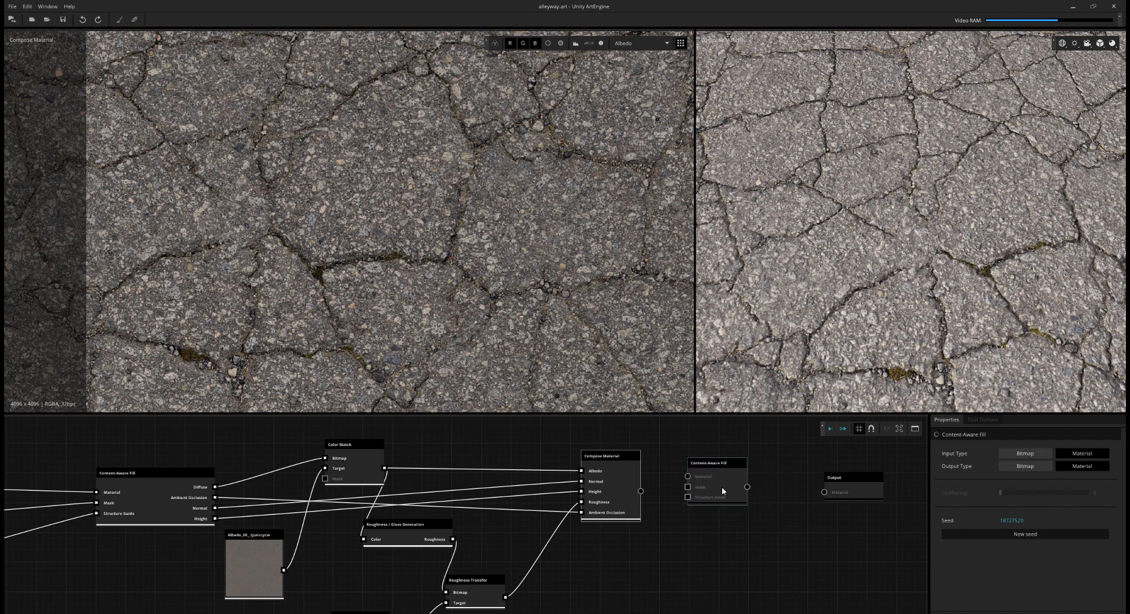
Step: Space the new Content-Aware Fill and the Output node farther along the graph
{"action": "left_click_drag", "start_coordinate": [721, 485], "coordinate": [743, 486]}
{"action": "middle_click_drag", "start_coordinate": [785, 501], "coordinate": [739, 512]}
{"action": "left_click_drag", "start_coordinate": [802, 492], "coordinate": [880, 492]}
{"action": "left_click", "coordinate": [769, 544]}
{"action": "left_click_drag", "start_coordinate": [694, 489], "coordinate": [746, 488]}
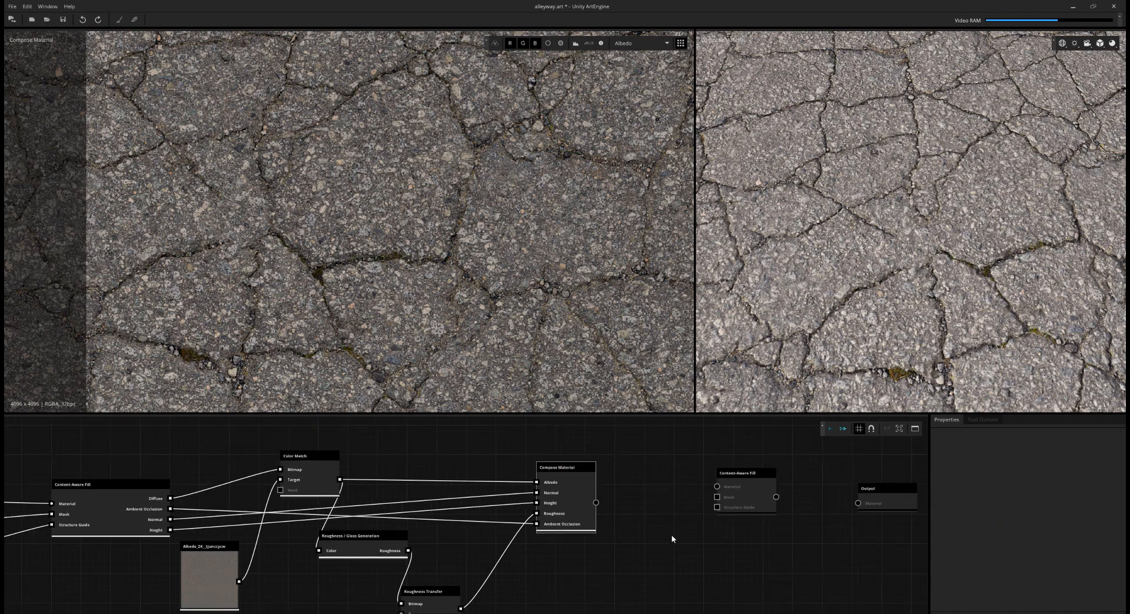
Step: Add a Mask Paint node below the new Content-Aware Fill and connect the Compose Material output to its Material input
{"action": "key", "text": "Tab"}
{"action": "type", "text": "mask"}
{"action": "key", "text": "Return"}
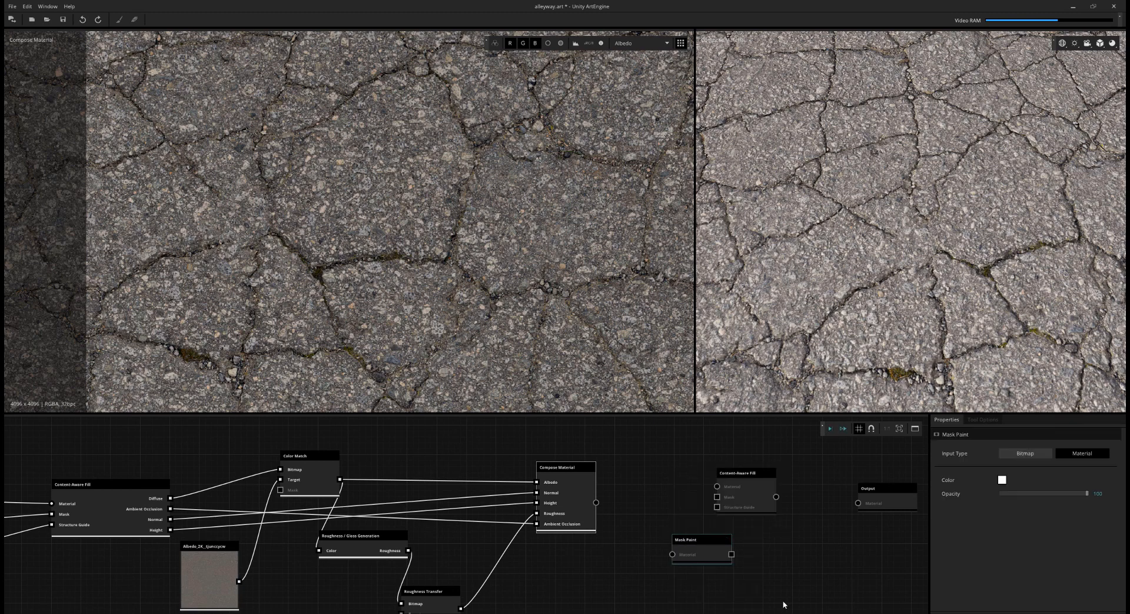
{"action": "left_click_drag", "start_coordinate": [597, 503], "coordinate": [672, 553]}
{"action": "left_click", "coordinate": [700, 563]}
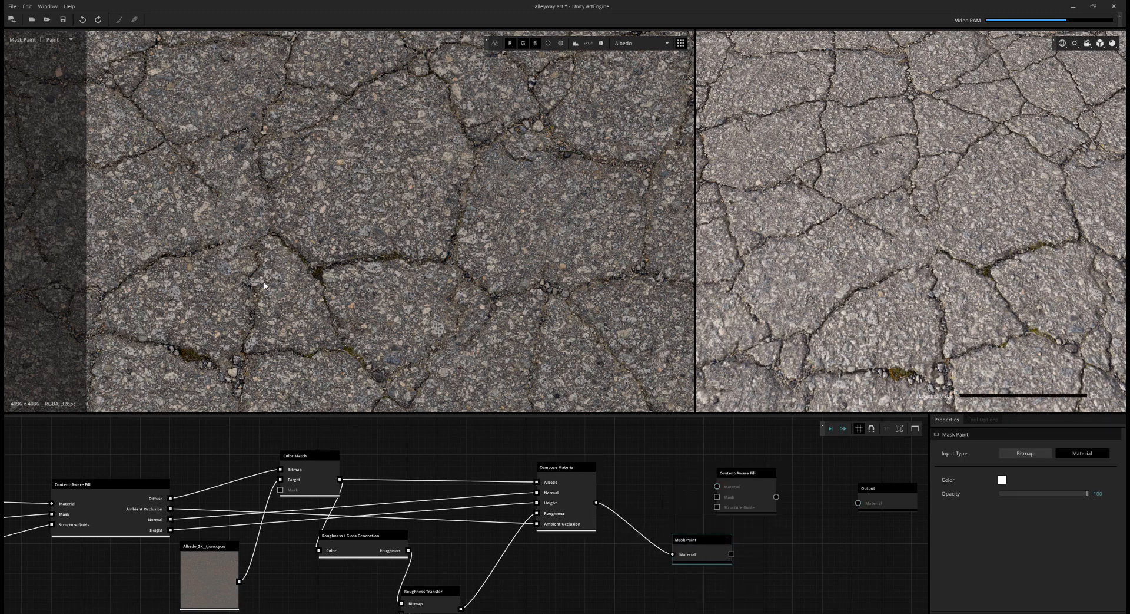
Step: Paint a small V-shaped mask over the blemish near the texture's left edge, slightly above mid-height
{"action": "scroll", "coordinate": [292, 224], "scroll_direction": "up", "scroll_amount": 3}
{"action": "mouse_move", "coordinate": [201, 190]}
{"action": "left_mouse_down"}
{"action": "mouse_move", "coordinate": [262, 256]}
{"action": "mouse_move", "coordinate": [306, 245]}
{"action": "mouse_move", "coordinate": [285, 134]}
{"action": "mouse_move", "coordinate": [277, 222]}
{"action": "mouse_move", "coordinate": [336, 275]}
{"action": "left_mouse_up"}
{"action": "scroll", "coordinate": [424, 277], "scroll_direction": "down", "scroll_amount": 4}
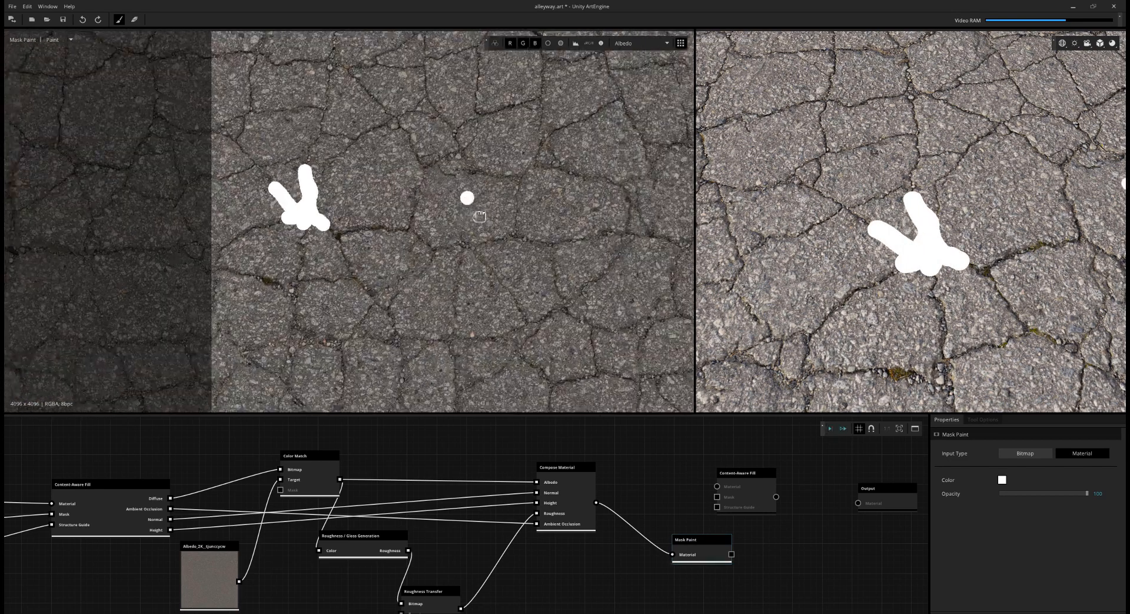
Step: Examine the tiled surface in the 3D and 2D previews for remaining blemishes and broken cracks
{"action": "scroll", "coordinate": [515, 285], "scroll_direction": "up", "scroll_amount": 2}
{"action": "scroll", "coordinate": [907, 211], "scroll_direction": "down", "scroll_amount": 6}
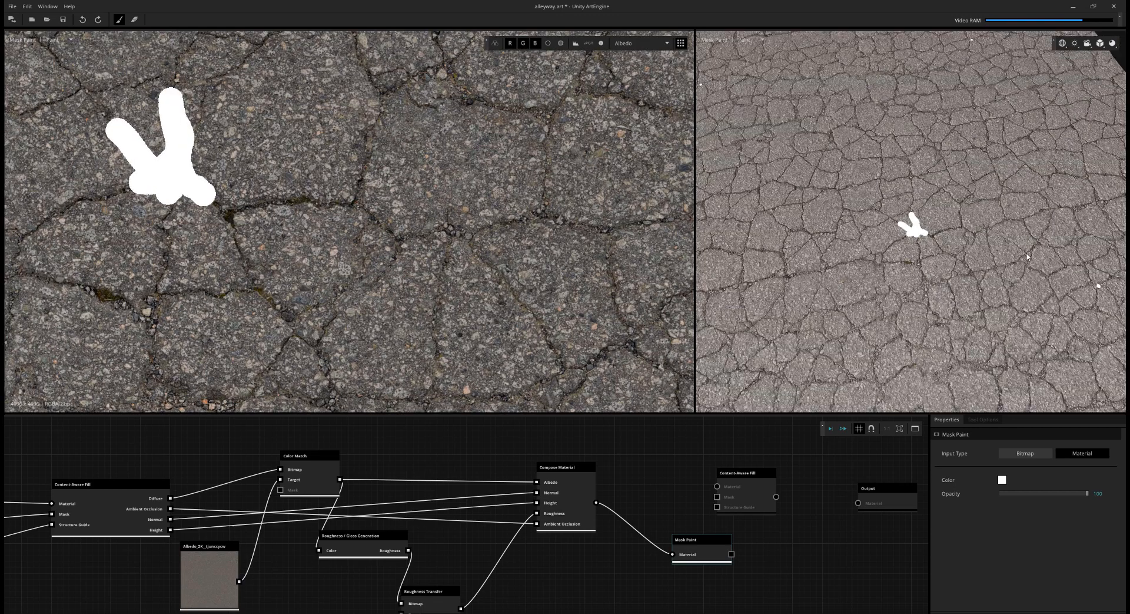
{"action": "left_click_drag", "start_coordinate": [919, 206], "coordinate": [821, 199]}
{"action": "scroll", "coordinate": [1058, 257], "scroll_direction": "up", "scroll_amount": 4}
{"action": "left_click_drag", "start_coordinate": [1058, 257], "coordinate": [948, 194]}
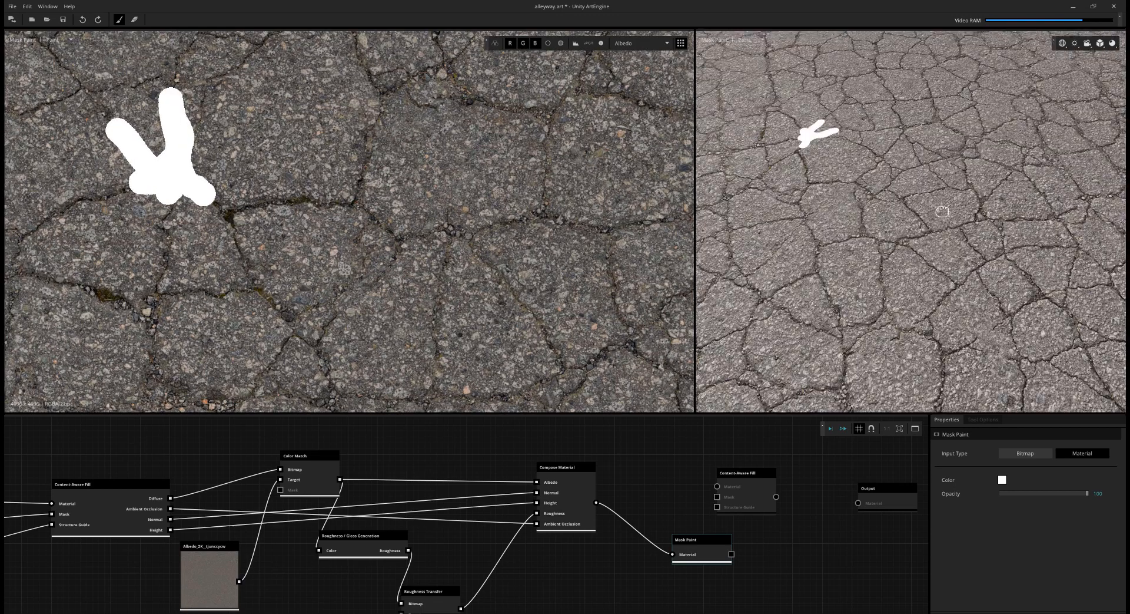
{"action": "scroll", "coordinate": [948, 195], "scroll_direction": "down", "scroll_amount": 2}
{"action": "middle_click_drag", "start_coordinate": [957, 136], "coordinate": [911, 255]}
{"action": "scroll", "coordinate": [936, 242], "scroll_direction": "up", "scroll_amount": 5}
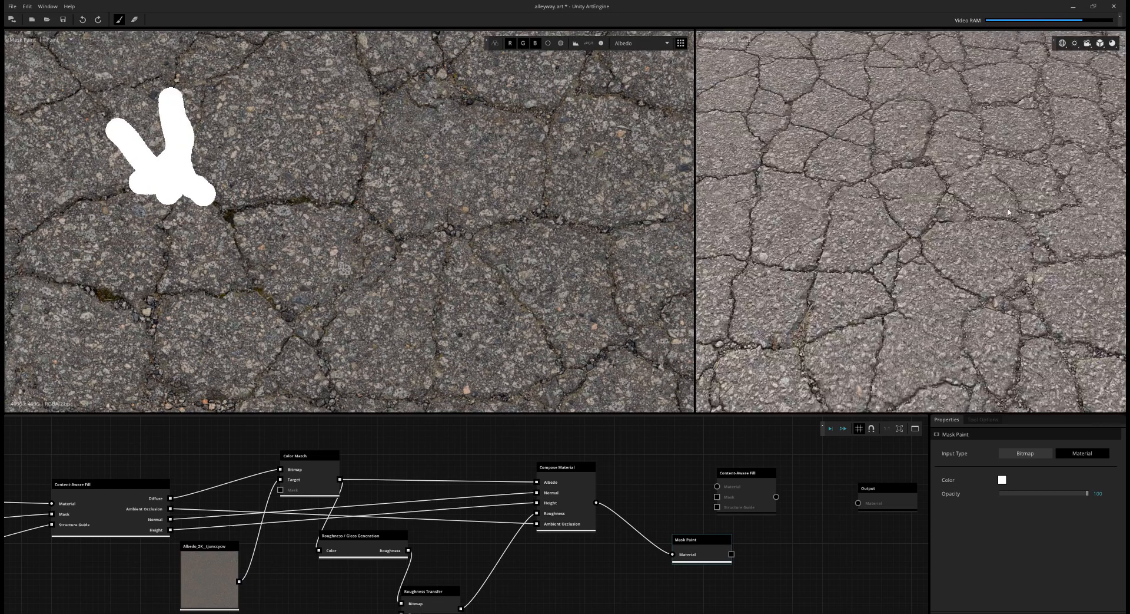
{"action": "scroll", "coordinate": [961, 224], "scroll_direction": "up", "scroll_amount": 3}
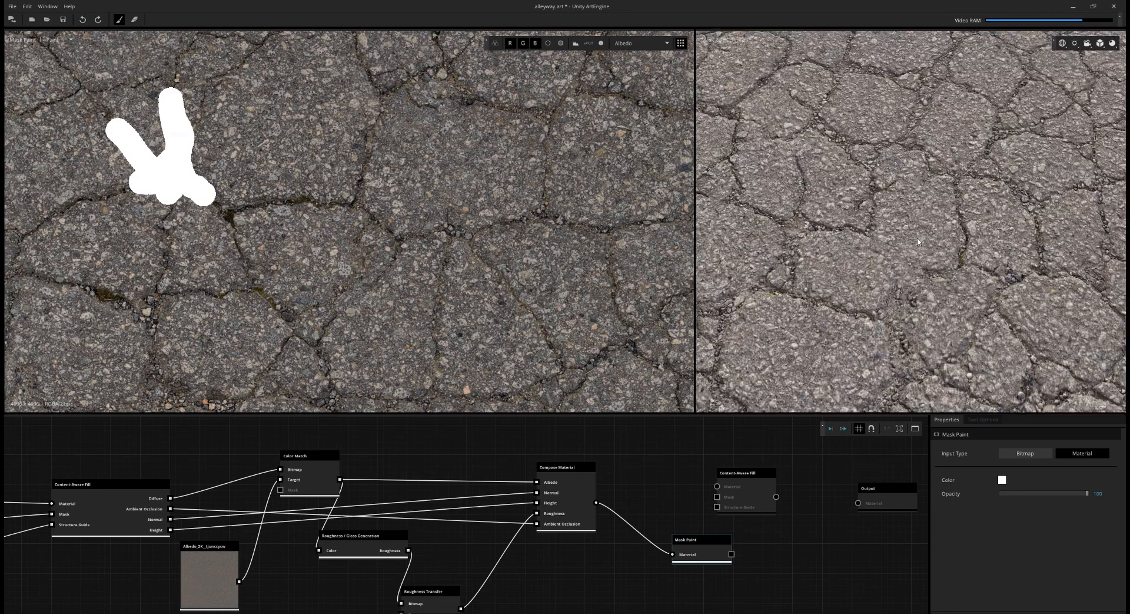
{"action": "scroll", "coordinate": [564, 227], "scroll_direction": "down", "scroll_amount": 3}
{"action": "scroll", "coordinate": [564, 227], "scroll_direction": "down", "scroll_amount": 4}
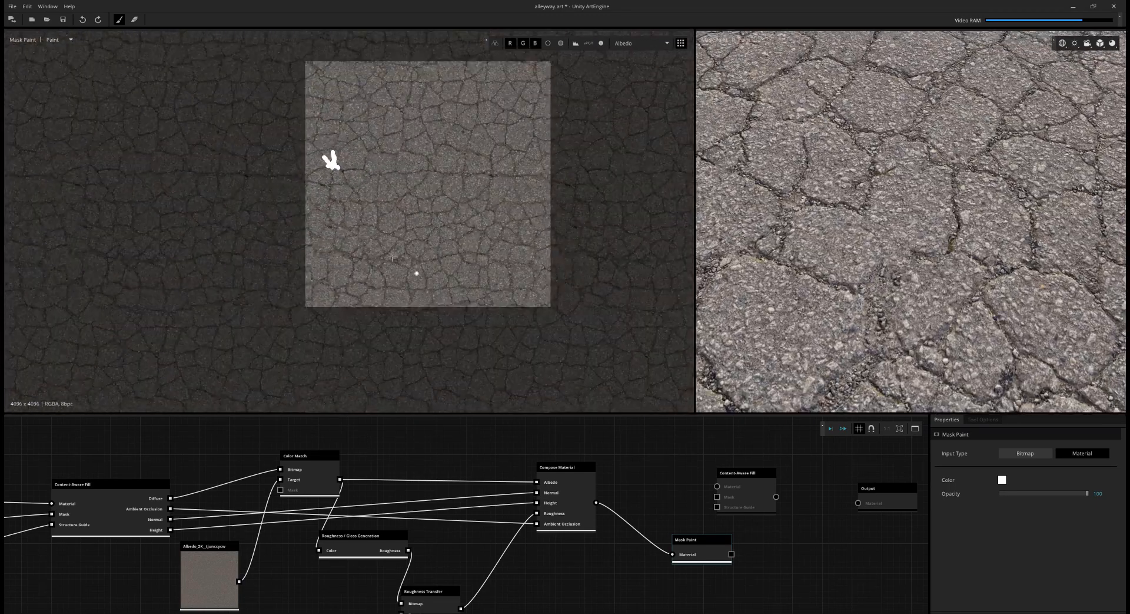
{"action": "scroll", "coordinate": [706, 197], "scroll_direction": "down", "scroll_amount": 6}
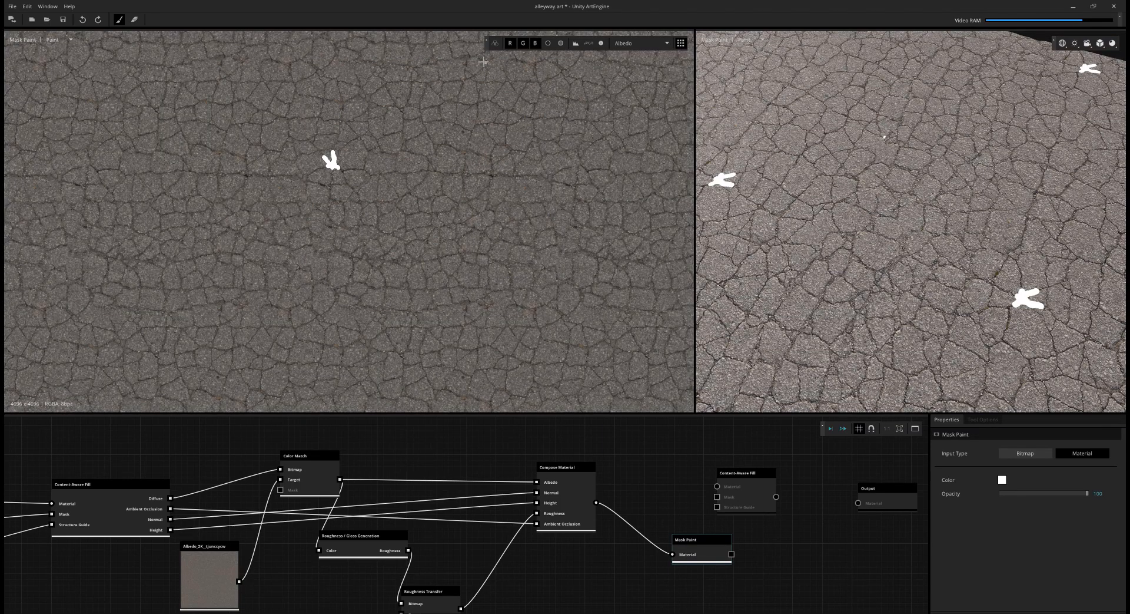
{"action": "scroll", "coordinate": [535, 237], "scroll_direction": "up", "scroll_amount": 8}
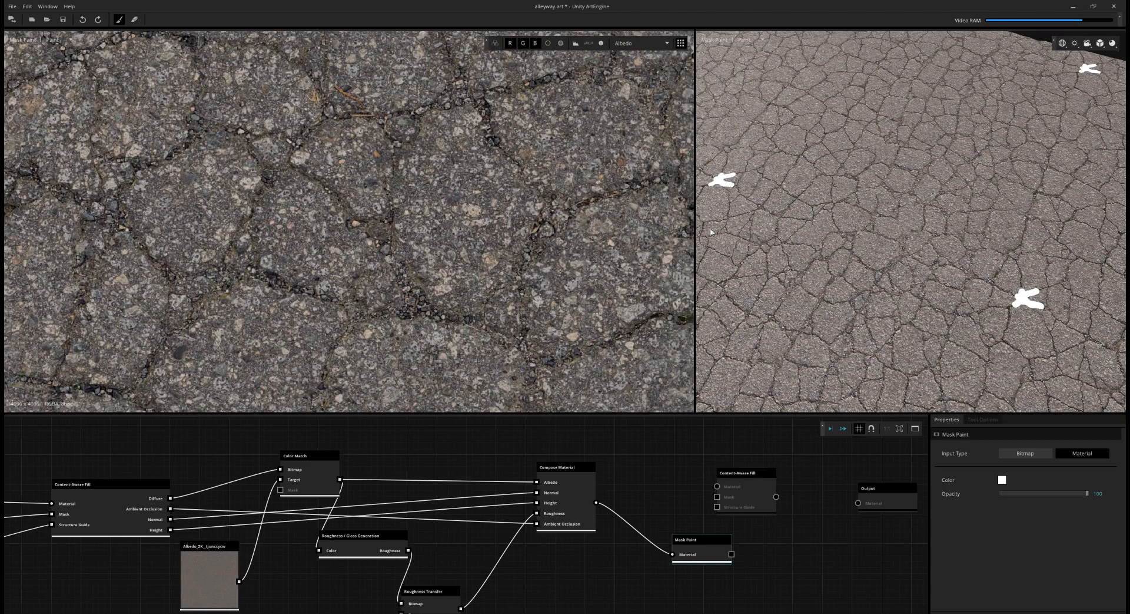
{"action": "scroll", "coordinate": [842, 199], "scroll_direction": "up", "scroll_amount": 6}
{"action": "scroll", "coordinate": [495, 205], "scroll_direction": "down", "scroll_amount": 10}
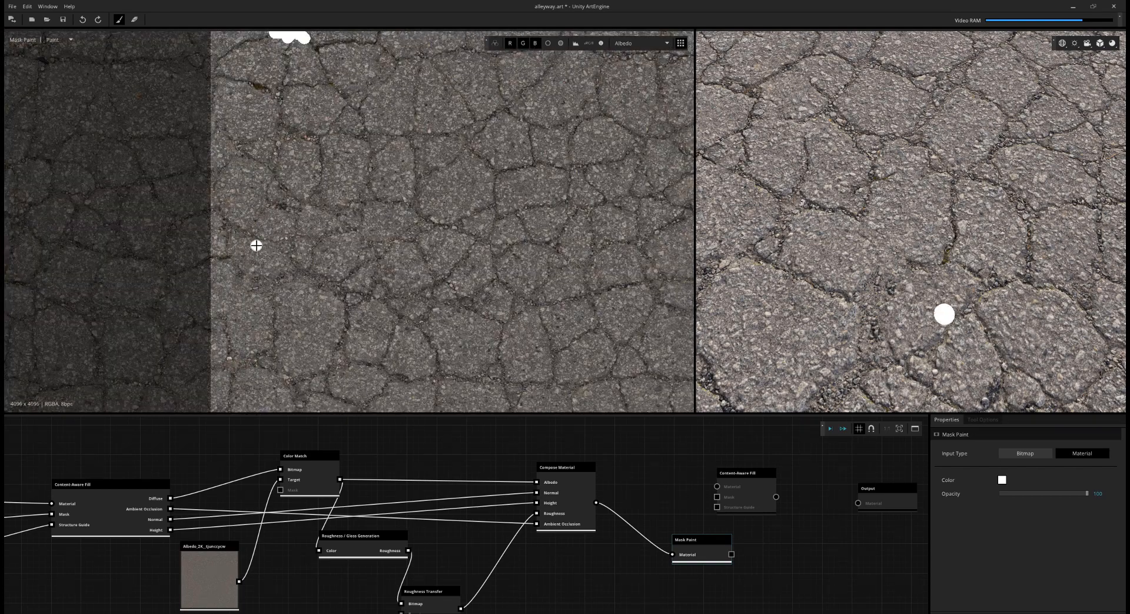
Step: Paint a solid mask patch over the flawed area near the left edge in the texture's lower half
{"action": "scroll", "coordinate": [242, 237], "scroll_direction": "up", "scroll_amount": 3}
{"action": "scroll", "coordinate": [253, 303], "scroll_direction": "down", "scroll_amount": 1}
{"action": "scroll", "coordinate": [253, 303], "scroll_direction": "up", "scroll_amount": 2}
{"action": "mouse_move", "coordinate": [326, 246]}
{"action": "left_mouse_down"}
{"action": "mouse_move", "coordinate": [353, 206]}
{"action": "mouse_move", "coordinate": [392, 224]}
{"action": "mouse_move", "coordinate": [305, 262]}
{"action": "mouse_move", "coordinate": [389, 224]}
{"action": "mouse_move", "coordinate": [338, 265]}
{"action": "mouse_move", "coordinate": [391, 187]}
{"action": "left_mouse_up"}
{"action": "scroll", "coordinate": [542, 250], "scroll_direction": "down", "scroll_amount": 4}
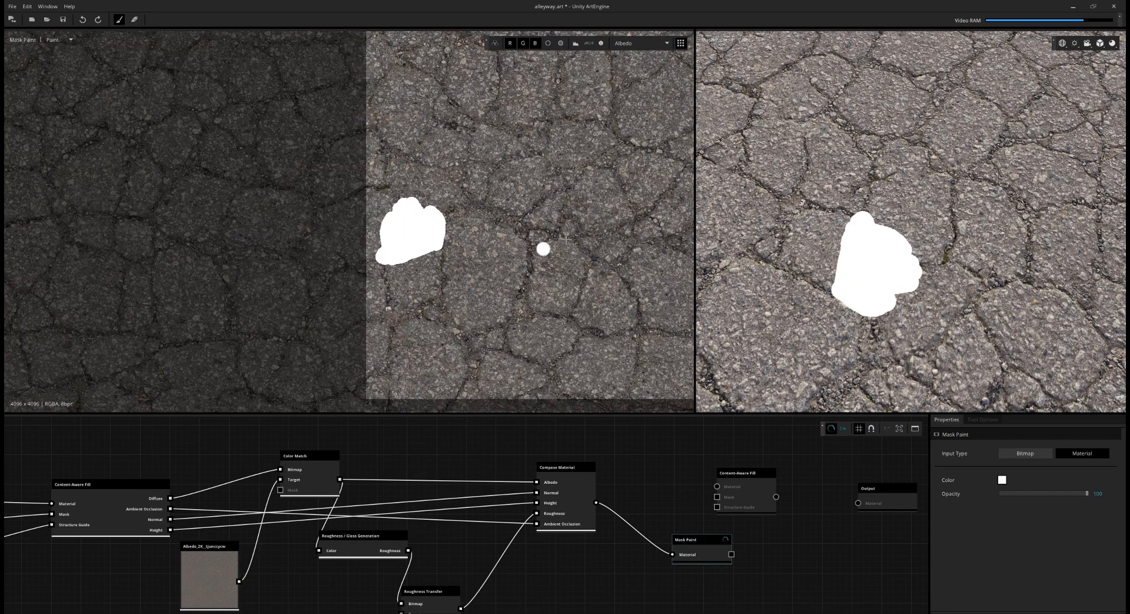
Step: Locate the neighbouring flaw near the texture's lower-right corner and paint a mask over it
{"action": "scroll", "coordinate": [907, 225], "scroll_direction": "down", "scroll_amount": 3}
{"action": "scroll", "coordinate": [907, 225], "scroll_direction": "up", "scroll_amount": 3}
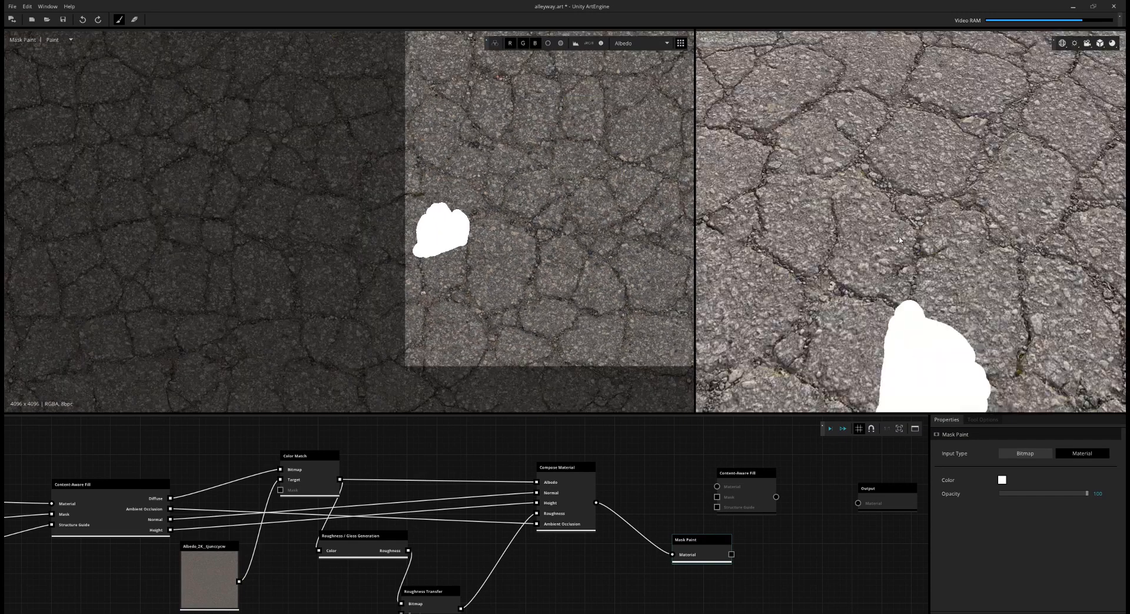
{"action": "scroll", "coordinate": [515, 217], "scroll_direction": "up", "scroll_amount": 3}
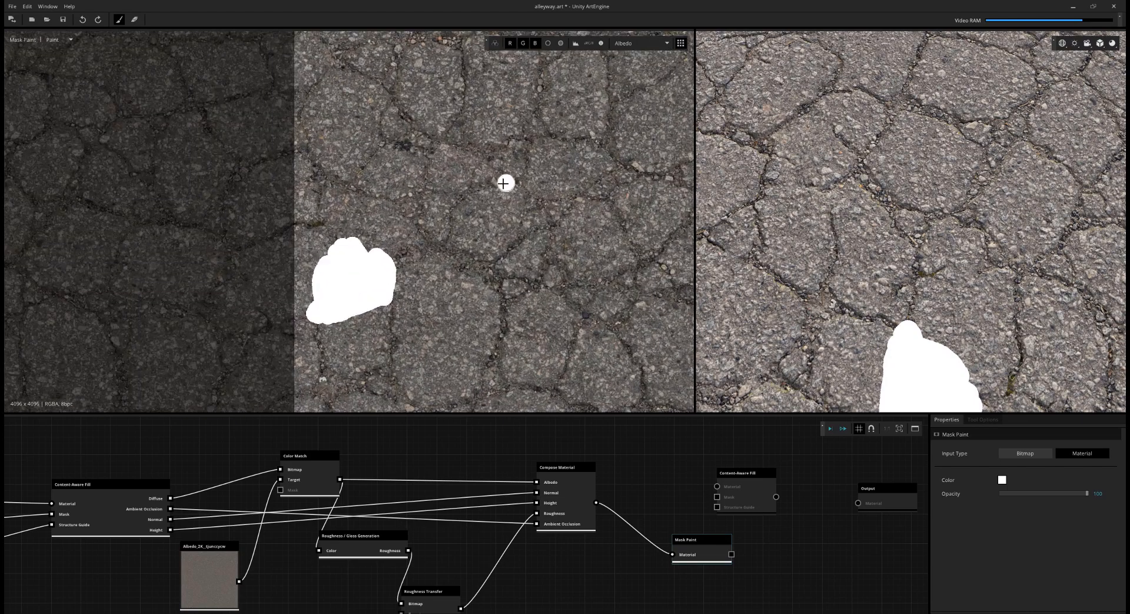
{"action": "mouse_move", "coordinate": [393, 364]}
{"action": "middle_mouse_down"}
{"action": "mouse_move", "coordinate": [441, 292]}
{"action": "mouse_move", "coordinate": [459, 205]}
{"action": "middle_mouse_up"}
{"action": "scroll", "coordinate": [448, 322], "scroll_direction": "down", "scroll_amount": 3}
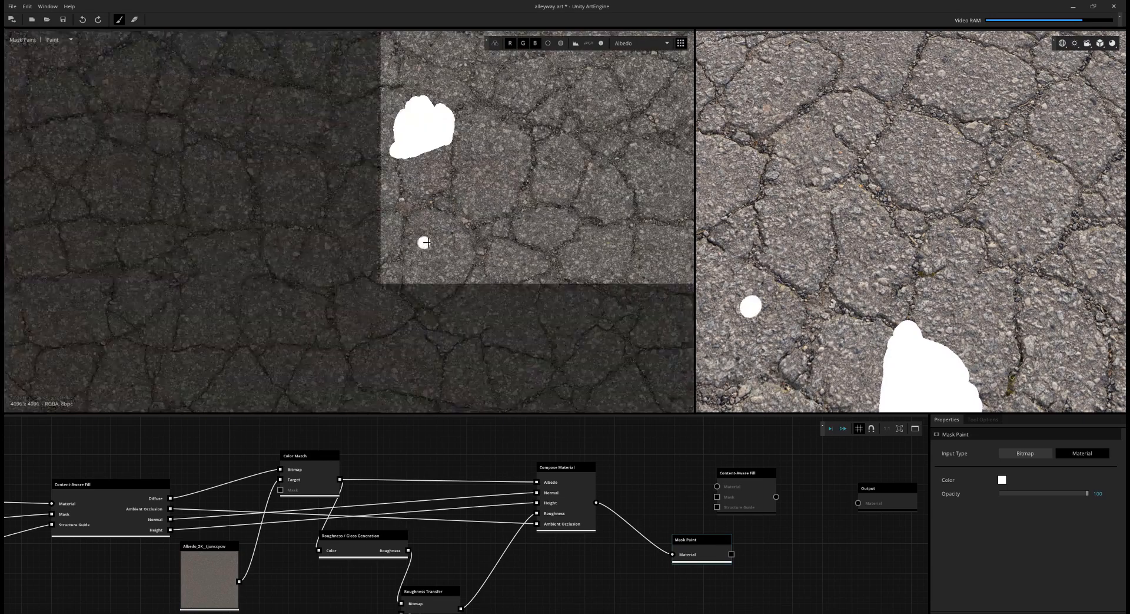
{"action": "middle_click_drag", "start_coordinate": [658, 268], "coordinate": [306, 277]}
{"action": "middle_click_drag", "start_coordinate": [666, 246], "coordinate": [467, 261]}
{"action": "scroll", "coordinate": [565, 250], "scroll_direction": "up", "scroll_amount": 3}
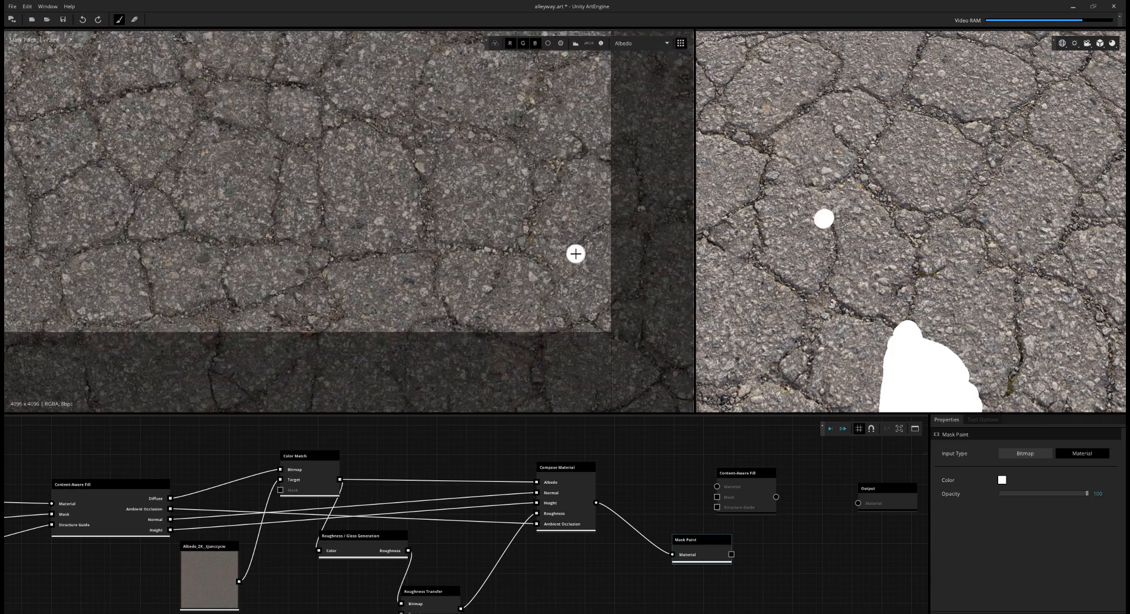
{"action": "mouse_move", "coordinate": [592, 230]}
{"action": "left_mouse_down"}
{"action": "mouse_move", "coordinate": [507, 263]}
{"action": "mouse_move", "coordinate": [607, 218]}
{"action": "mouse_move", "coordinate": [538, 252]}
{"action": "left_mouse_up"}
{"action": "scroll", "coordinate": [835, 264], "scroll_direction": "down", "scroll_amount": 2}
{"action": "scroll", "coordinate": [835, 264], "scroll_direction": "down", "scroll_amount": 2}
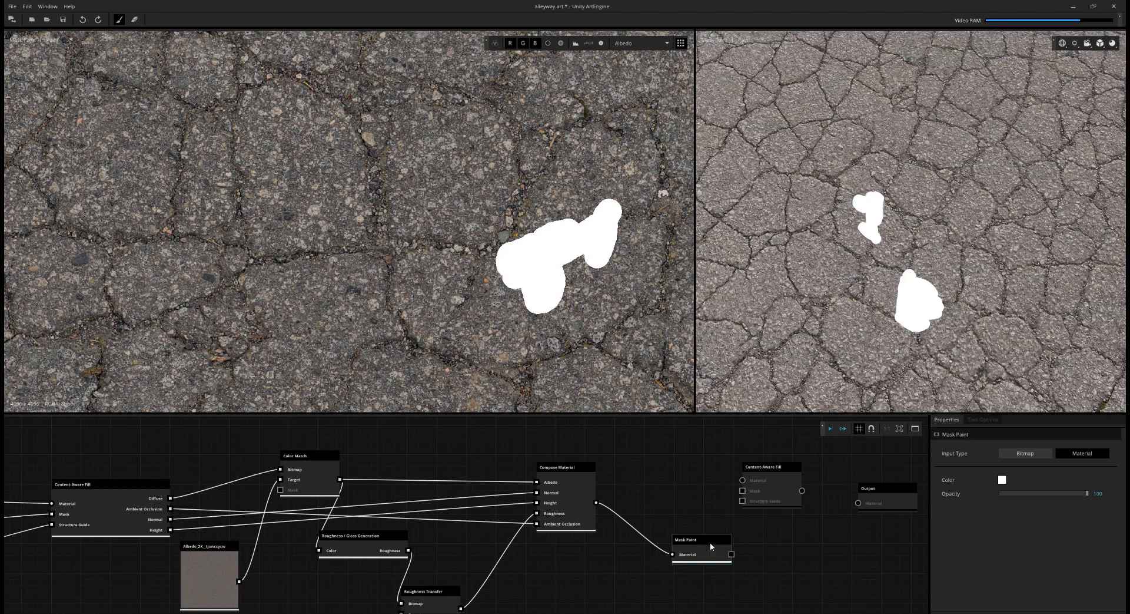
Step: Feed Mask Paint into the new Content-Aware Fill's Mask input and Compose Material into its Material input, then compute the fill
{"action": "mouse_move", "coordinate": [701, 542]}
{"action": "left_mouse_down"}
{"action": "mouse_move", "coordinate": [657, 520]}
{"action": "mouse_move", "coordinate": [743, 490]}
{"action": "left_mouse_up"}
{"action": "left_click_drag", "start_coordinate": [596, 502], "coordinate": [743, 480]}
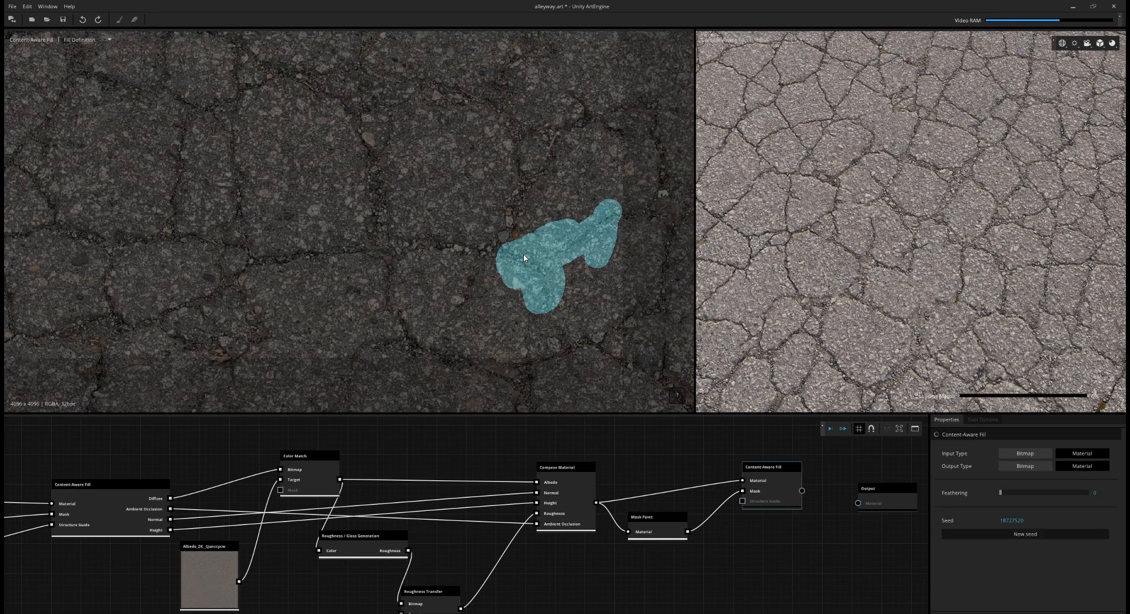
{"action": "left_click", "coordinate": [830, 429]}
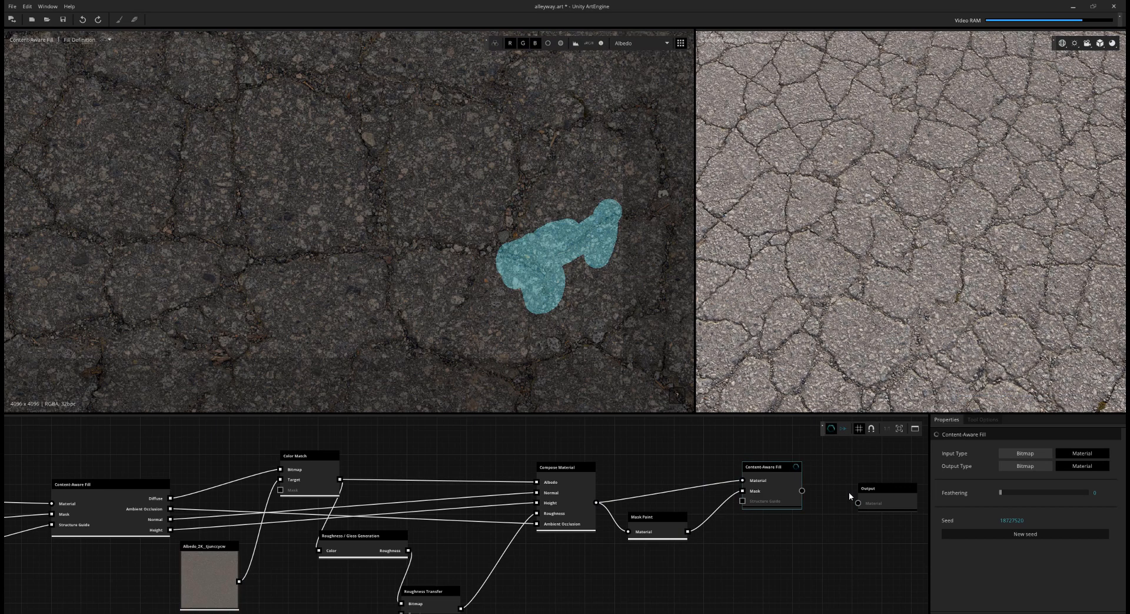
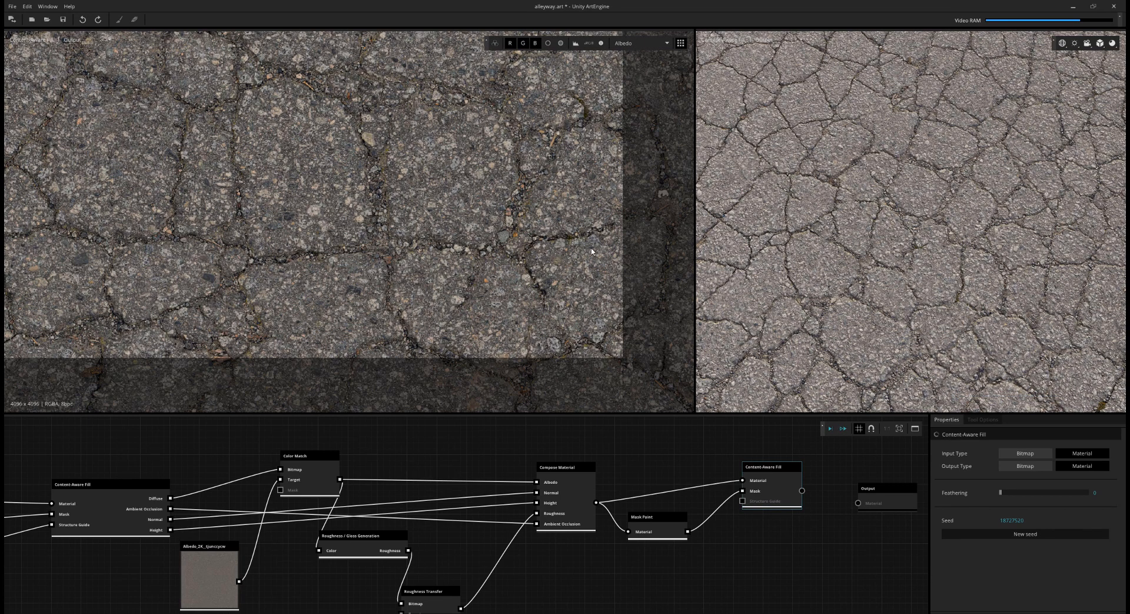
Step: Examine the filled patches near the texture's edges in the 2D and 3D previews, comparing the fill's output with its input
{"action": "scroll", "coordinate": [591, 252], "scroll_direction": "down", "scroll_amount": 2}
{"action": "middle_click_drag", "start_coordinate": [412, 247], "coordinate": [665, 235]}
{"action": "middle_click_drag", "start_coordinate": [126, 130], "coordinate": [259, 184]}
{"action": "scroll", "coordinate": [240, 170], "scroll_direction": "up", "scroll_amount": 2}
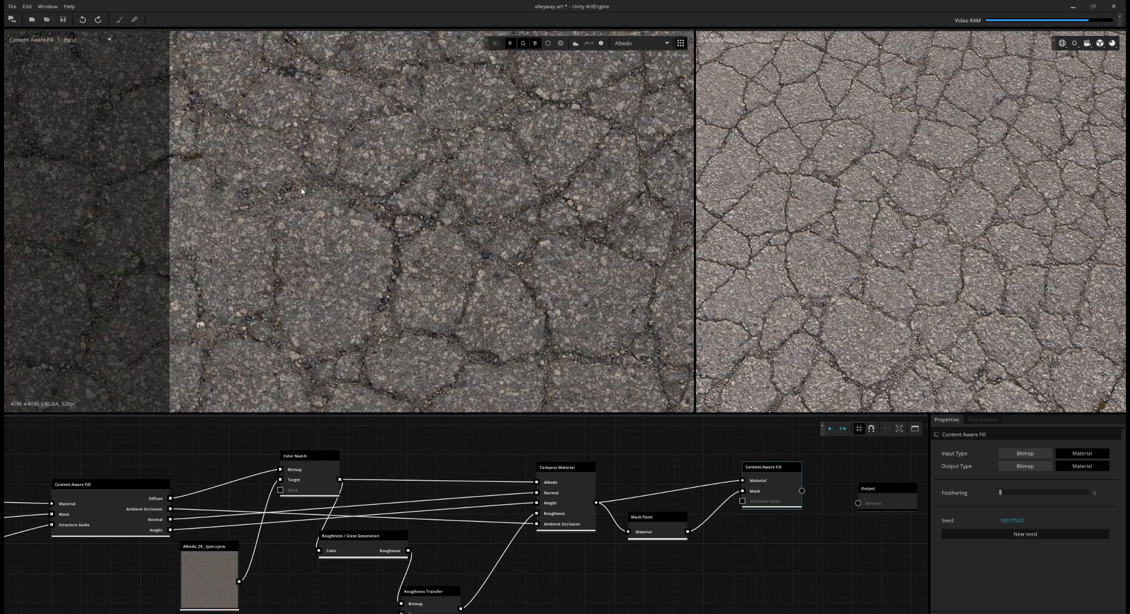
{"action": "scroll", "coordinate": [269, 207], "scroll_direction": "up", "scroll_amount": 2}
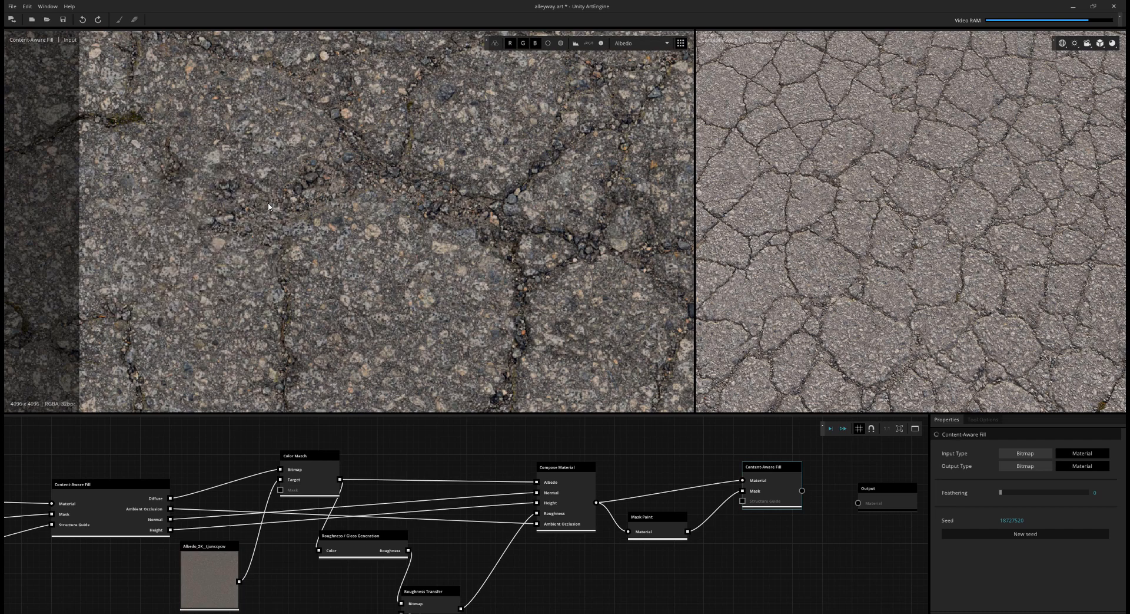
{"action": "scroll", "coordinate": [268, 206], "scroll_direction": "down", "scroll_amount": 3}
{"action": "middle_click_drag", "start_coordinate": [269, 207], "coordinate": [294, 309]}
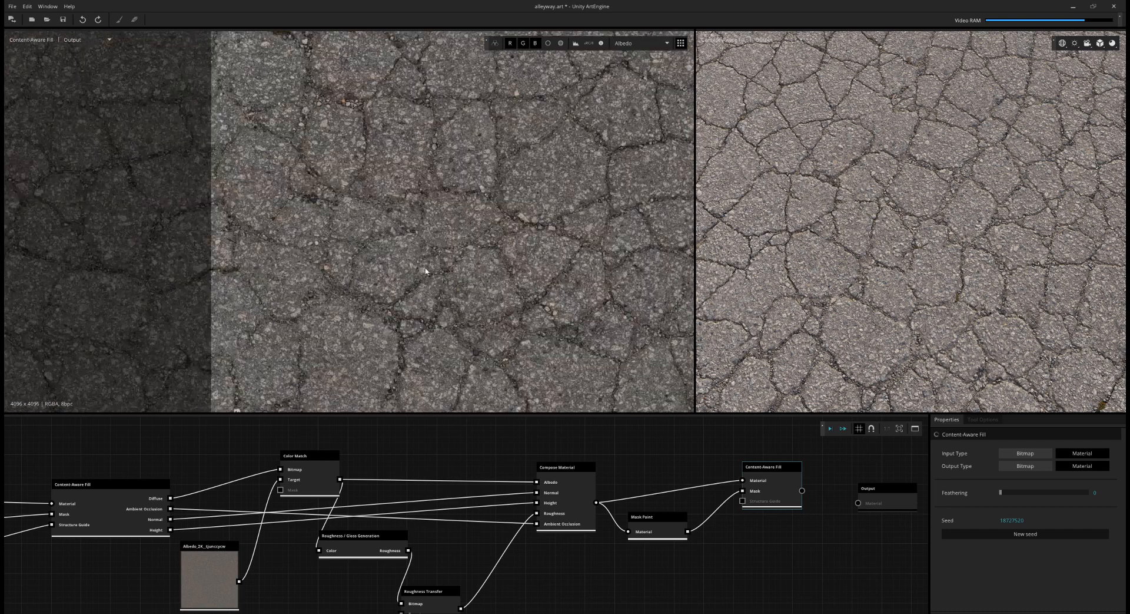
{"action": "scroll", "coordinate": [1055, 270], "scroll_direction": "down", "scroll_amount": 2}
{"action": "left_click_drag", "start_coordinate": [1055, 271], "coordinate": [961, 237]}
{"action": "scroll", "coordinate": [872, 287], "scroll_direction": "up", "scroll_amount": 3}
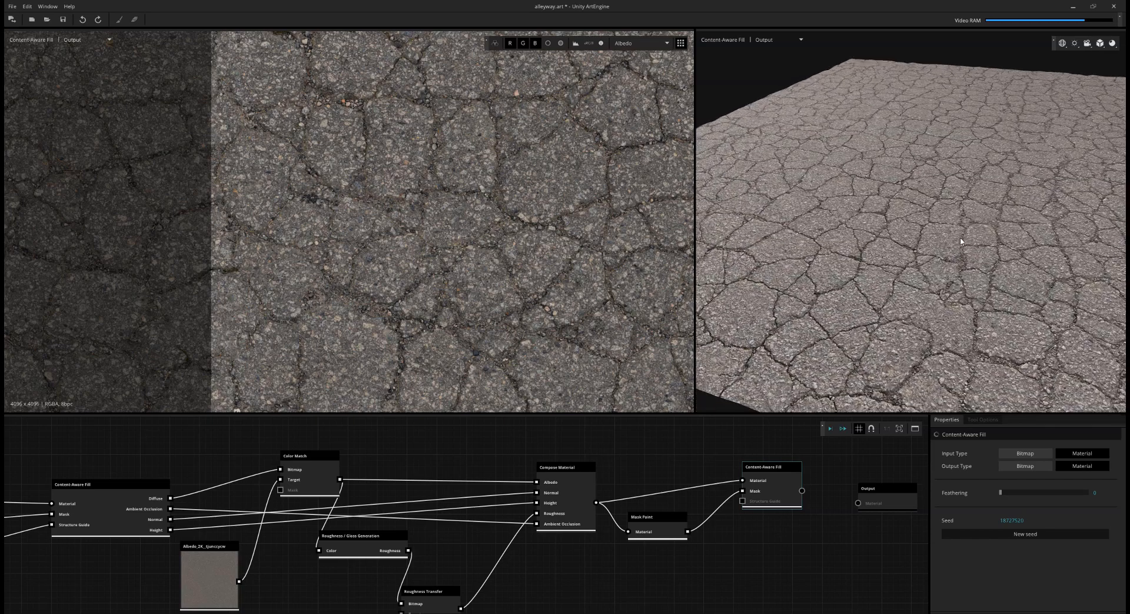
{"action": "scroll", "coordinate": [961, 238], "scroll_direction": "up", "scroll_amount": 2}
{"action": "scroll", "coordinate": [449, 214], "scroll_direction": "down", "scroll_amount": 6}
{"action": "key", "text": "space"}
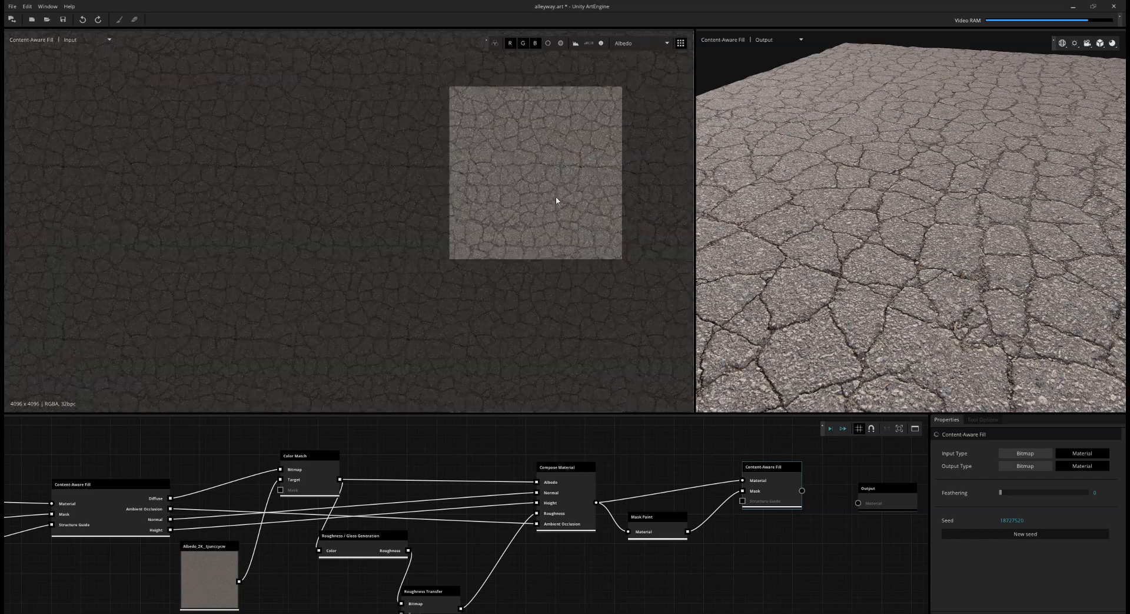
Step: Compare the Mask Paint, Content-Aware Fill and Compose Material previews to locate remaining broken cracks
{"action": "middle_click_drag", "start_coordinate": [556, 201], "coordinate": [489, 227]}
{"action": "scroll", "coordinate": [488, 225], "scroll_direction": "up", "scroll_amount": 4}
{"action": "left_click", "coordinate": [663, 534]}
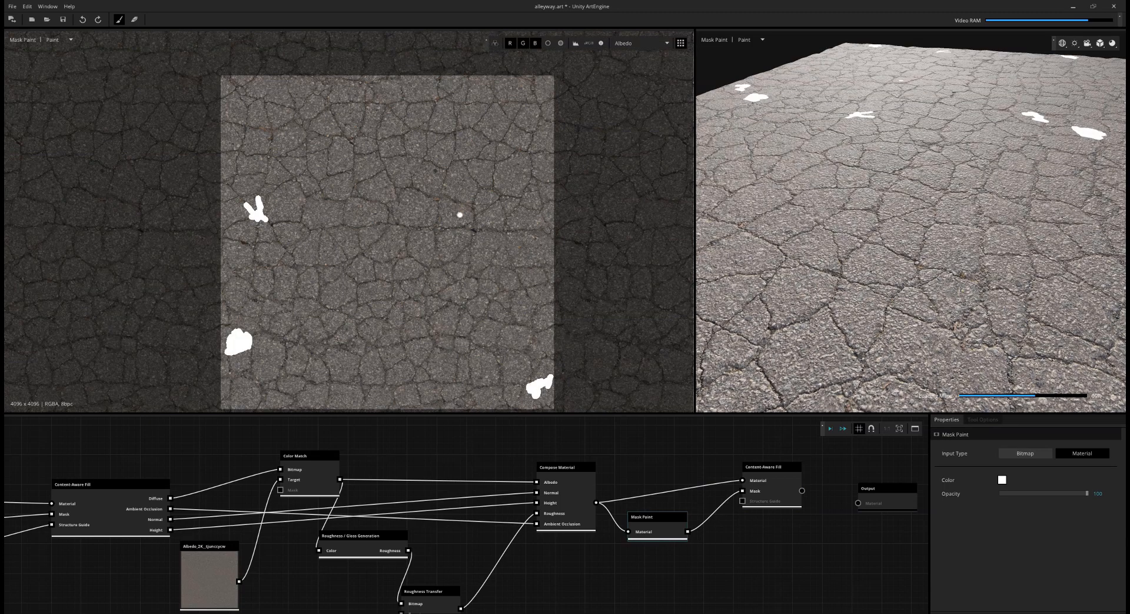
{"action": "scroll", "coordinate": [908, 315], "scroll_direction": "down", "scroll_amount": 4}
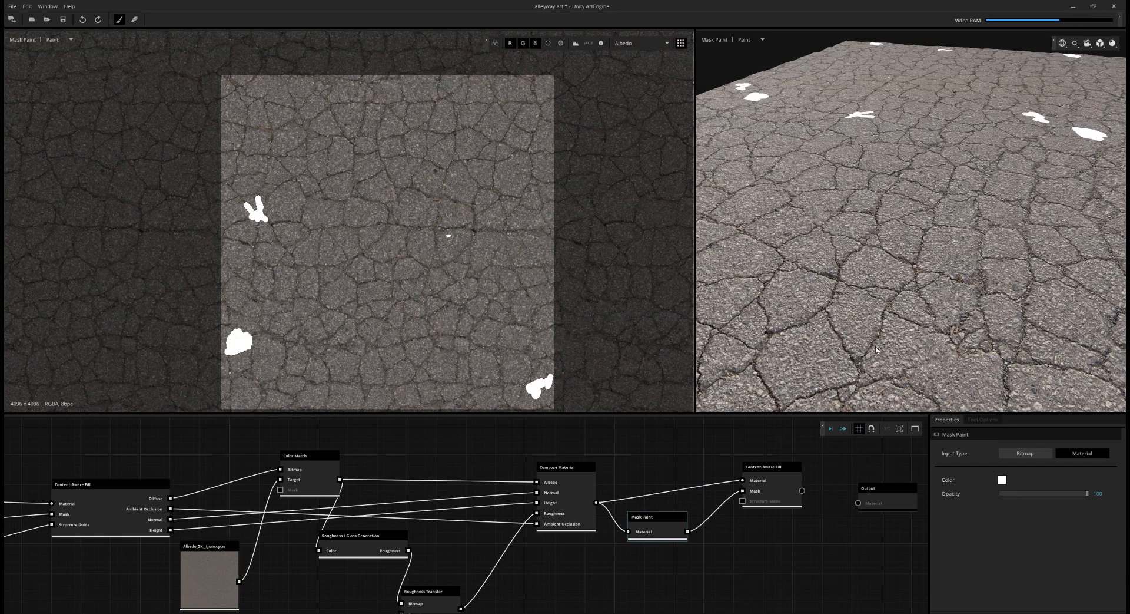
{"action": "scroll", "coordinate": [918, 303], "scroll_direction": "up", "scroll_amount": 2}
{"action": "scroll", "coordinate": [929, 291], "scroll_direction": "up", "scroll_amount": 3}
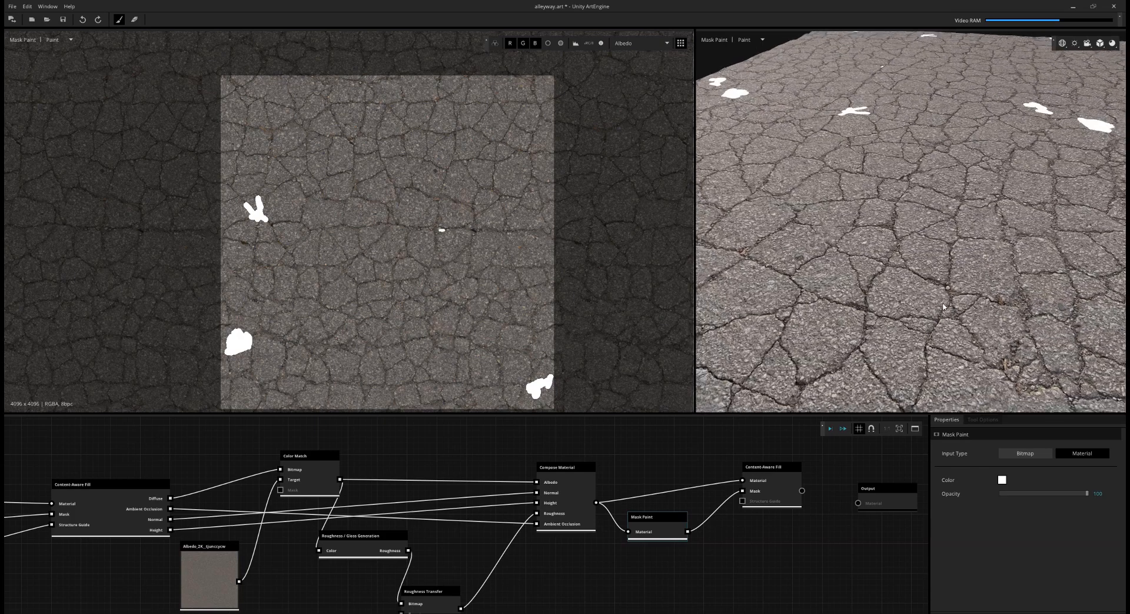
{"action": "left_click", "coordinate": [776, 487]}
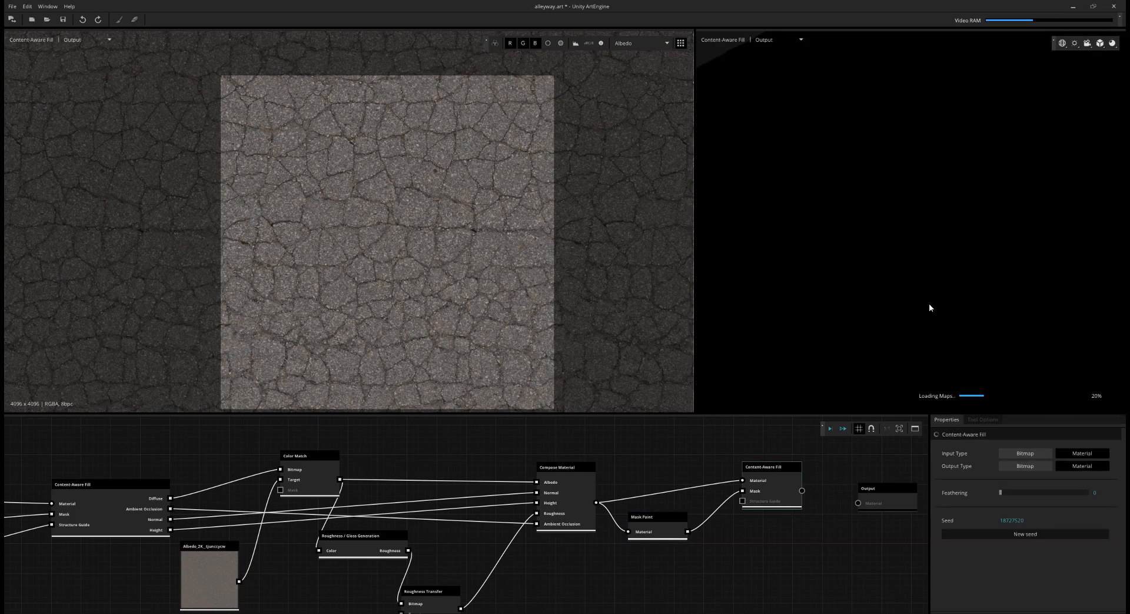
{"action": "scroll", "coordinate": [929, 300], "scroll_direction": "down", "scroll_amount": 5}
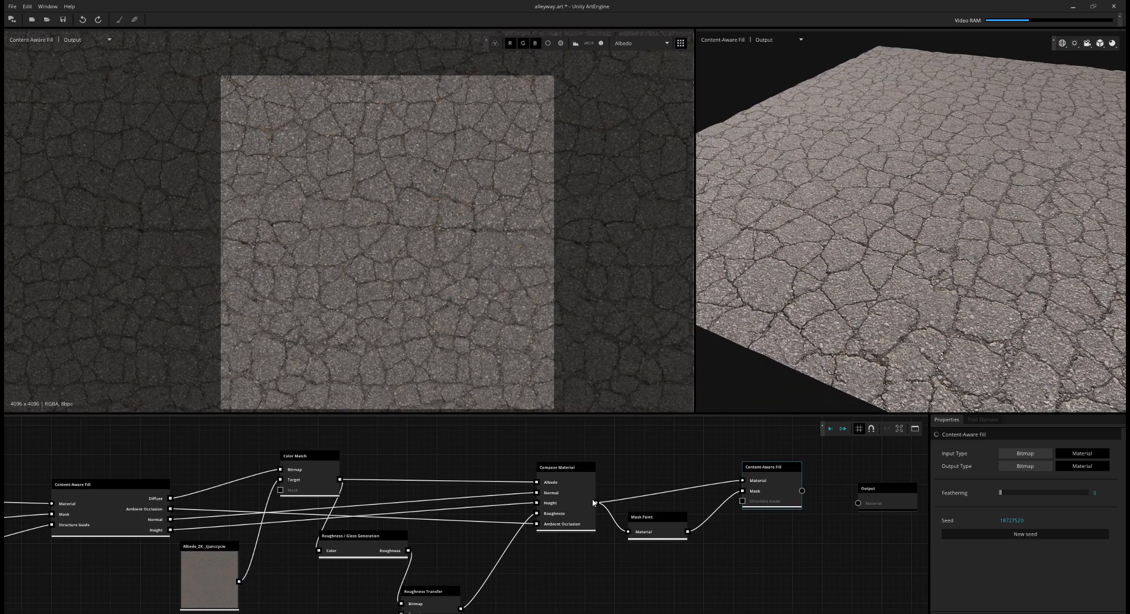
{"action": "left_click", "coordinate": [568, 493]}
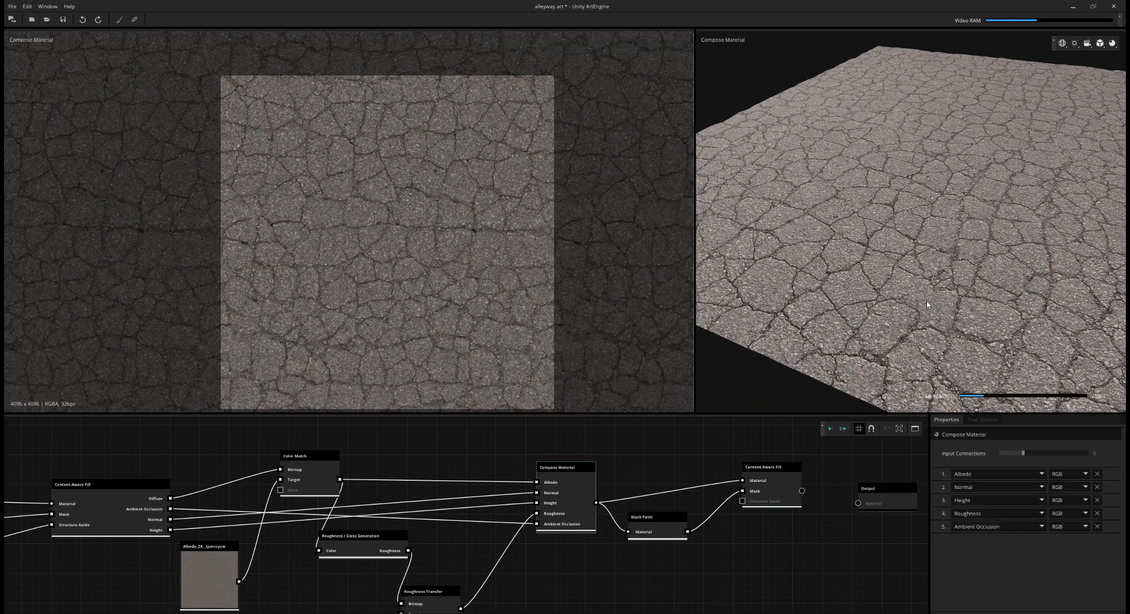
Step: Paint an additional Mask Paint patch over the broken cracks near the texture's upper edge, toward its right corner
{"action": "left_click", "coordinate": [665, 529]}
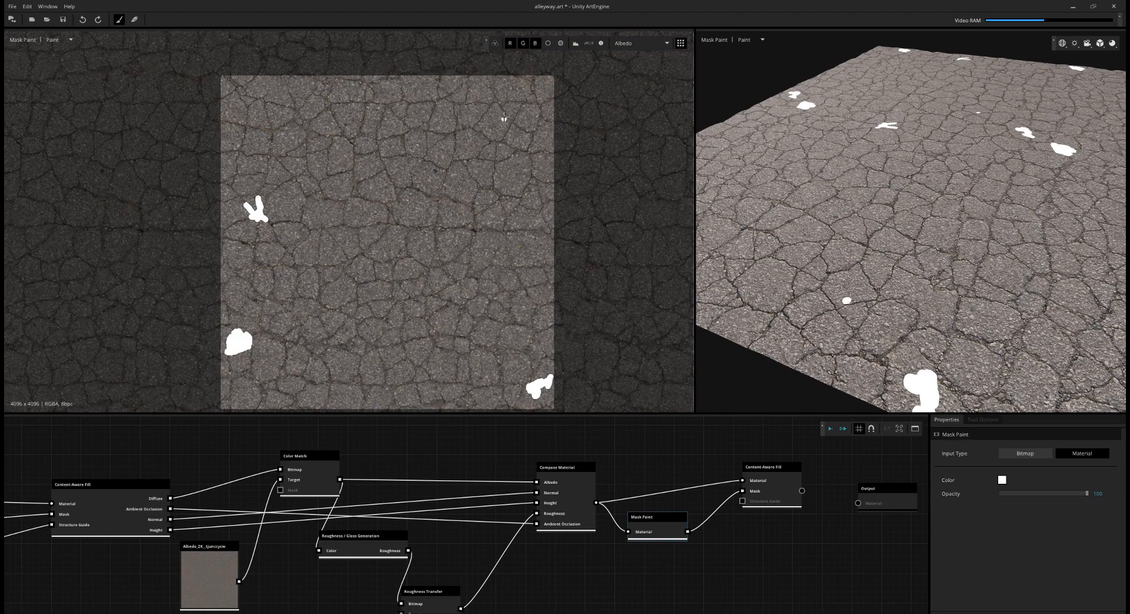
{"action": "scroll", "coordinate": [498, 89], "scroll_direction": "up", "scroll_amount": 5}
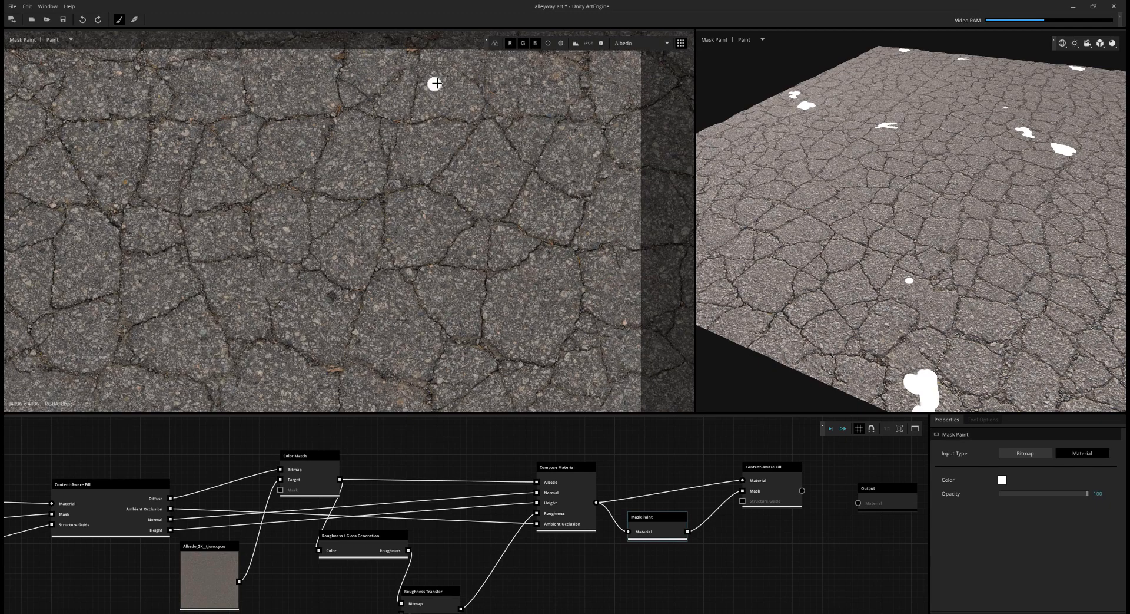
{"action": "scroll", "coordinate": [461, 76], "scroll_direction": "up", "scroll_amount": 3}
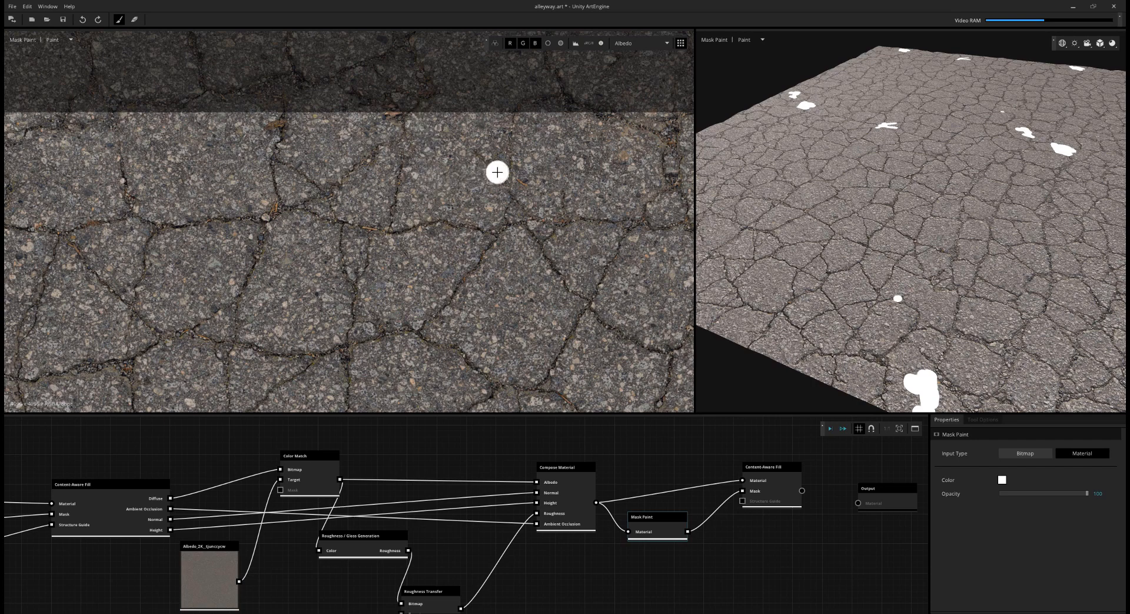
{"action": "scroll", "coordinate": [489, 157], "scroll_direction": "up", "scroll_amount": 3}
{"action": "mouse_move", "coordinate": [398, 140]}
{"action": "left_mouse_down"}
{"action": "mouse_move", "coordinate": [507, 185]}
{"action": "mouse_move", "coordinate": [518, 149]}
{"action": "mouse_move", "coordinate": [458, 163]}
{"action": "mouse_move", "coordinate": [525, 147]}
{"action": "mouse_move", "coordinate": [381, 169]}
{"action": "mouse_move", "coordinate": [540, 137]}
{"action": "left_mouse_up"}
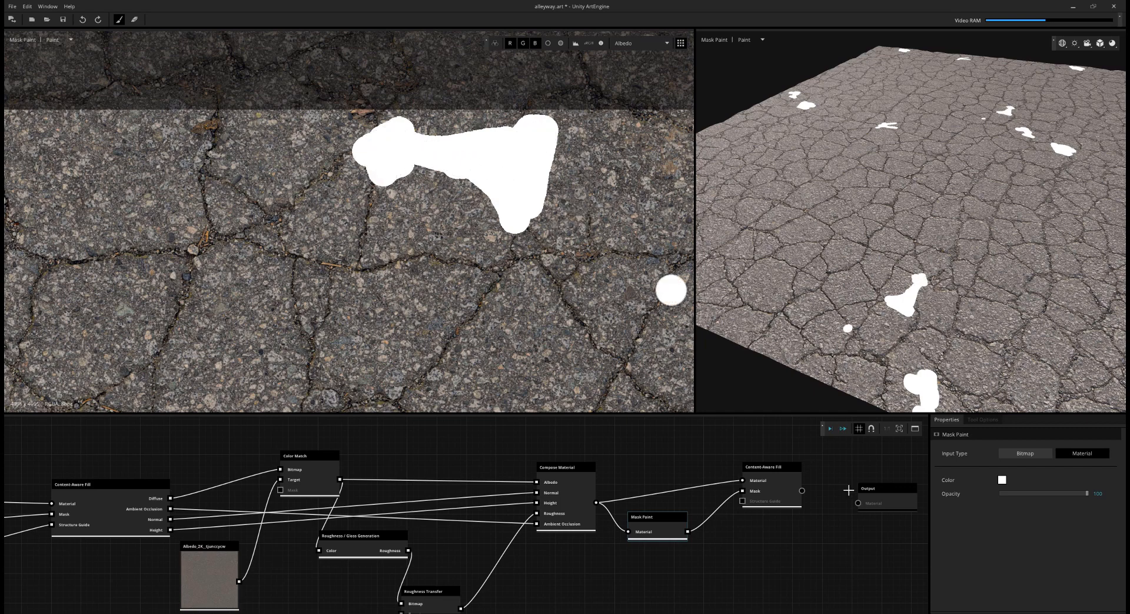
Step: Recompute the last Content-Aware Fill with the extended mask and inspect its output on the 3D surface
{"action": "left_click", "coordinate": [789, 492]}
{"action": "left_click", "coordinate": [830, 429]}
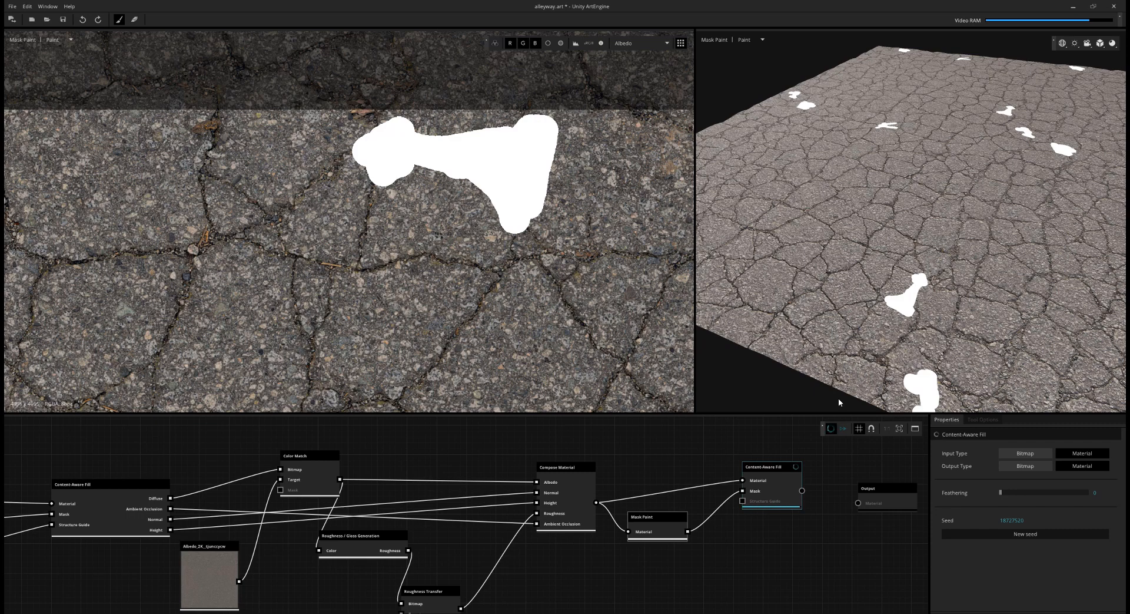
{"action": "double_click", "coordinate": [764, 493]}
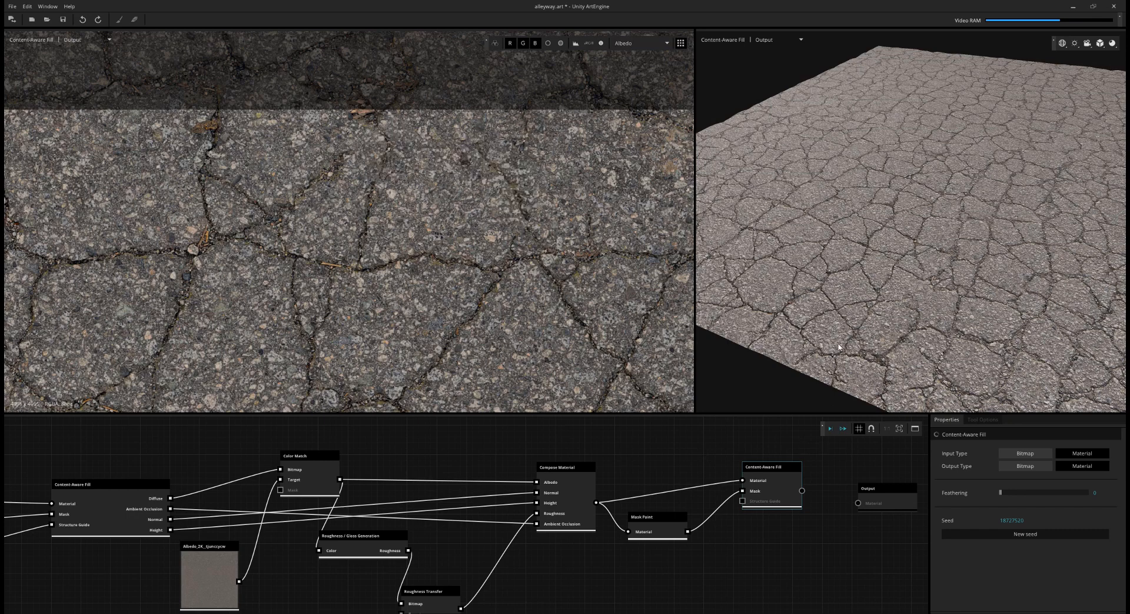
{"action": "left_click_drag", "start_coordinate": [839, 347], "coordinate": [880, 250]}
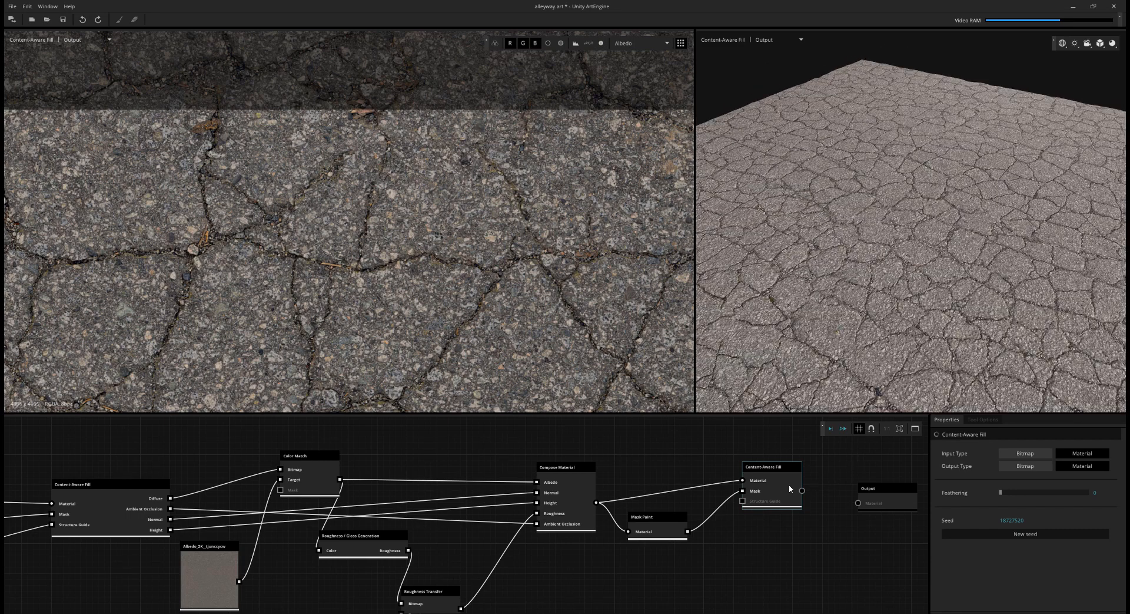
Step: Feed the final Content-Aware Fill into the Output node and export the material as alleyconcrete in PNG format
{"action": "left_click_drag", "start_coordinate": [852, 493], "coordinate": [858, 503]}
{"action": "left_click_drag", "start_coordinate": [878, 498], "coordinate": [868, 483]}
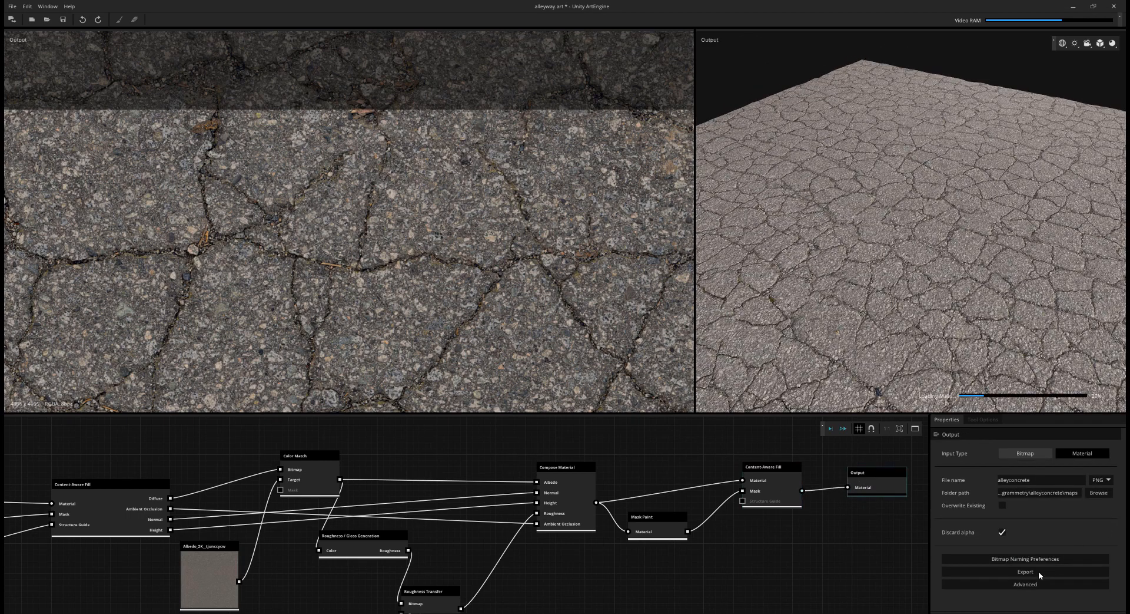
{"action": "left_click", "coordinate": [1039, 572]}
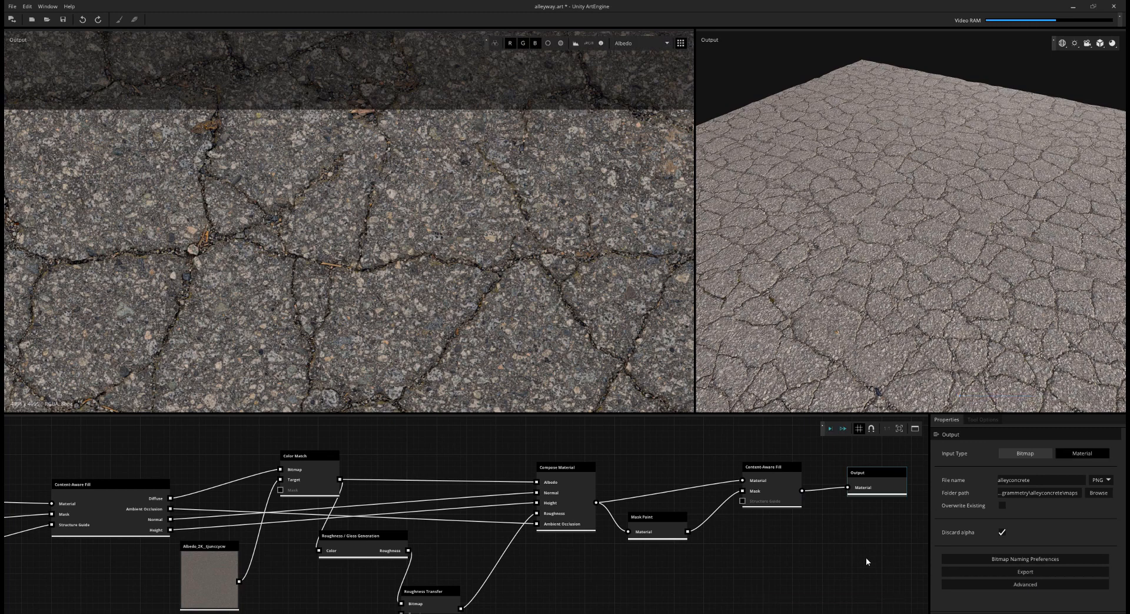
Step: Group the source map nodes, Gradient Removal and the first Compose Material in a red frame
{"action": "scroll", "coordinate": [133, 537], "scroll_direction": "down", "scroll_amount": 1}
{"action": "middle_click_drag", "start_coordinate": [132, 536], "coordinate": [775, 497]}
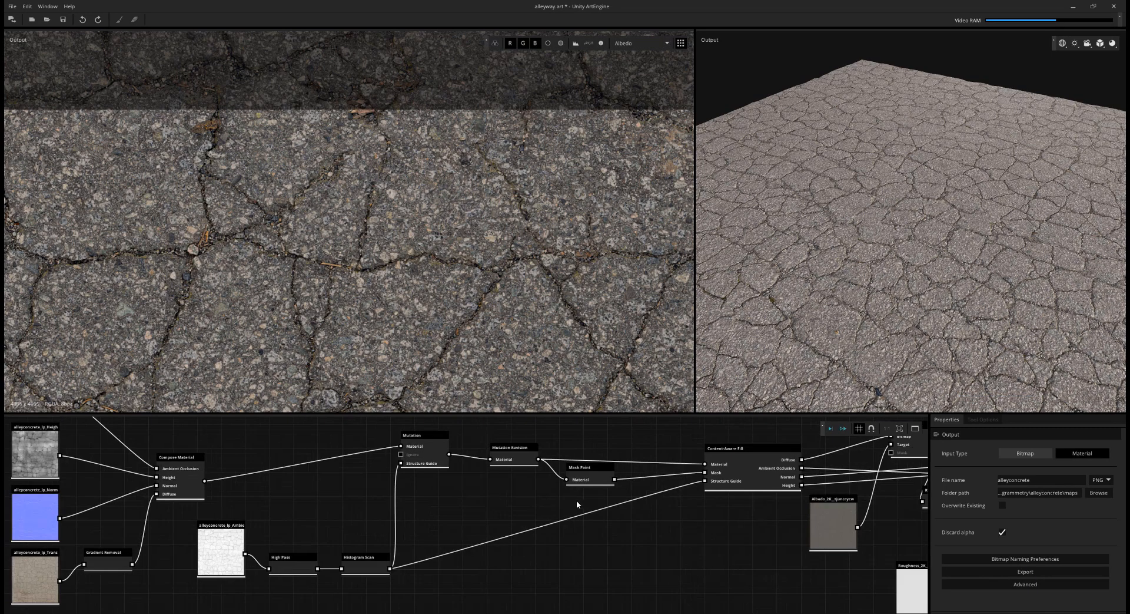
{"action": "scroll", "coordinate": [321, 510], "scroll_direction": "down", "scroll_amount": 1}
{"action": "middle_click_drag", "start_coordinate": [321, 510], "coordinate": [480, 531]}
{"action": "scroll", "coordinate": [520, 539], "scroll_direction": "down", "scroll_amount": 1}
{"action": "left_click_drag", "start_coordinate": [219, 442], "coordinate": [383, 598]}
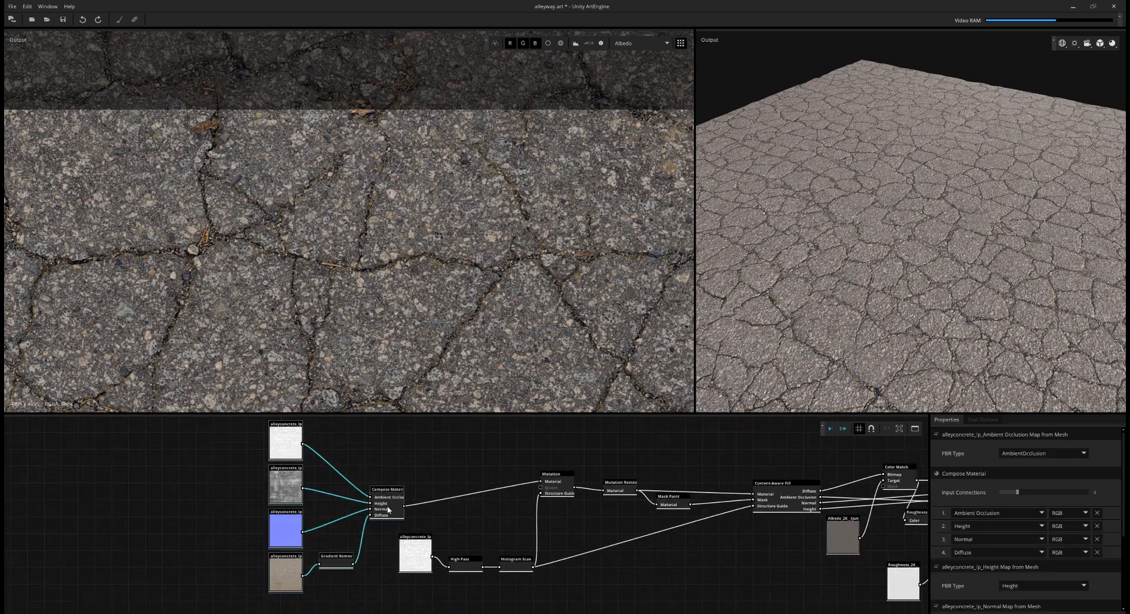
{"action": "left_click_drag", "start_coordinate": [388, 507], "coordinate": [337, 502]}
{"action": "left_click", "coordinate": [915, 429]}
{"action": "middle_click_drag", "start_coordinate": [606, 510], "coordinate": [620, 552]}
{"action": "left_click", "coordinate": [1002, 466]}
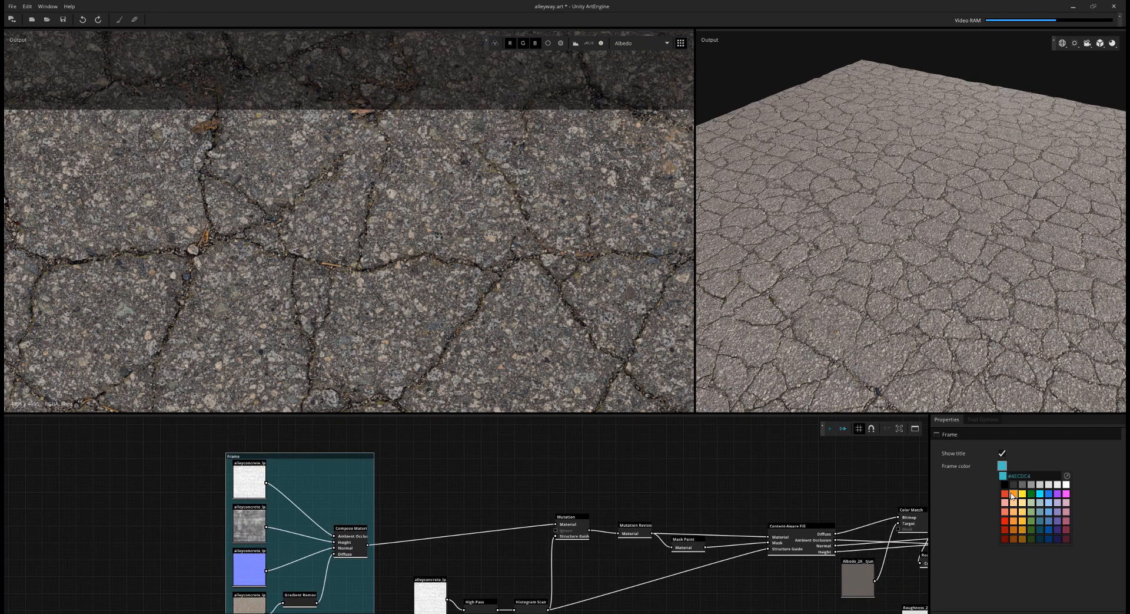
{"action": "left_click", "coordinate": [1007, 493]}
{"action": "middle_click_drag", "start_coordinate": [399, 501], "coordinate": [544, 488]}
{"action": "scroll", "coordinate": [544, 488], "scroll_direction": "up", "scroll_amount": 1}
{"action": "double_click", "coordinate": [430, 444]}
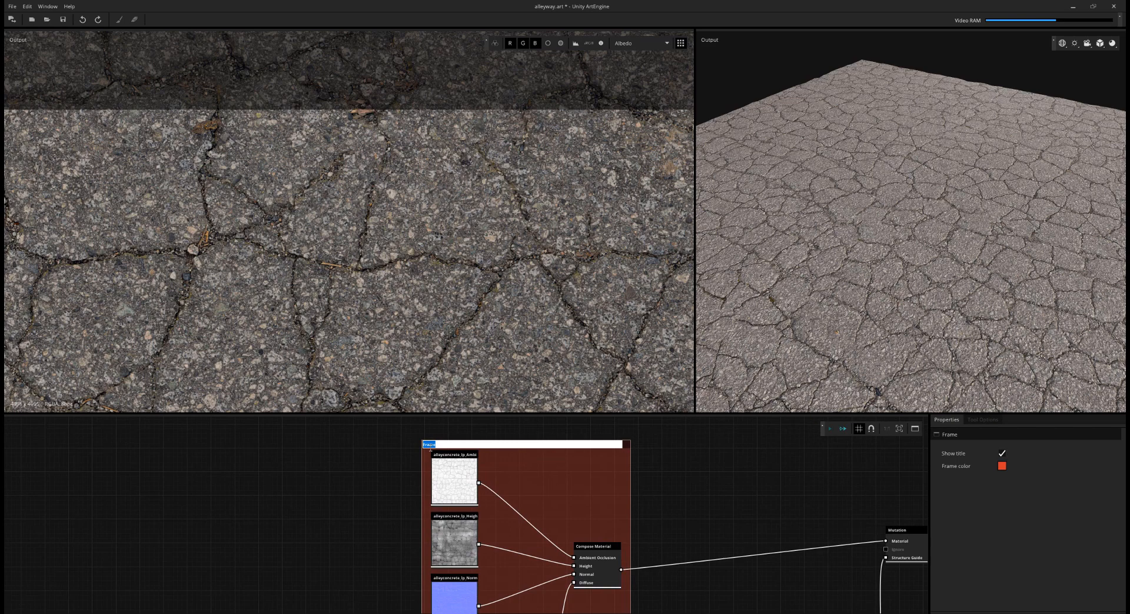
{"action": "left_click", "coordinate": [682, 454]}
Step: Group the High Pass, Histogram Scan, Mutation, Mutation Revision and first Mask Paint nodes in a yellow frame
{"action": "scroll", "coordinate": [688, 459], "scroll_direction": "down", "scroll_amount": 1}
{"action": "middle_click_drag", "start_coordinate": [698, 490], "coordinate": [444, 424]}
{"action": "scroll", "coordinate": [522, 446], "scroll_direction": "down", "scroll_amount": 2}
{"action": "middle_click_drag", "start_coordinate": [522, 446], "coordinate": [422, 458]}
{"action": "left_click_drag", "start_coordinate": [687, 556], "coordinate": [678, 566]}
{"action": "left_click", "coordinate": [915, 429]}
{"action": "left_click", "coordinate": [1002, 466]}
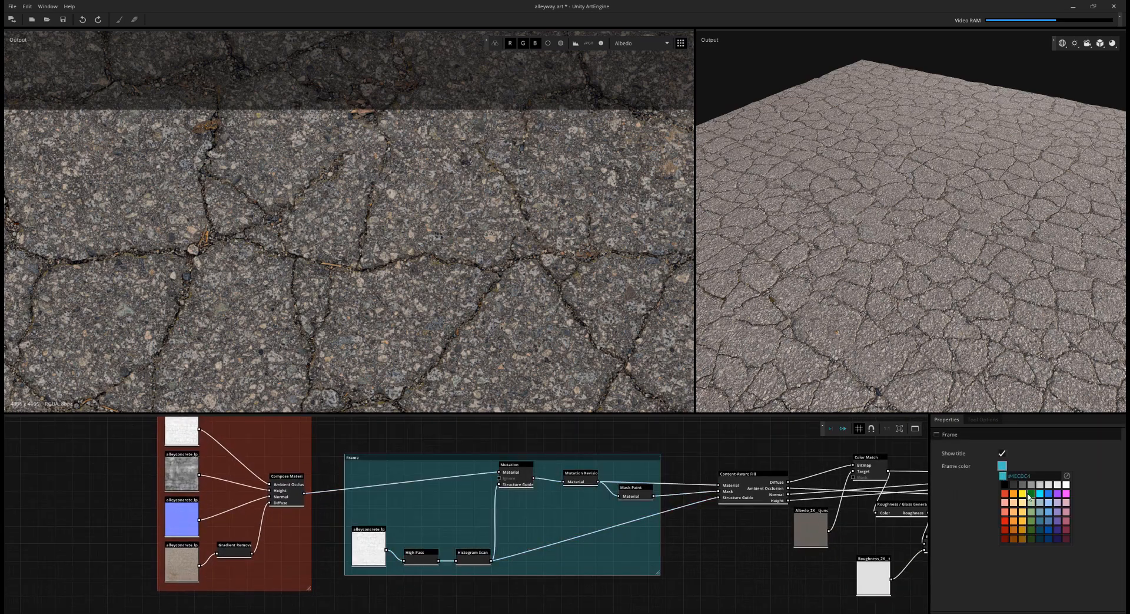
{"action": "left_click", "coordinate": [1025, 493]}
Step: Shift the Color Match, roughness and reference texture nodes away from the first Content-Aware Fill and group them in a frame
{"action": "middle_click_drag", "start_coordinate": [694, 513], "coordinate": [461, 511]}
{"action": "scroll", "coordinate": [570, 467], "scroll_direction": "down", "scroll_amount": 2}
{"action": "left_click", "coordinate": [570, 467]}
{"action": "scroll", "coordinate": [573, 457], "scroll_direction": "up", "scroll_amount": 1}
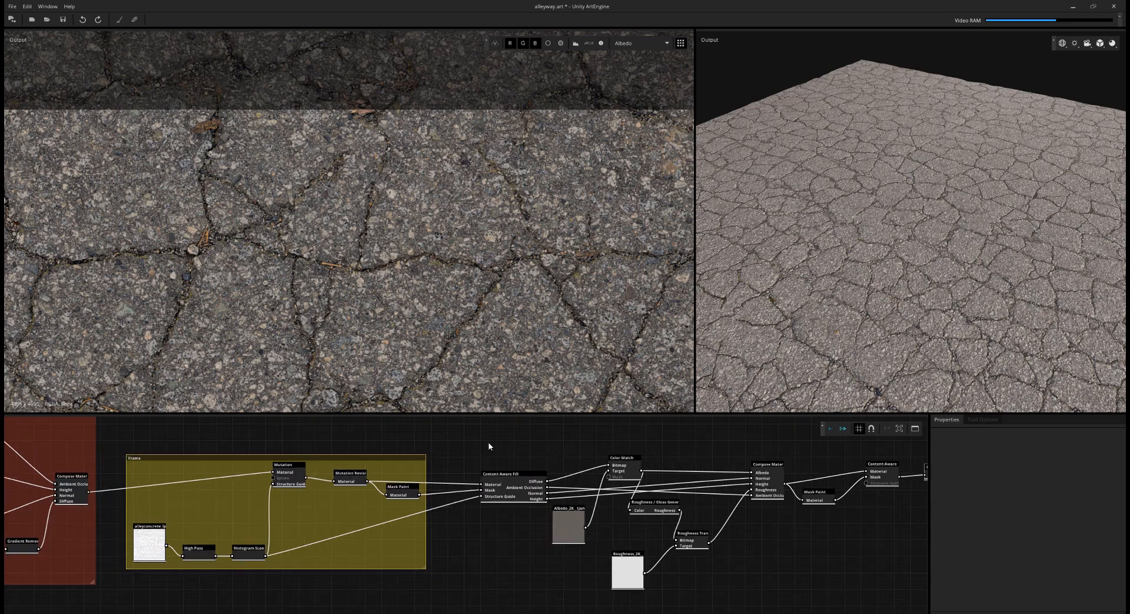
{"action": "left_click_drag", "start_coordinate": [489, 447], "coordinate": [712, 589]}
{"action": "left_click_drag", "start_coordinate": [700, 545], "coordinate": [715, 547]}
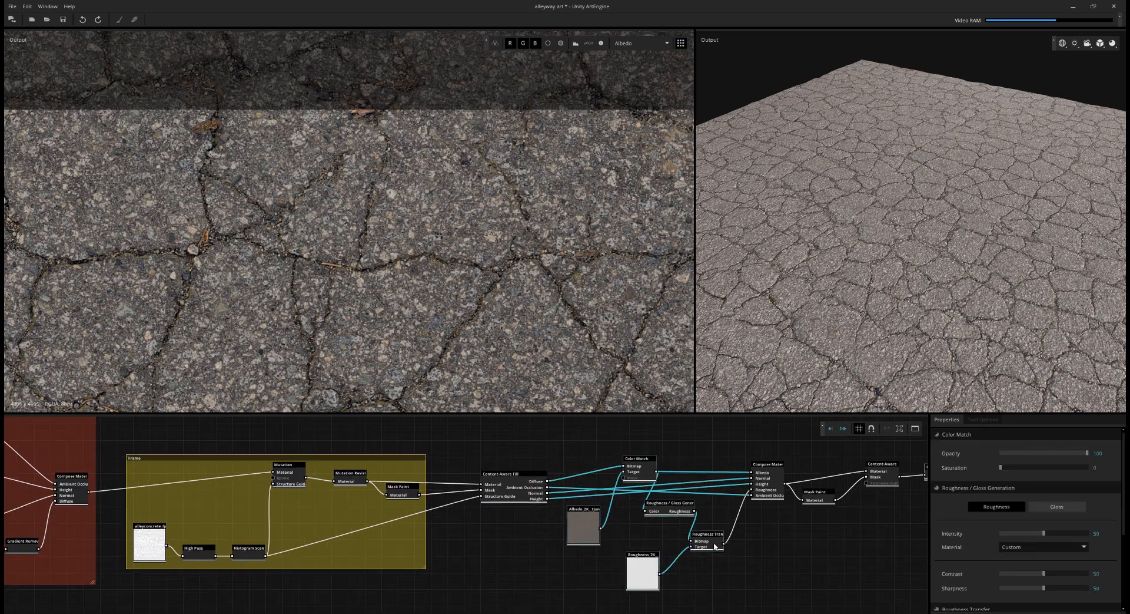
{"action": "left_click", "coordinate": [915, 429]}
Step: Group the second Compose Material, its Mask Paint and the final Content-Aware Fill in a light orange frame
{"action": "middle_click_drag", "start_coordinate": [756, 447], "coordinate": [607, 445]}
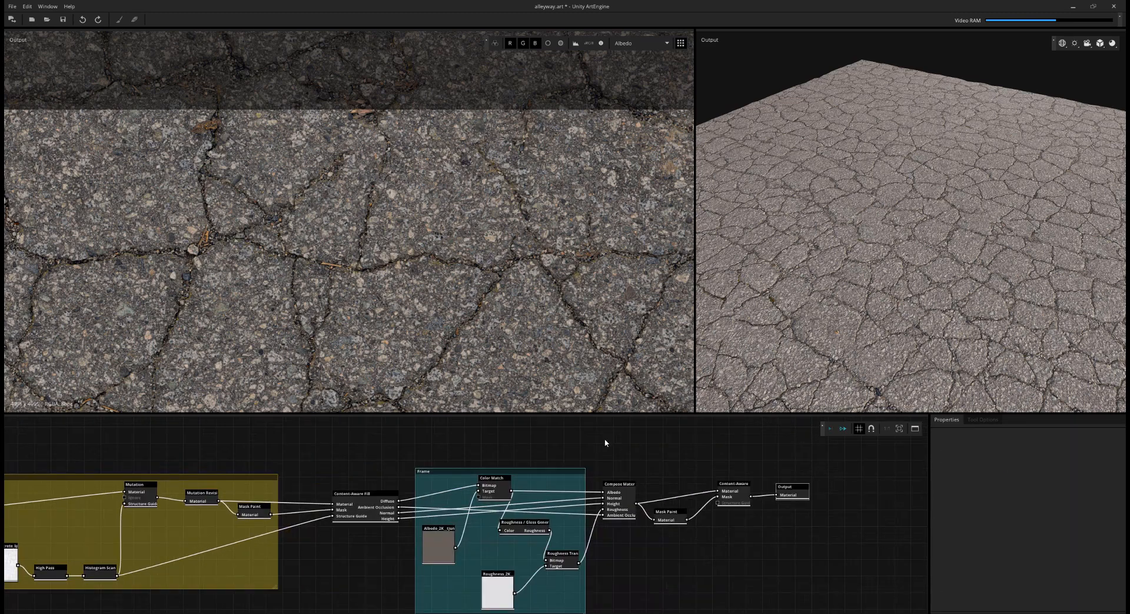
{"action": "left_click", "coordinate": [915, 428]}
{"action": "left_click", "coordinate": [1002, 465]}
{"action": "left_click", "coordinate": [1012, 505]}
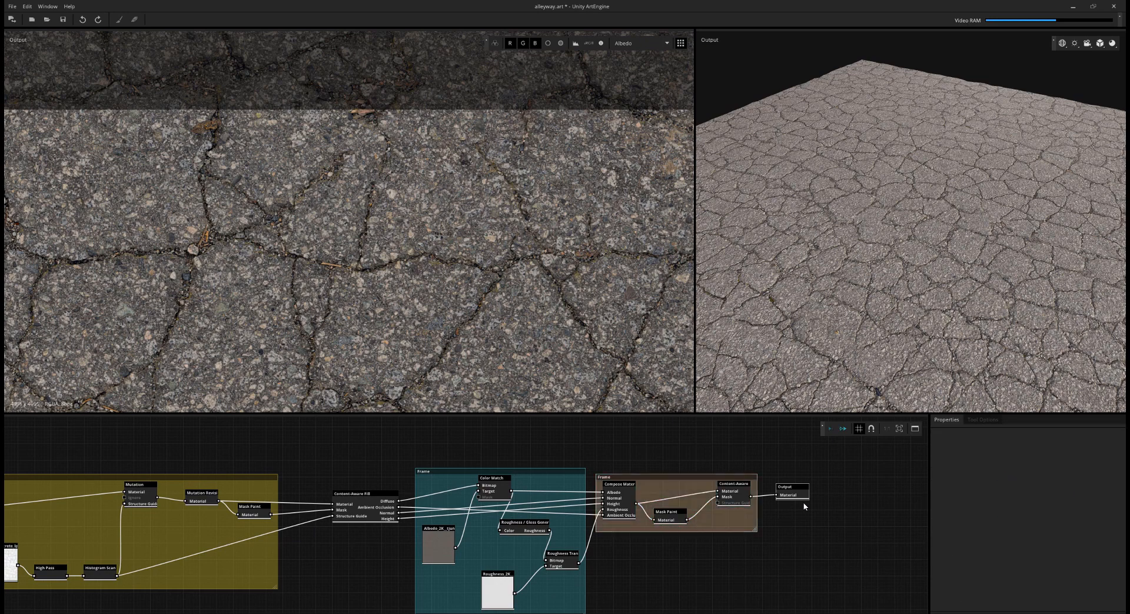
Step: Move the Output node farther from the final fill and enclose it in its own red frame
{"action": "left_click_drag", "start_coordinate": [792, 486], "coordinate": [821, 485]}
{"action": "left_click", "coordinate": [915, 429]}
{"action": "left_click", "coordinate": [1002, 465]}
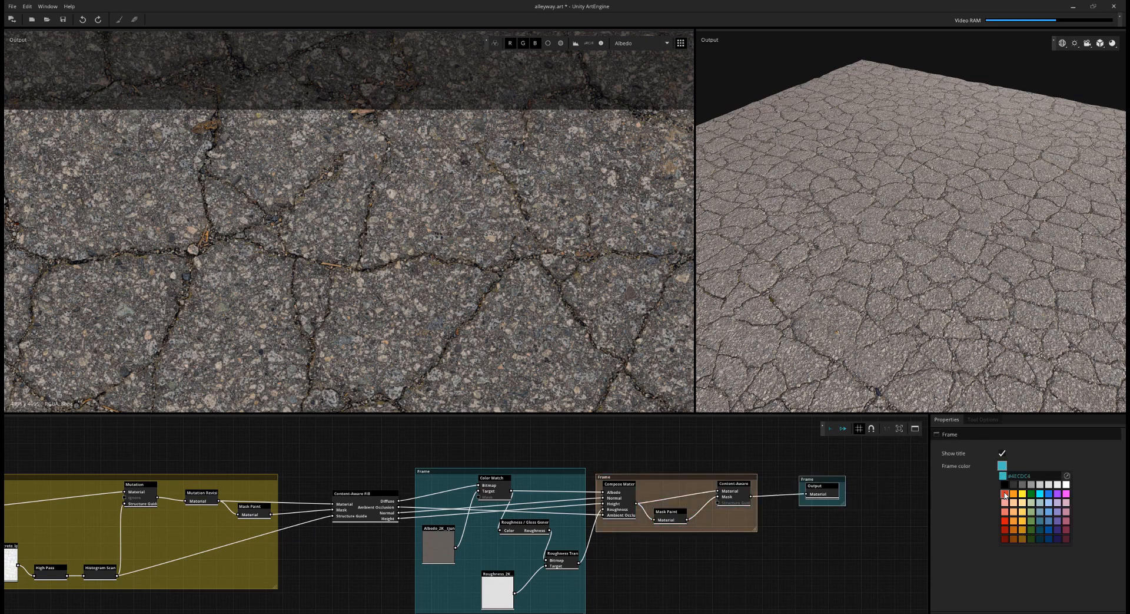
{"action": "left_click", "coordinate": [1005, 493]}
Step: Enclose the first Content-Aware Fill in a grey-blue frame and recolour the Color Match and roughness frame dark blue
{"action": "middle_click_drag", "start_coordinate": [471, 549], "coordinate": [607, 557]}
{"action": "left_click", "coordinate": [476, 510]}
{"action": "middle_click_drag", "start_coordinate": [484, 489], "coordinate": [500, 475]}
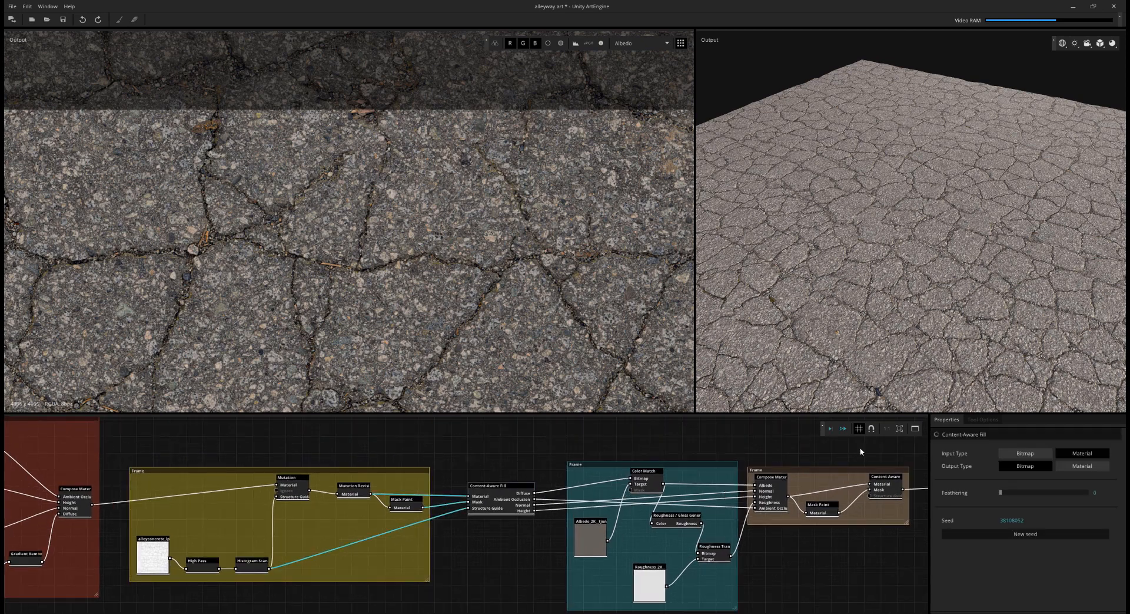
{"action": "left_click", "coordinate": [915, 428]}
{"action": "left_click", "coordinate": [1002, 465]}
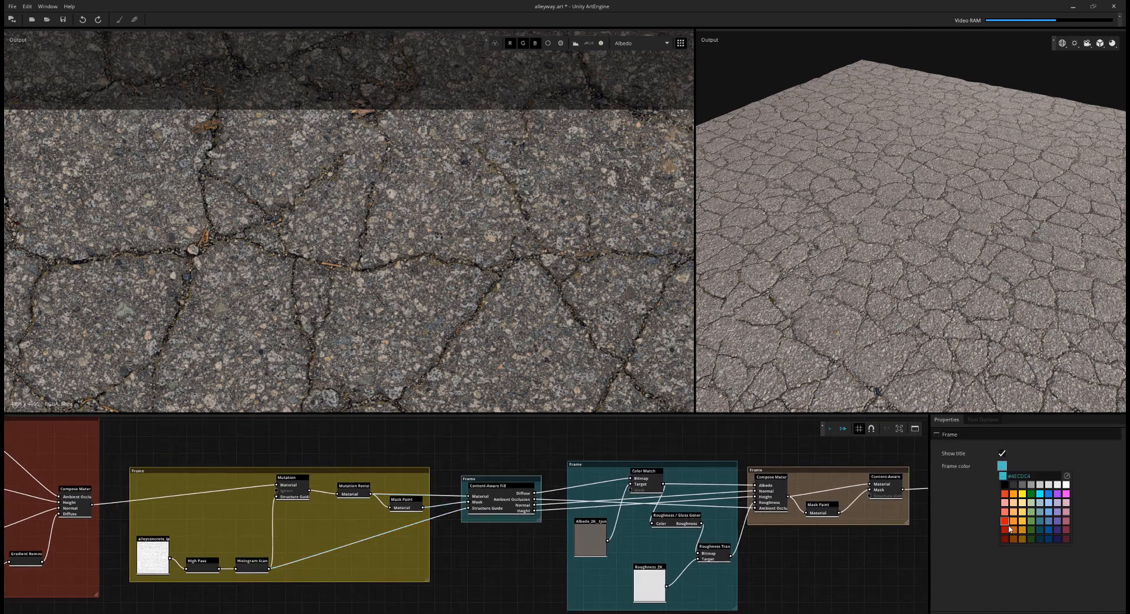
{"action": "left_click", "coordinate": [1041, 522]}
{"action": "left_click", "coordinate": [1003, 465]}
{"action": "left_click", "coordinate": [1051, 529]}
Step: Rename the frame around the first Content-Aware Fill as Fill
{"action": "middle_click_drag", "start_coordinate": [543, 550], "coordinate": [660, 515]}
{"action": "scroll", "coordinate": [628, 530], "scroll_direction": "down", "scroll_amount": 1}
{"action": "scroll", "coordinate": [615, 461], "scroll_direction": "up", "scroll_amount": 2}
{"action": "double_click", "coordinate": [621, 456]}
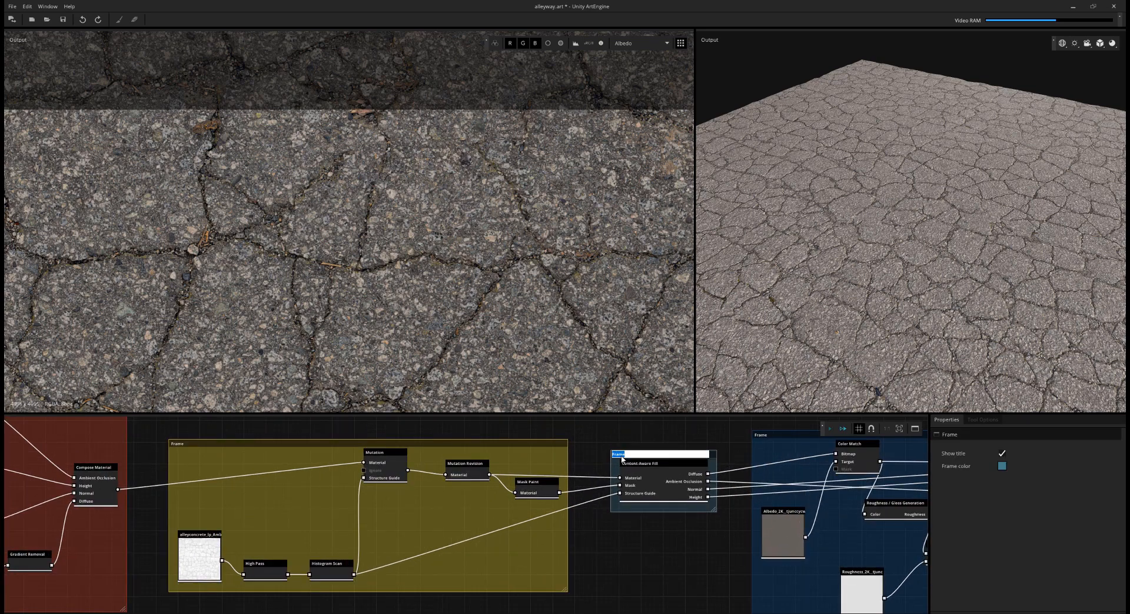
{"action": "type", "text": "Fill"}
{"action": "key", "text": "Return"}
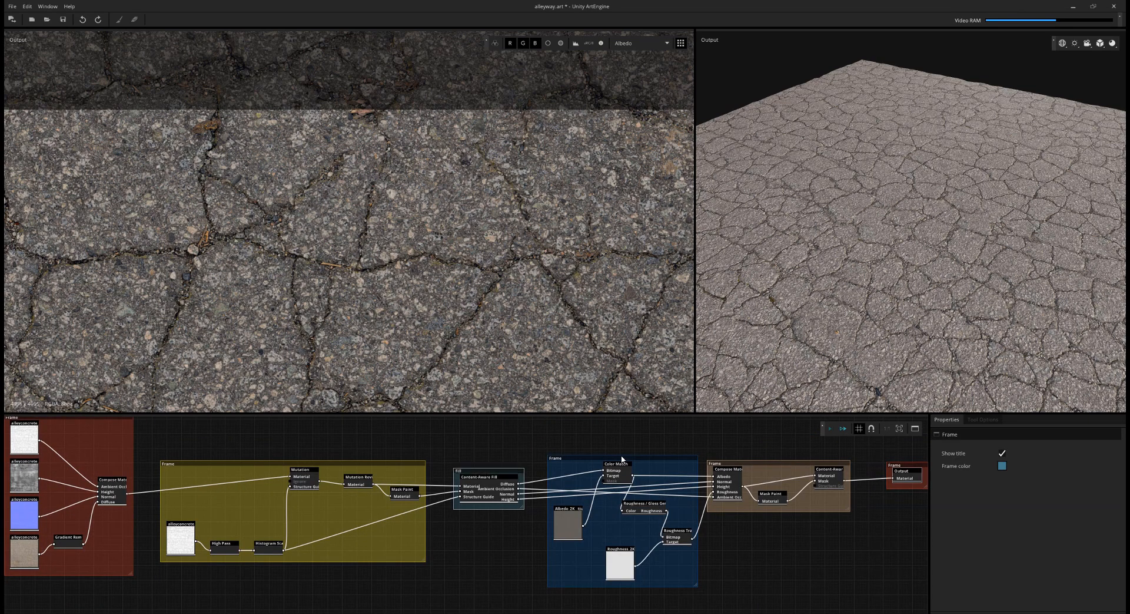
Step: Rename the red frame around the Output node as Output
{"action": "middle_click_drag", "start_coordinate": [686, 462], "coordinate": [488, 468]}
{"action": "scroll", "coordinate": [603, 467], "scroll_direction": "up", "scroll_amount": 4}
{"action": "double_click", "coordinate": [736, 472]}
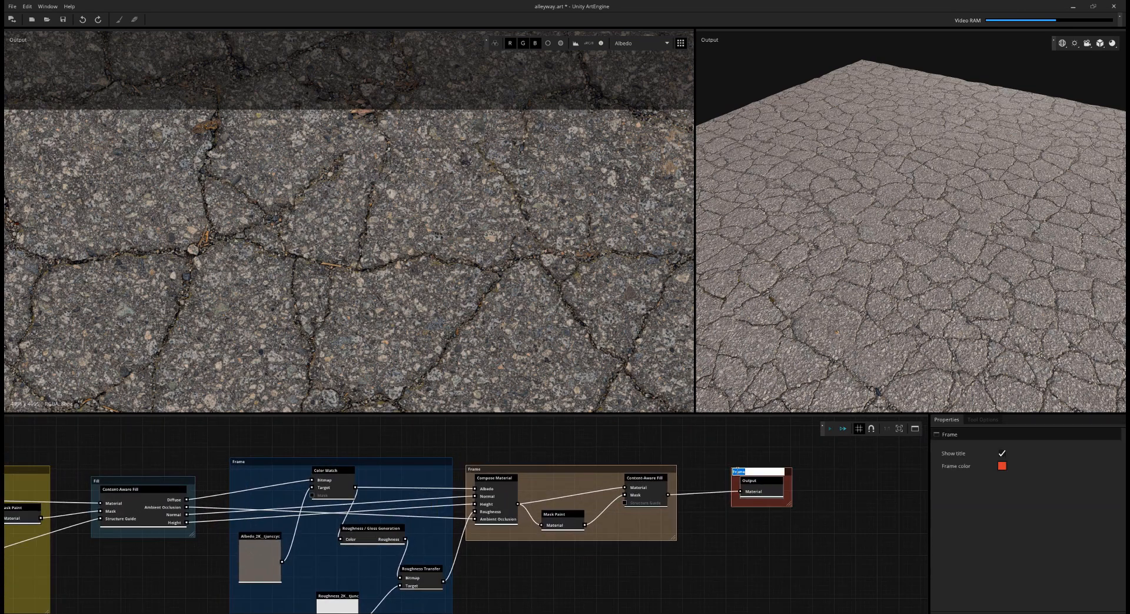
{"action": "type", "text": "Output"}
{"action": "key", "text": "Return"}
Step: Open the title of the light orange frame around Compose Material, Mask Paint and the final fill for editing
{"action": "scroll", "coordinate": [685, 480], "scroll_direction": "up", "scroll_amount": 2}
{"action": "left_click", "coordinate": [446, 471]}
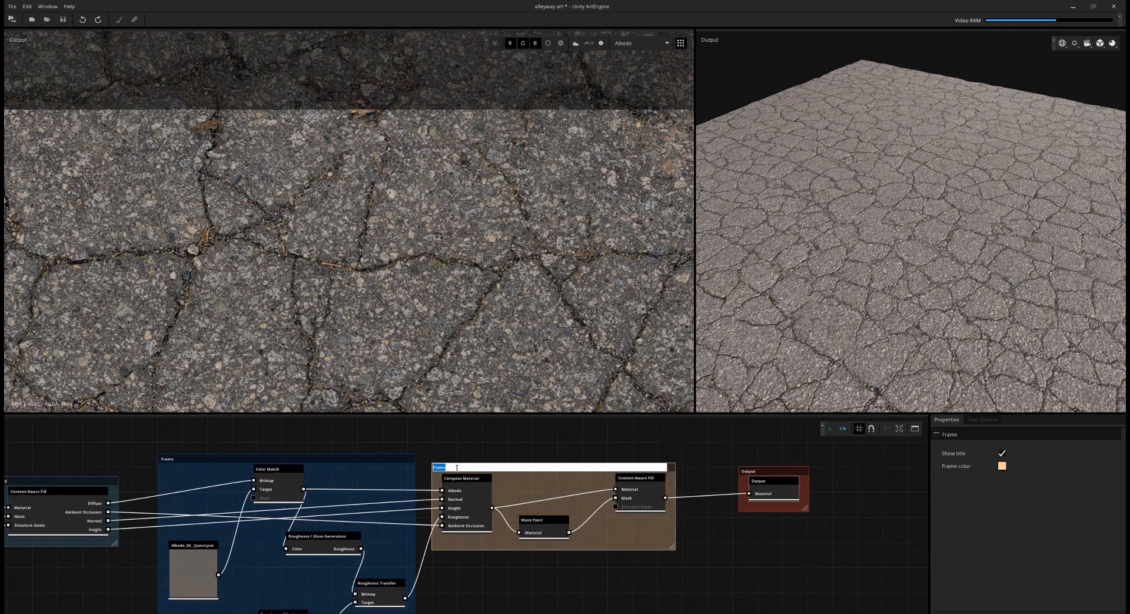
{"action": "key", "text": "3"}
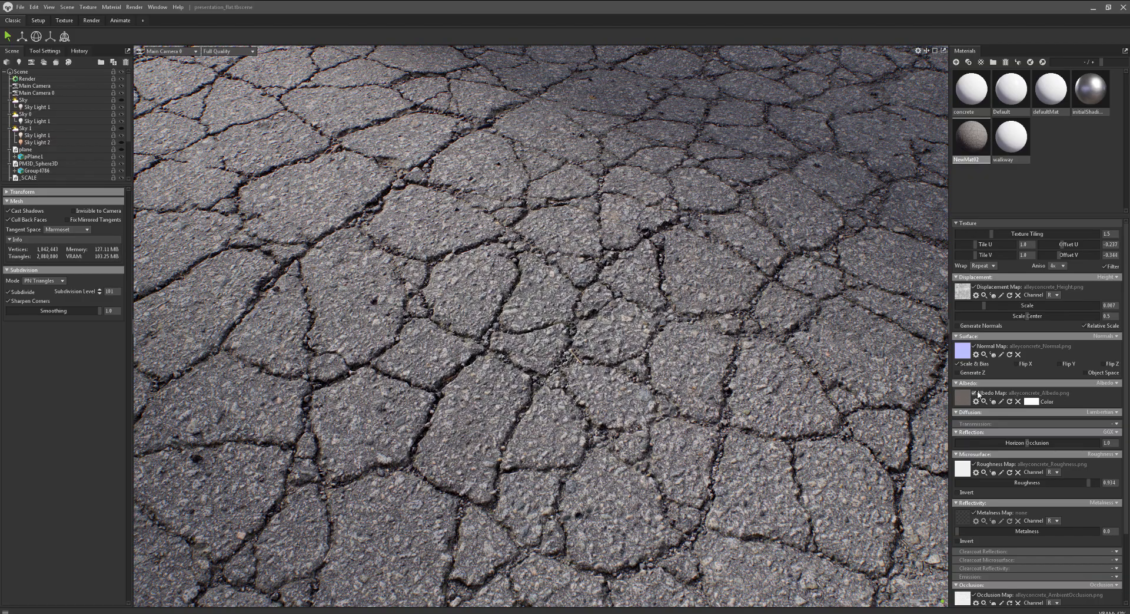
Step: In Marmoset Toolbag, turn off the concrete material's albedo map and set its albedo colour to a neutral grey of 41% value
{"action": "left_click", "coordinate": [975, 393]}
{"action": "left_click", "coordinate": [1032, 402]}
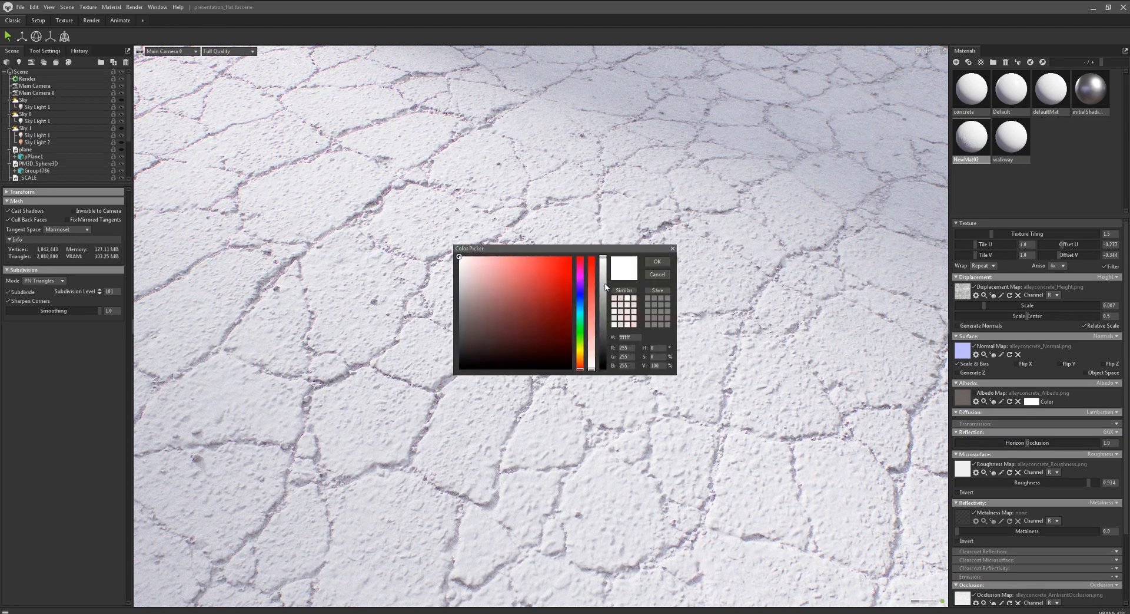
{"action": "left_click_drag", "start_coordinate": [606, 287], "coordinate": [605, 322]}
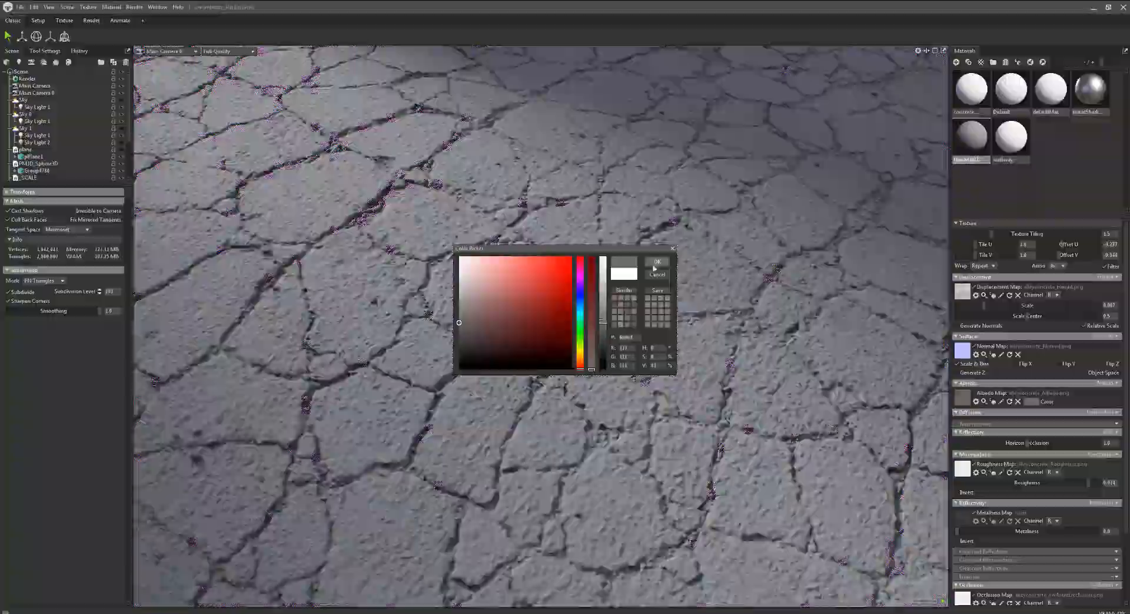
{"action": "left_click", "coordinate": [656, 261]}
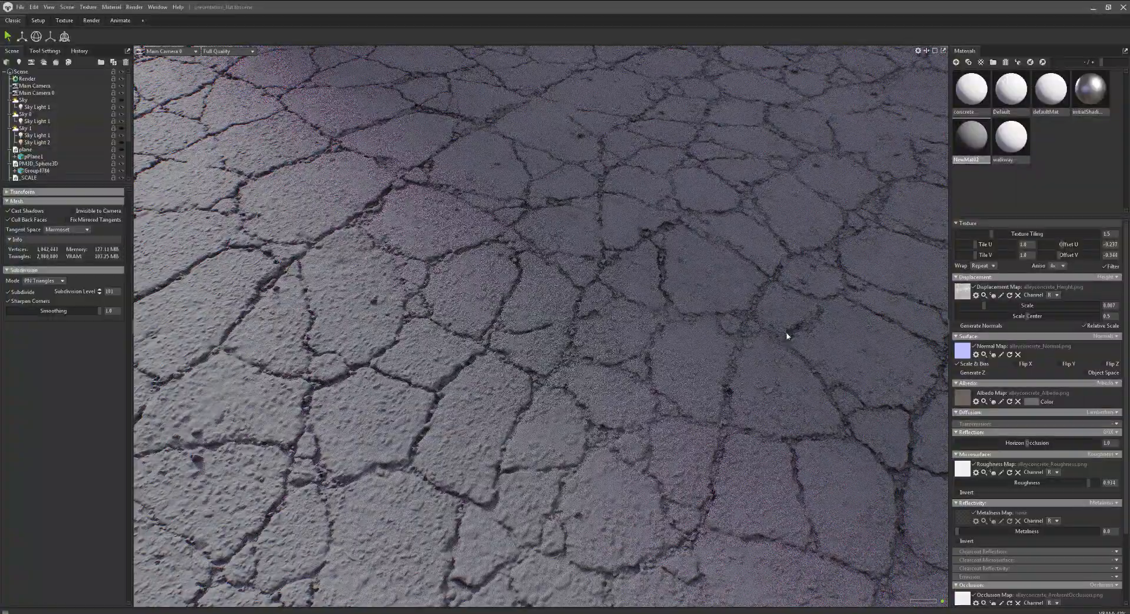
Step: Examine the cracked surface's relief without its albedo texture under different light directions and viewing angles
{"action": "right_click_drag", "start_coordinate": [787, 335], "coordinate": [766, 342], "text": "shift"}
{"action": "mouse_move", "coordinate": [760, 343]}
{"action": "left_mouse_down"}
{"action": "mouse_move", "coordinate": [747, 331]}
{"action": "mouse_move", "coordinate": [756, 324]}
{"action": "left_mouse_up"}
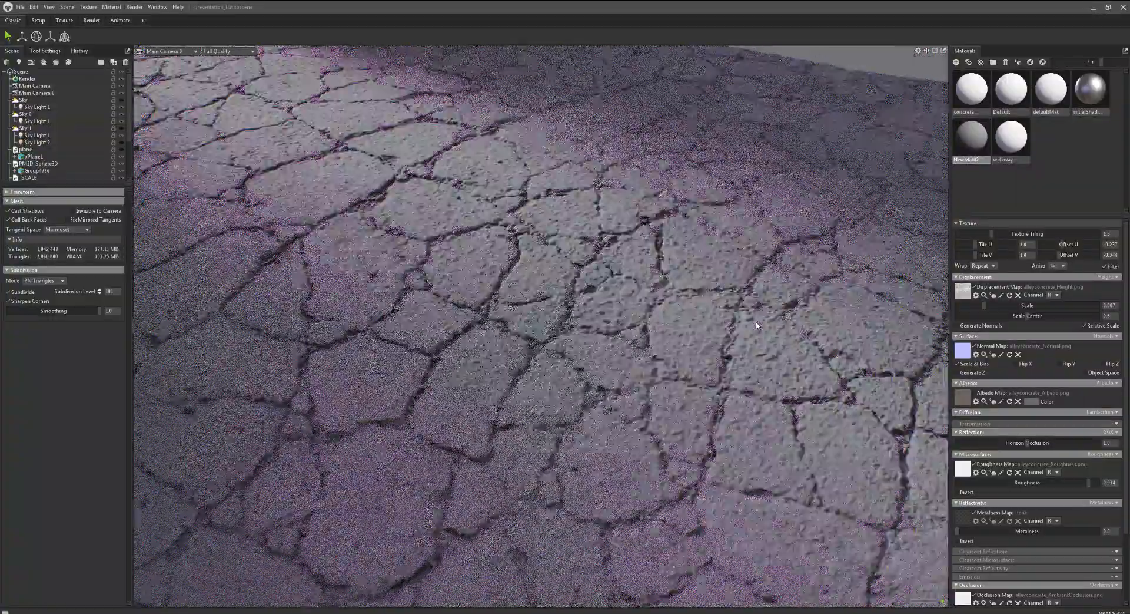
{"action": "right_click_drag", "start_coordinate": [756, 324], "coordinate": [516, 429]}
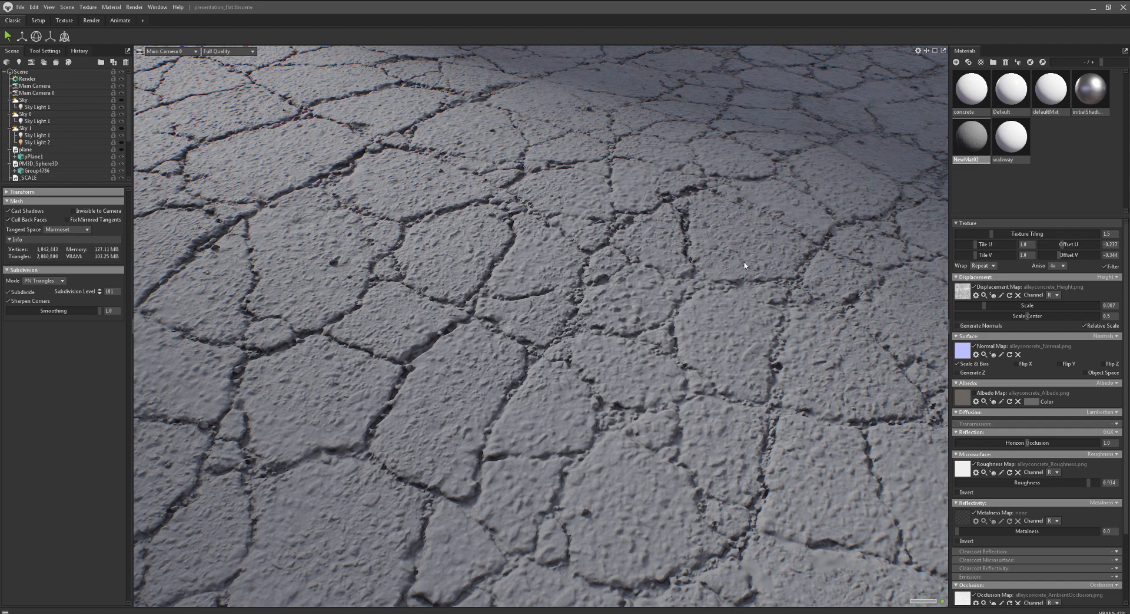
{"action": "left_click_drag", "start_coordinate": [793, 247], "coordinate": [769, 305]}
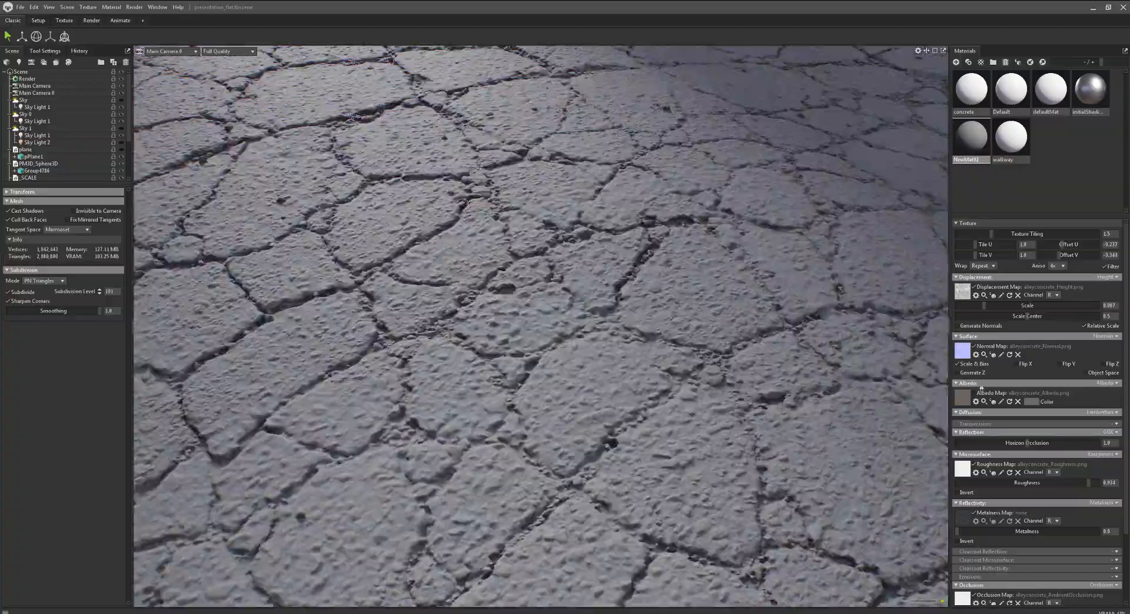
Step: Turn the material's albedo map back on and set its albedo colour to white
{"action": "left_click", "coordinate": [974, 393]}
{"action": "left_click", "coordinate": [1033, 402]}
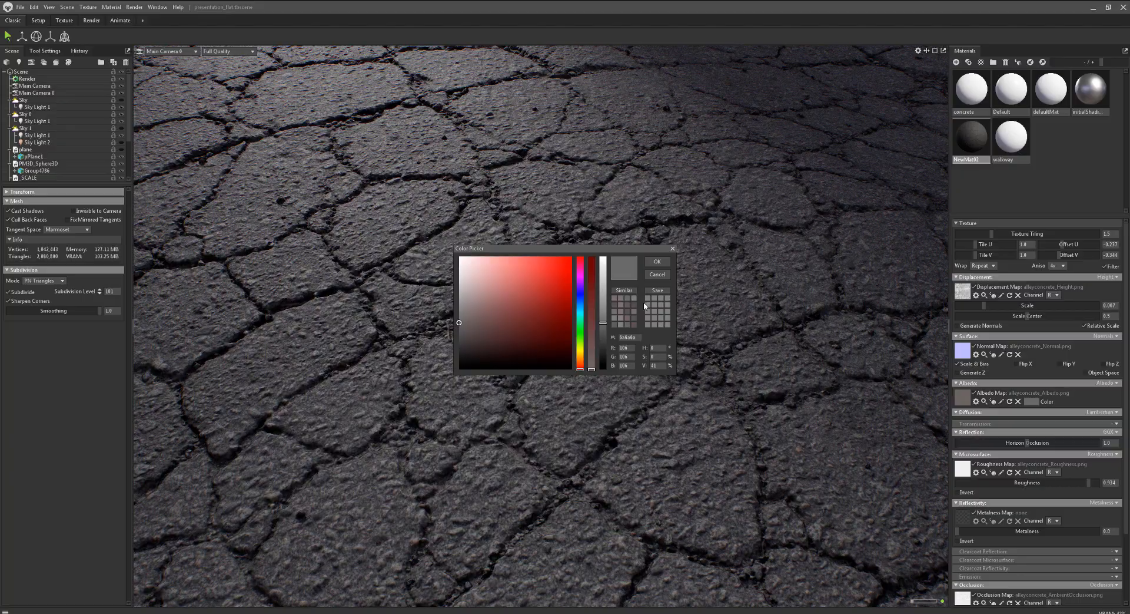
{"action": "left_click", "coordinate": [602, 257]}
{"action": "left_click", "coordinate": [654, 261]}
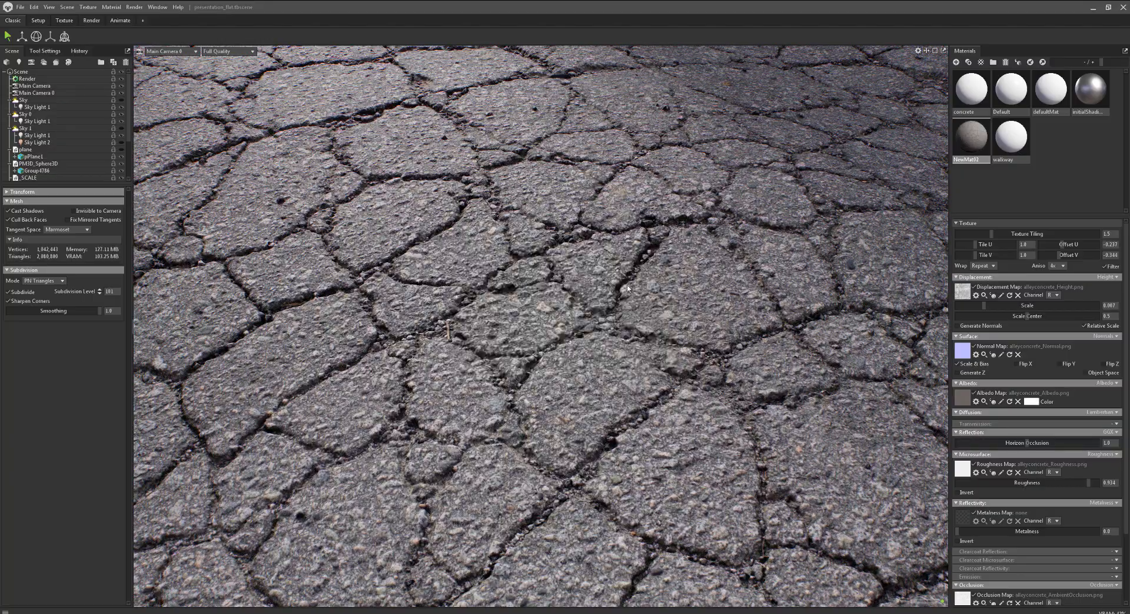
{"action": "left_click_drag", "start_coordinate": [647, 266], "coordinate": [614, 273]}
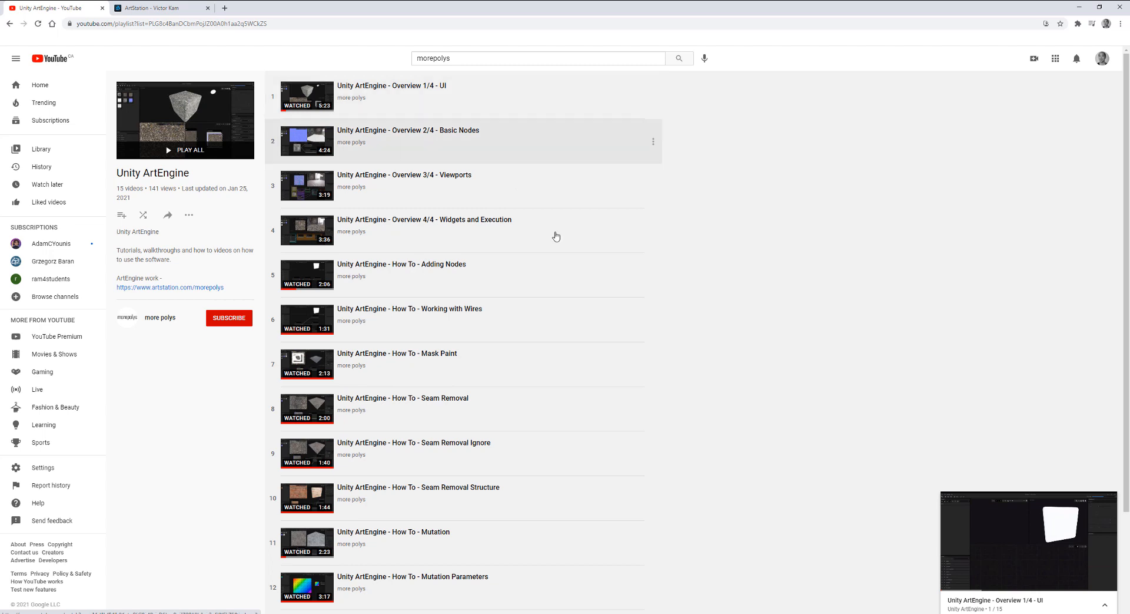
Step: Switch to the browser and look through the Unity ArtEngine tutorial playlist on YouTube
{"action": "scroll", "coordinate": [506, 365], "scroll_direction": "down", "scroll_amount": 1}
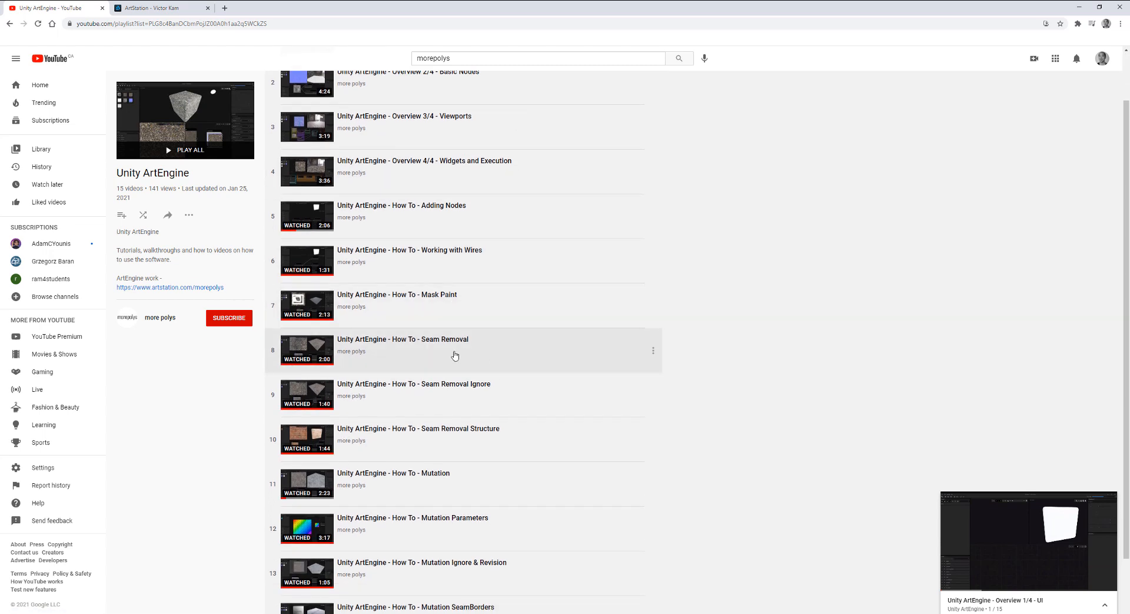
{"action": "scroll", "coordinate": [509, 380], "scroll_direction": "down", "scroll_amount": 1}
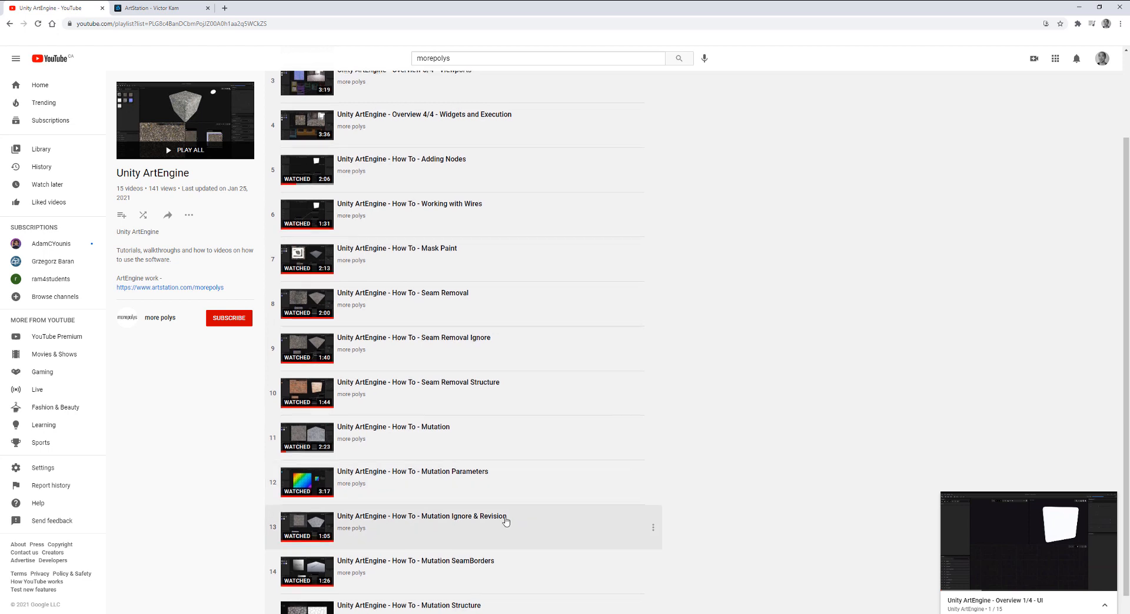
{"action": "scroll", "coordinate": [505, 530], "scroll_direction": "down", "scroll_amount": 1}
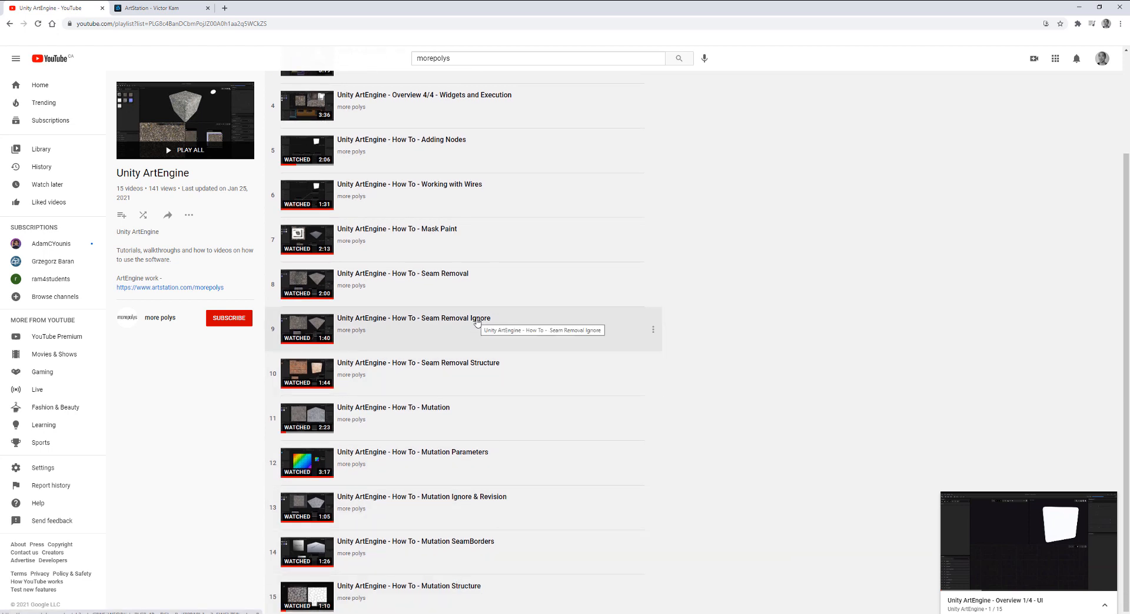
{"action": "scroll", "coordinate": [476, 321], "scroll_direction": "up", "scroll_amount": 5}
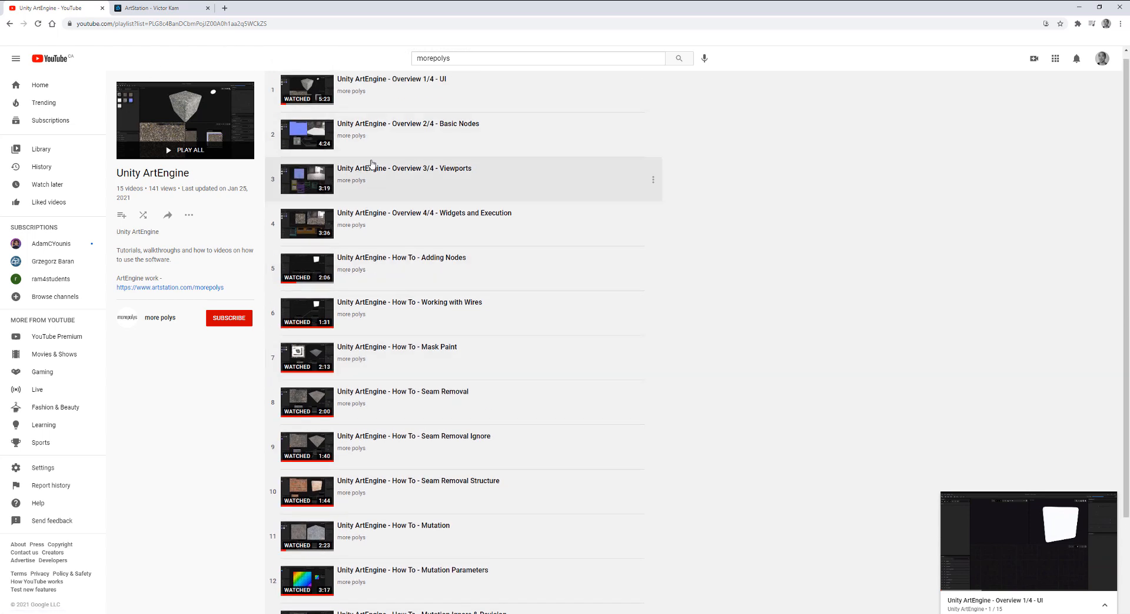
Step: Switch to the artist's ArtStation portfolio and open the Unity ArtEngine Schoolyard Sand artwork
{"action": "left_click", "coordinate": [166, 12]}
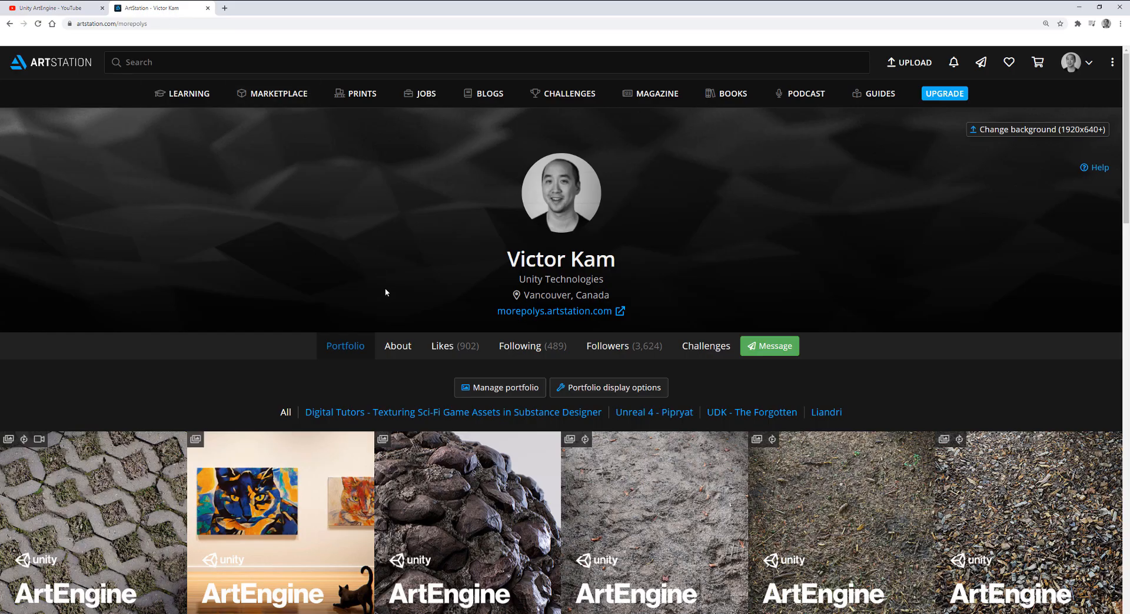
{"action": "scroll", "coordinate": [386, 255], "scroll_direction": "down", "scroll_amount": 2}
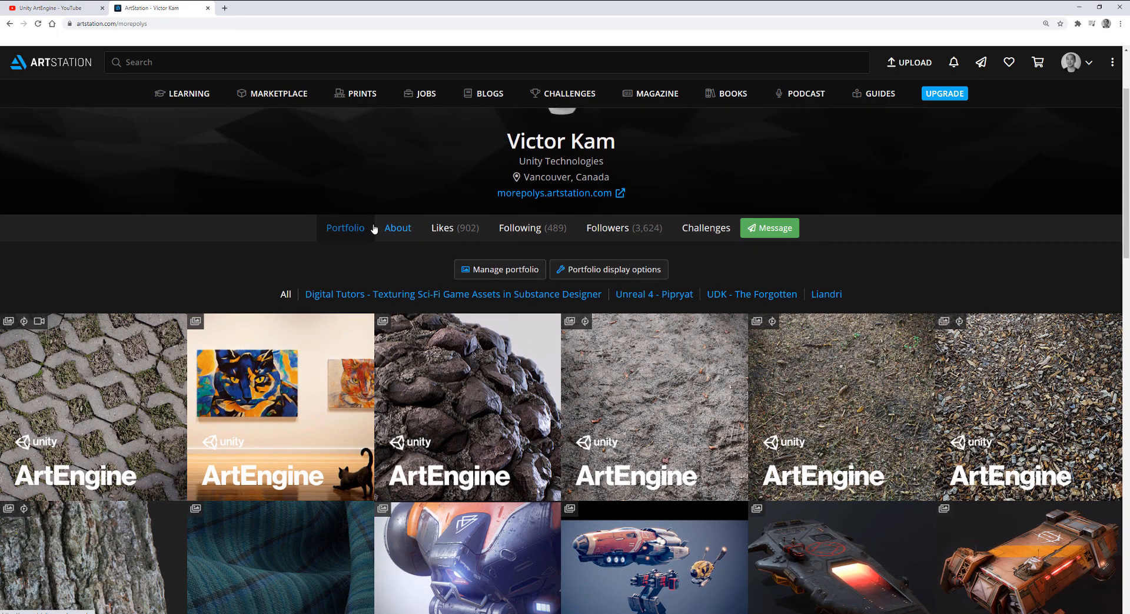
{"action": "scroll", "coordinate": [199, 219], "scroll_direction": "down", "scroll_amount": 1}
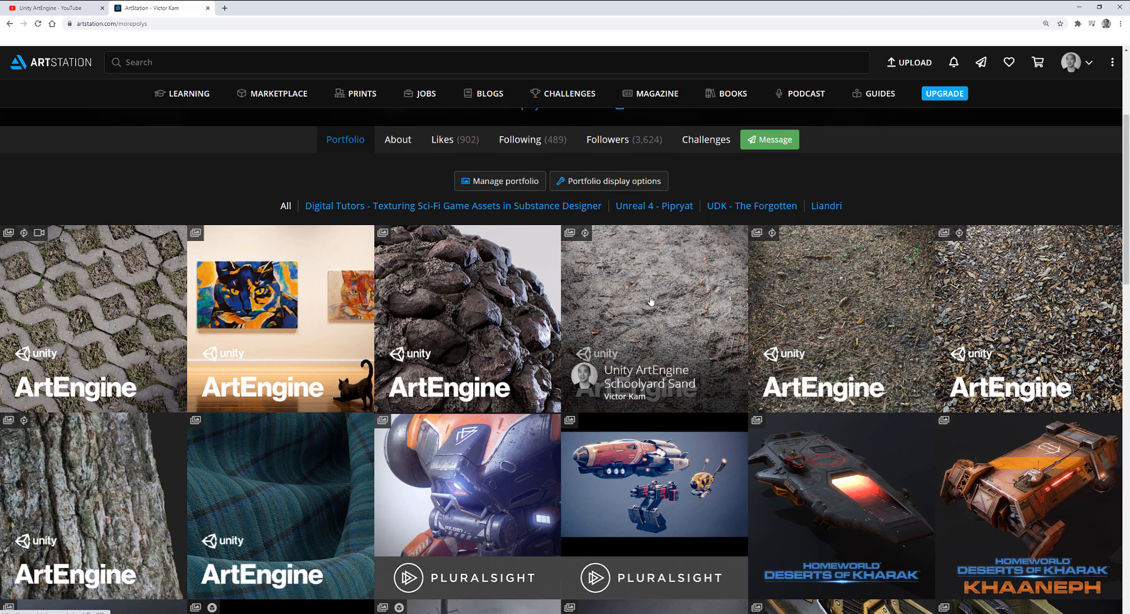
{"action": "left_click", "coordinate": [668, 286]}
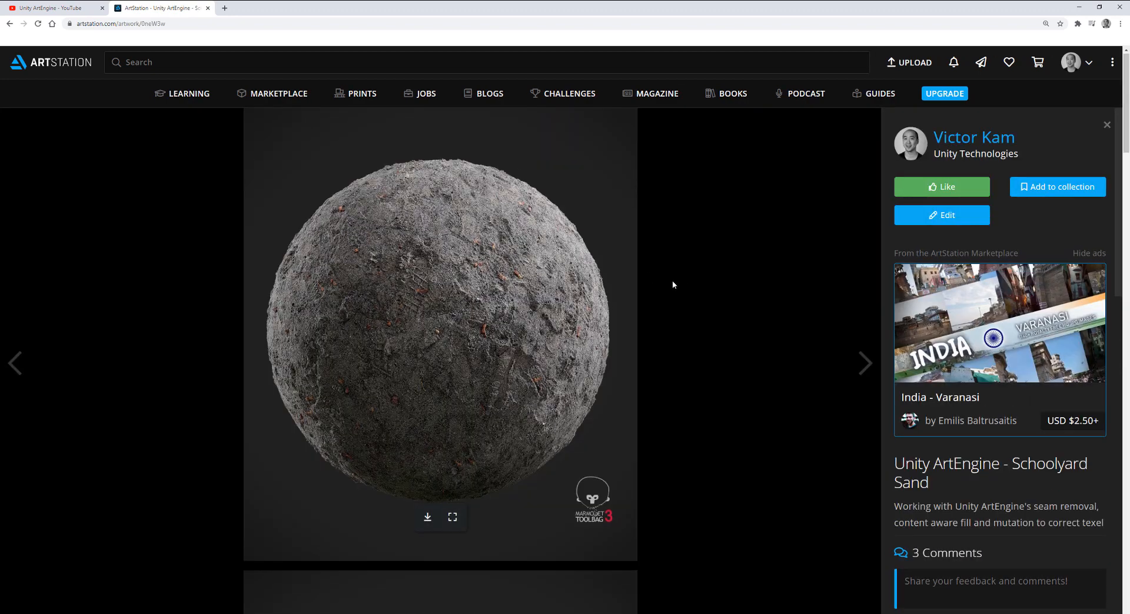
Step: Look through the Schoolyard Sand renders down to the rotating sphere video
{"action": "scroll", "coordinate": [673, 280], "scroll_direction": "down", "scroll_amount": 4}
{"action": "scroll", "coordinate": [684, 278], "scroll_direction": "down", "scroll_amount": 4}
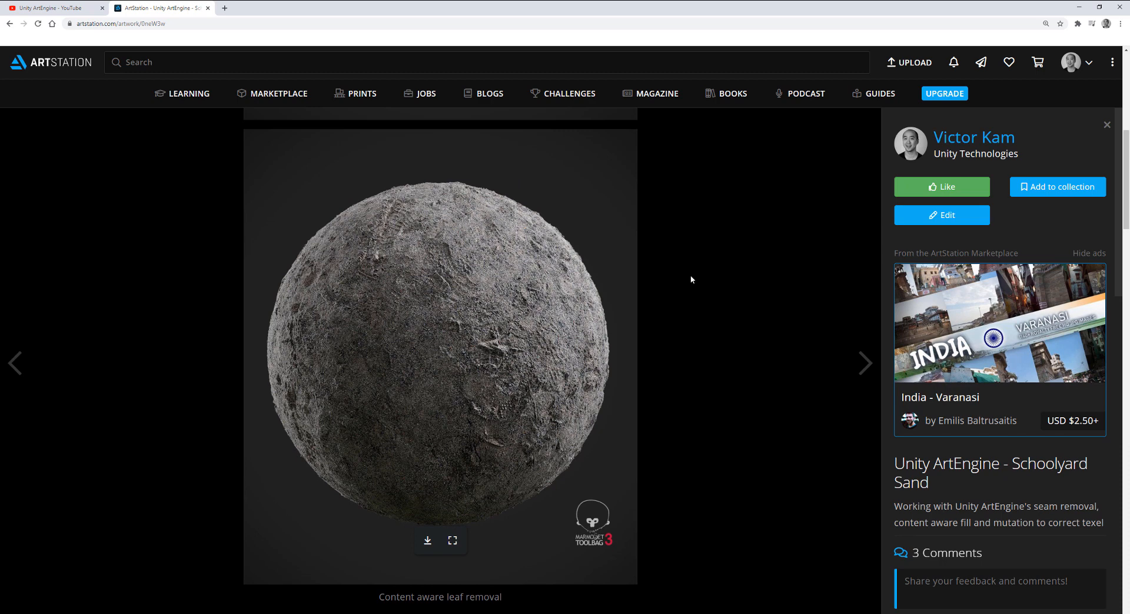
{"action": "scroll", "coordinate": [692, 279], "scroll_direction": "down", "scroll_amount": 8}
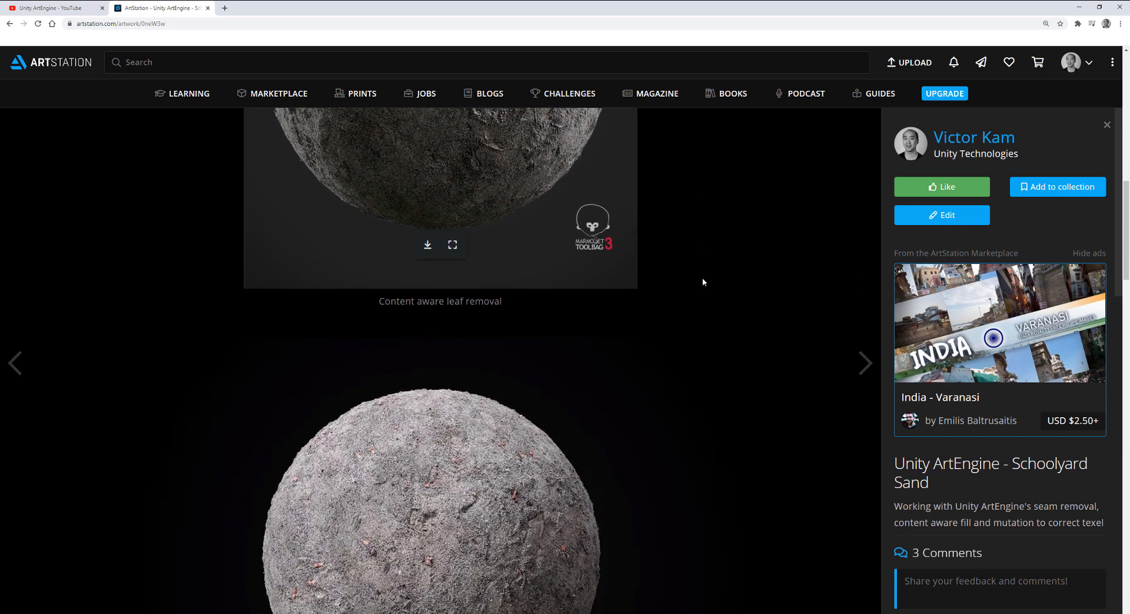
{"action": "scroll", "coordinate": [707, 306], "scroll_direction": "down", "scroll_amount": 1}
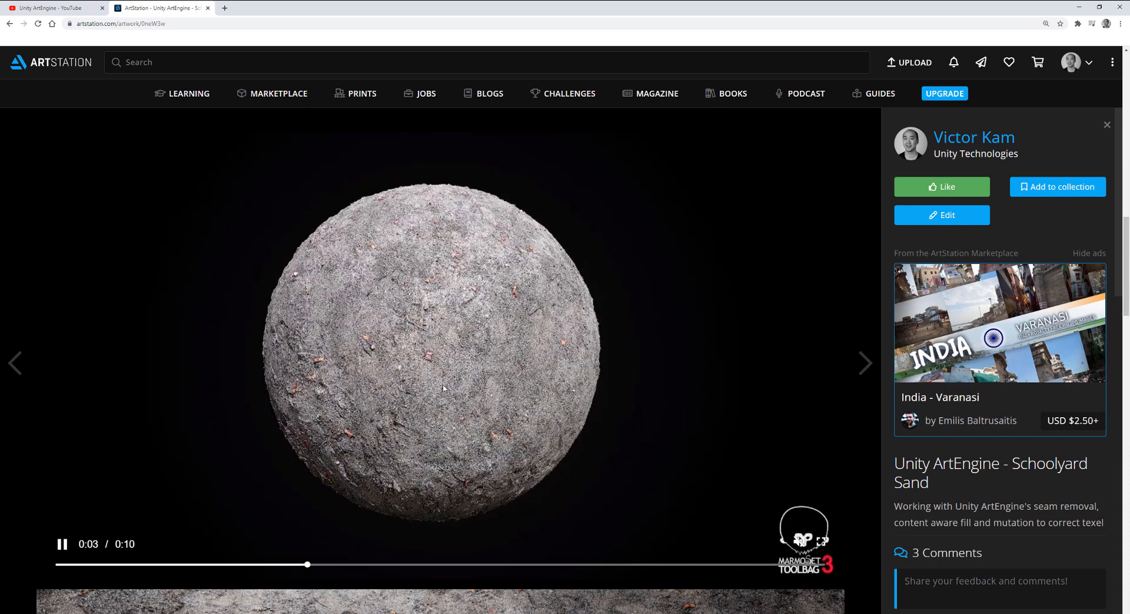